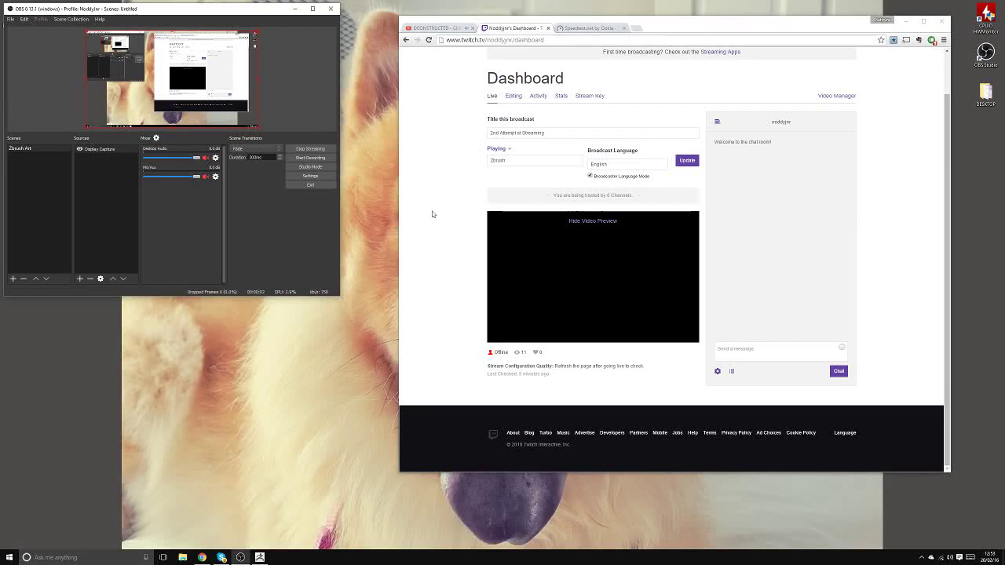
- Close the Speedtest tab and adjust the Twitch stream preview's volume
left_click(624, 29)
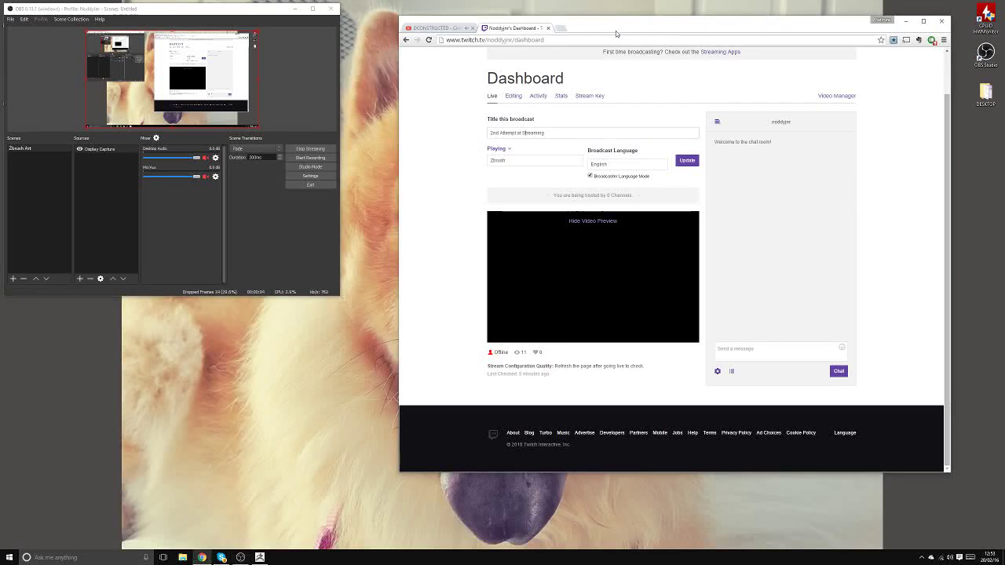
mouse_move(592, 276)
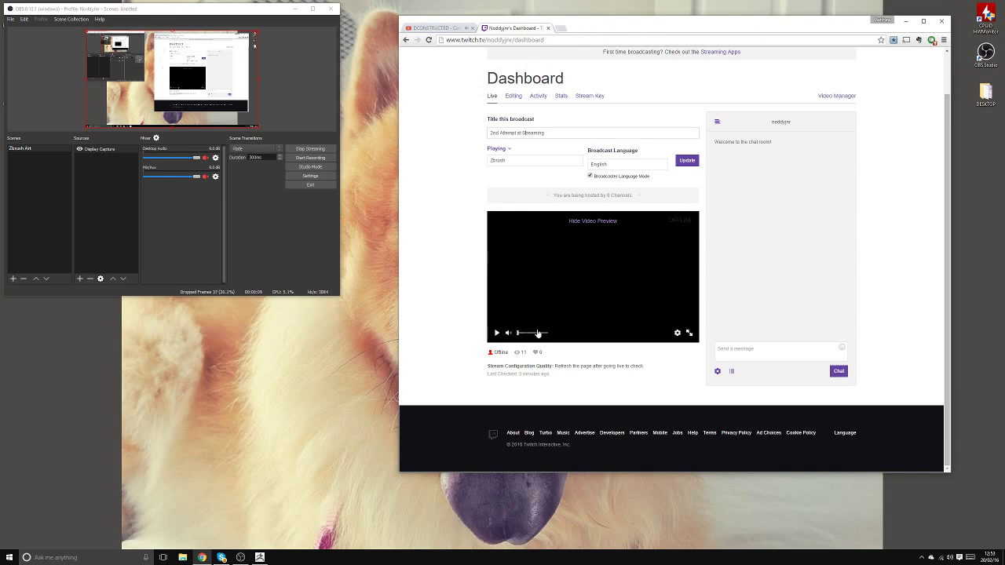
left_click_drag(515, 333, 547, 336)
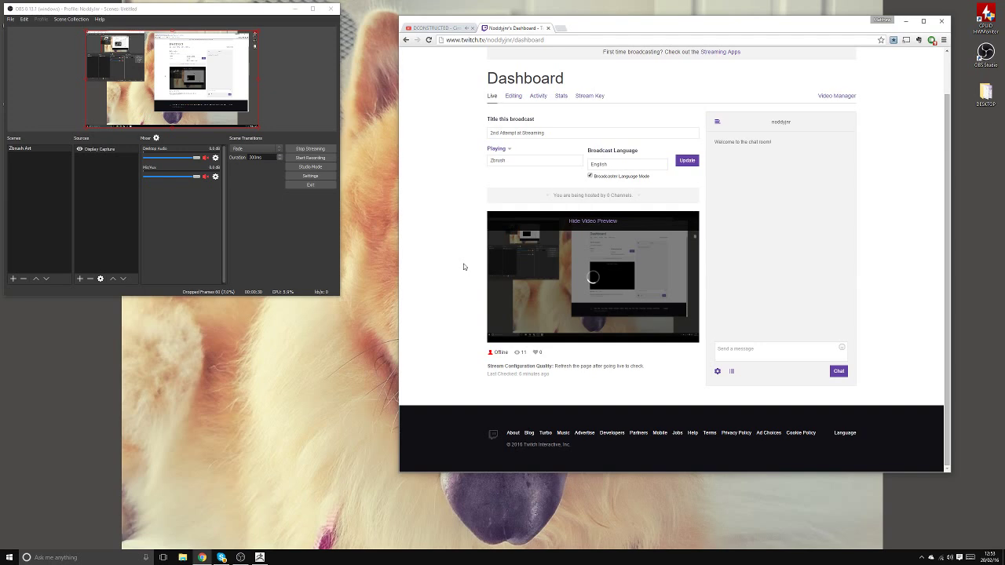
- Lower the OBS Desktop Audio fader to about -13.8 dB
left_click(297, 176)
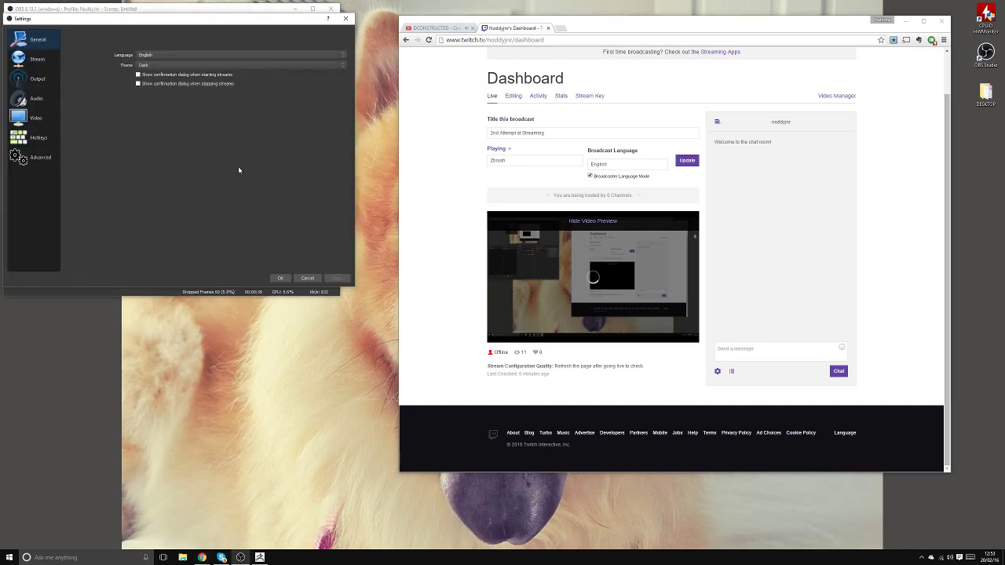
left_click(42, 78)
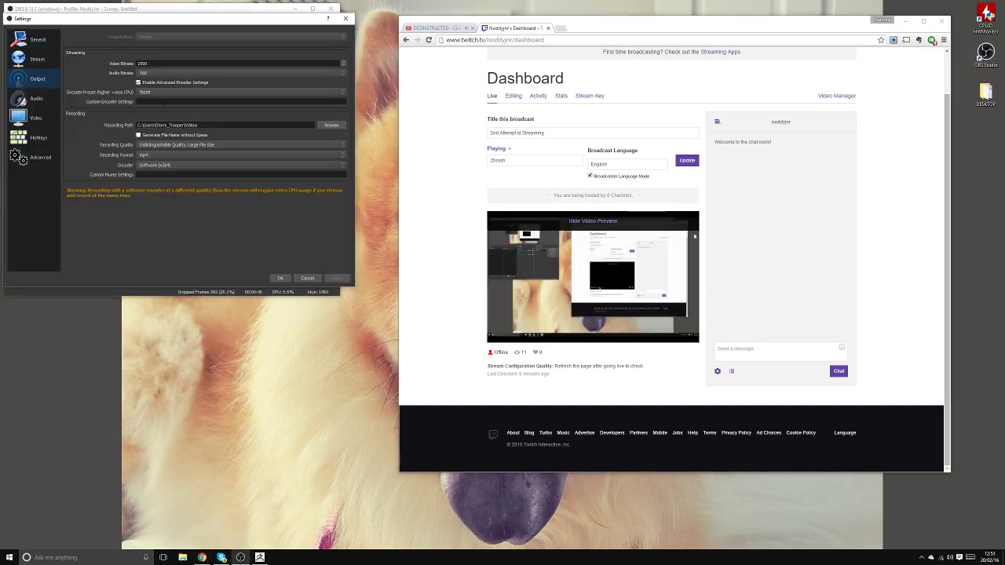
left_click(308, 278)
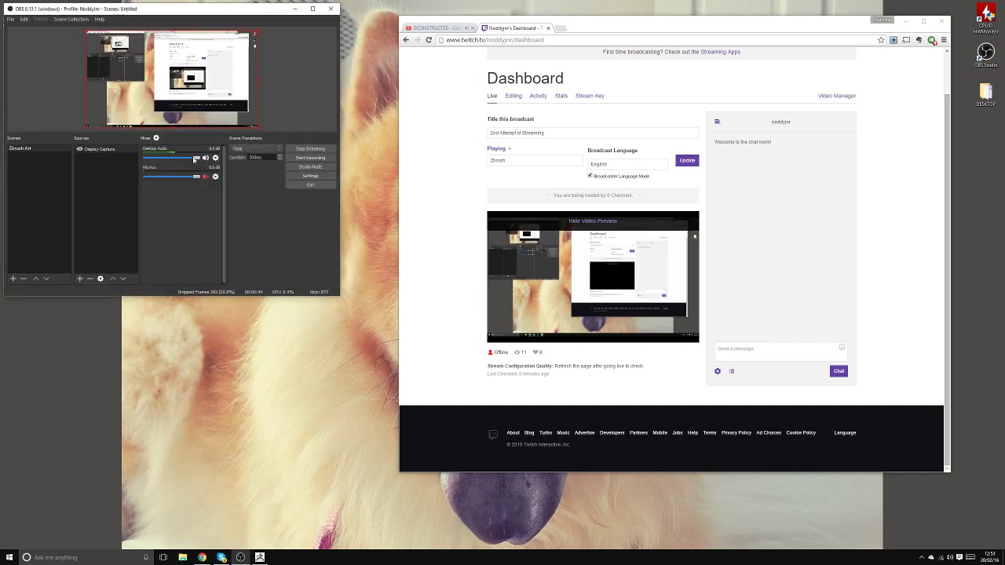
left_click_drag(196, 159, 173, 160)
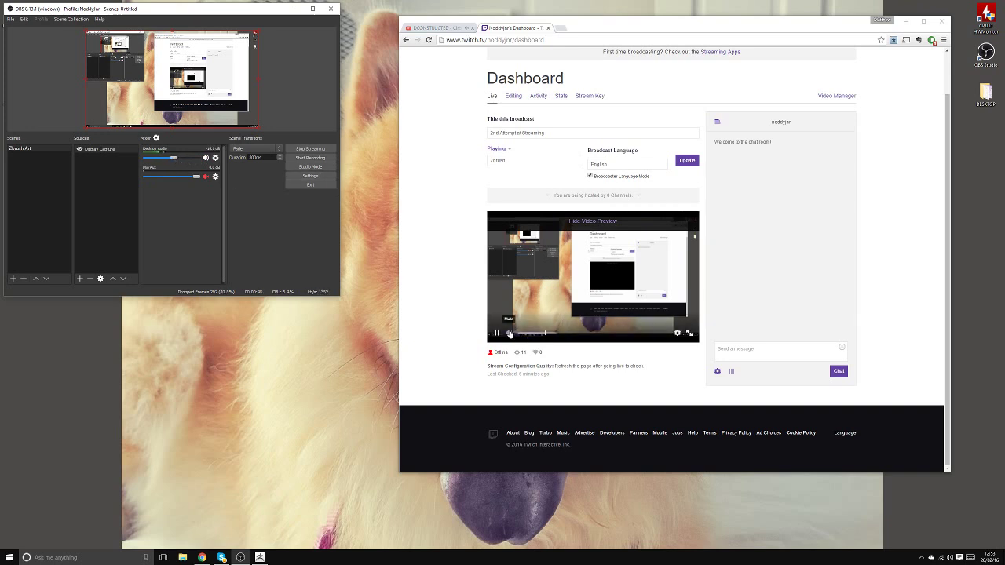
left_click(542, 336)
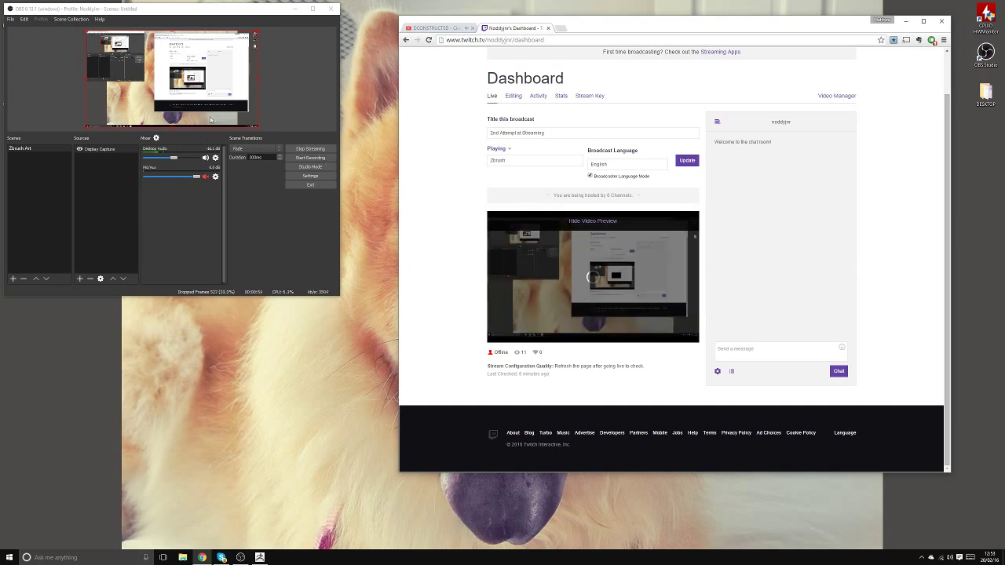
- Change the Output video bitrate from 2500 to 1800 and save the settings
left_click(310, 176)
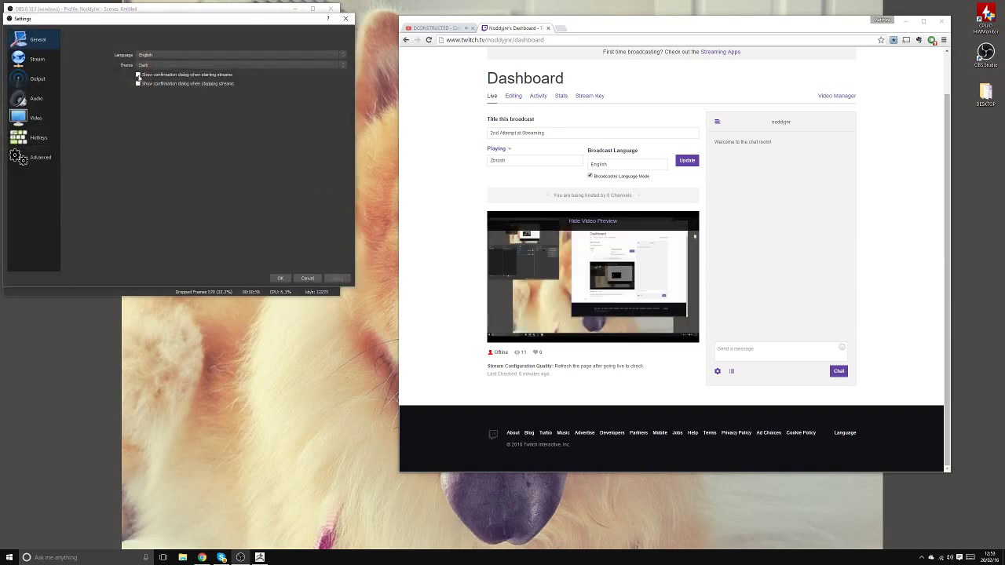
left_click(28, 63)
left_click(33, 79)
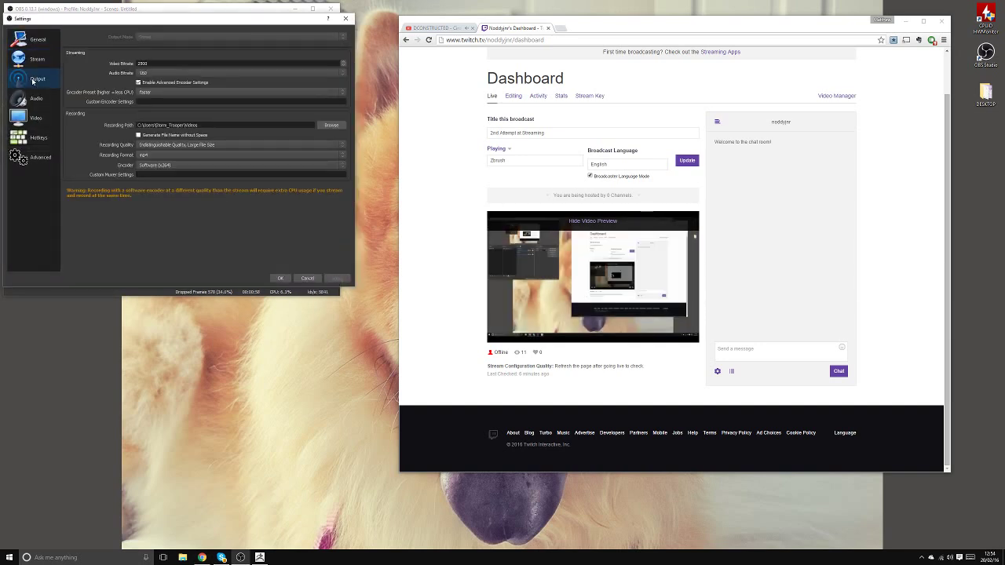
double_click(142, 62)
type("1800")
left_click(282, 277)
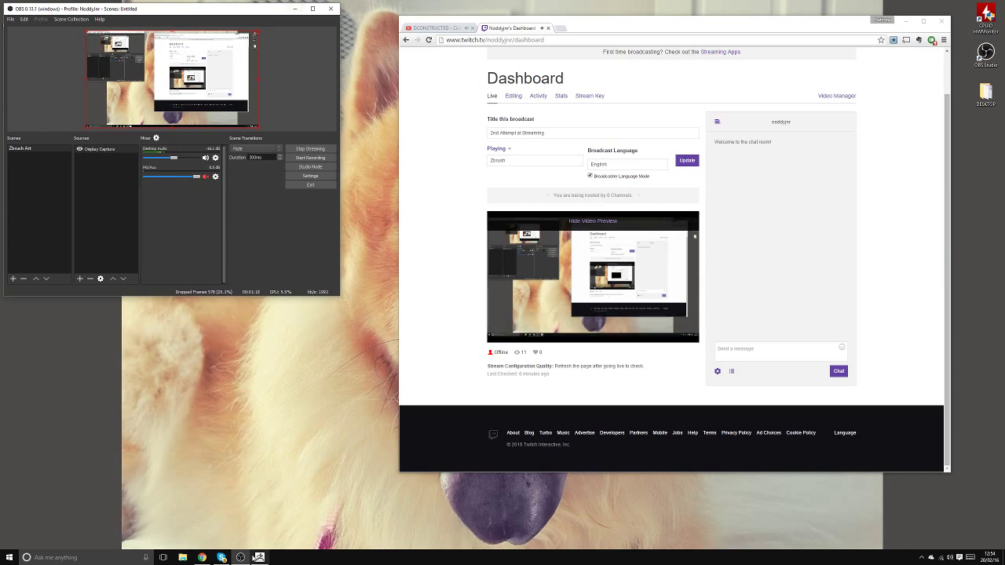
- In ZBrush, BPR-render the chameleon on its log and frame a front close-up of its head
left_click(259, 558)
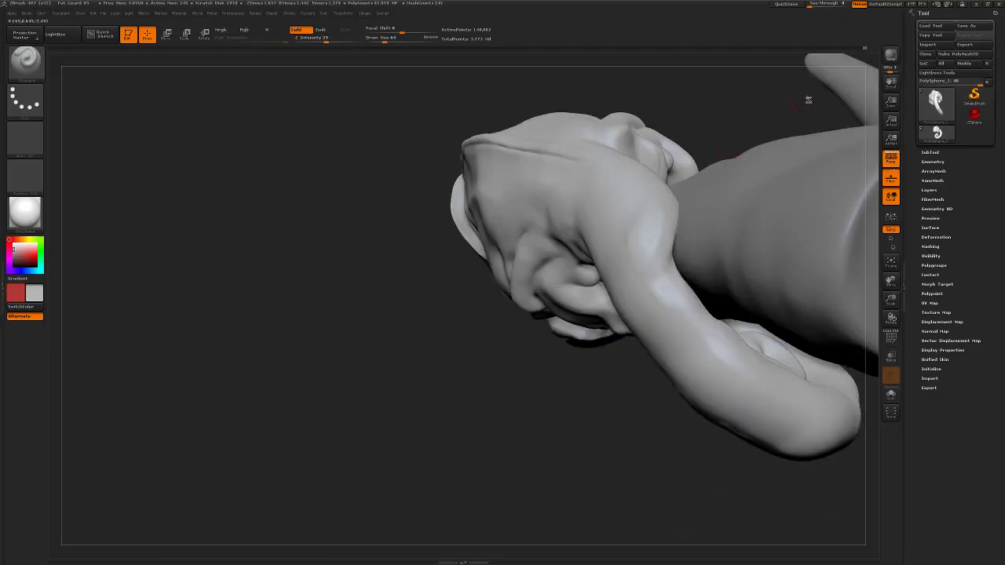
mouse_move(691, 116)
left_mouse_down()
mouse_move(718, 217)
mouse_move(754, 220)
left_mouse_up()
left_click(890, 57)
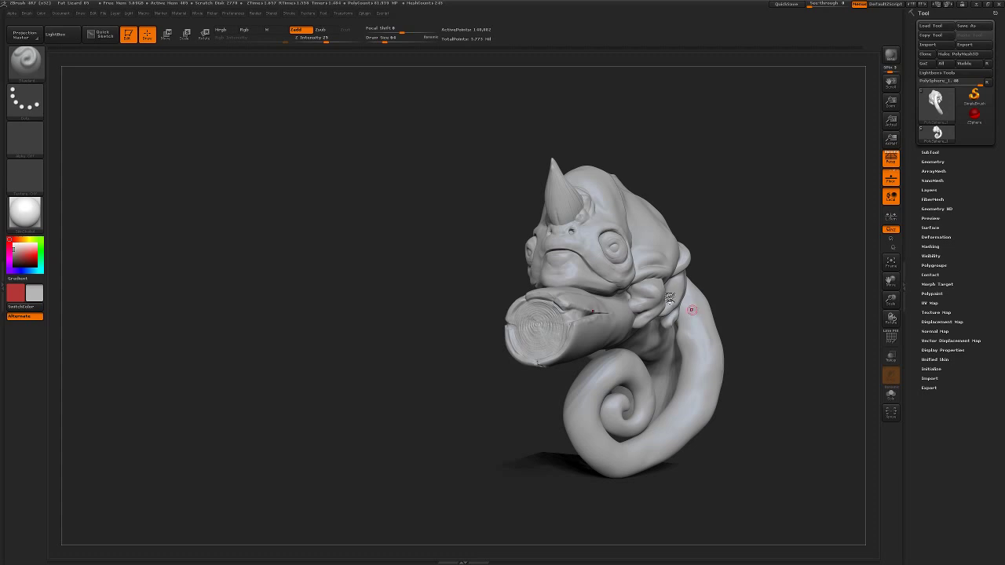
mouse_move(709, 227)
left_mouse_down()
mouse_move(707, 243)
mouse_move(737, 242)
mouse_move(737, 289)
mouse_move(714, 322)
left_mouse_up()
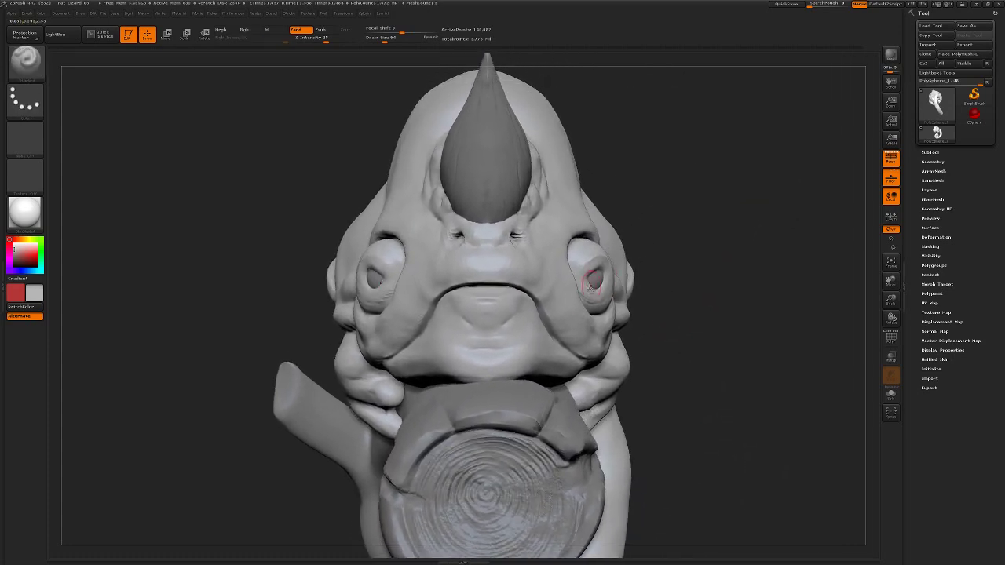
- Step the chameleon mesh up one subdivision level in Tool > Geometry
left_click(932, 159)
left_click_drag(951, 178, 947, 179)
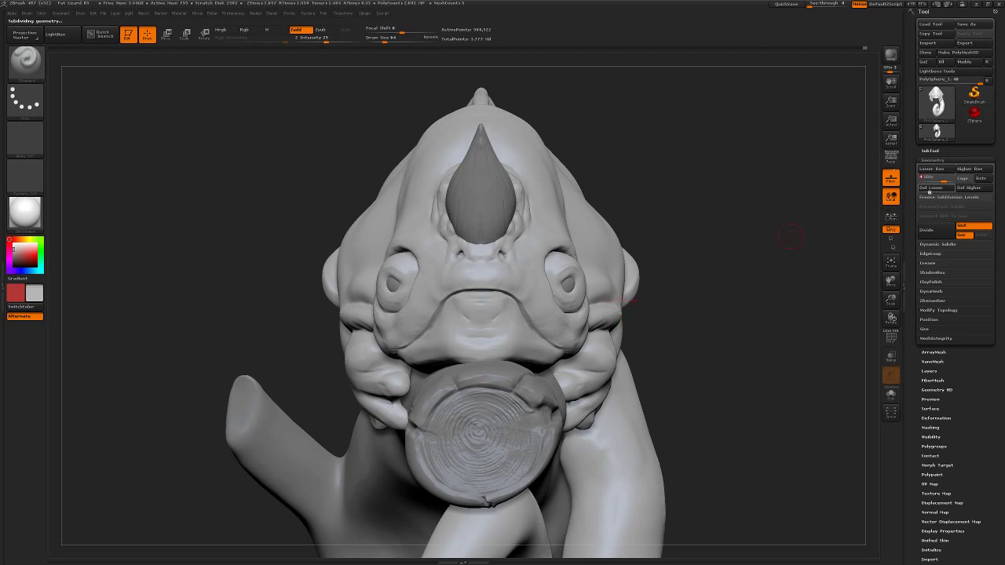
left_click_drag(943, 179, 950, 179)
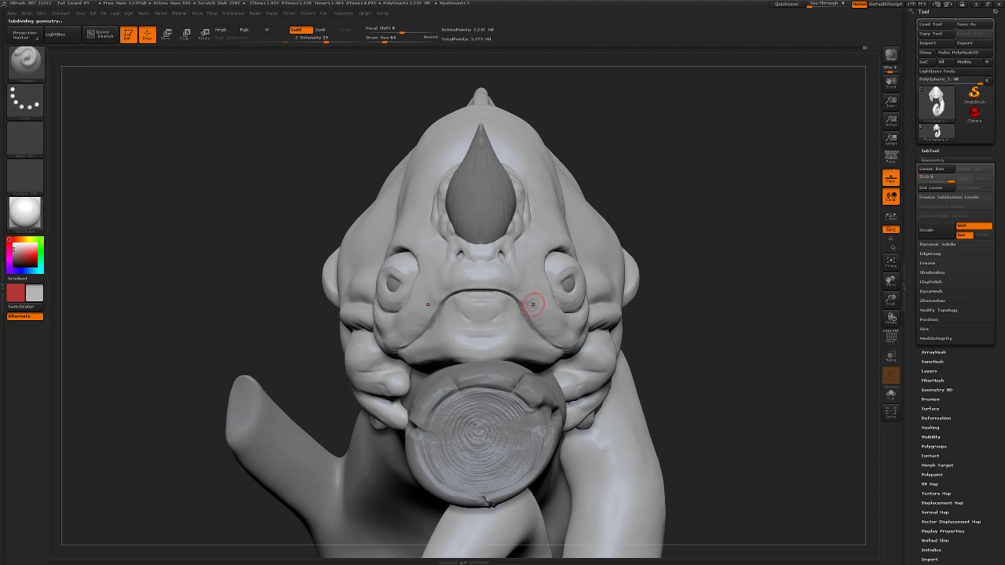
- Pick a new brush with B‑C‑B and frame a close three-quarter side view of the head
key("b")
key("c")
key("b")
right_click_drag(534, 305, 650, 228)
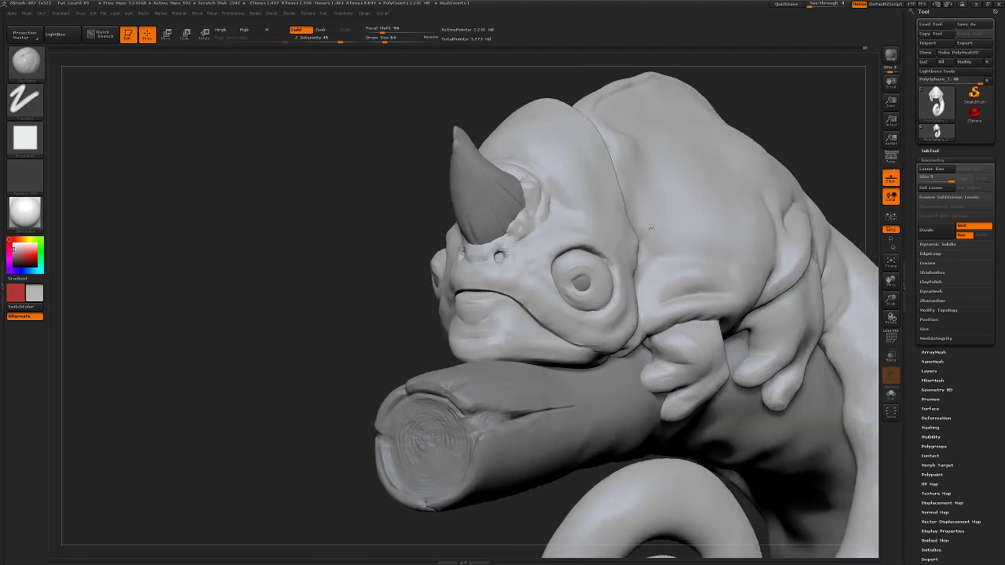
mouse_move(385, 339)
left_mouse_down()
mouse_move(411, 334)
mouse_move(410, 293)
mouse_move(429, 358)
mouse_move(415, 366)
left_mouse_up()
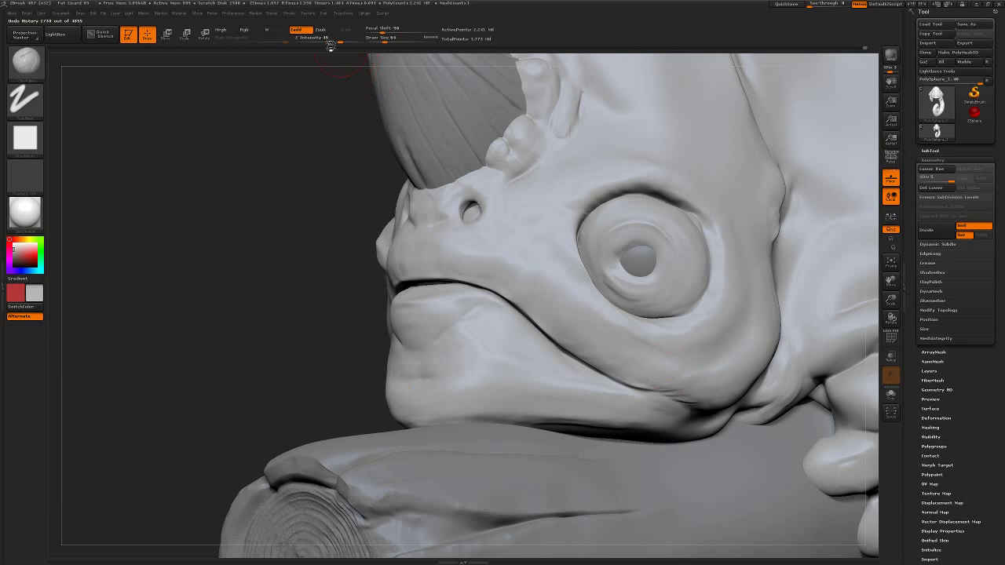
- Lower Z Intensity from 49 to 25, drop a subdivision level, and select the fine creasing brush
left_click_drag(331, 41, 323, 42)
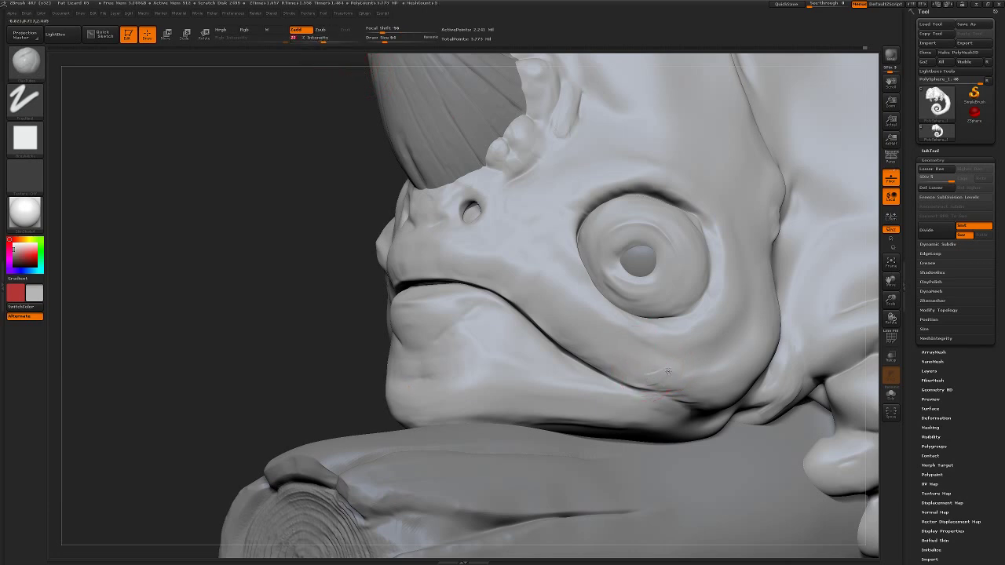
key("1")
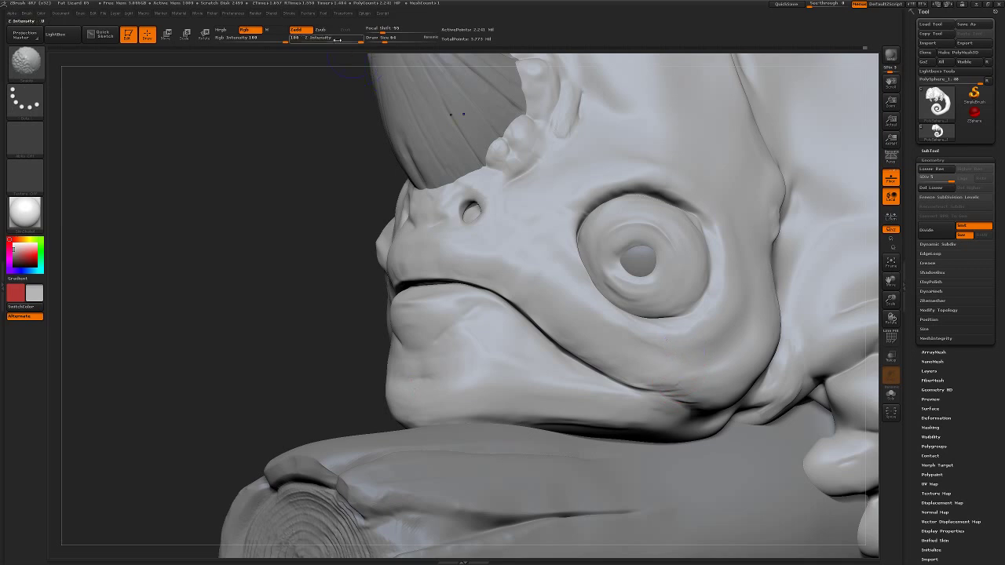
key("2")
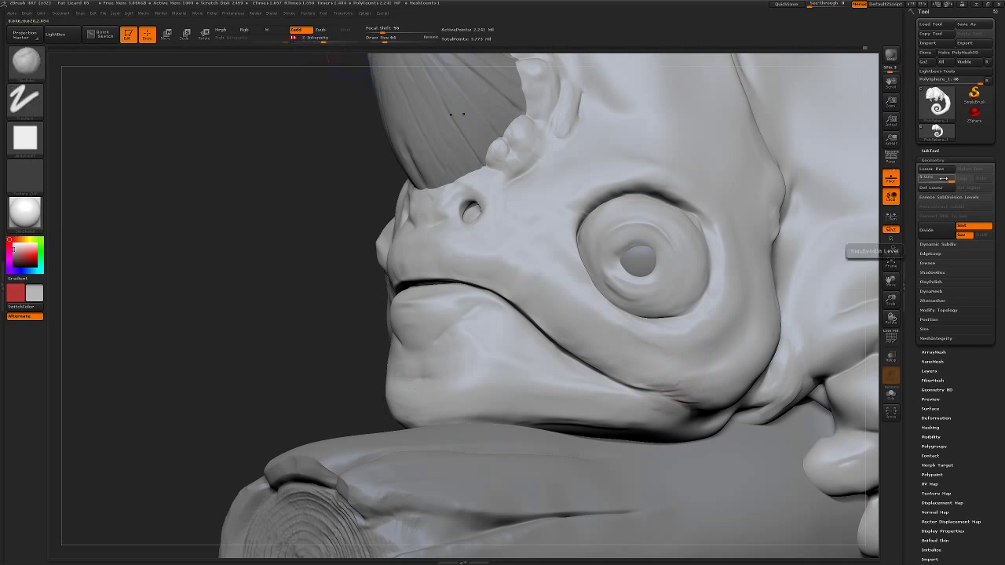
left_click(942, 179)
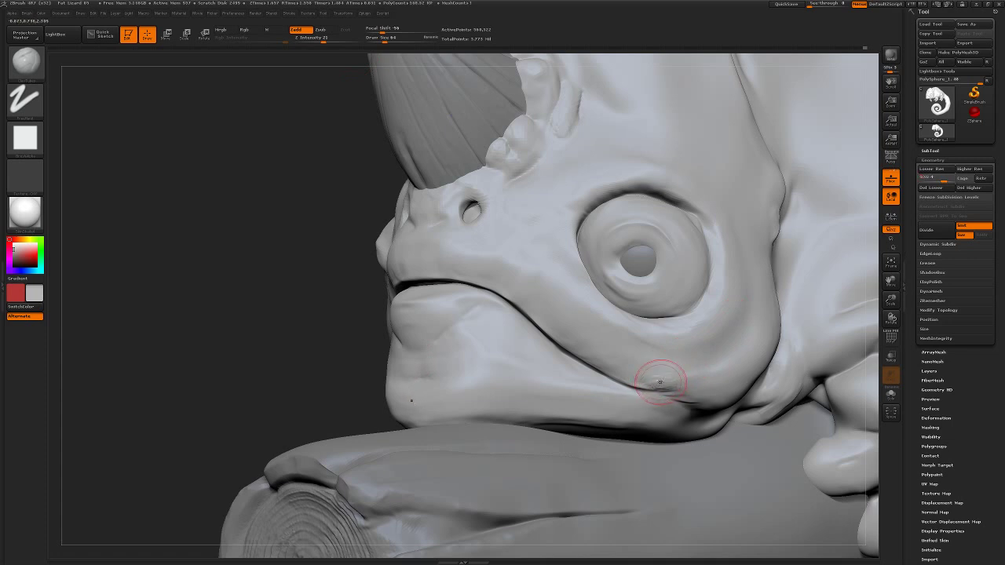
key("1")
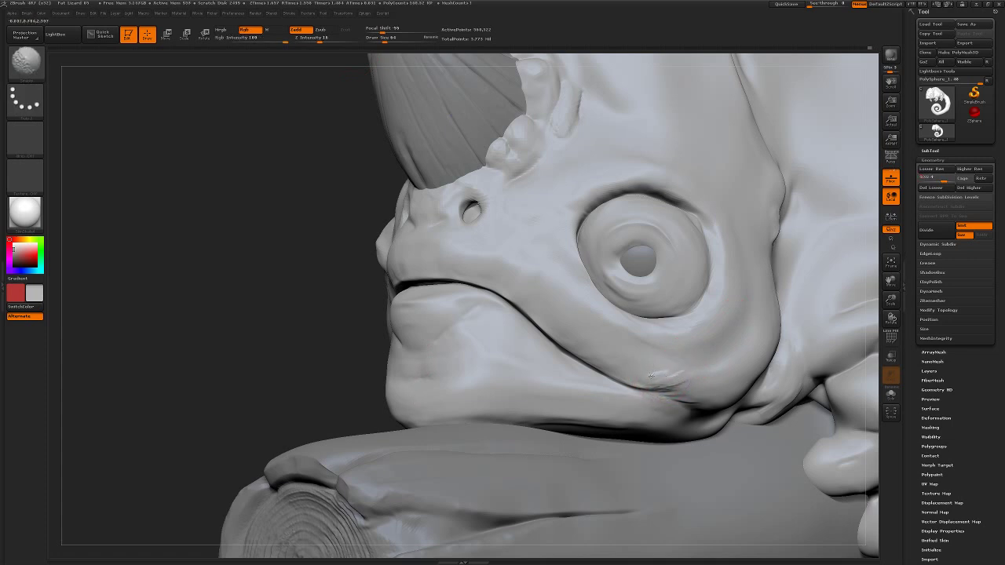
key("1")
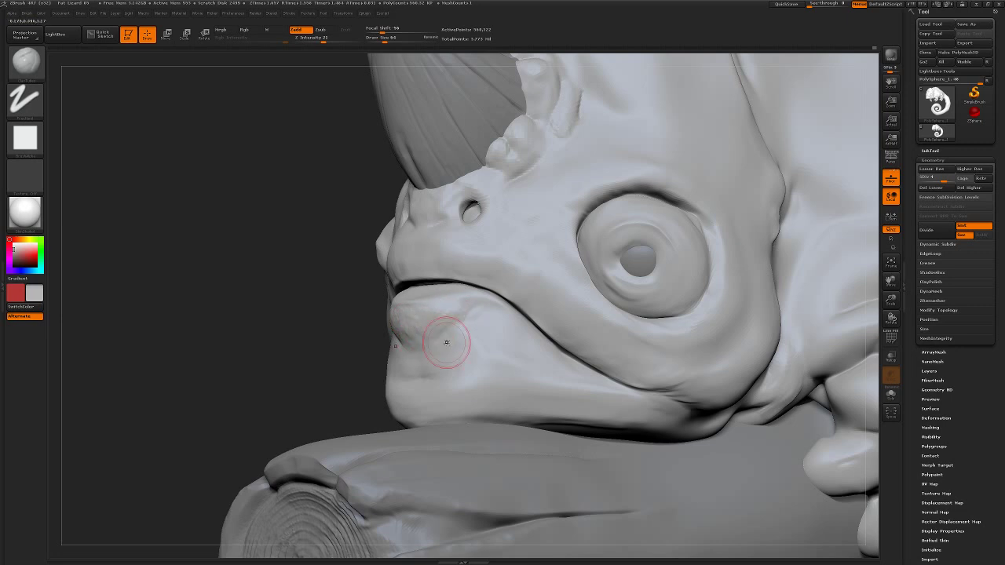
- Try a Clay brush, orbit to the head's right side, and switch to the Standard brush
key("b")
key("b")
key("c")
key("b")
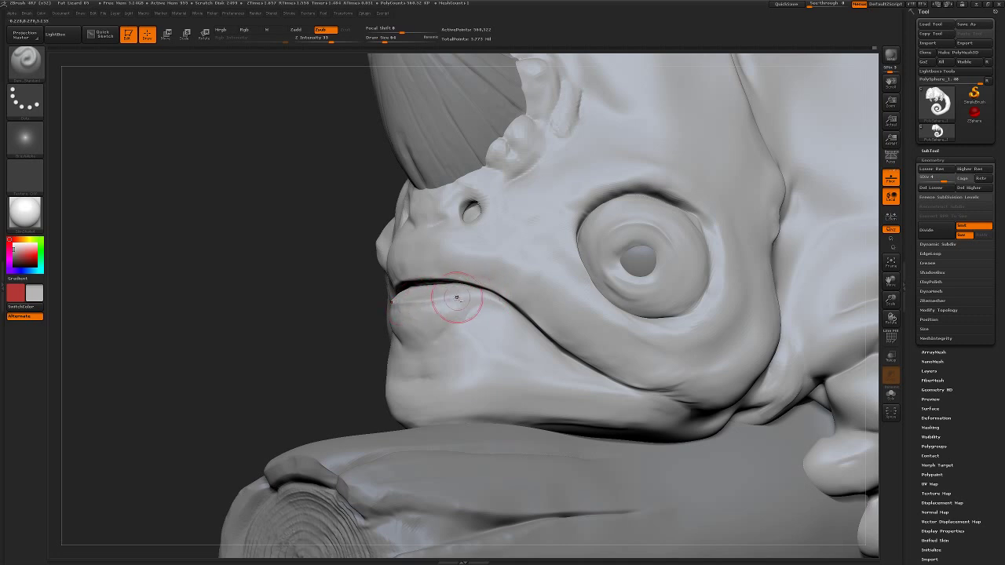
left_click_drag(348, 363, 369, 378)
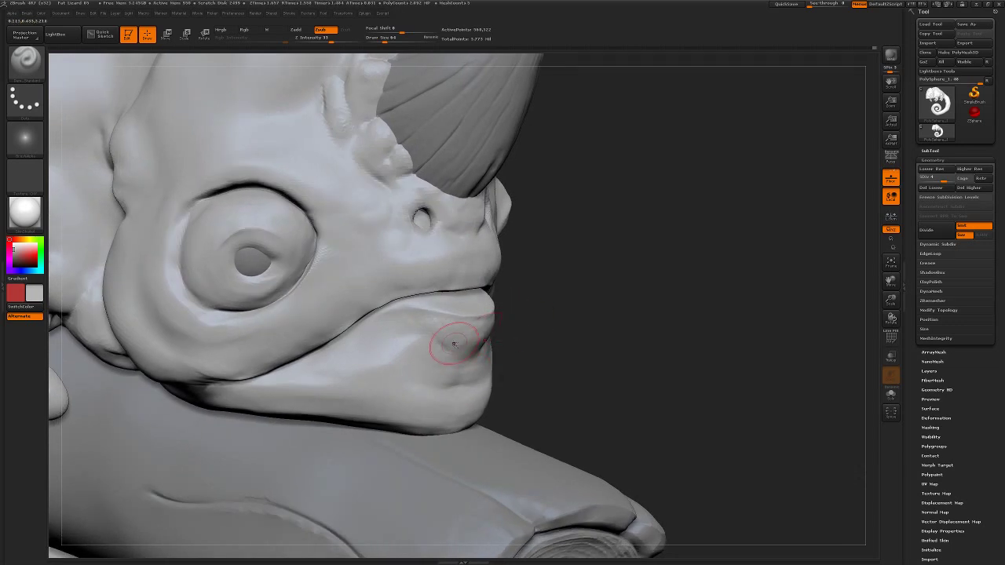
key("b")
key("s")
key("t")
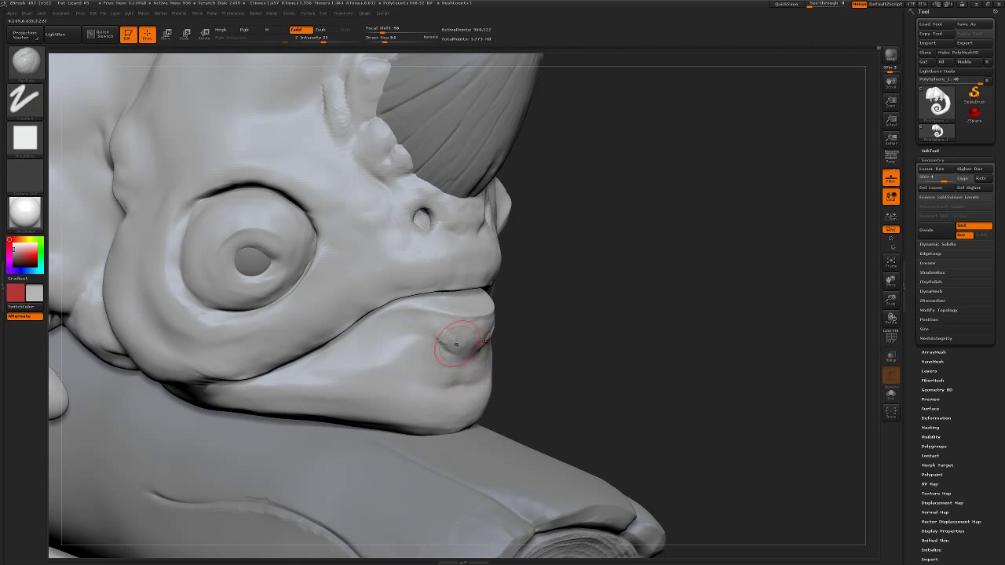
- Carve a small crease into the chameleon's chin with the Standard brush
key("b")
key("s")
key("t")
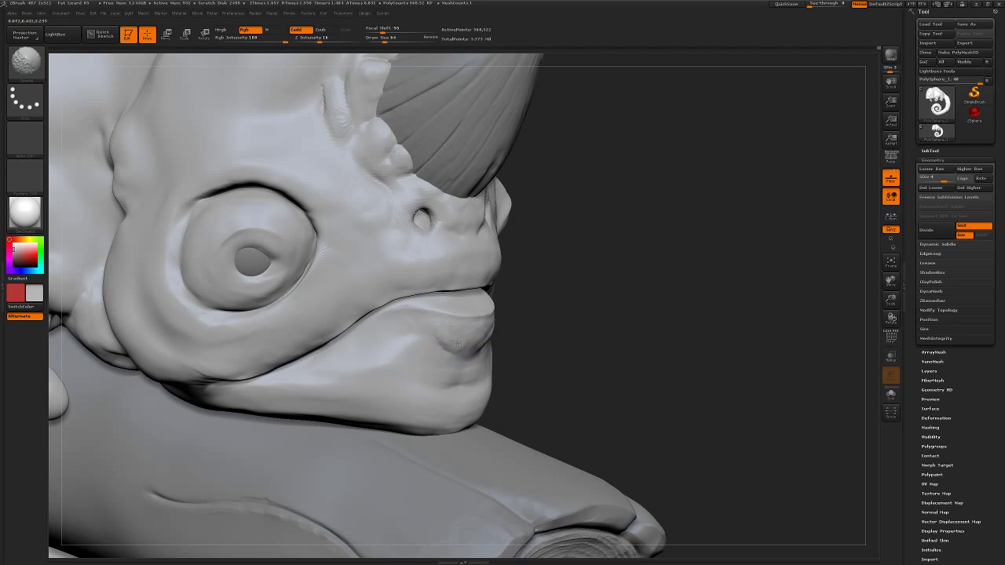
left_click_drag(520, 335, 462, 388)
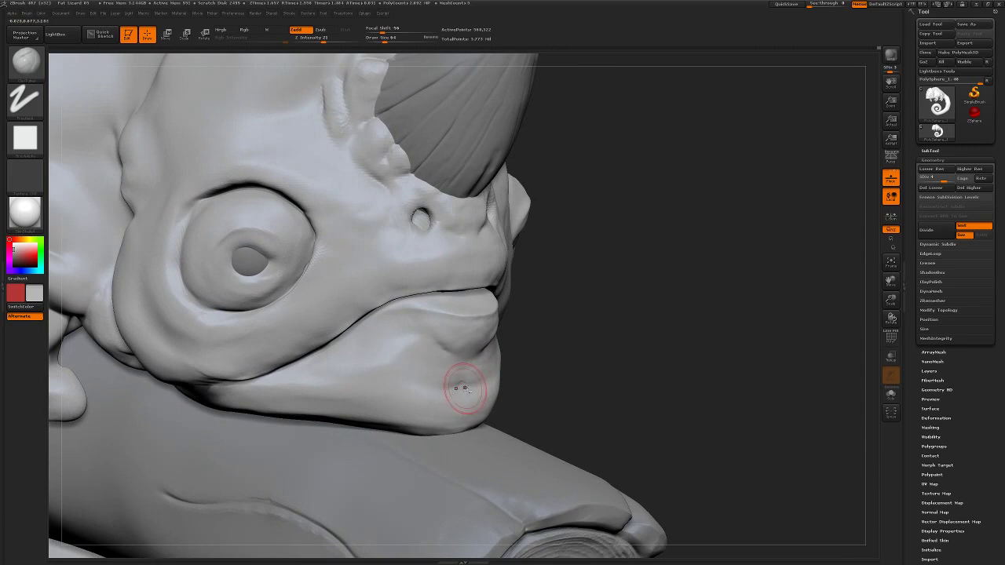
left_click_drag(470, 387, 467, 385)
key("b")
key("s")
key("t")
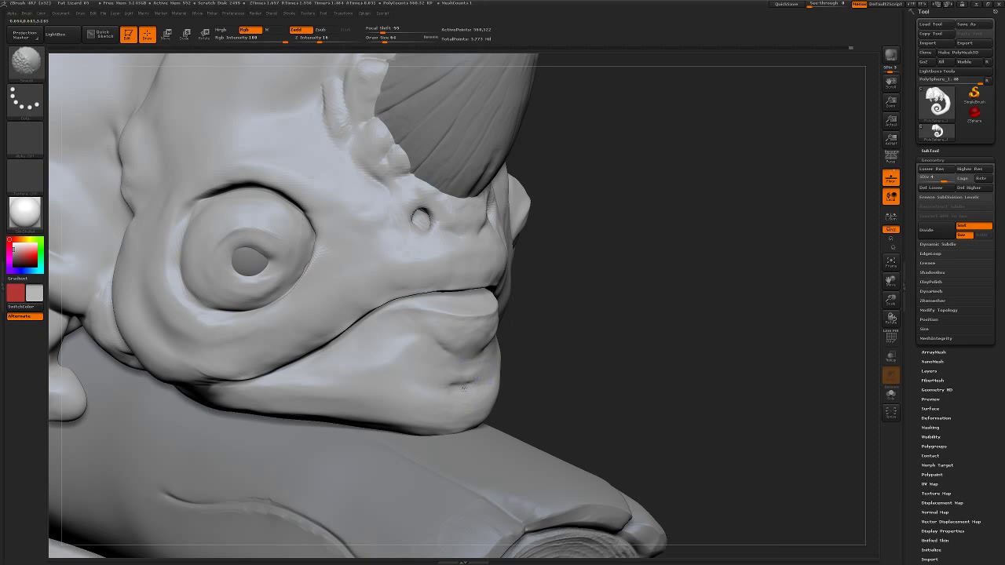
left_click_drag(538, 371, 632, 321)
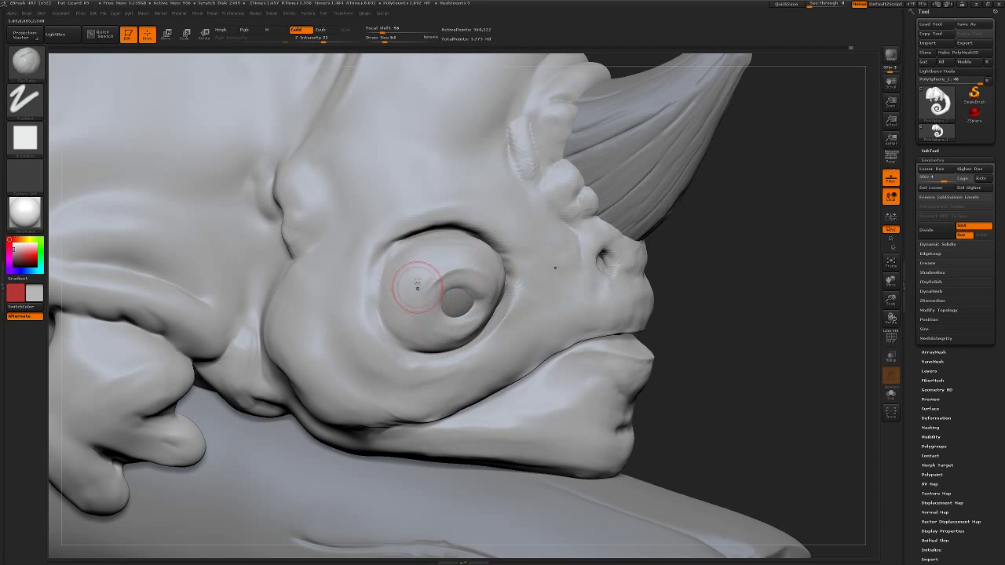
- Smooth the eye socket, eyeball edge and eye rim up to the upper lid
mouse_move(415, 288)
left_mouse_down()
mouse_move(409, 316)
mouse_move(373, 292)
left_mouse_up()
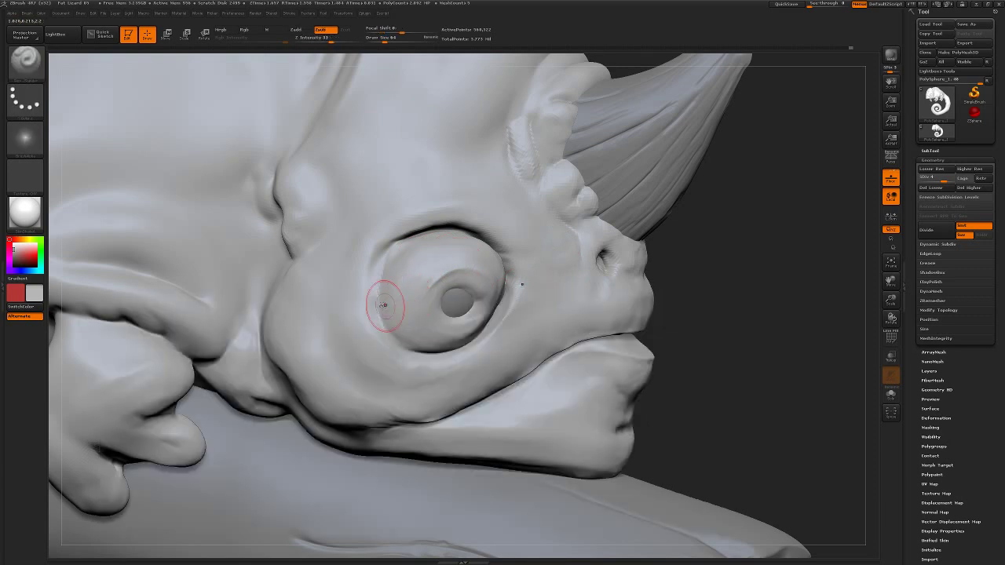
right_click_drag(373, 292, 359, 256)
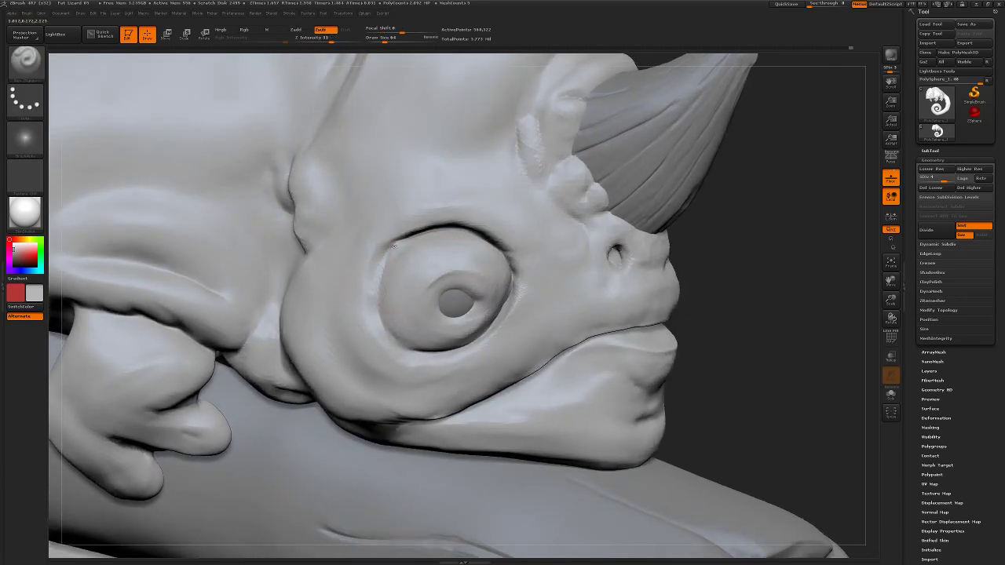
mouse_move(393, 245)
left_mouse_down("shift")
mouse_move(363, 288)
mouse_move(416, 351)
left_mouse_up("shift")
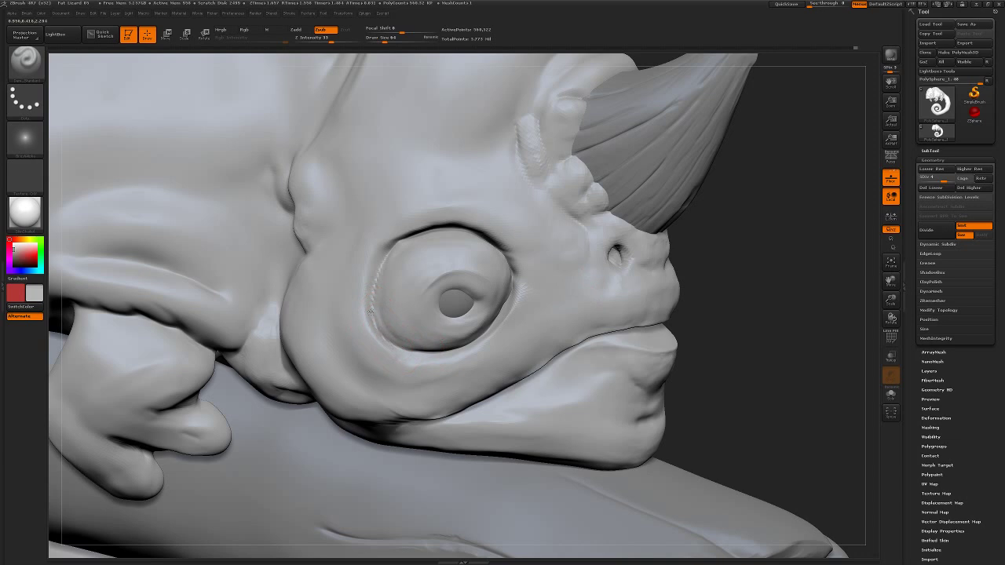
mouse_move(371, 310)
left_mouse_down("shift")
mouse_move(393, 236)
mouse_move(366, 321)
mouse_move(364, 291)
mouse_move(404, 235)
mouse_move(386, 325)
mouse_move(400, 343)
mouse_move(411, 325)
mouse_move(432, 341)
mouse_move(401, 322)
mouse_move(415, 325)
mouse_move(426, 292)
mouse_move(453, 333)
mouse_move(400, 291)
mouse_move(404, 324)
mouse_move(411, 269)
mouse_move(404, 288)
mouse_move(418, 296)
left_mouse_up("shift")
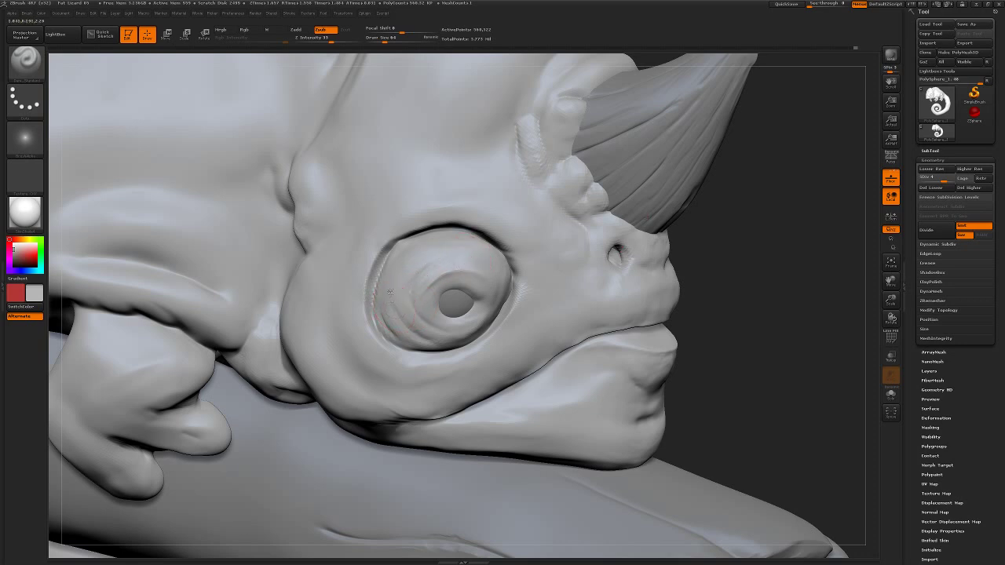
mouse_move(435, 256)
left_mouse_down("shift")
mouse_move(445, 262)
mouse_move(428, 285)
mouse_move(426, 258)
mouse_move(411, 264)
mouse_move(400, 292)
left_mouse_up("shift")
- Deepen the upper-eyelid crease and sculpt lumpy wrinkles around the nostril and snout tip
mouse_move(690, 259)
left_mouse_down()
mouse_move(740, 291)
mouse_move(741, 303)
mouse_move(727, 293)
left_mouse_up()
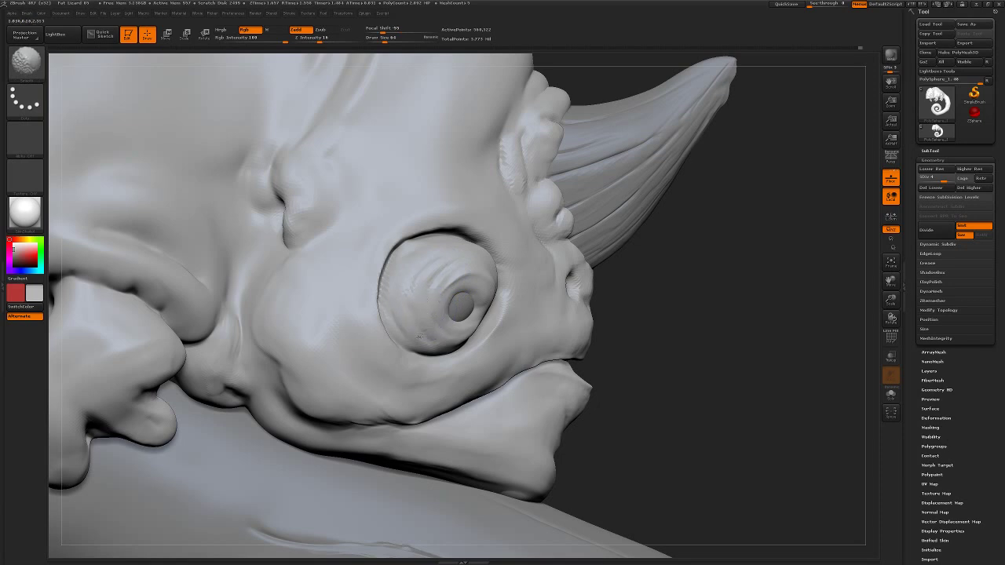
left_click_drag(659, 354, 596, 290)
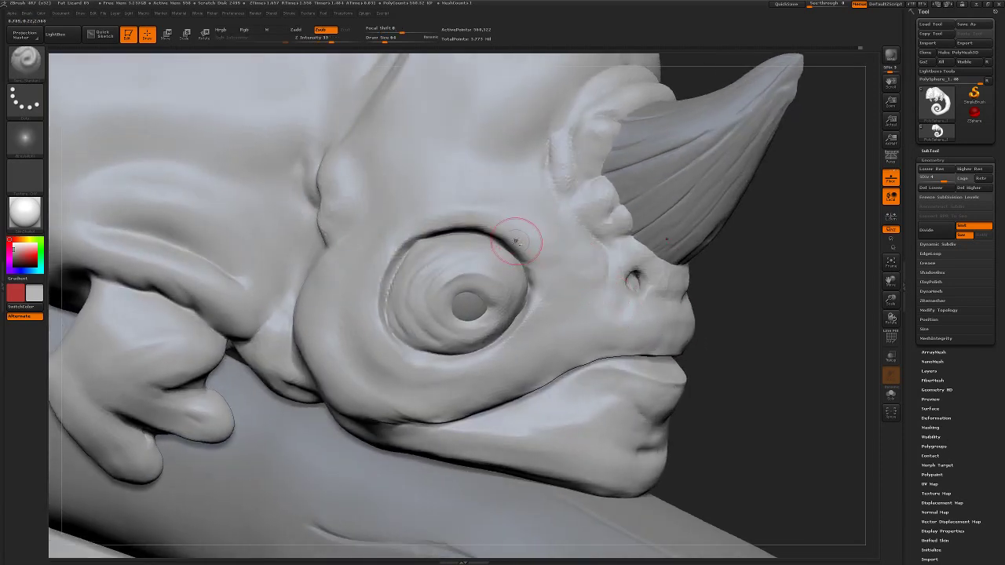
mouse_move(515, 240)
left_mouse_down()
mouse_move(550, 267)
mouse_move(541, 272)
left_mouse_up()
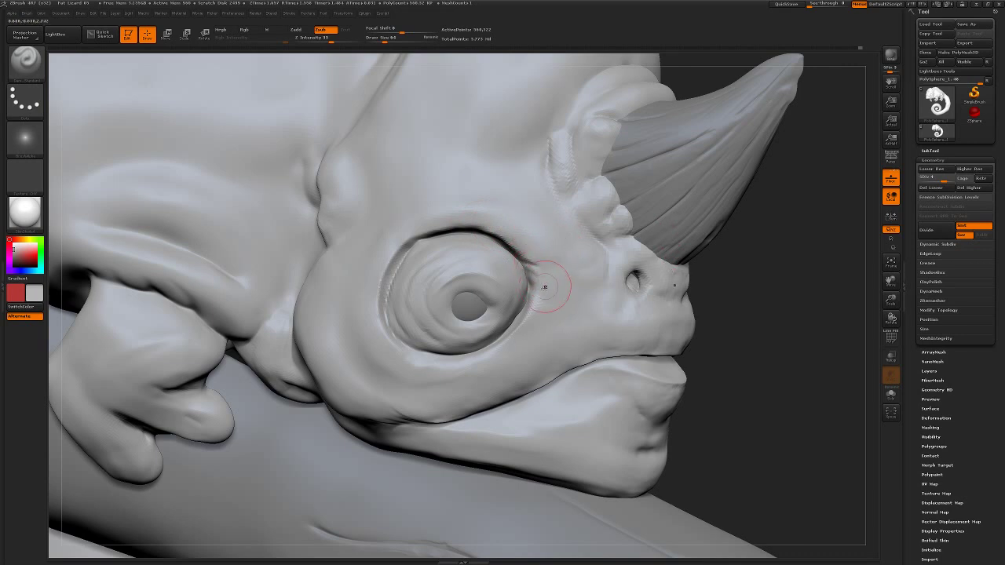
mouse_move(631, 282)
left_mouse_down()
mouse_move(620, 289)
mouse_move(607, 275)
left_mouse_up()
left_click_drag(683, 358, 613, 308)
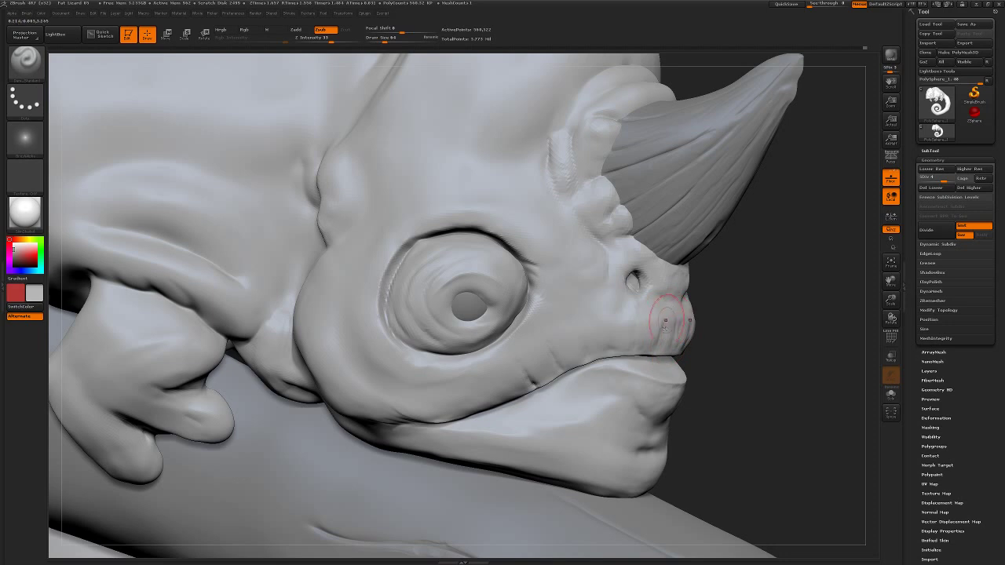
left_click_drag(665, 320, 650, 350)
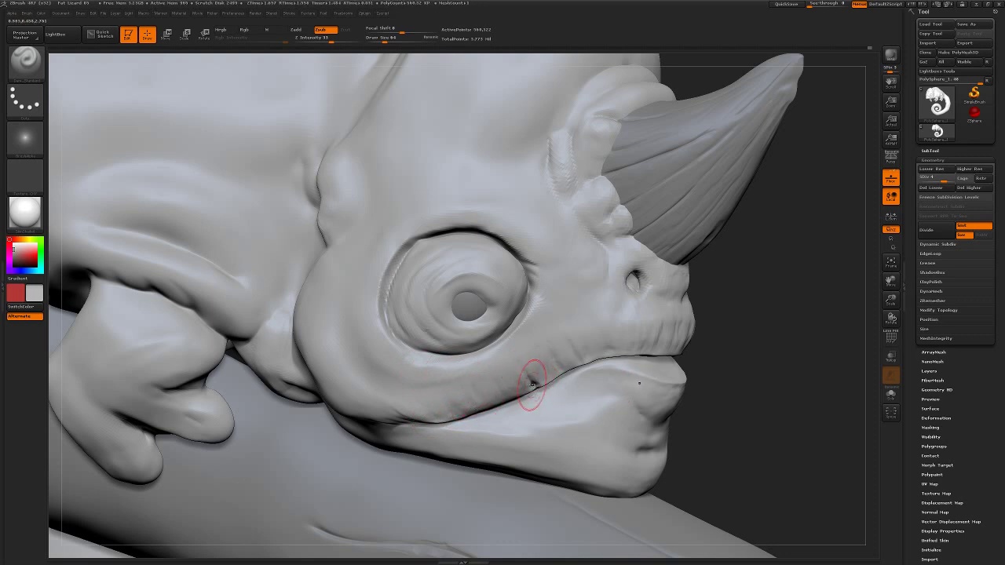
- Carve a thin crease along the lip line with a newly picked brush
key("n")
key("b")
left_click(618, 360)
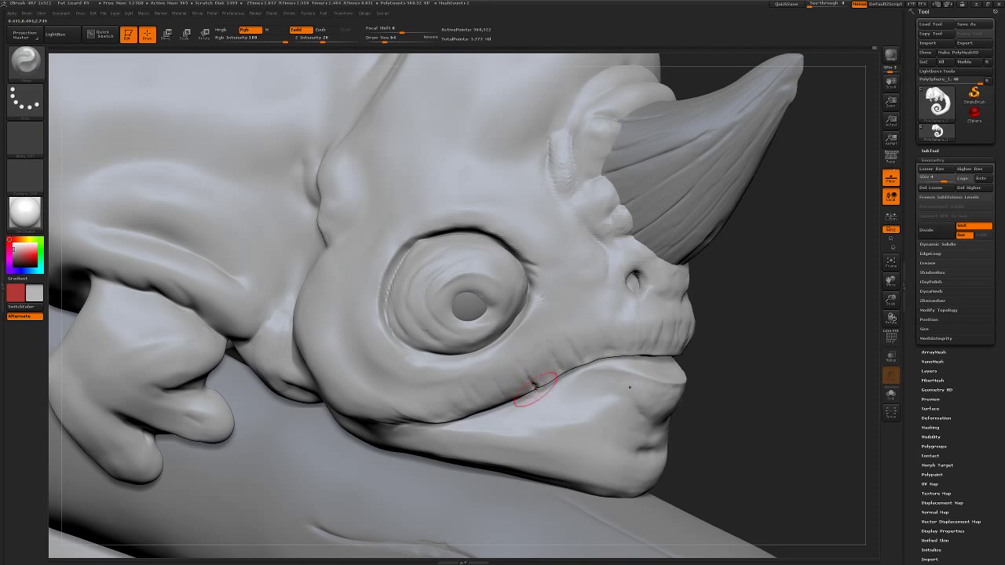
left_click_drag(555, 361, 581, 361)
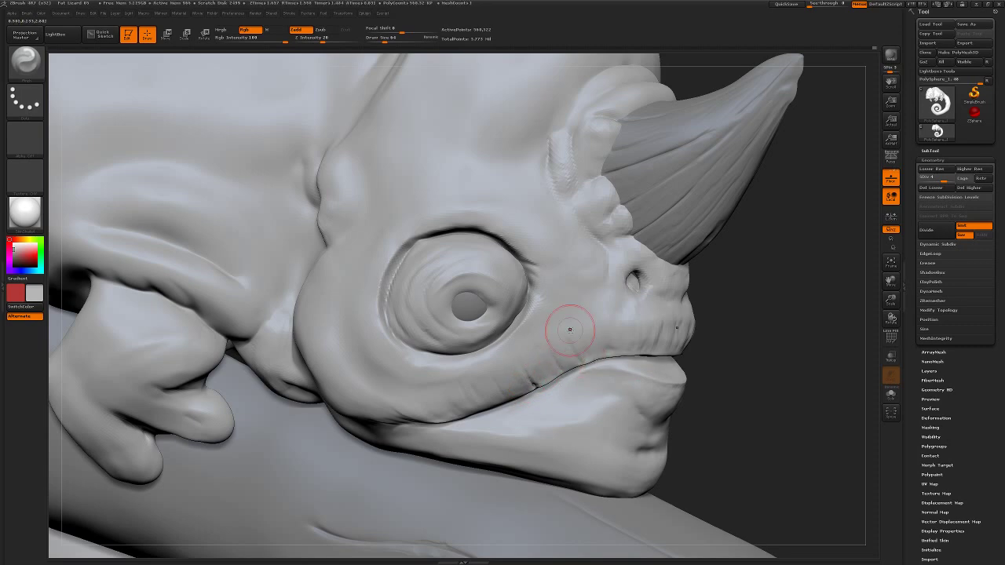
left_click_drag(691, 330, 644, 338)
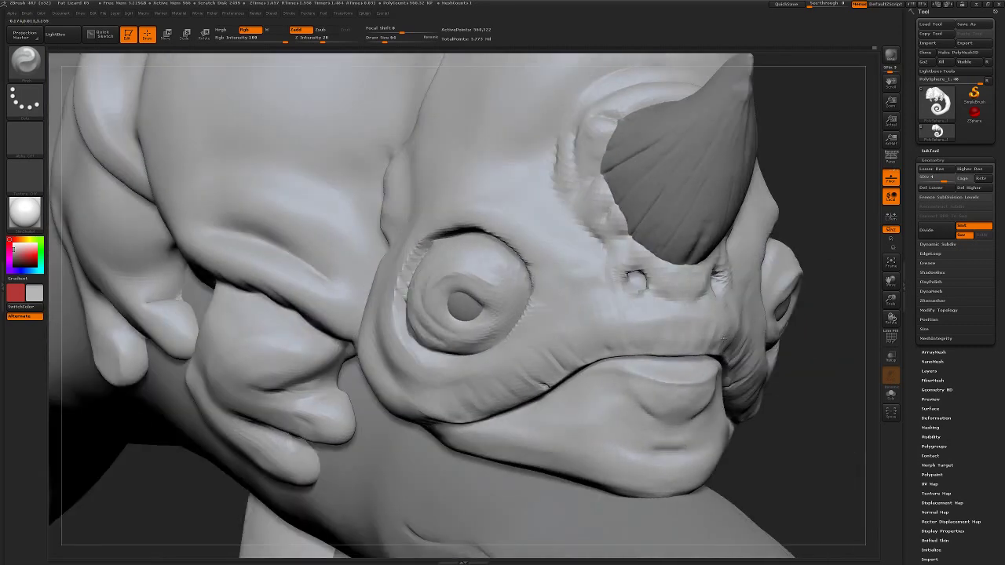
left_click_drag(549, 383, 542, 384)
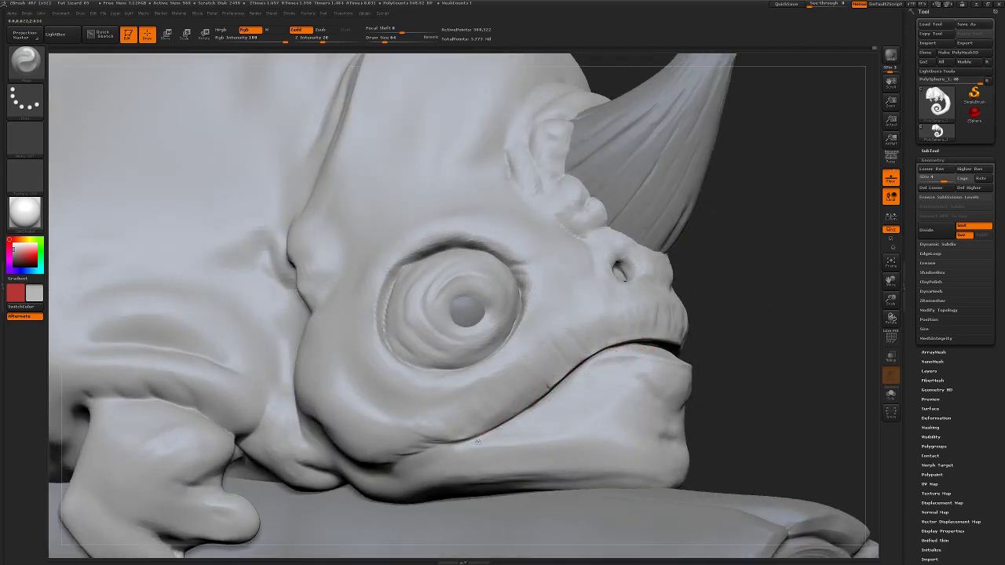
mouse_move(756, 352)
left_mouse_down()
mouse_move(744, 369)
mouse_move(723, 360)
left_mouse_up()
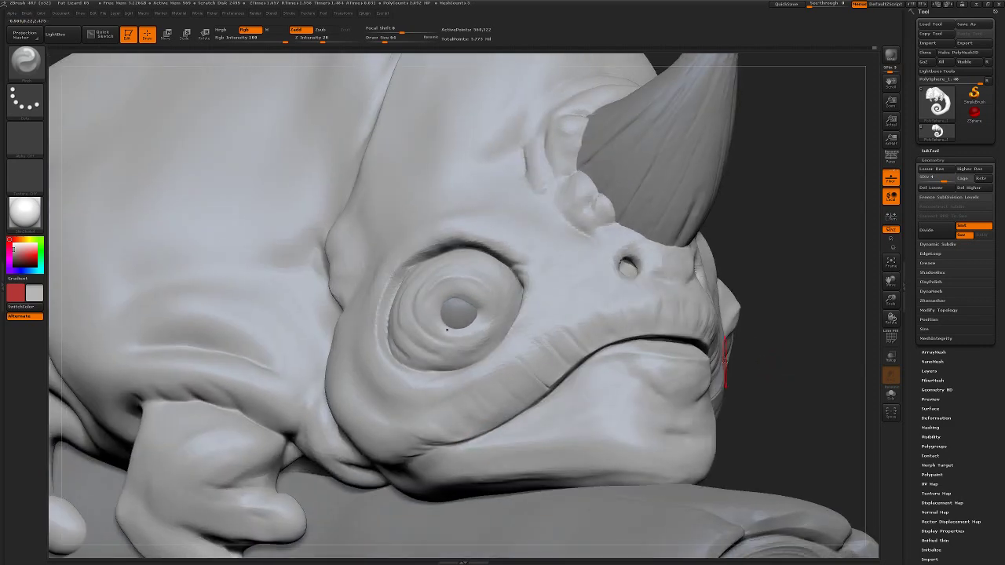
- Deepen a short stretch of the lip crease with the Dam Standard brush
key("b")
key("d")
key("s")
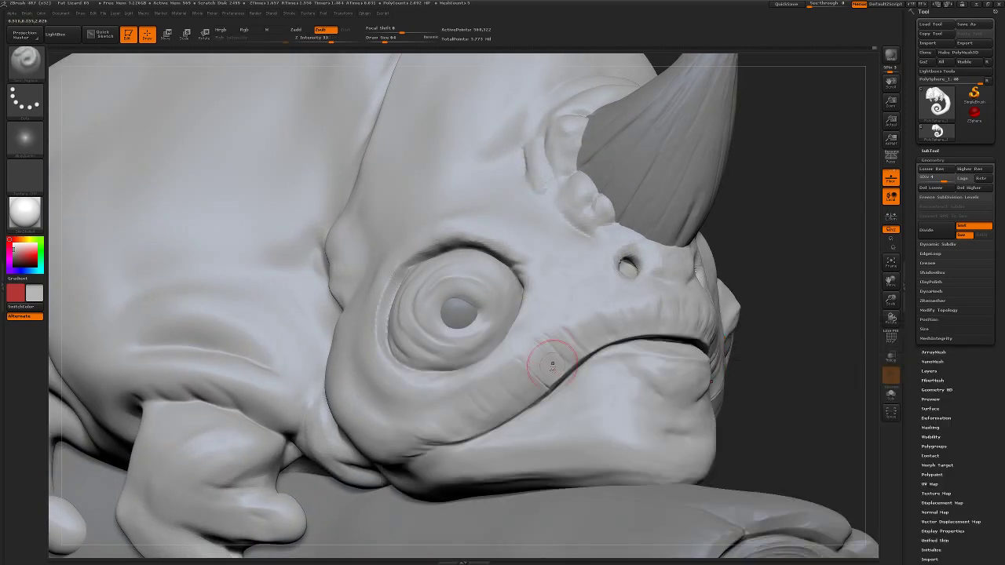
left_click_drag(532, 377, 540, 383)
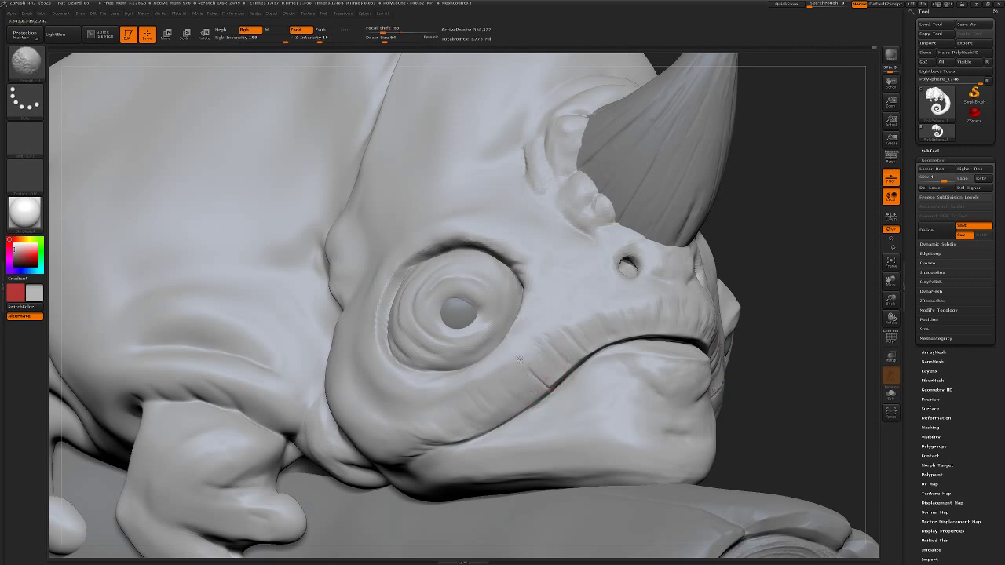
key("b")
key("c")
key("b")
key("b")
key("d")
key("s")
- Check the head from below and subdivide the mesh up to level 5
mouse_move(782, 293)
left_mouse_down()
mouse_move(766, 338)
mouse_move(476, 492)
left_mouse_up()
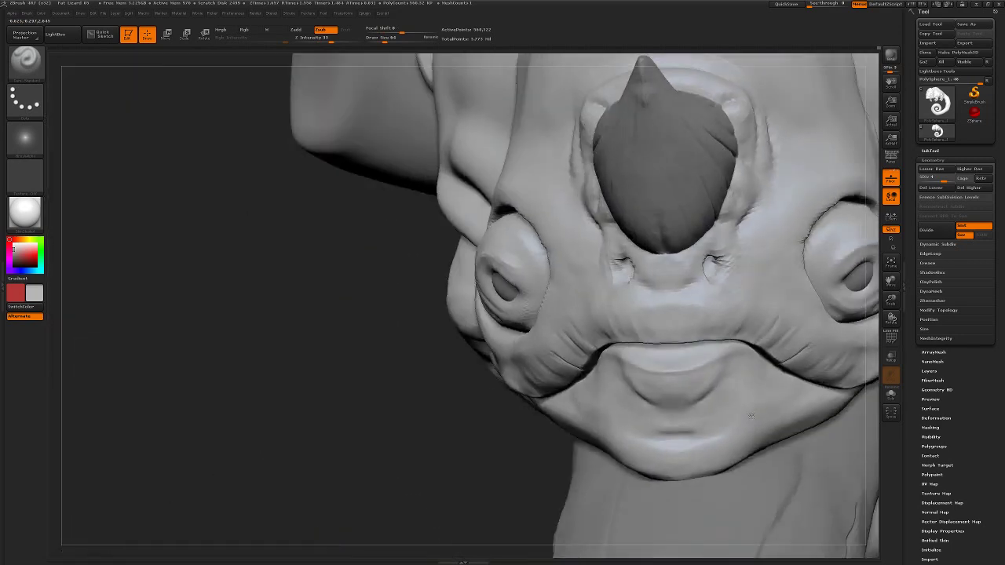
mouse_move(777, 178)
left_mouse_down("alt")
mouse_move(610, 228)
mouse_move(785, 231)
mouse_move(742, 212)
mouse_move(455, 366)
mouse_move(440, 346)
mouse_move(707, 264)
left_mouse_up("alt")
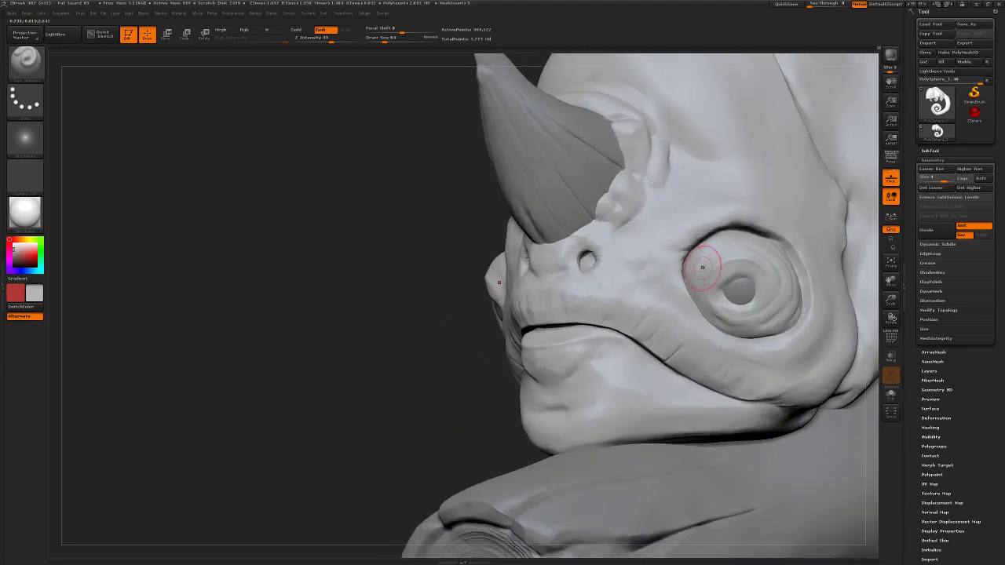
key("d")
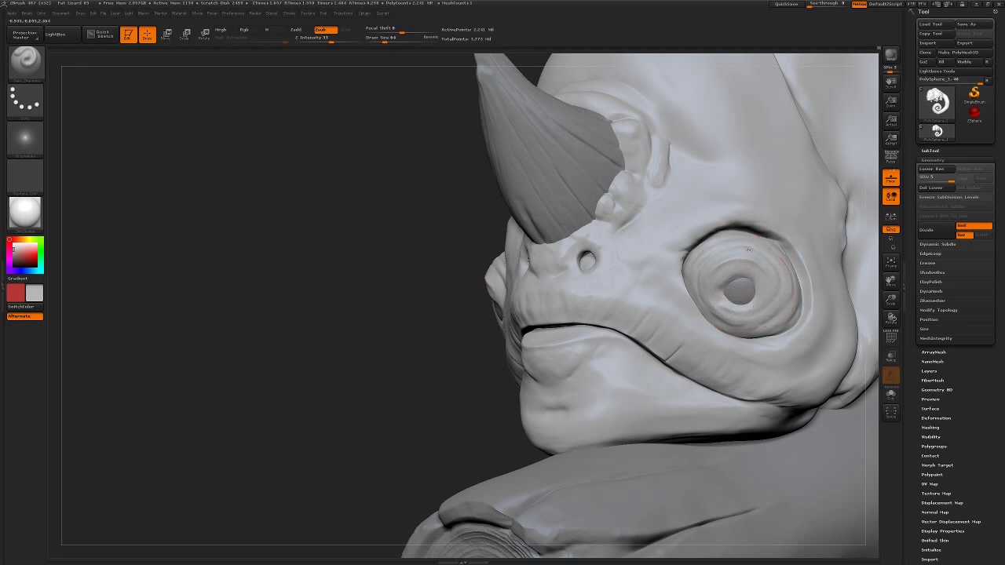
- Carve groove strokes into the eyeball, turning the head toward the viewer
left_click_drag(458, 386, 458, 377)
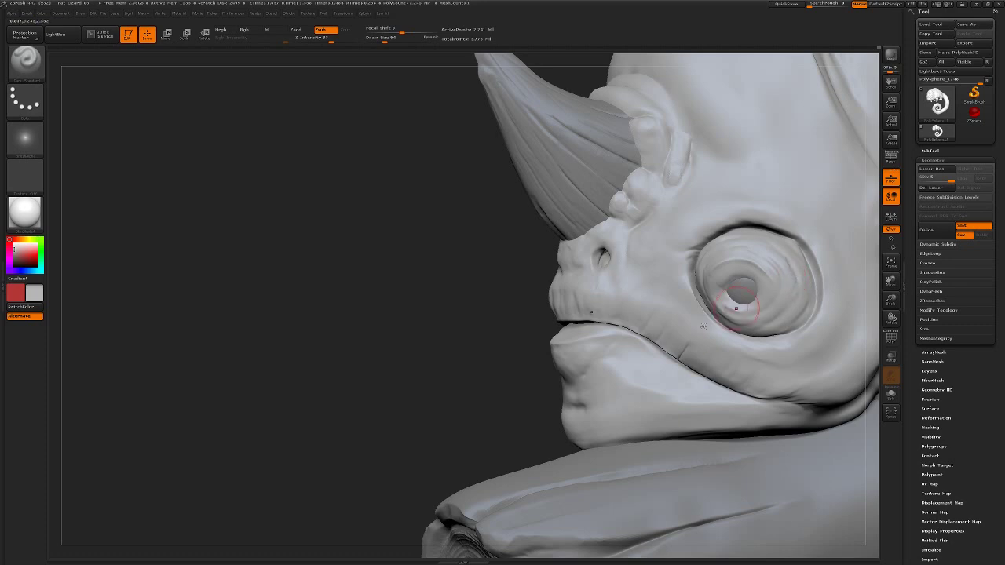
left_click_drag(500, 363, 414, 370)
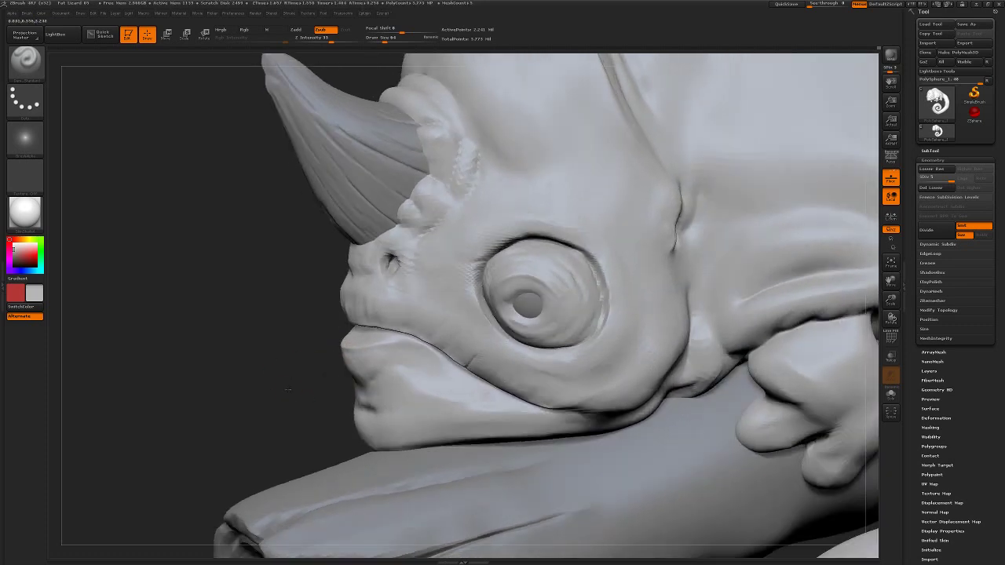
left_click_drag(287, 389, 283, 387)
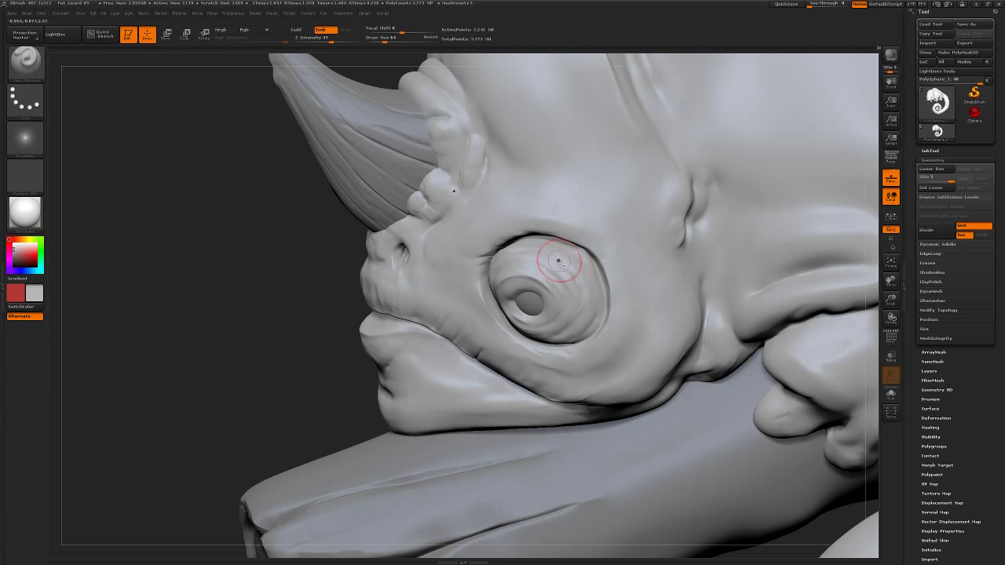
left_click_drag(560, 264, 575, 273)
mouse_move(575, 273)
right_mouse_down()
mouse_move(327, 361)
mouse_move(287, 346)
right_mouse_up()
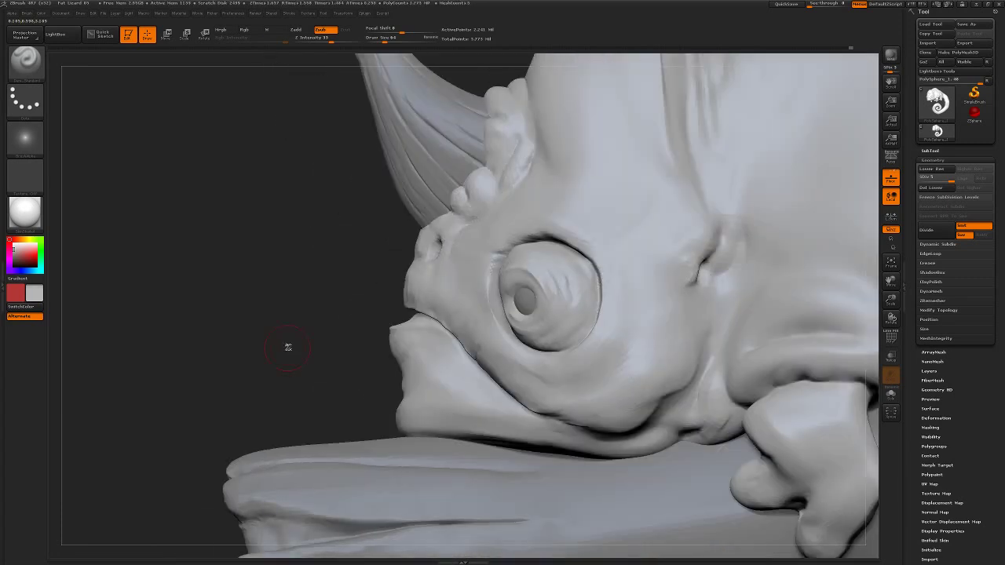
- Turn on Solo and Ctrl+Shift box-select the eye region to hide the rest of the face
left_click(890, 394)
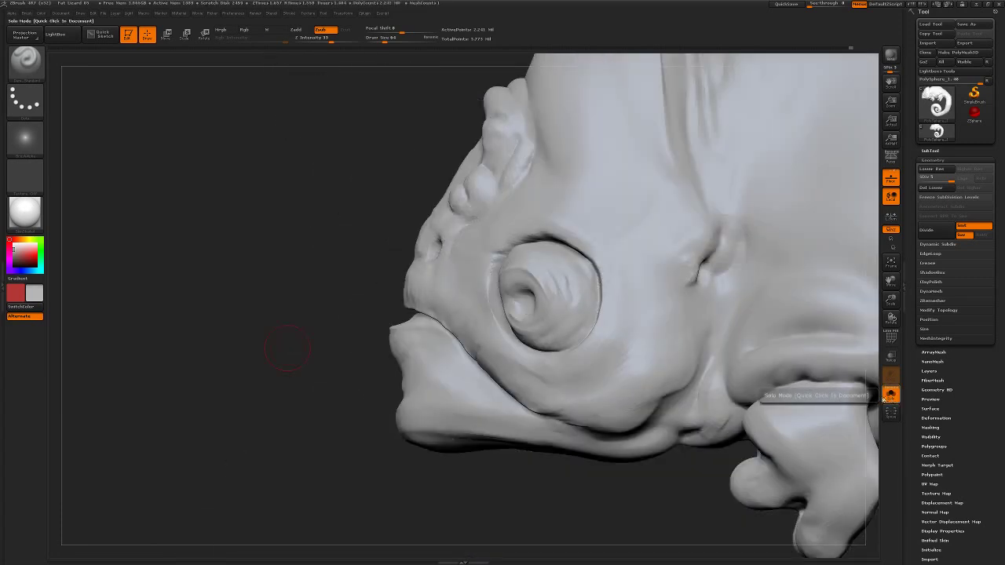
key("b")
key("m")
key("v")
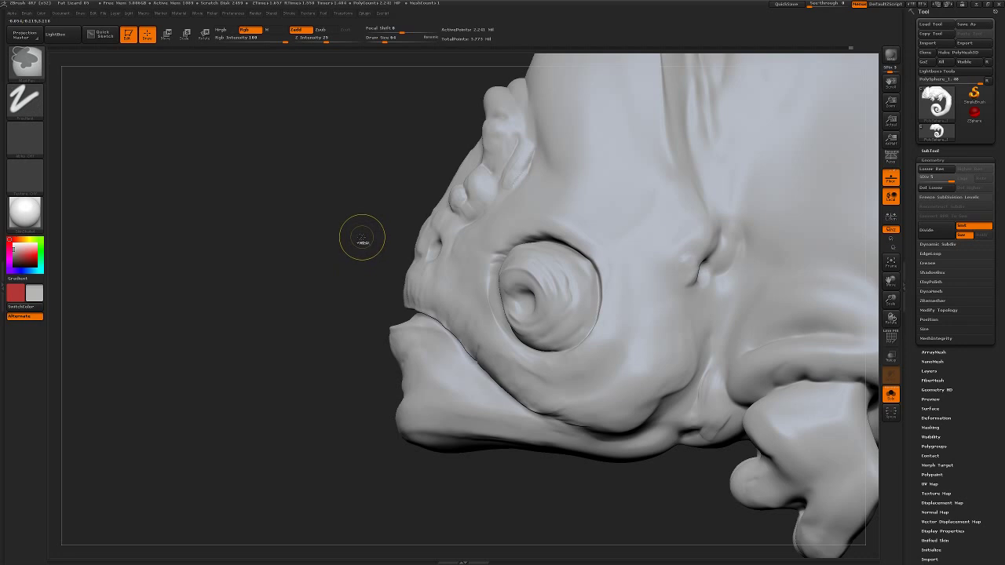
mouse_move(310, 217)
left_mouse_down("ctrl+shift")
mouse_move(623, 345)
mouse_move(652, 399)
mouse_move(637, 412)
mouse_move(719, 321)
mouse_move(678, 264)
mouse_move(561, 315)
left_mouse_up("ctrl+shift")
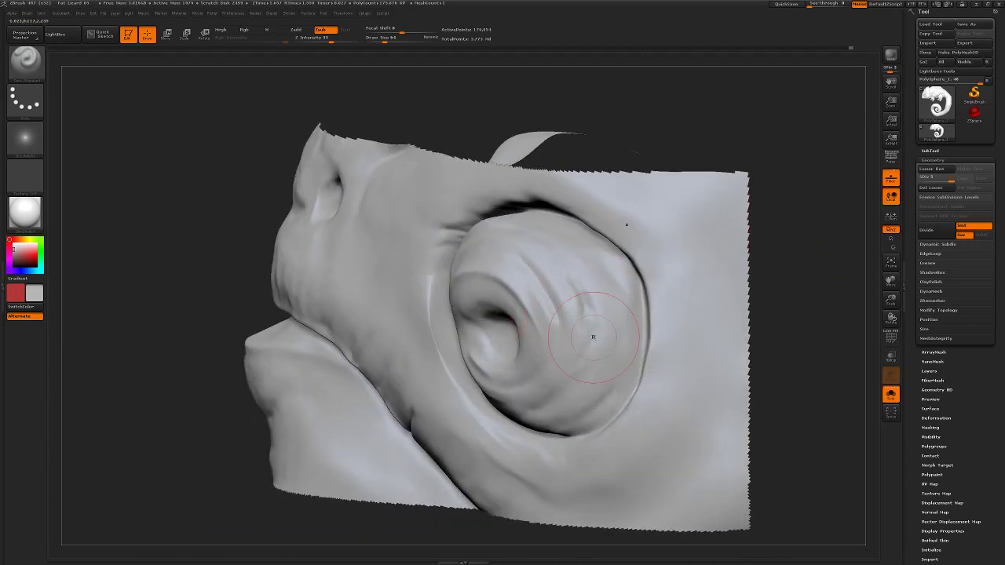
- Carve vertical grooves into the eye swirl and fill the mesh with a dark maroon colour
left_click_drag(569, 279, 585, 322)
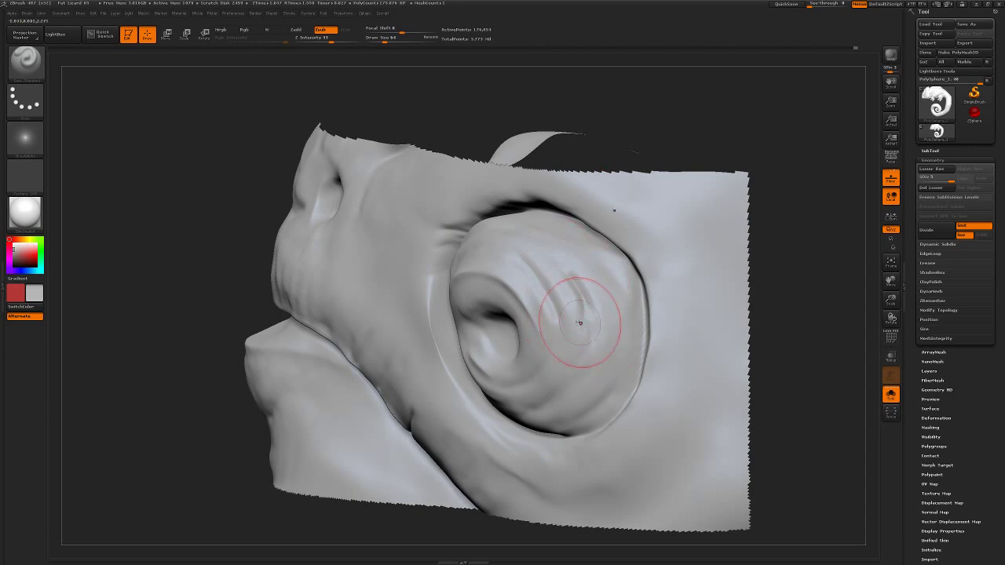
key("ctrl+f")
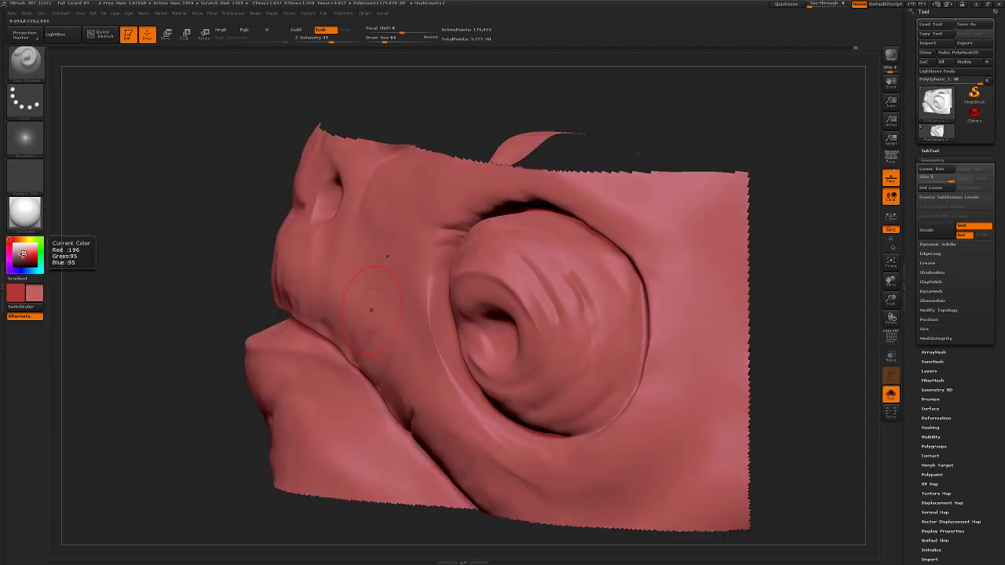
left_click(19, 257)
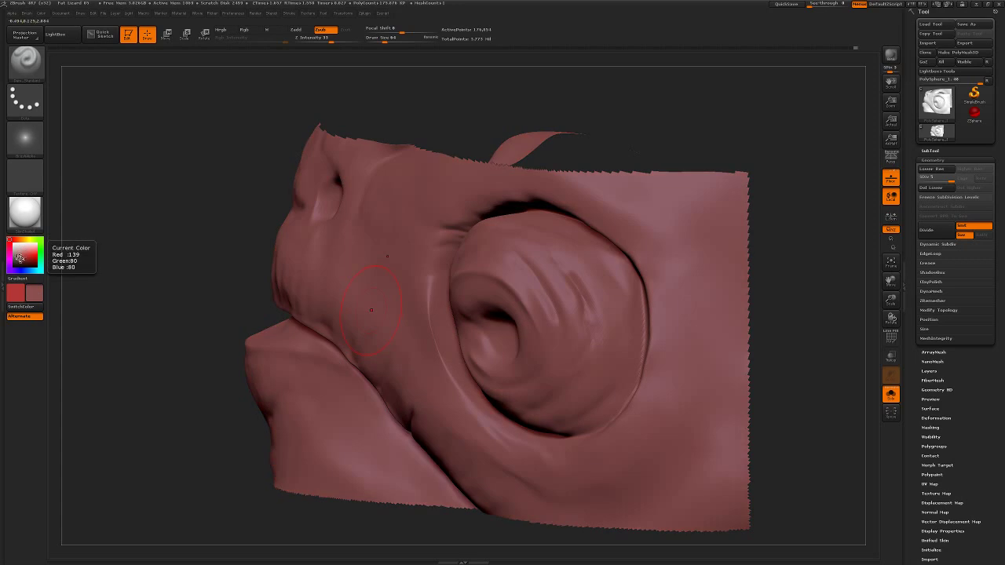
- Deepen the upper rim of the eye-turret opening with Standard-brush strokes
left_click_drag(751, 138, 731, 193)
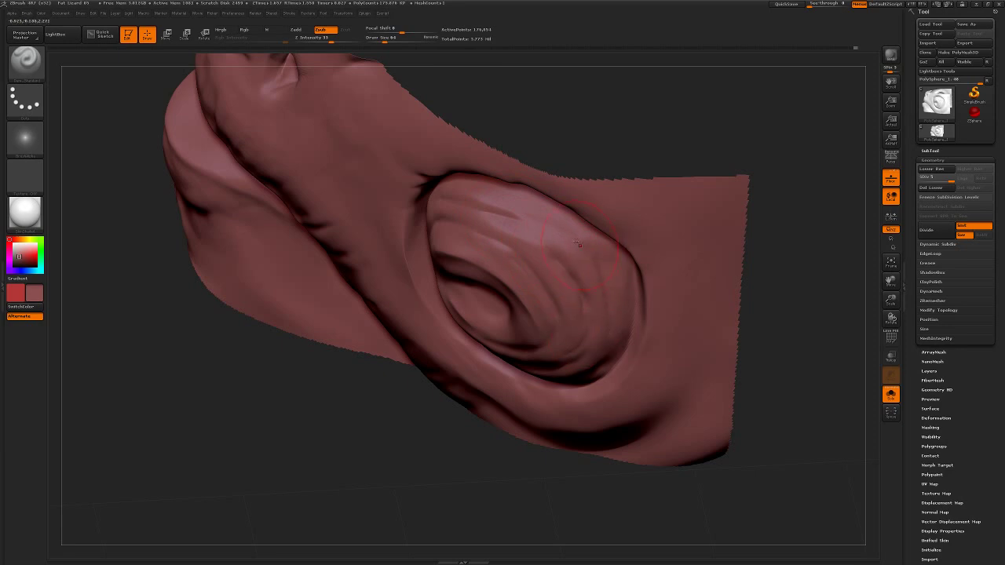
mouse_move(772, 322)
left_mouse_down()
mouse_move(781, 260)
mouse_move(736, 270)
left_mouse_up()
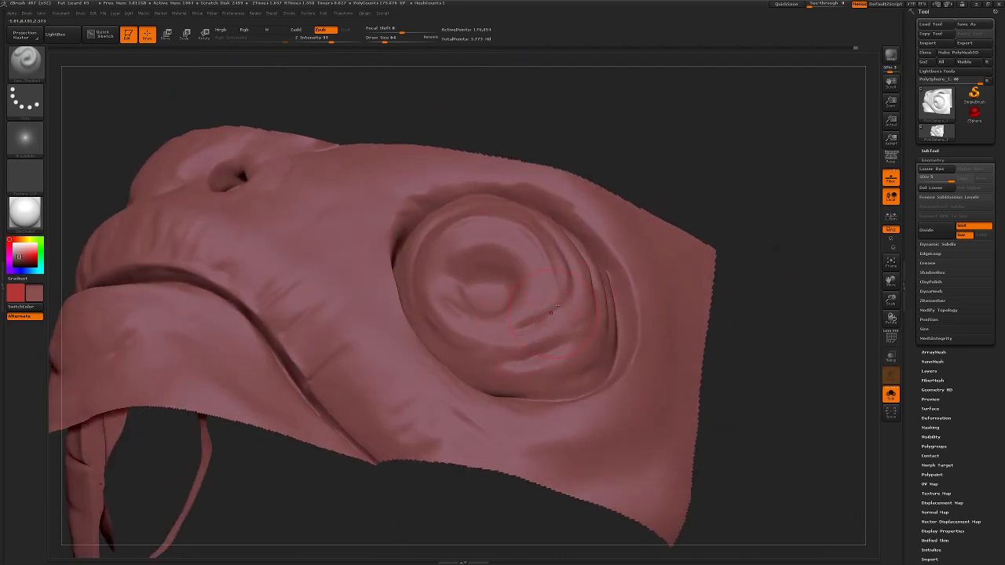
left_click_drag(551, 311, 463, 243)
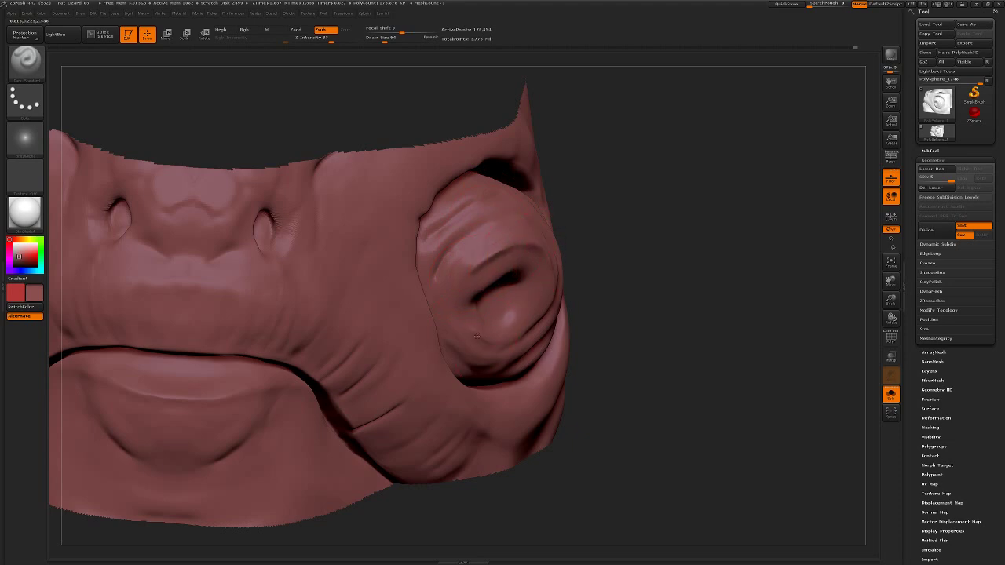
left_click_drag(599, 321, 636, 298)
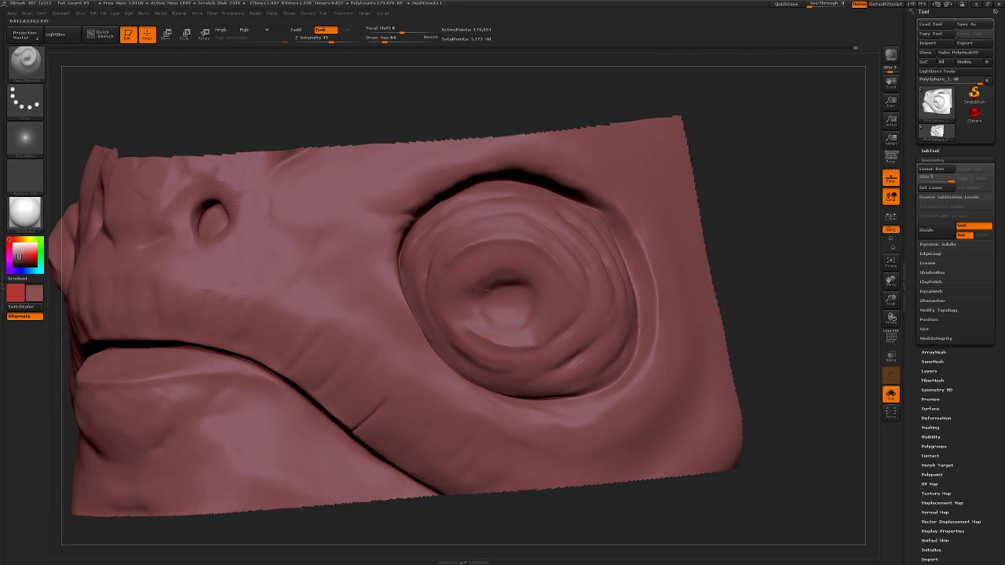
left_click_drag(486, 291, 488, 286)
left_click_drag(531, 316, 510, 291)
left_click_drag(701, 236, 498, 314)
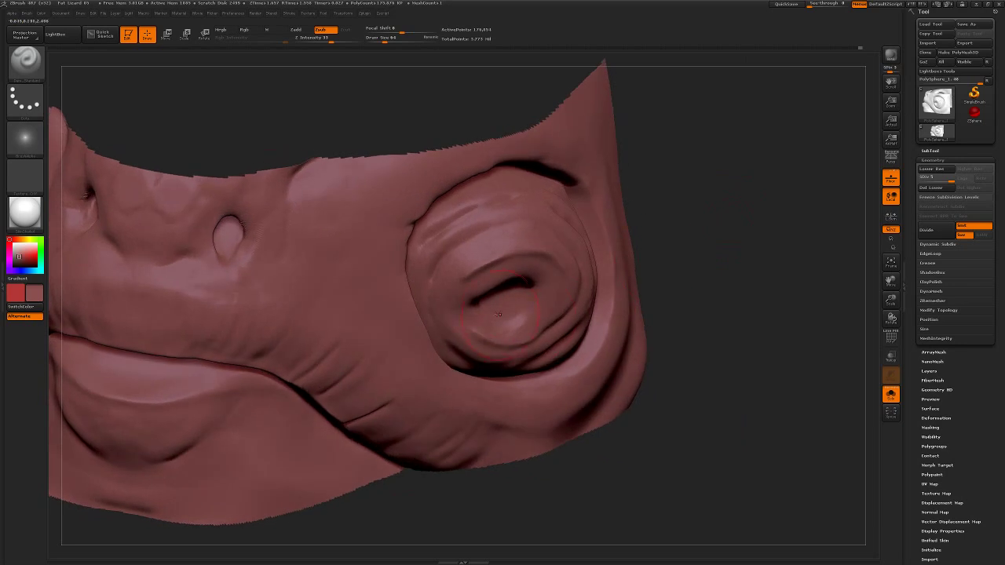
left_click_drag(722, 259, 576, 277)
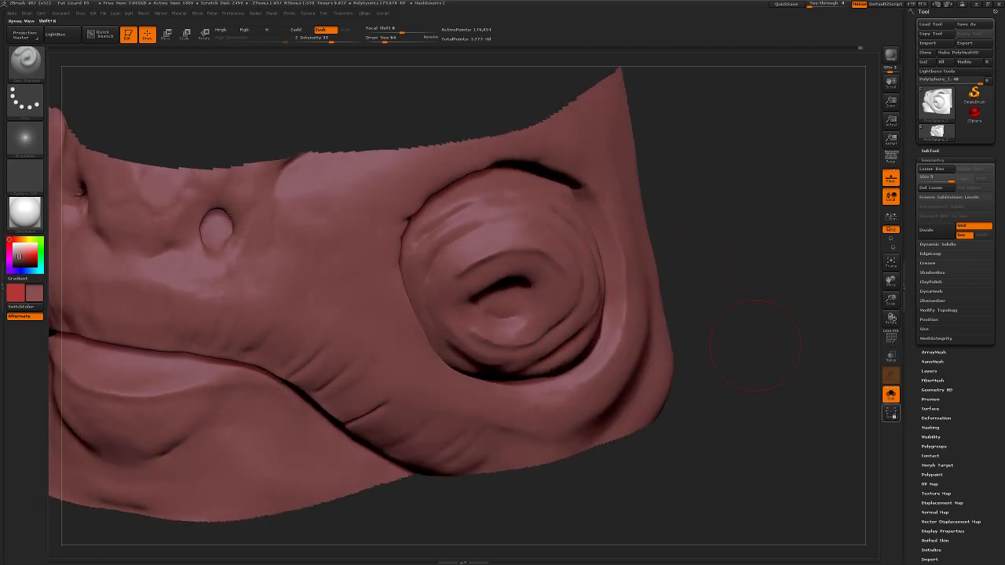
- Turn off Solo to show the rest of the chameleon and undo the last eye-ring change
left_click(890, 397)
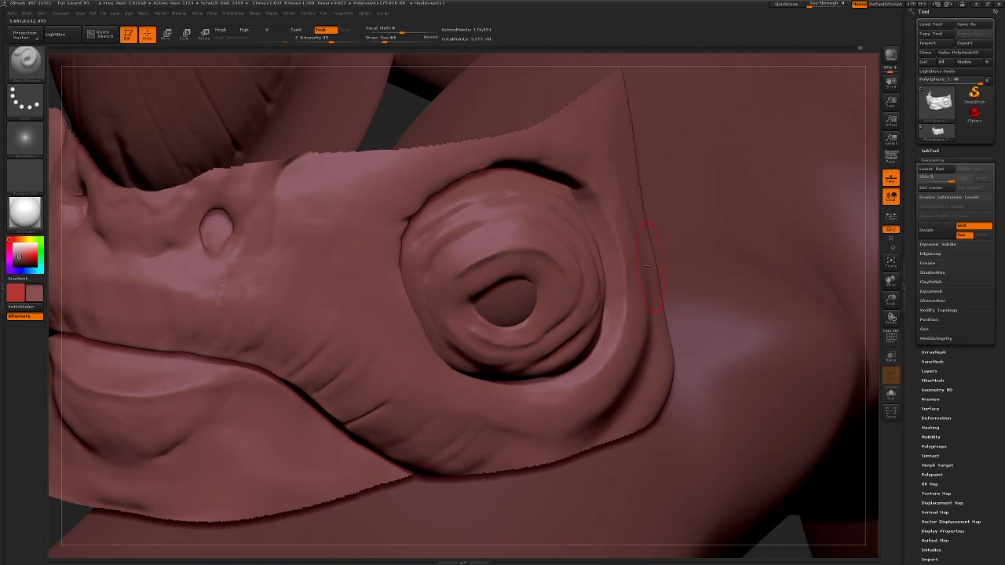
key("space")
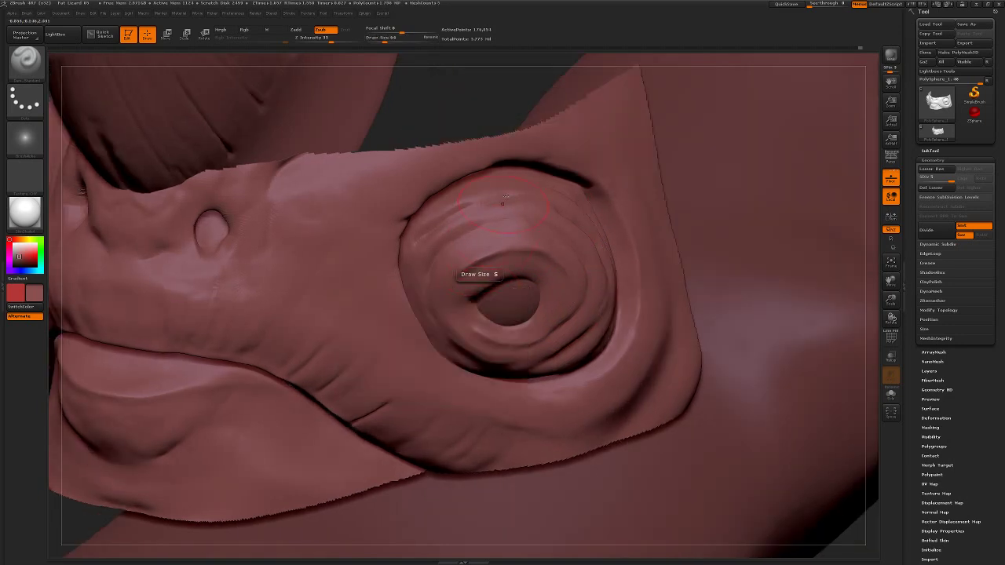
mouse_move(496, 121)
left_mouse_down()
mouse_move(500, 113)
mouse_move(487, 297)
left_mouse_up()
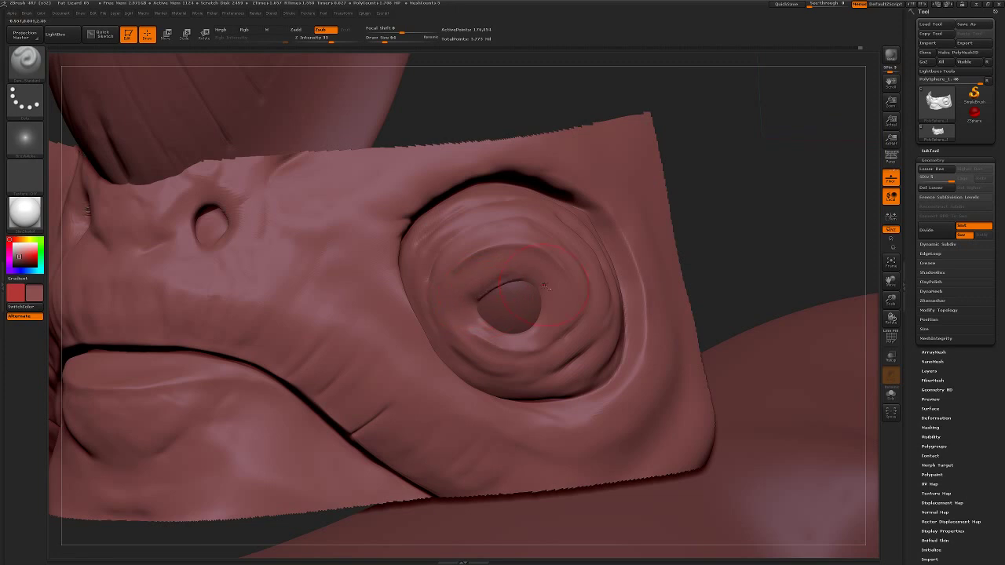
left_click_drag(723, 231, 732, 206)
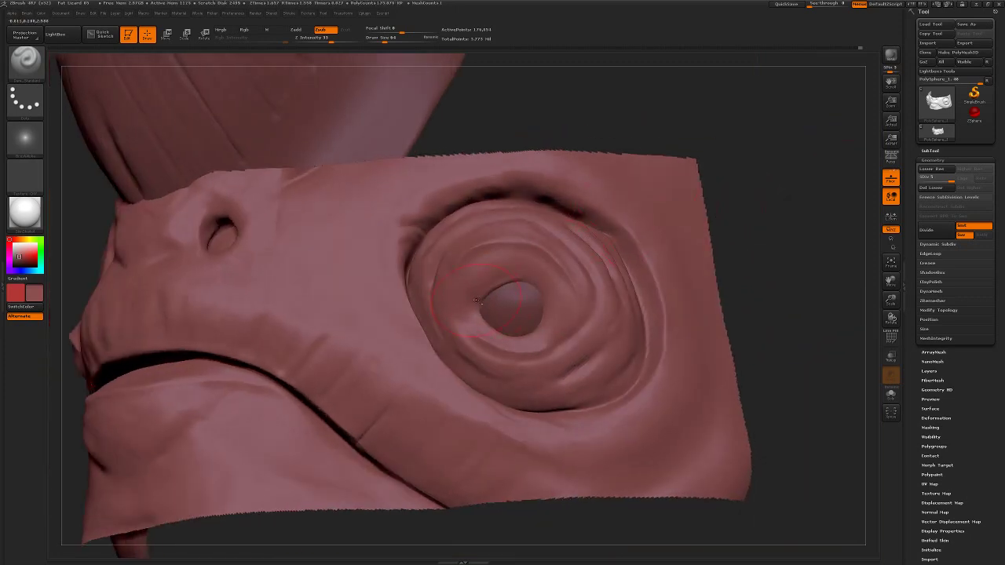
key("ctrl+z")
left_click_drag(769, 247, 785, 250)
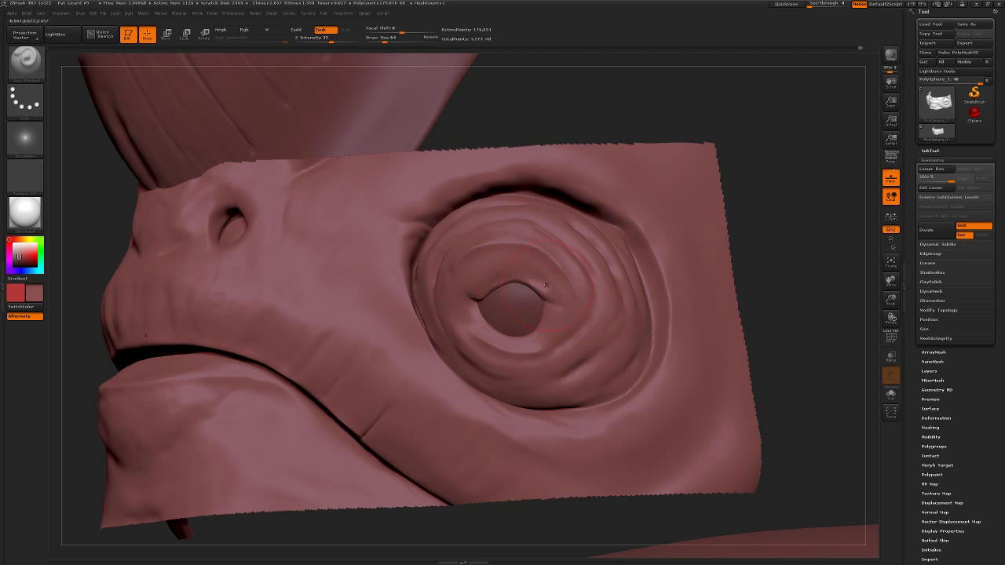
- Reduce Draw Size to 32 and Shift-smooth around the eye turret
left_click_drag(384, 41, 382, 42)
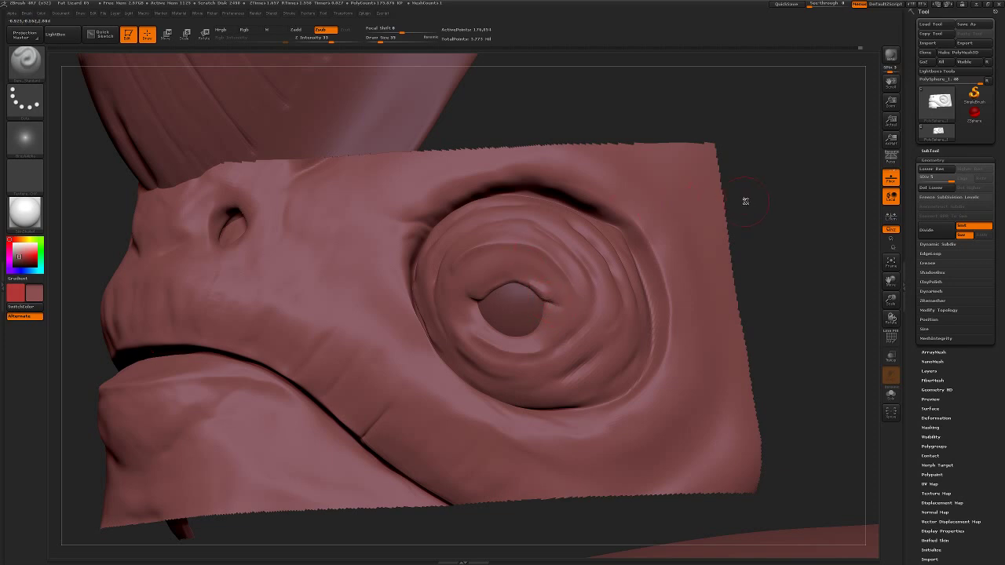
left_click_drag(745, 202, 688, 220)
key("shift")
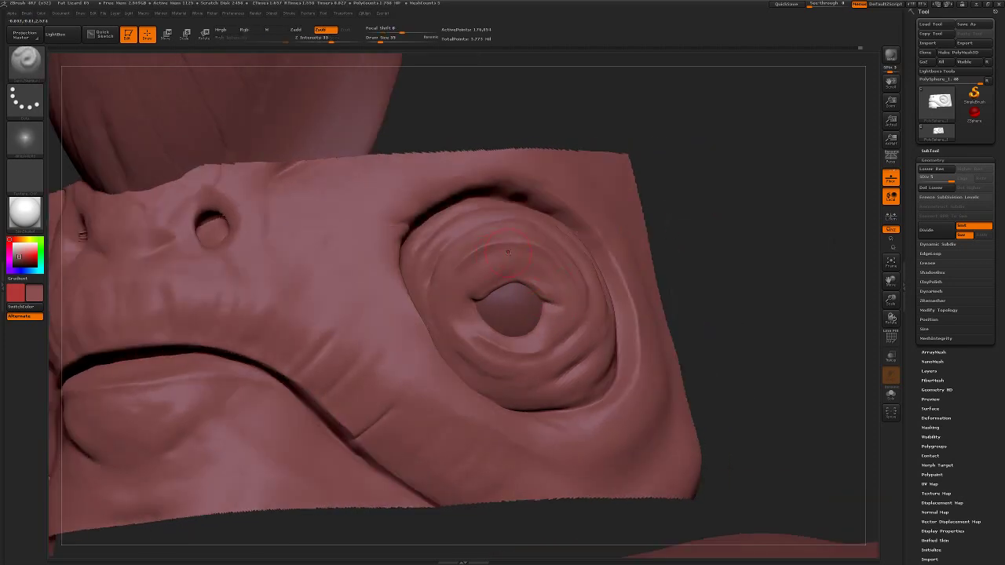
right_click_drag(496, 245, 520, 241)
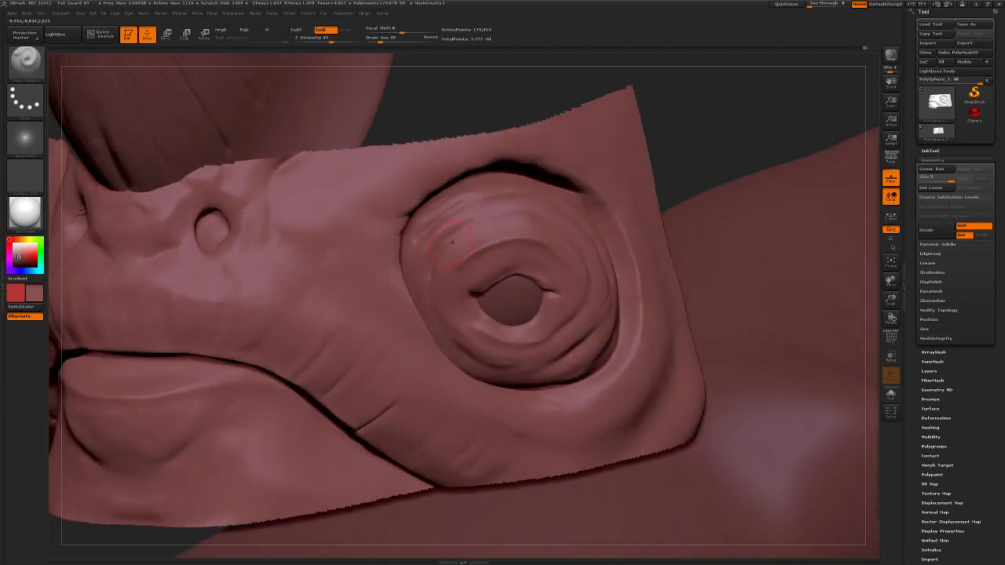
left_click_drag(697, 140, 586, 268)
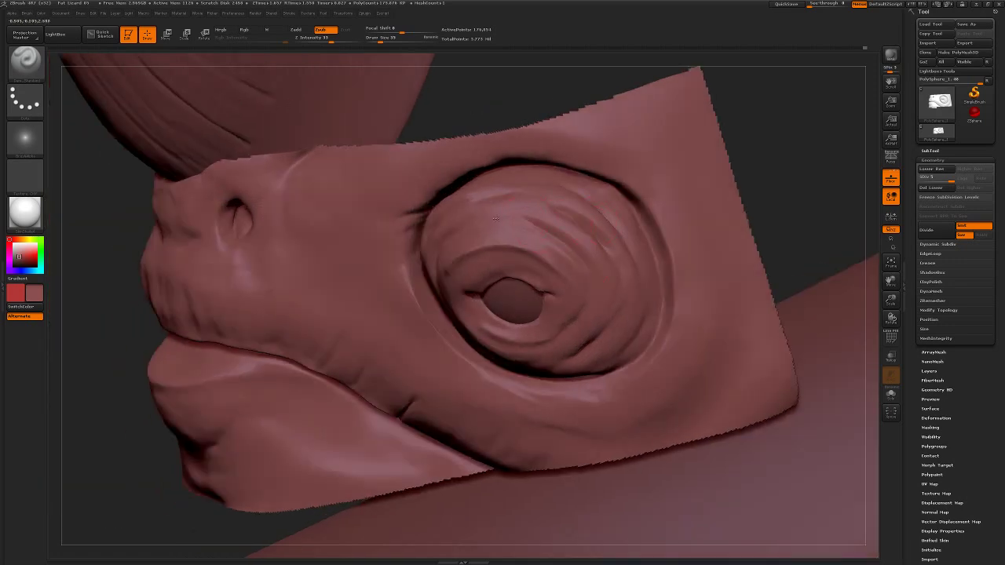
left_click_drag(786, 213, 761, 186)
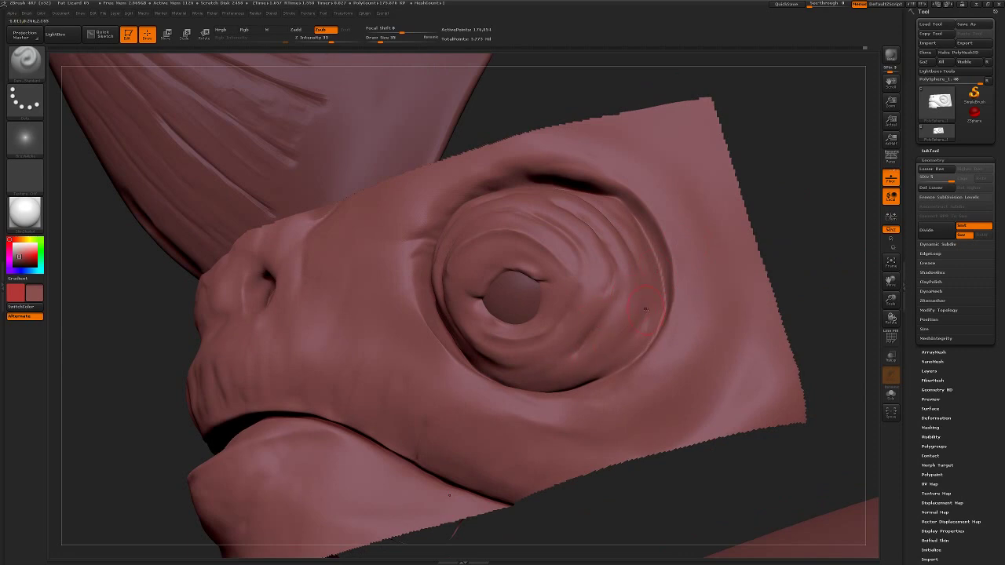
- Carve short creases along the upper and lower eye rim, smoothing the surface nearby
left_click_drag(783, 207, 783, 263)
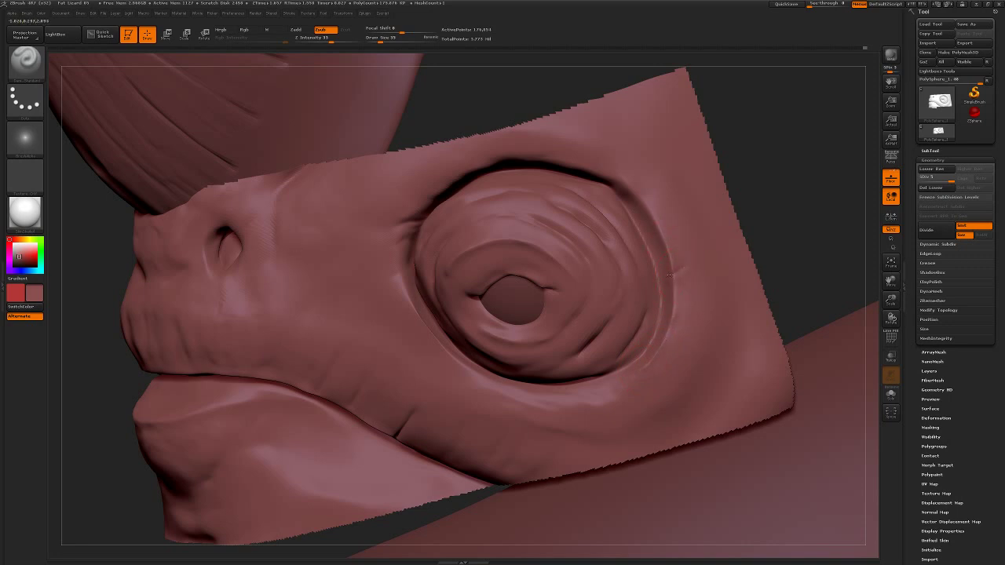
left_click_drag(621, 182, 634, 169)
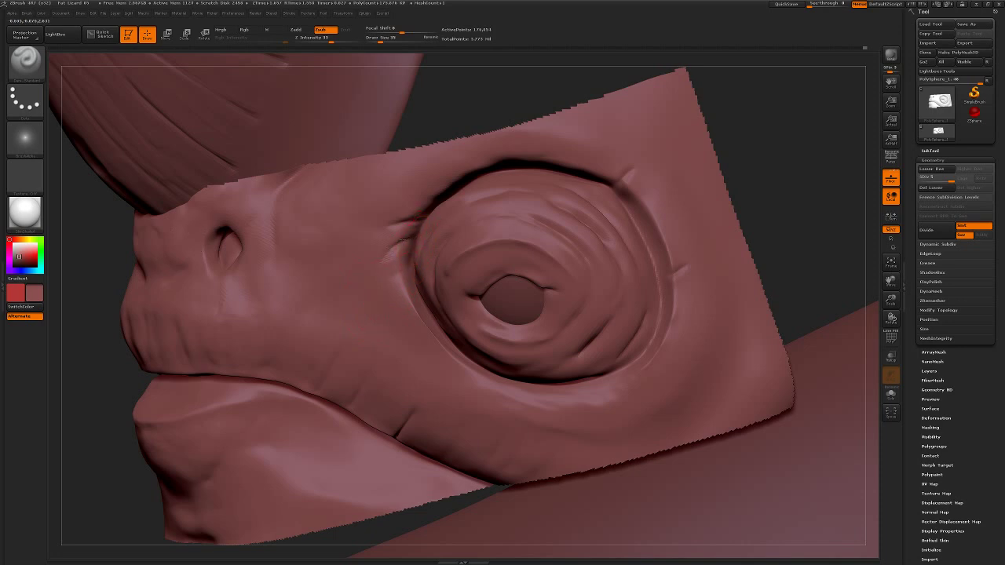
left_click_drag(420, 234, 424, 257, "shift")
mouse_move(533, 398)
left_mouse_down()
mouse_move(600, 426)
mouse_move(644, 417)
left_mouse_up()
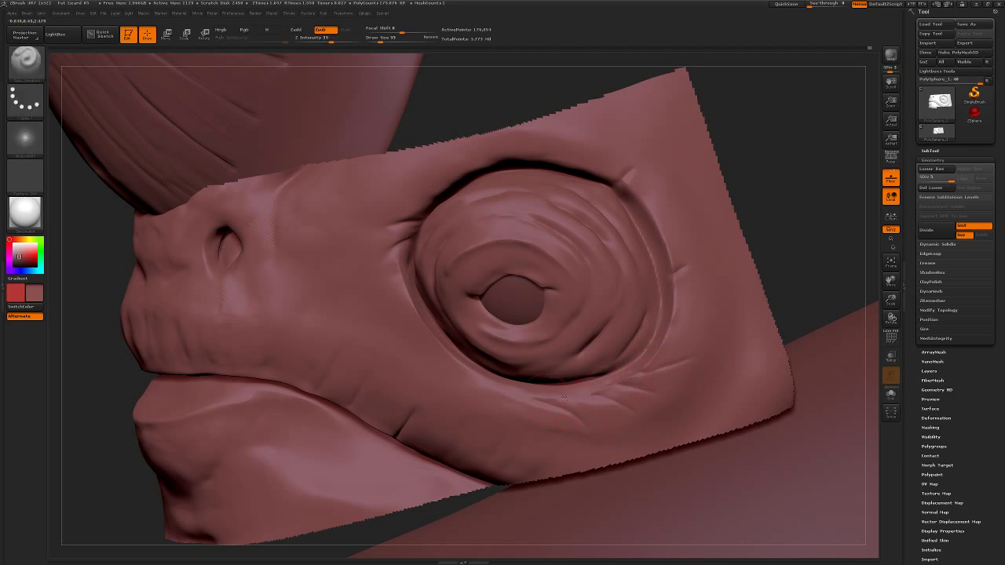
key("shift")
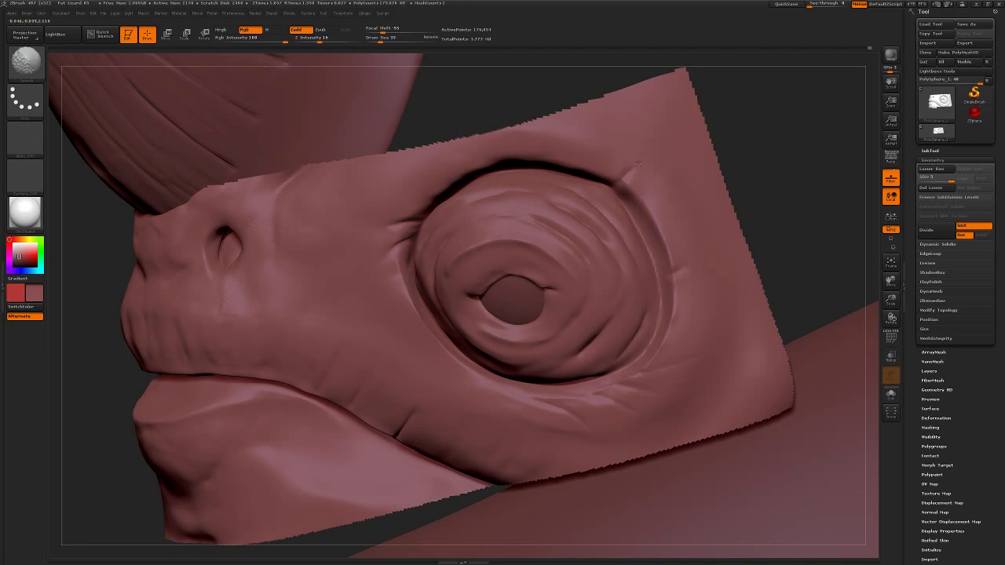
- Deepen the crease above the eye with several repeated strokes
mouse_move(723, 157)
left_mouse_down()
mouse_move(547, 166)
mouse_move(606, 169)
left_mouse_up()
left_click_drag(524, 168, 634, 188)
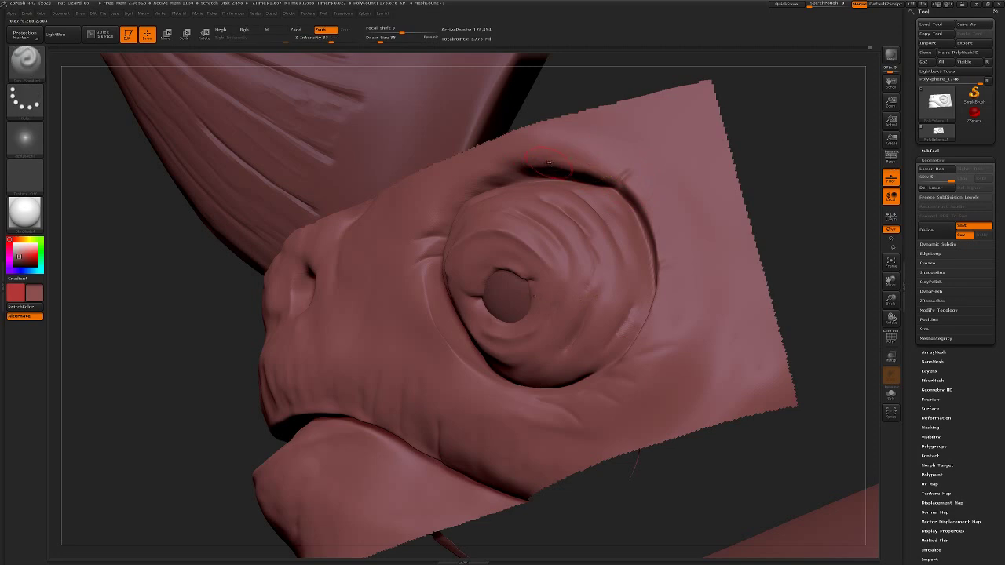
left_click_drag(518, 168, 620, 171)
left_click_drag(748, 170, 596, 171)
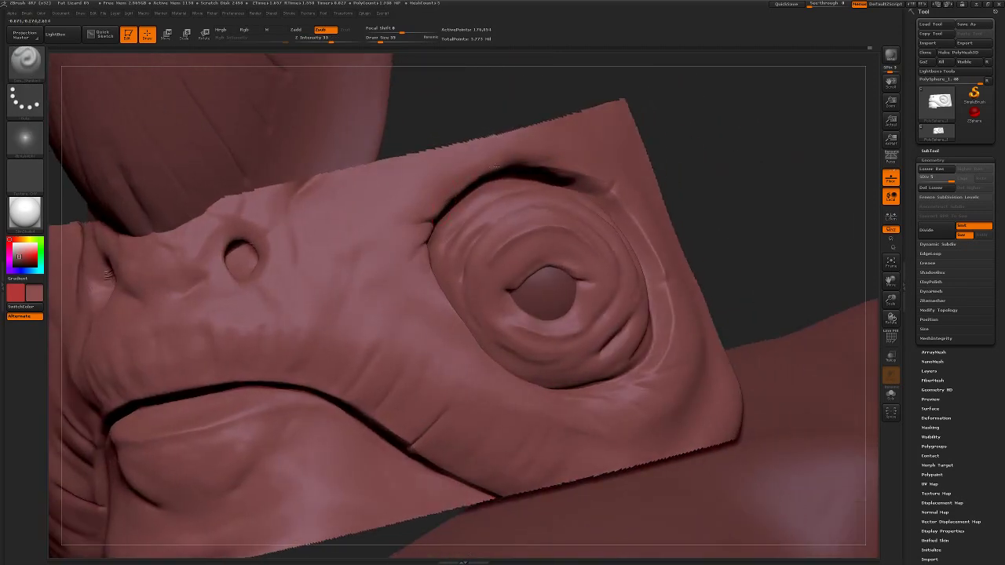
left_click_drag(489, 168, 567, 171)
left_click_drag(702, 162, 537, 145)
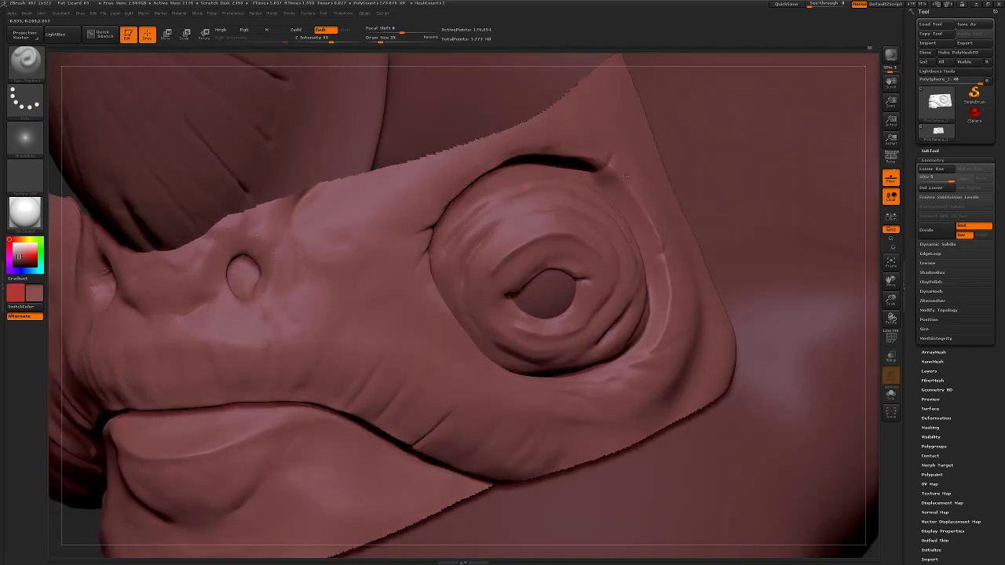
- Switch to the Dam Standard brush with B‑D‑S and zoom in around the eye
key("b")
key("c")
key("b")
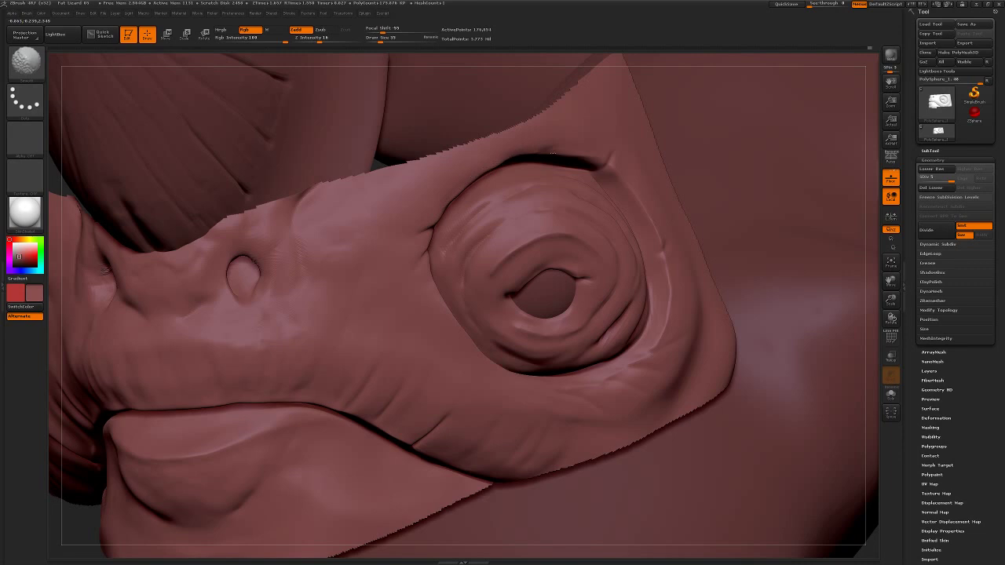
key("b")
key("d")
key("s")
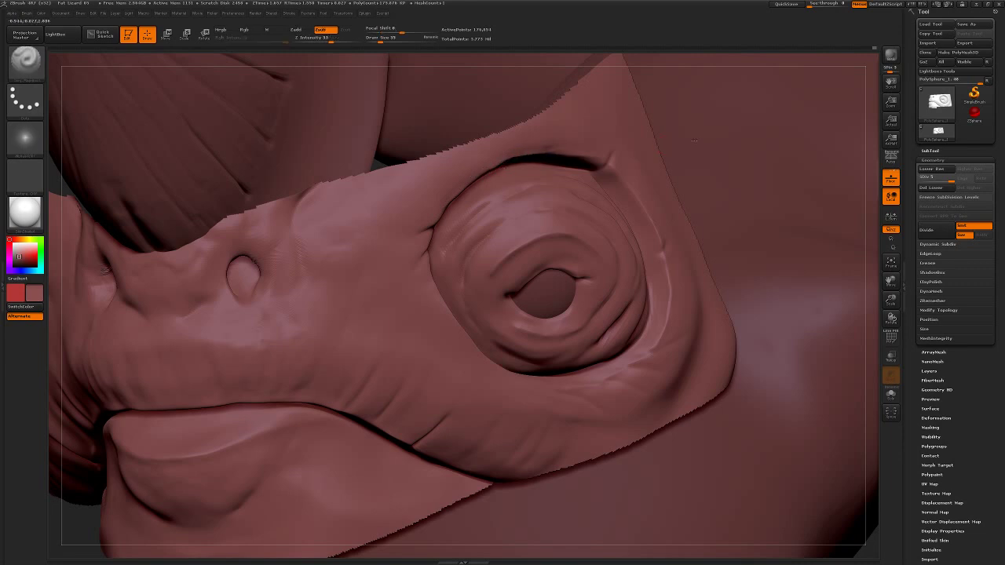
left_click_drag(694, 140, 686, 117)
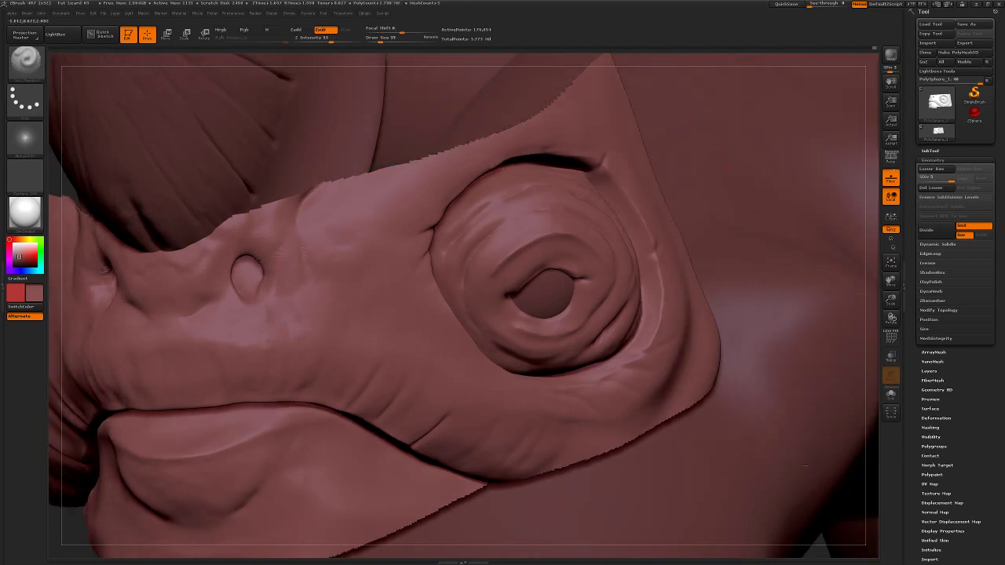
mouse_move(848, 475)
left_mouse_down()
mouse_move(857, 455)
mouse_move(750, 297)
mouse_move(781, 334)
left_mouse_up()
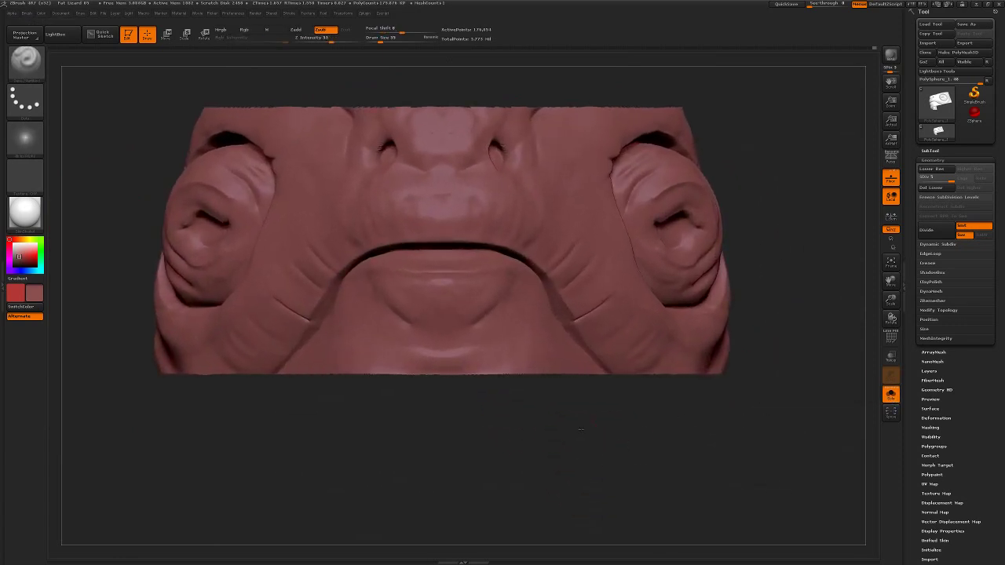
- Carve a vertical wrinkle groove down the upper lip with DamStandard, then switch to Clay Buildup
left_click_drag(569, 413, 612, 438, "alt")
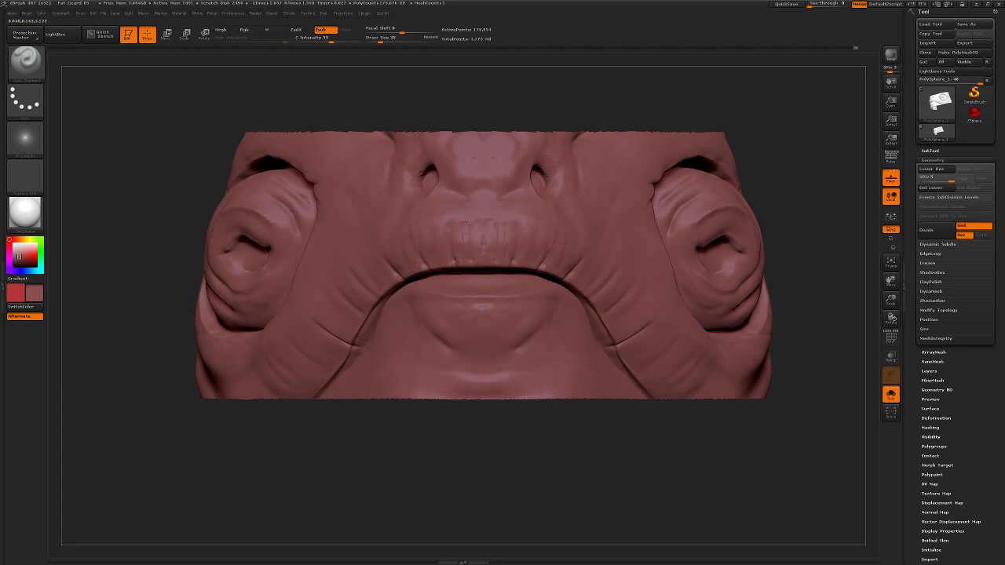
left_click_drag(481, 230, 483, 253)
key("b")
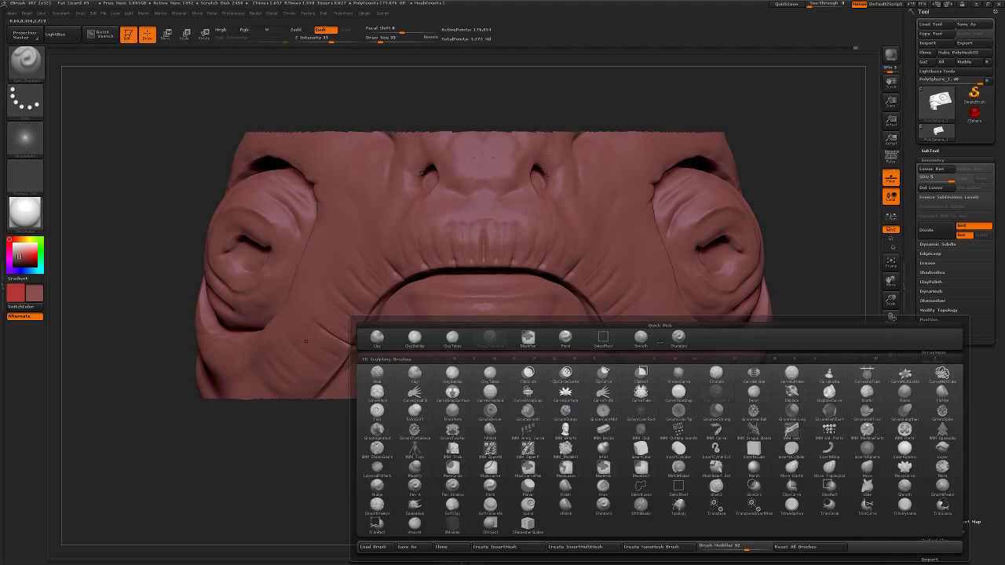
key("c")
key("b")
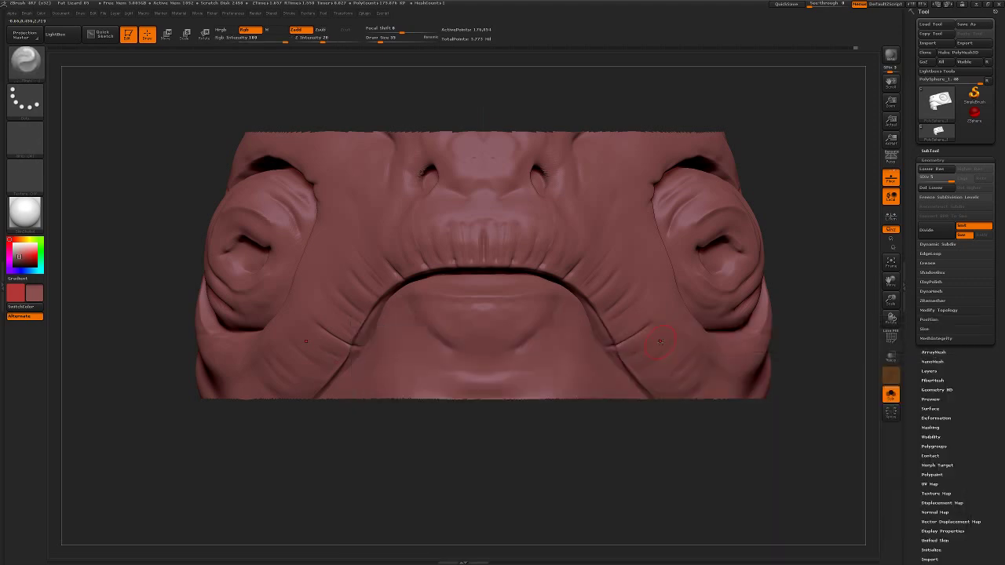
left_click_drag(675, 439, 371, 258)
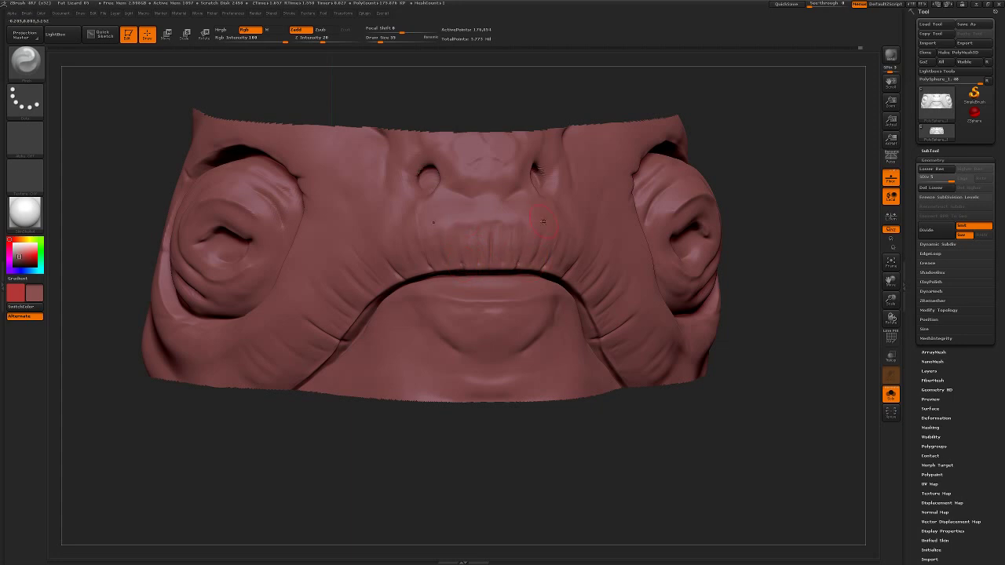
mouse_move(609, 417)
left_mouse_down()
mouse_move(590, 442)
mouse_move(604, 438)
mouse_move(534, 465)
mouse_move(552, 435)
left_mouse_up()
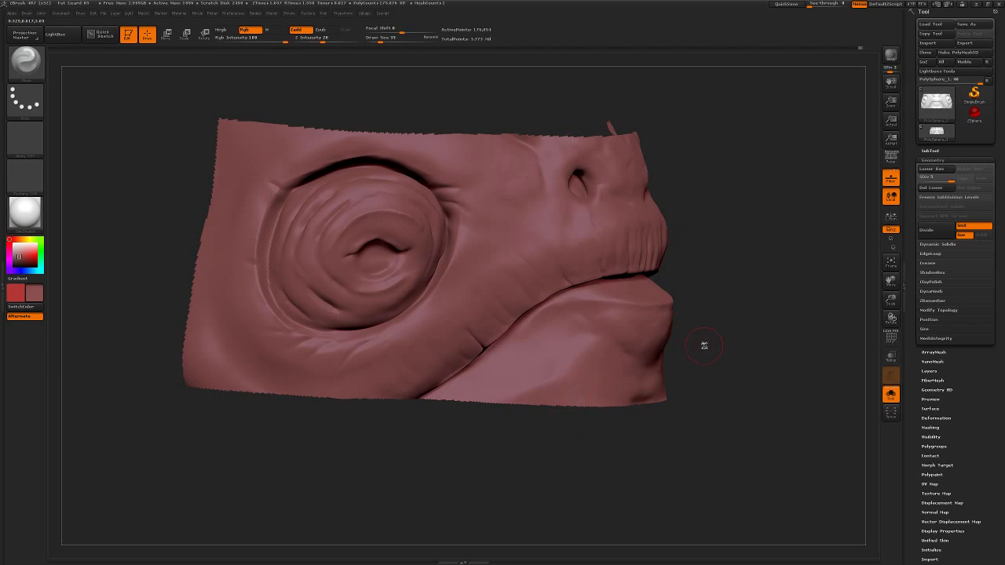
- Pick an inward-carving brush and orbit to view the head's right side and top
key("b")
left_click(571, 343)
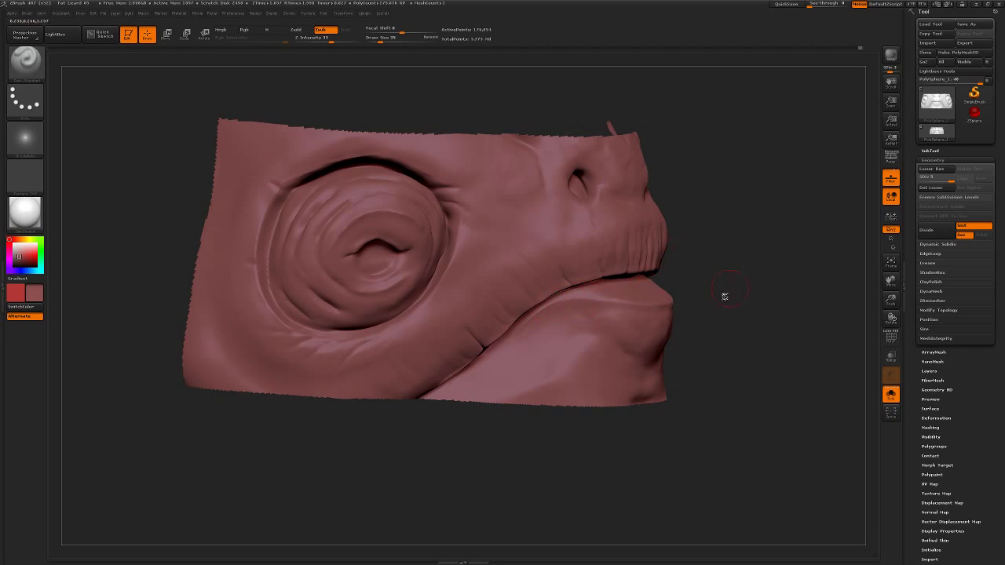
left_click_drag(722, 294, 652, 284)
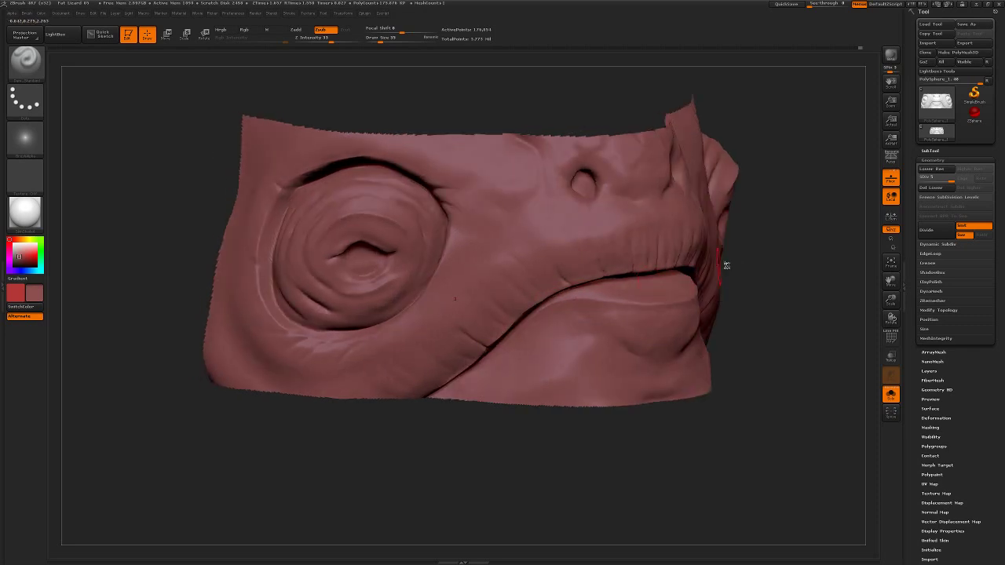
left_click_drag(725, 265, 691, 313)
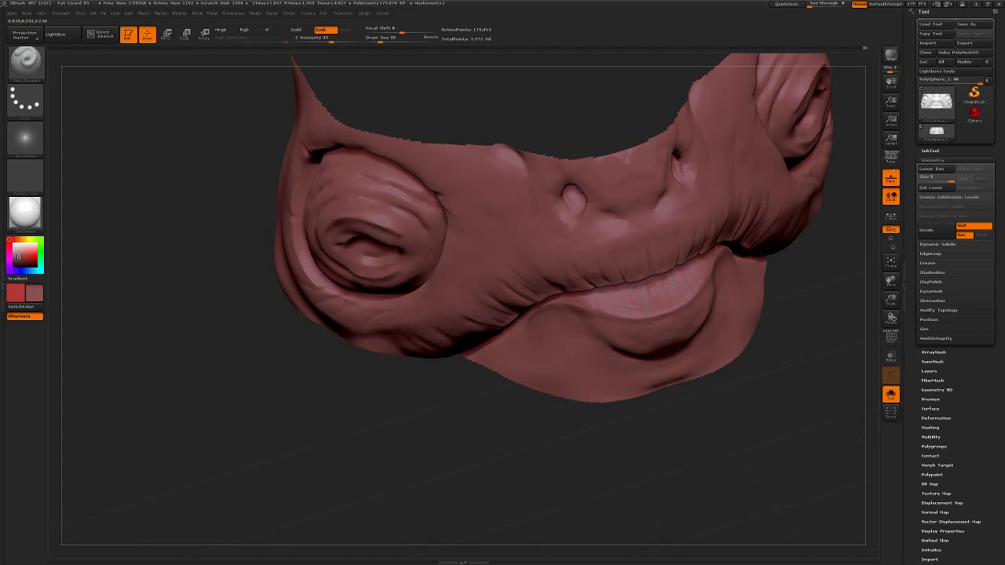
- Select Clay Buildup and Shift-smooth the surface of the lower lip
key("b")
key("c")
key("b")
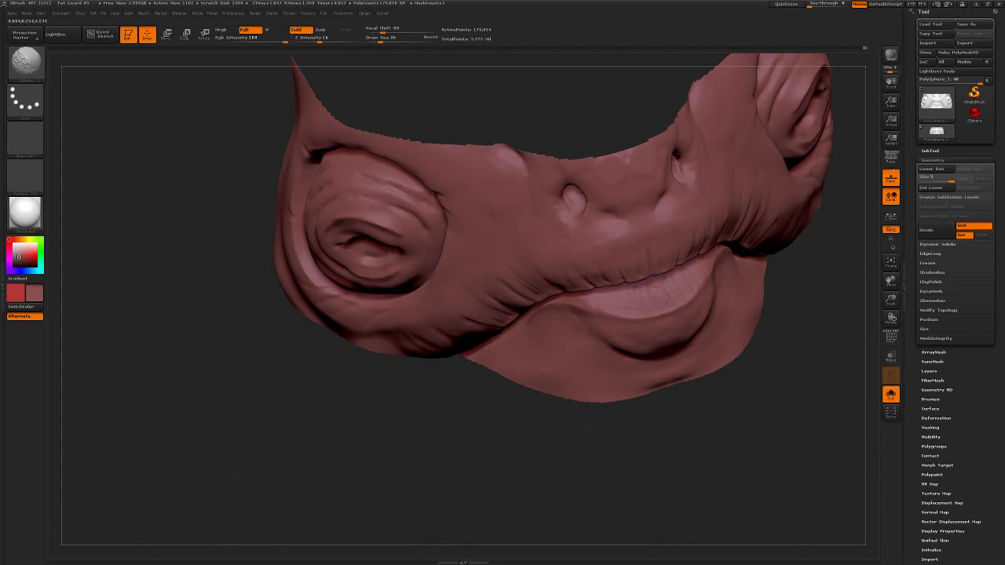
key("b")
key("c")
key("b")
left_click_drag(774, 337, 755, 357)
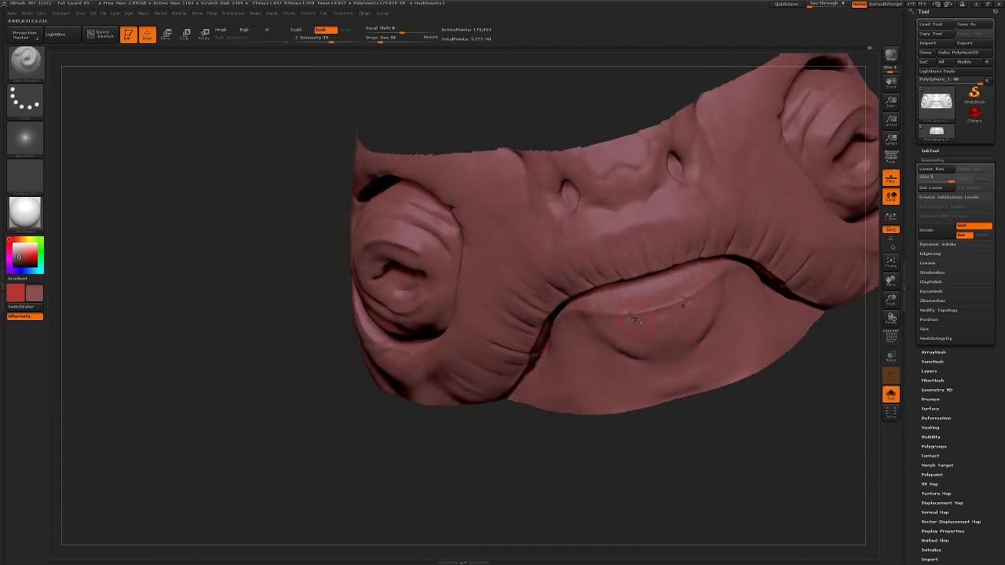
left_click_drag(695, 303, 684, 311, "shift")
left_click_drag(698, 289, 708, 282, "shift")
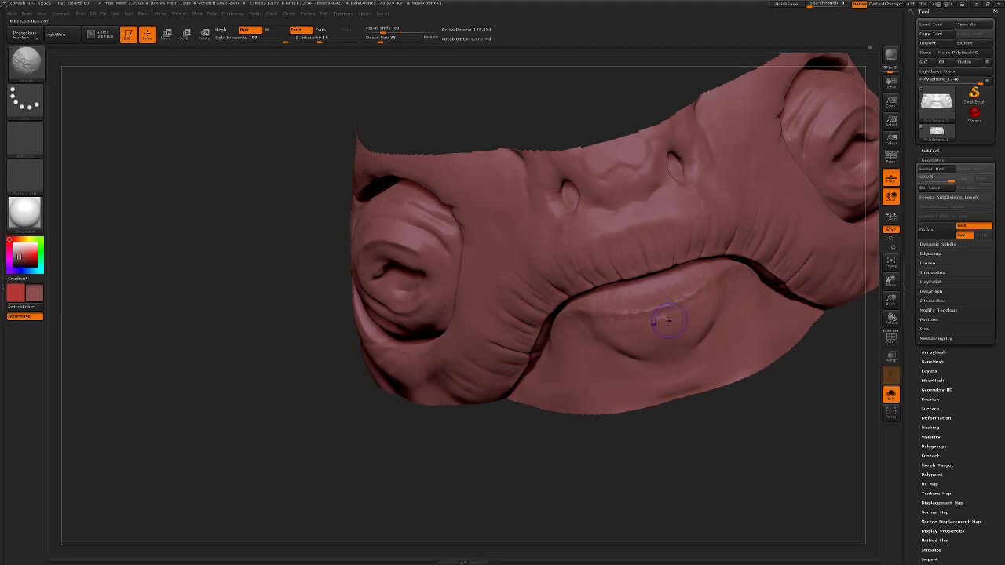
key("shift")
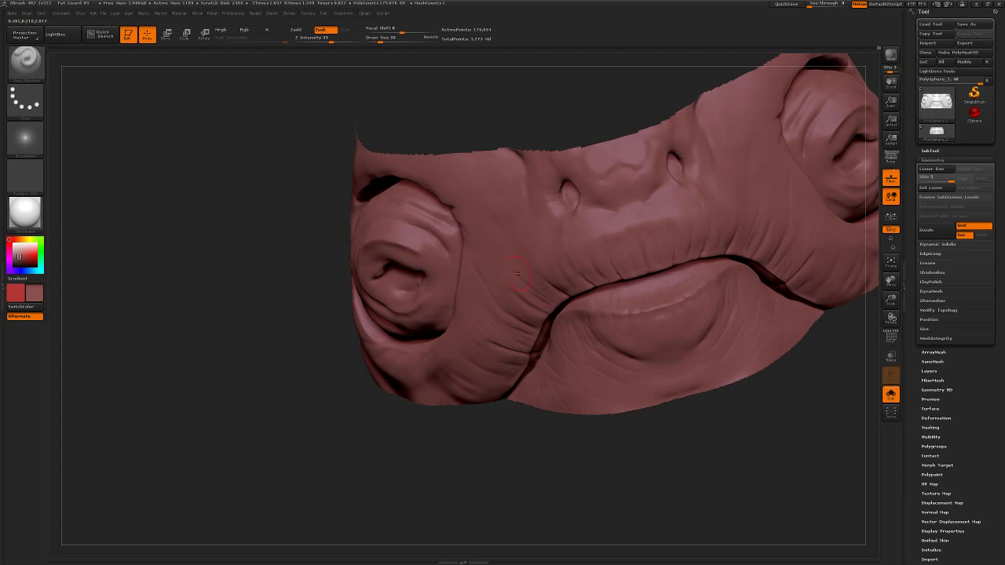
- Return to DamStandard and turn the model to face straight on
key("b")
key("c")
key("b")
key("b")
key("d")
key("s")
left_click_drag(628, 467, 665, 365, "shift")
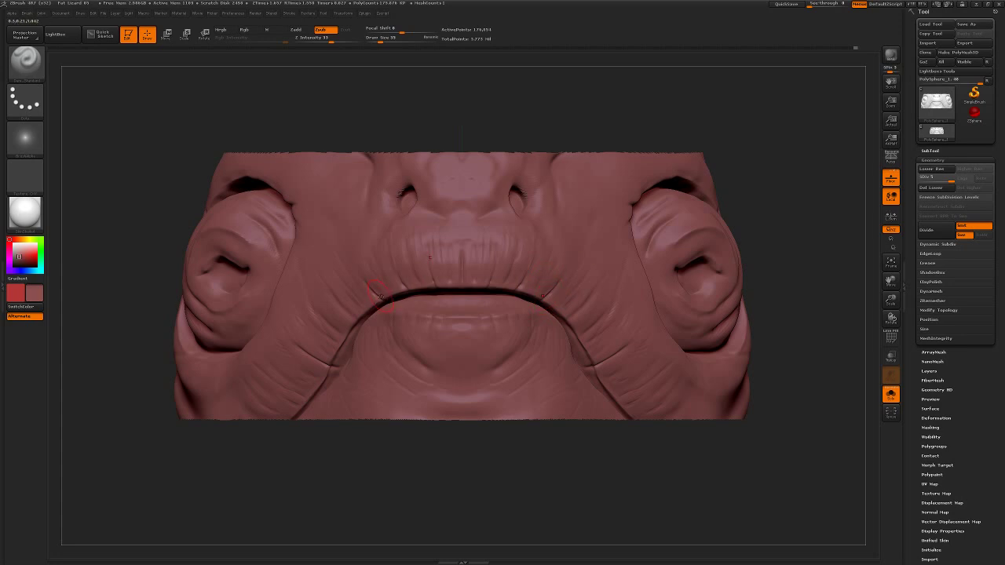
- With Standard selected, Shift-smooth the creases at both mouth corners using symmetry
key("b")
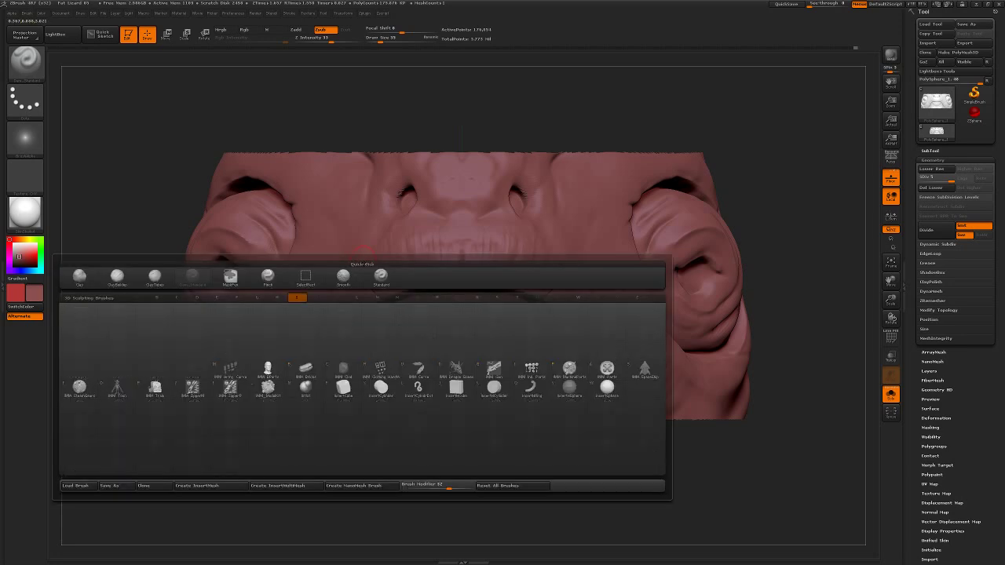
key("s")
key("t")
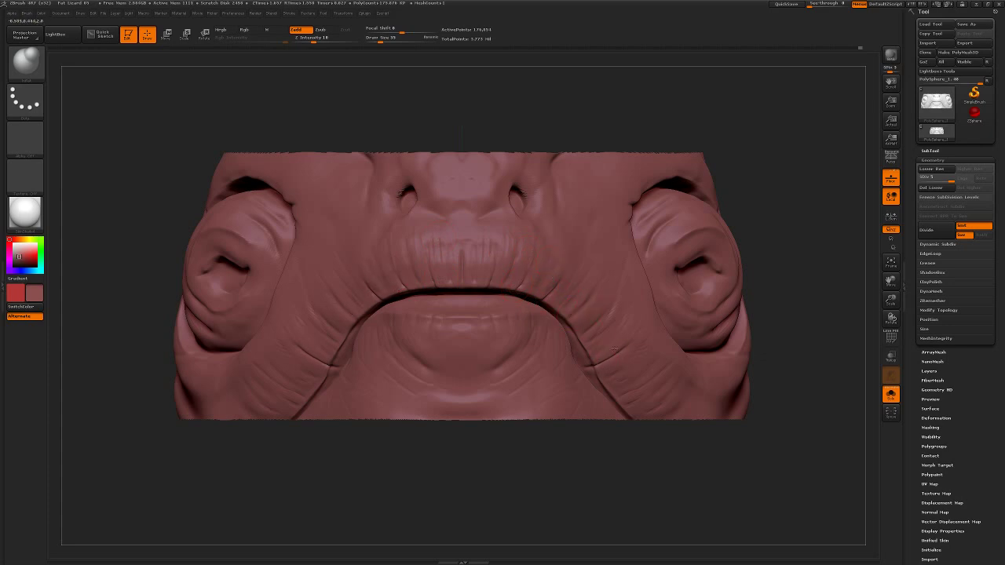
key("shift")
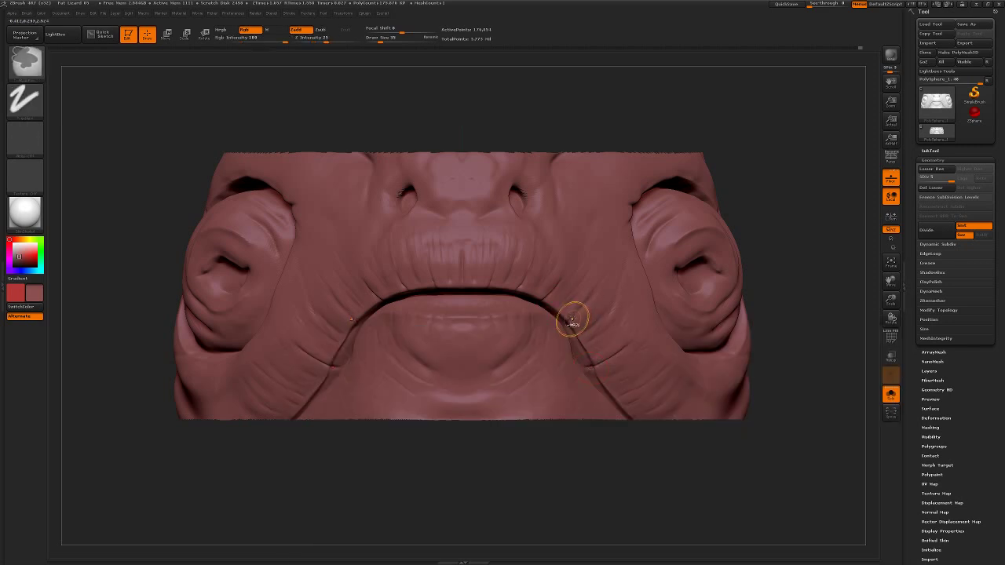
left_click_drag(565, 319, 589, 300, "shift")
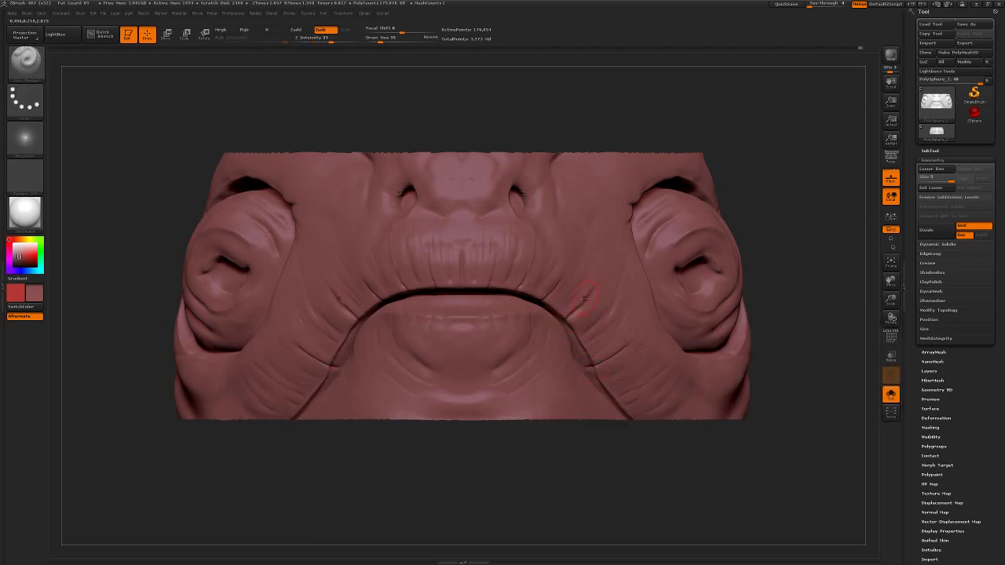
- Switch to DamStandard and back to Standard, then zoom out to frame the whole mouth
key("b")
key("d")
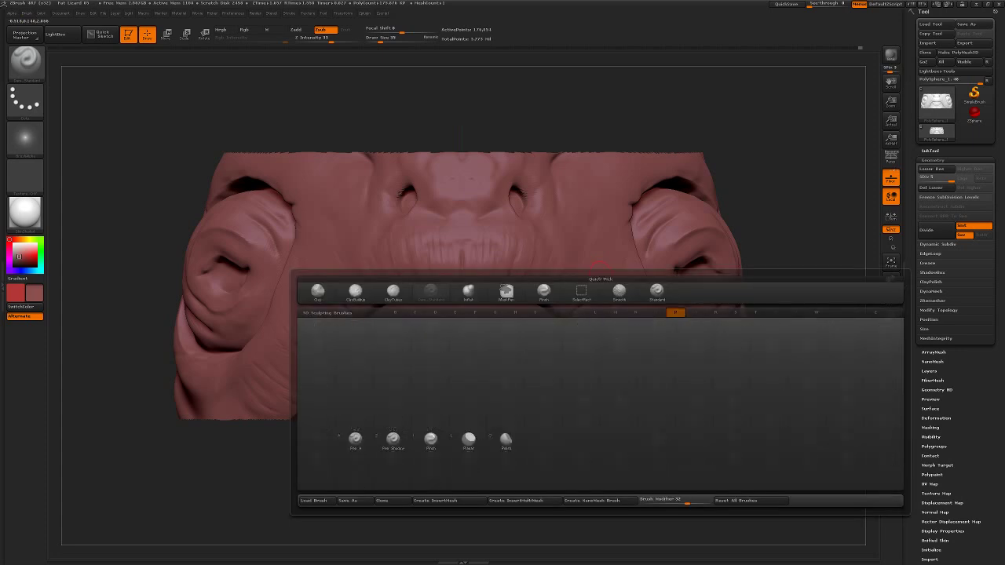
key("s")
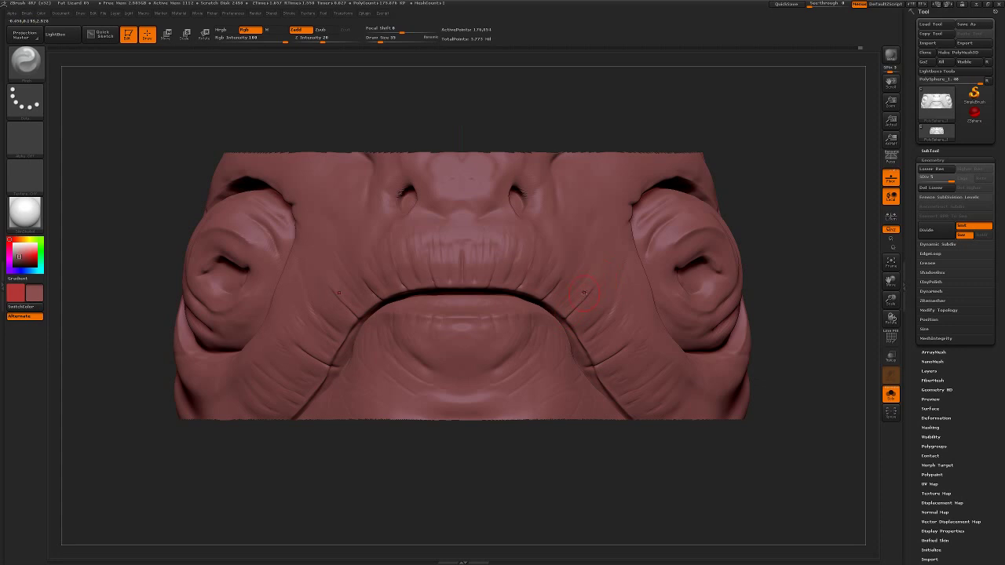
key("b")
key("s")
key("t")
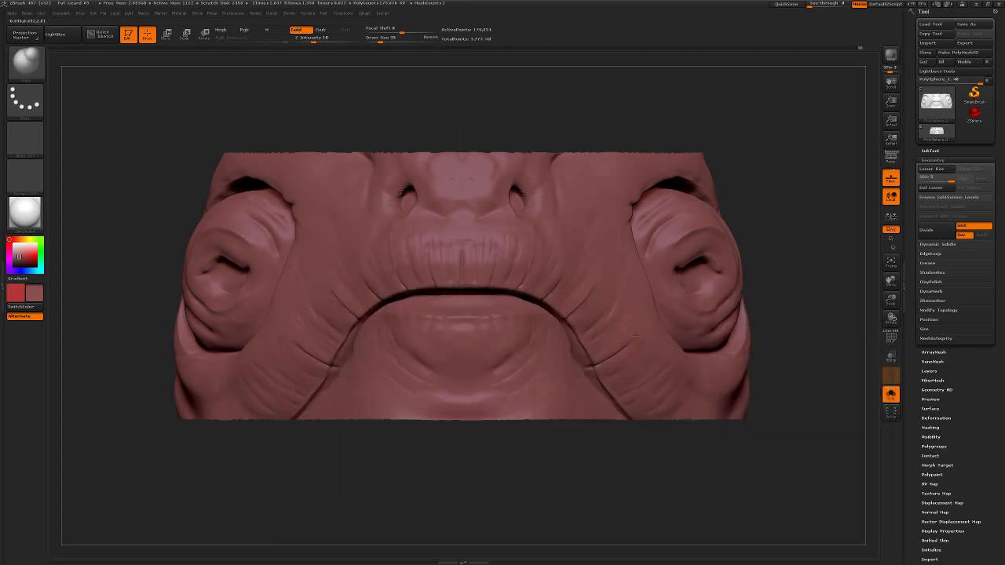
mouse_move(651, 468)
left_mouse_down("alt")
mouse_move(664, 369)
mouse_move(725, 347)
mouse_move(731, 367)
mouse_move(707, 362)
left_mouse_up("alt")
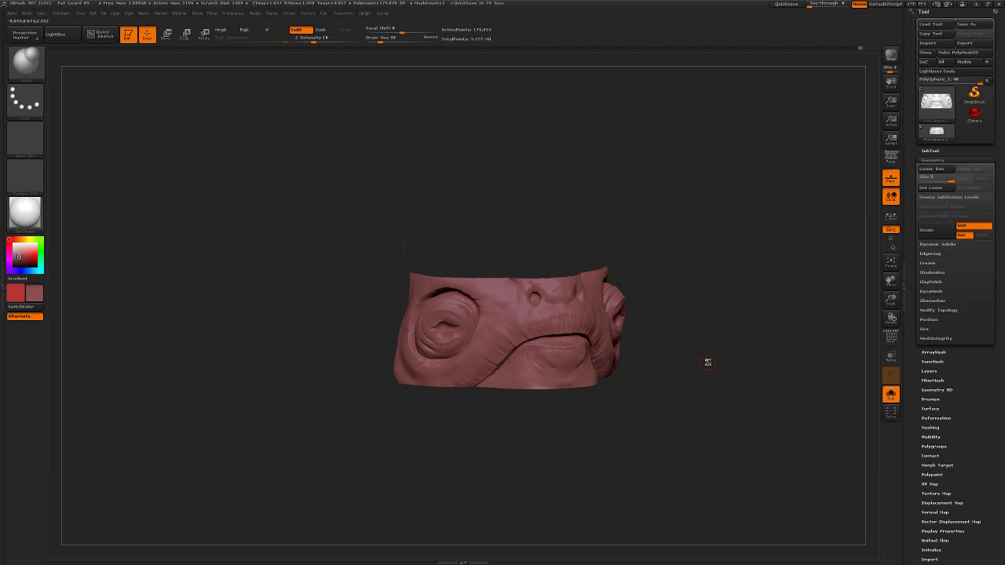
- Select DamStandard and zoom in close on the mouth and chin
key("b")
key("d")
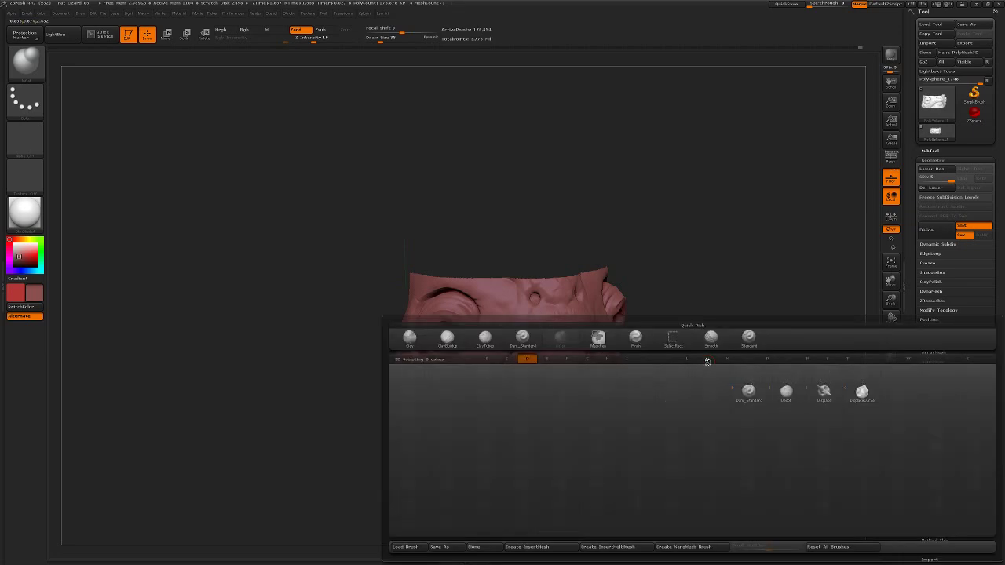
key("s")
mouse_move(632, 385)
left_mouse_down("alt")
mouse_move(655, 442)
mouse_move(731, 381)
left_mouse_up("alt")
left_click(928, 229)
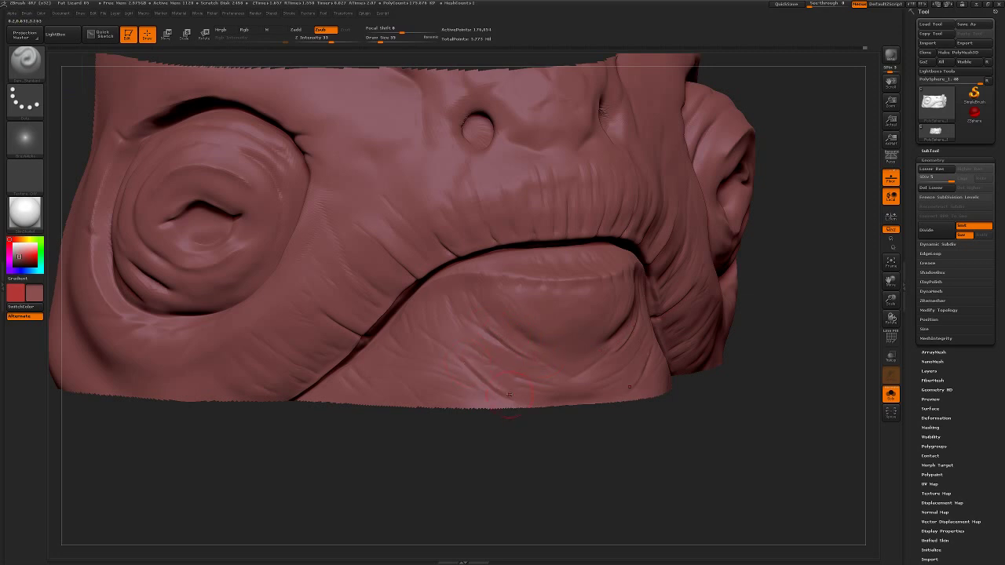
- Switch to Standard and another build-up brush for the chin dimple, orbiting to the head's other side
key("b")
key("s")
key("t")
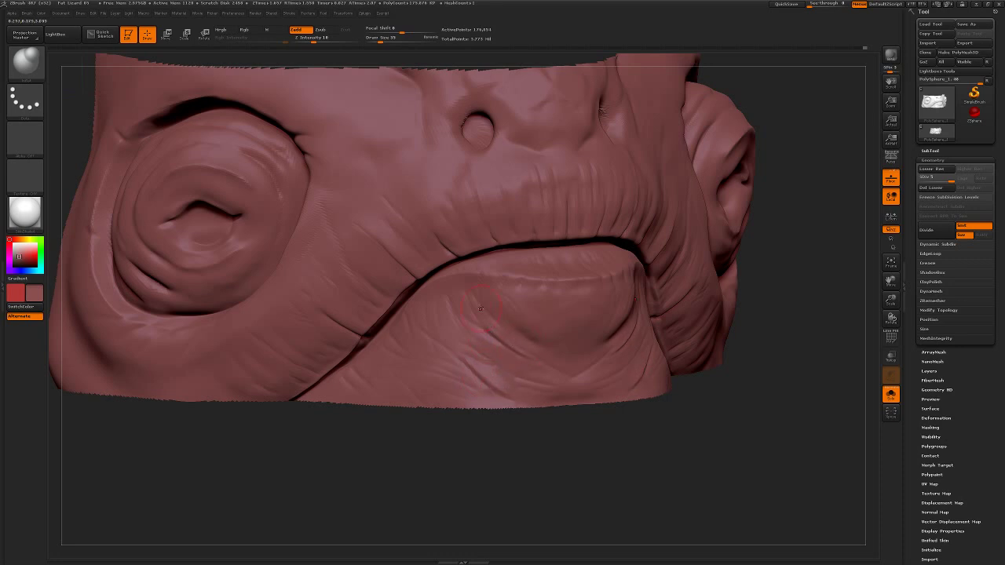
key("b")
key("a")
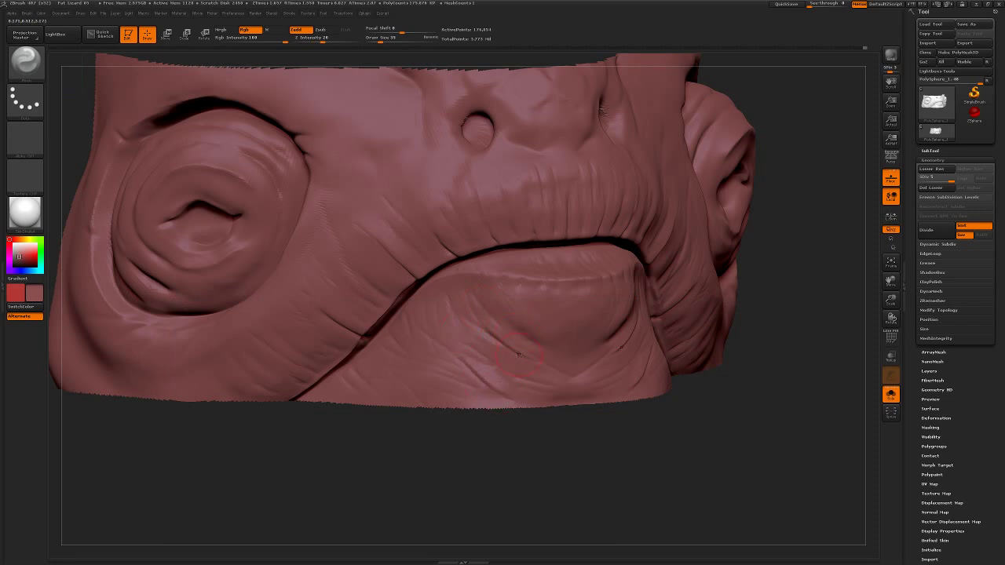
left_click_drag(470, 316, 681, 362)
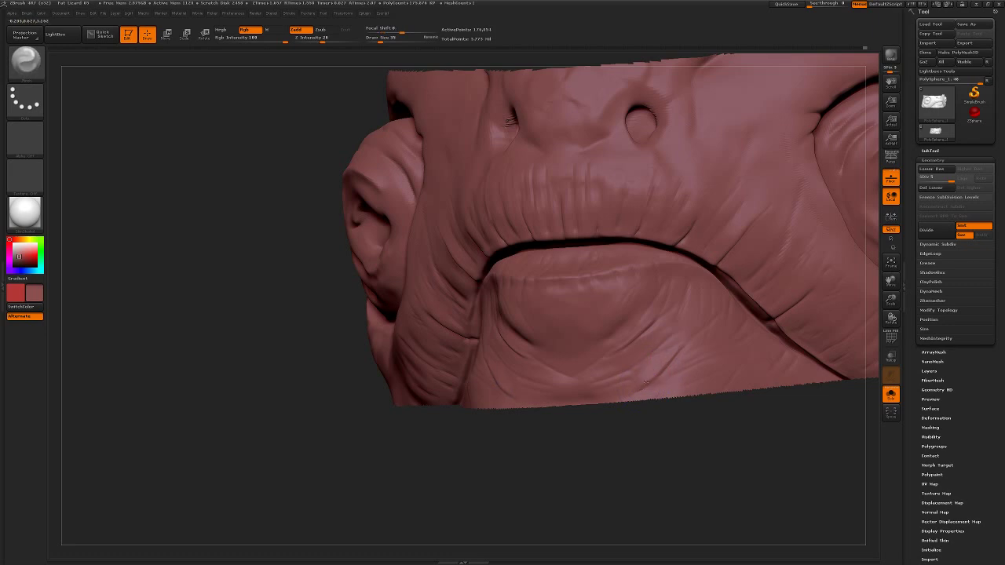
- Carve extra chin creases with DamStandard, Shift-smooth them, and zoom back out from the chin
key("b")
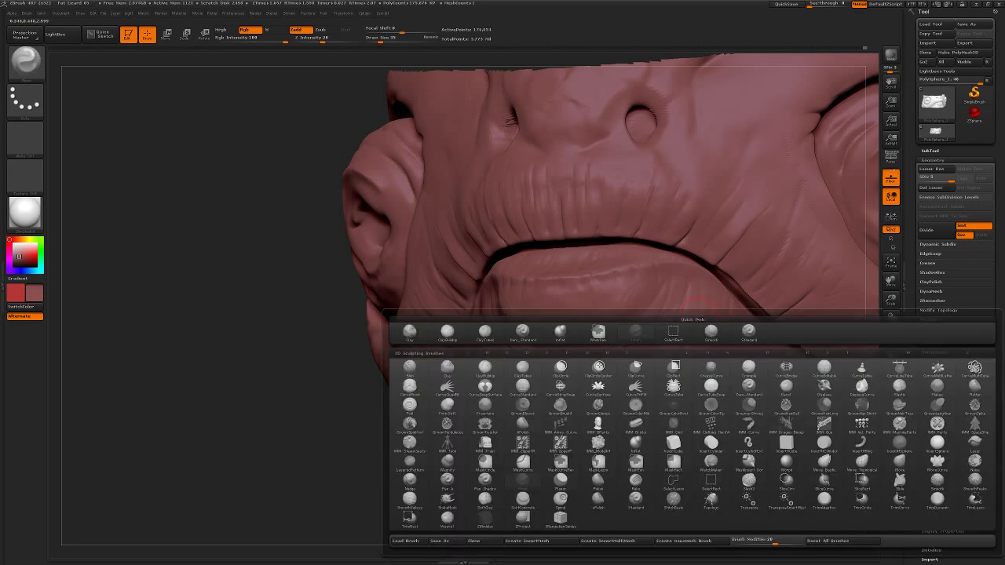
key("d")
key("a")
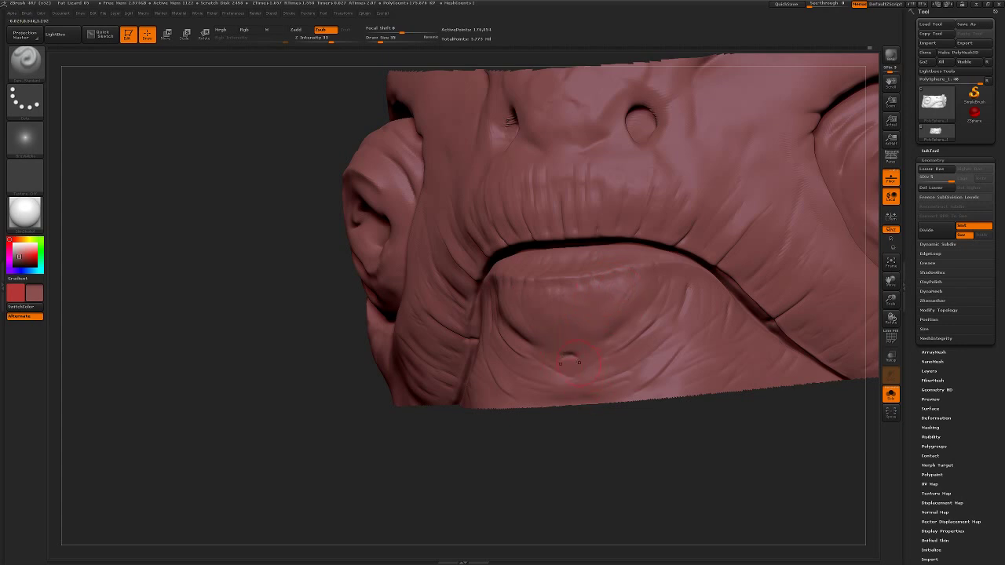
key("b")
key("c")
key("l")
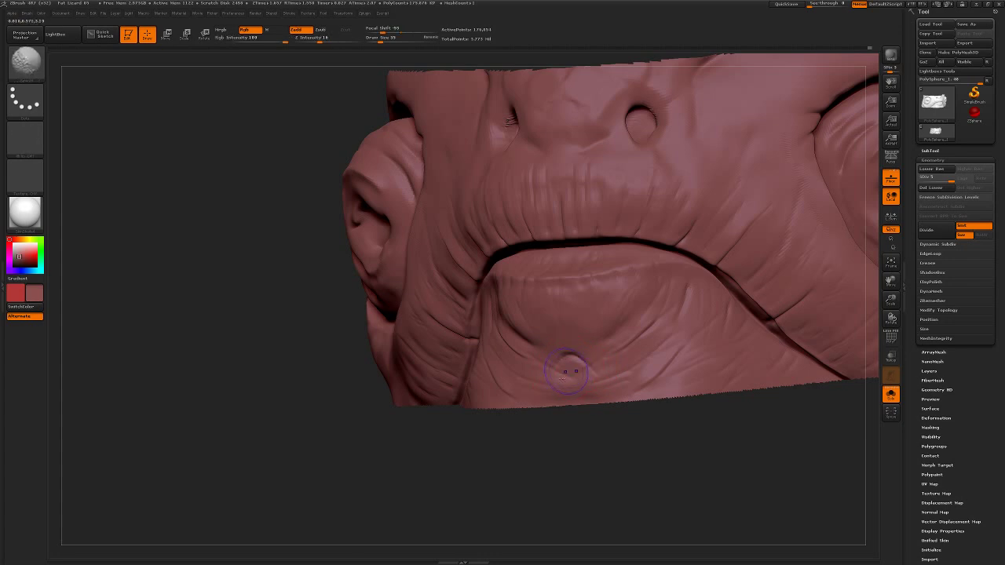
key("shift")
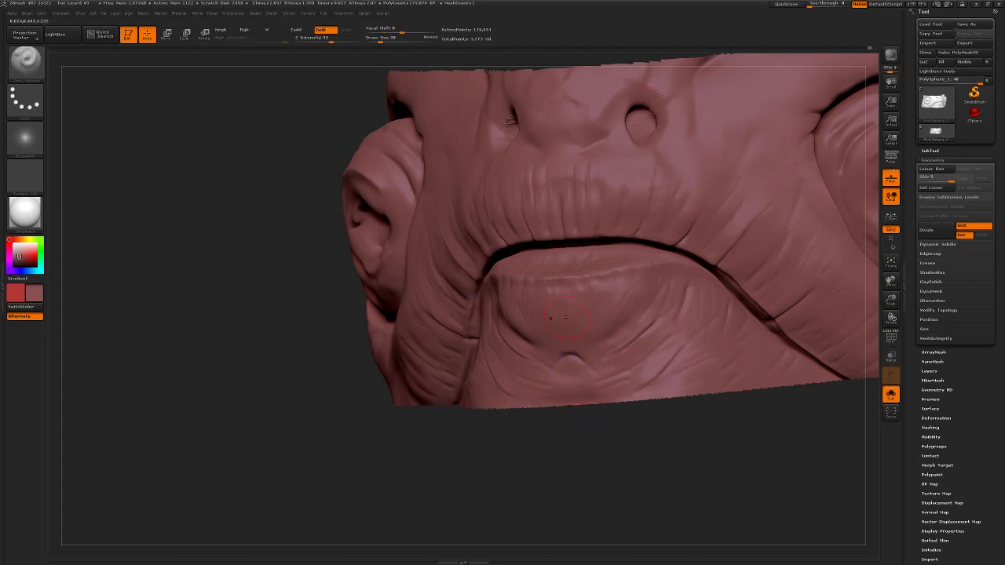
left_click_drag(663, 318, 708, 386)
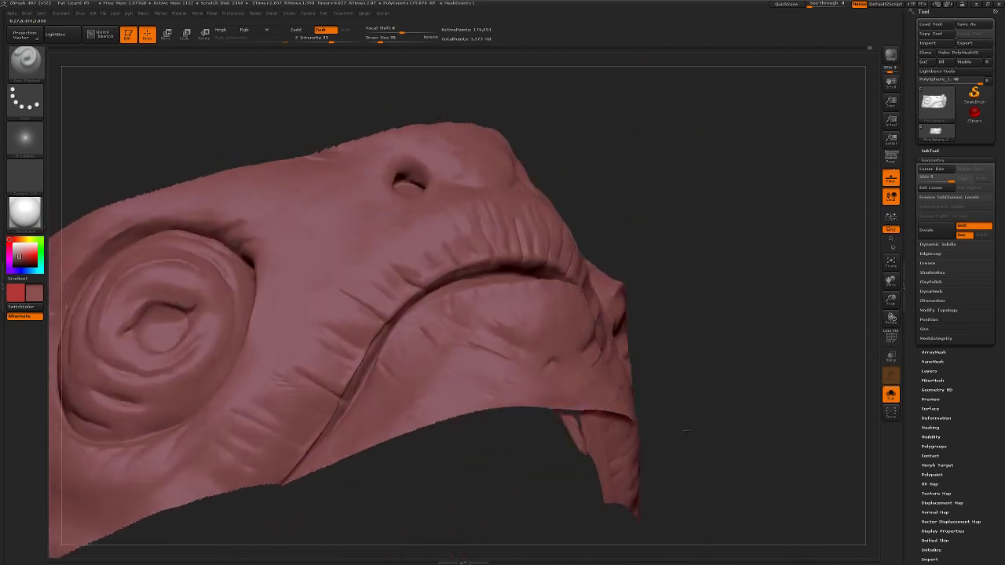
left_click_drag(603, 463, 576, 324, "alt")
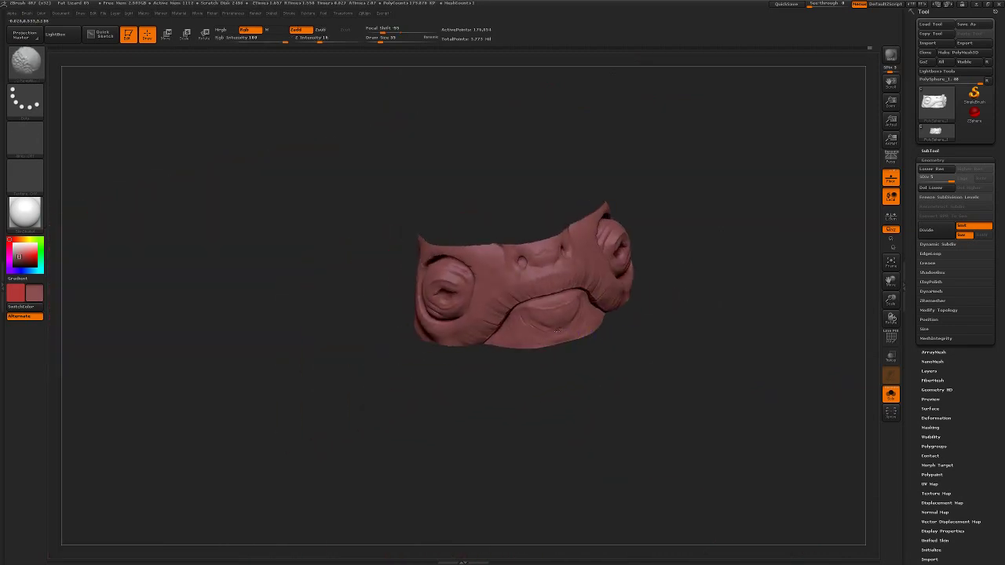
- Ctrl+Shift-click empty canvas to reveal the whole chameleon, then frame its head in three-quarter view
left_click_drag(631, 332, 666, 366, "shift")
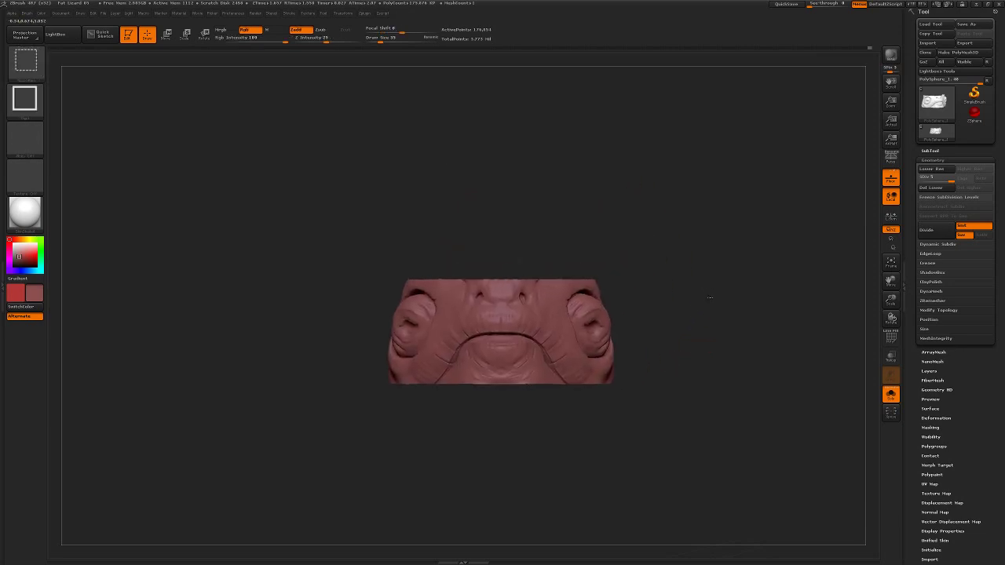
left_click(710, 298, "ctrl+shift")
mouse_move(712, 304)
left_mouse_down()
mouse_move(510, 479)
mouse_move(460, 461)
left_mouse_up()
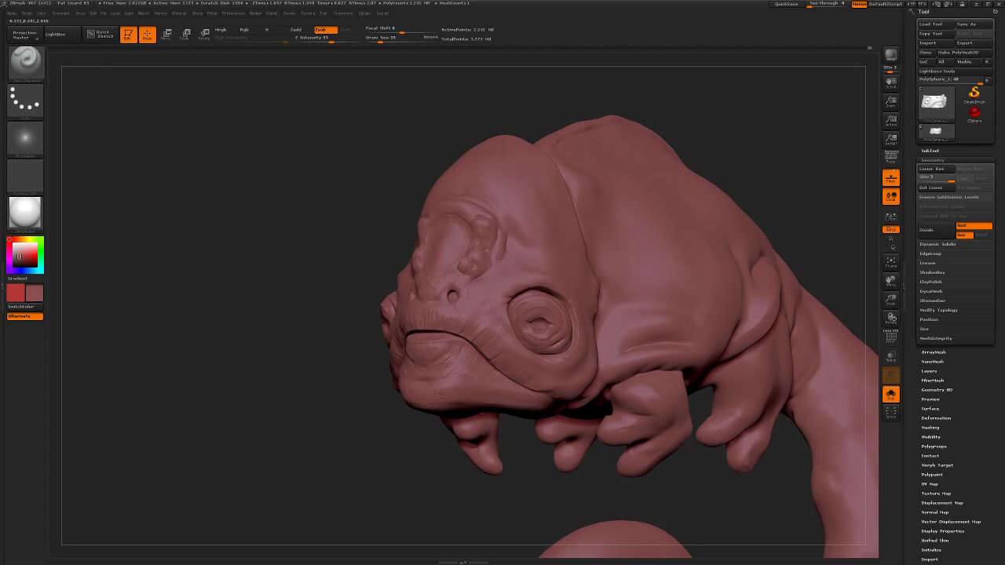
left_click_drag(364, 407, 350, 454, "alt")
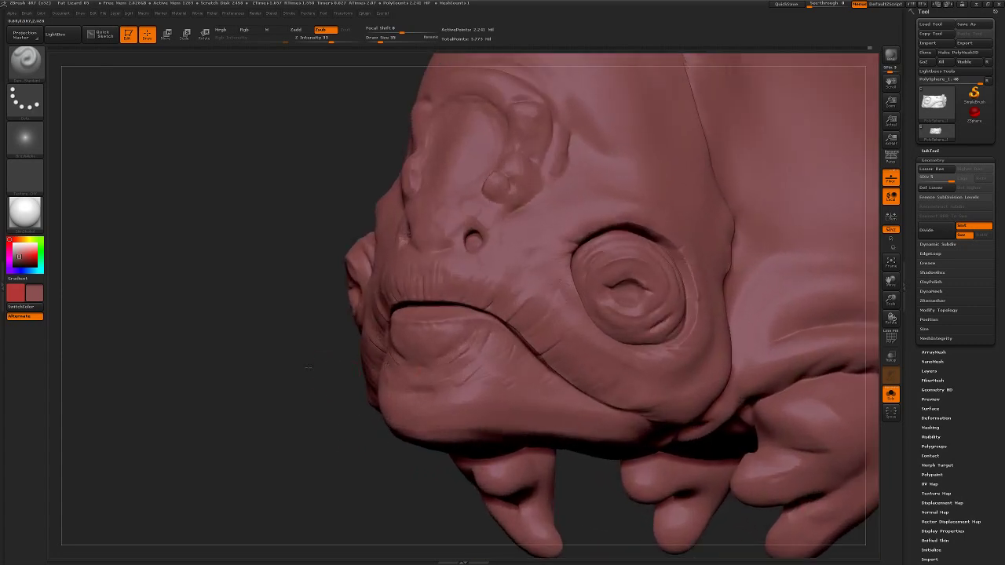
left_click_drag(355, 373, 325, 439, "alt")
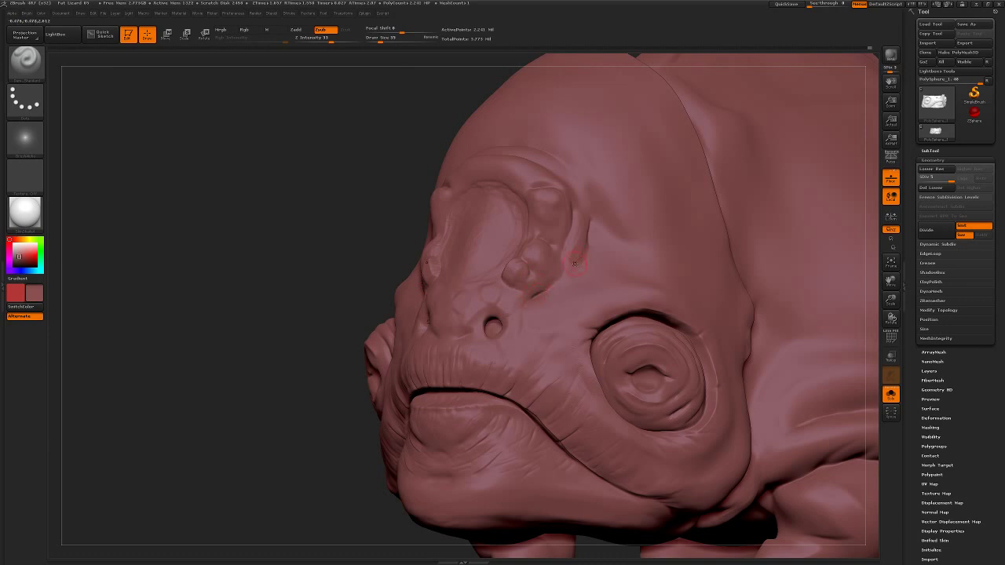
left_click_drag(304, 360, 222, 336)
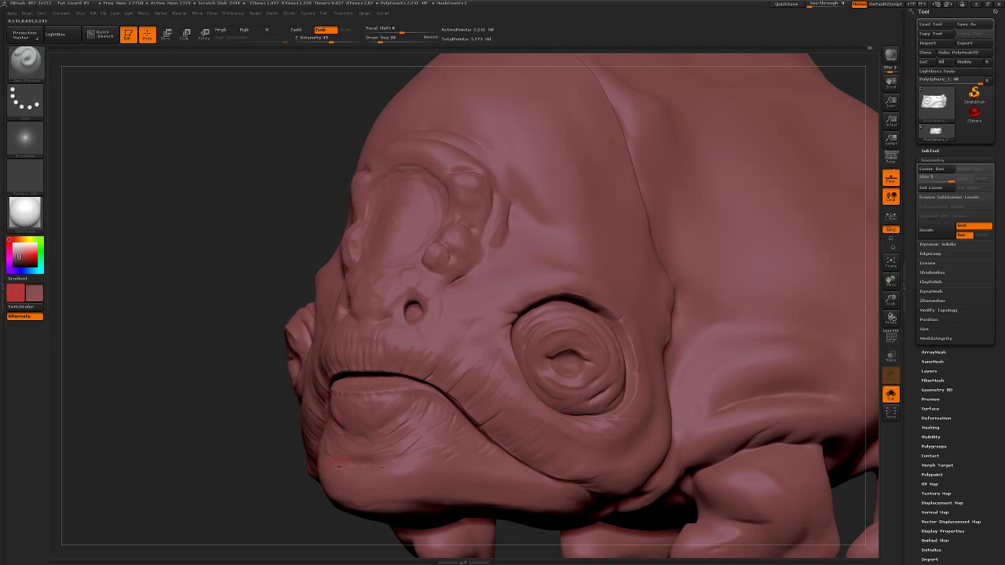
- Set the brush stroke to DragRect and open LightBox on the Project tab
left_click(25, 100)
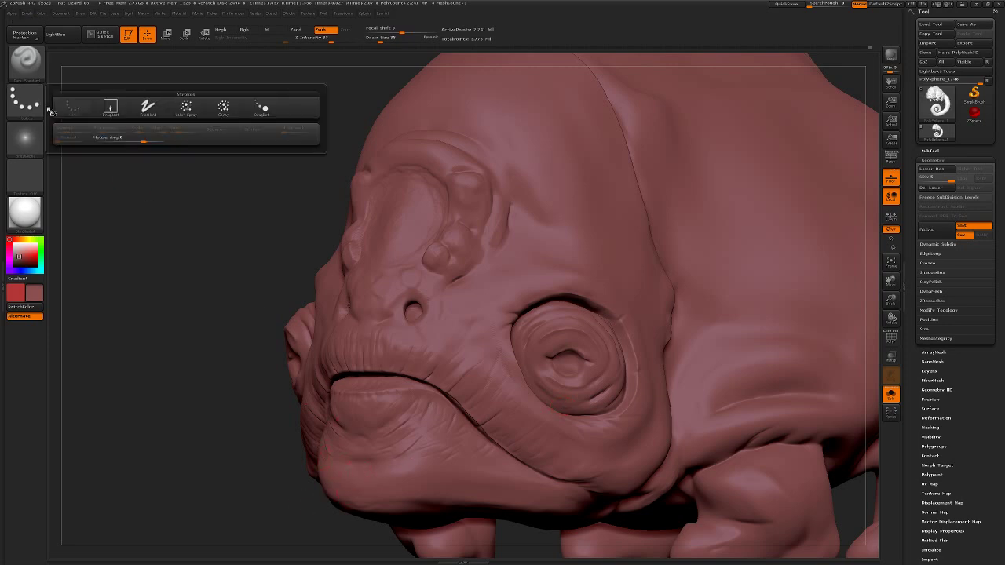
left_click(108, 110)
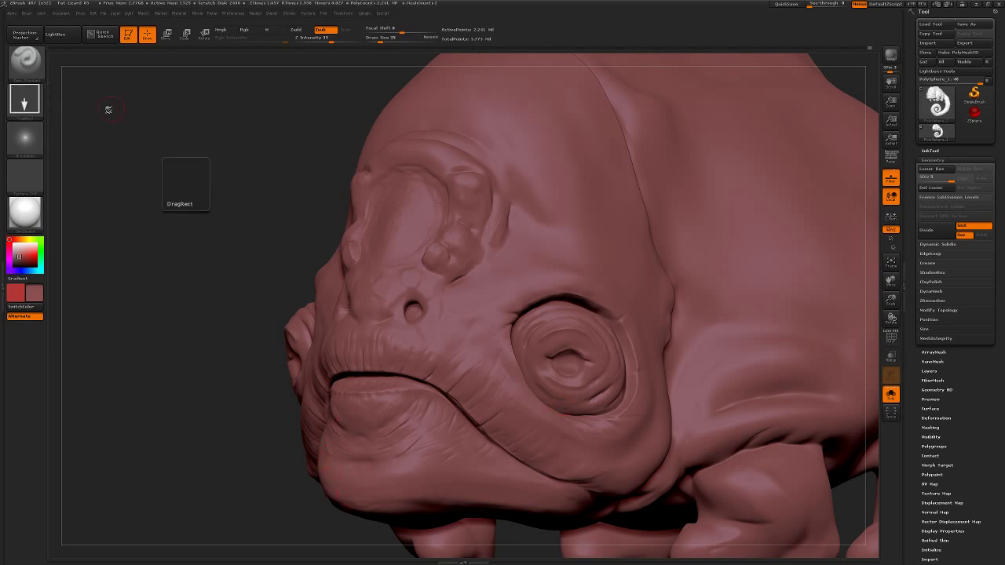
left_click(25, 138)
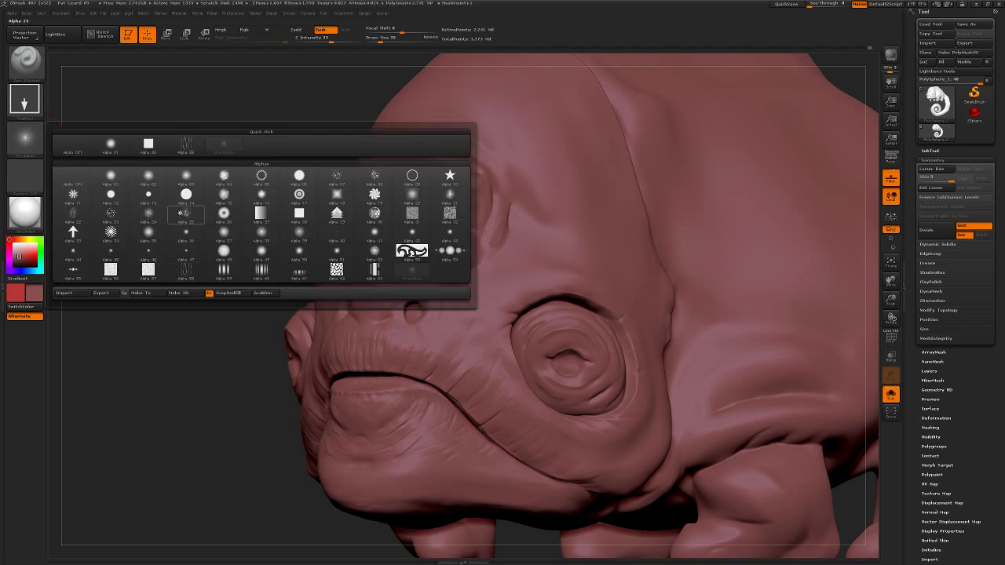
left_click(55, 34)
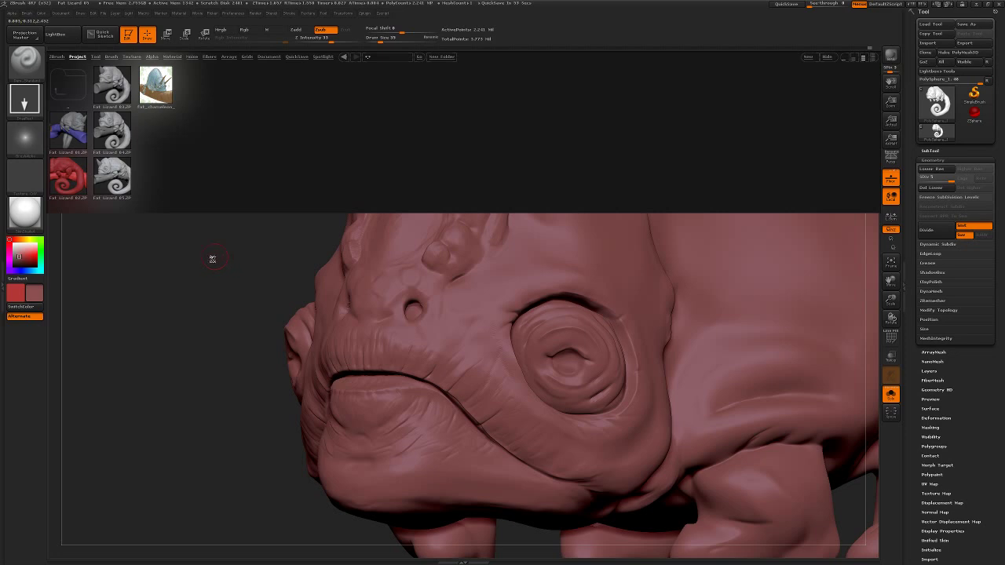
- Load the Leathery Skin3 alpha from LightBox's Alpha tab onto the brush, then close LightBox
left_click_drag(228, 354, 234, 353)
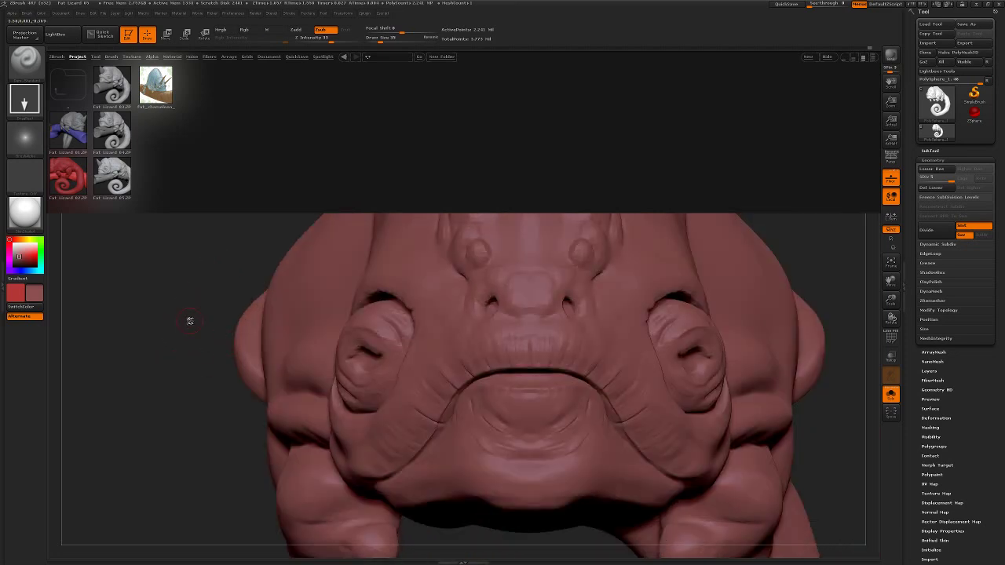
left_click_drag(231, 276, 180, 119)
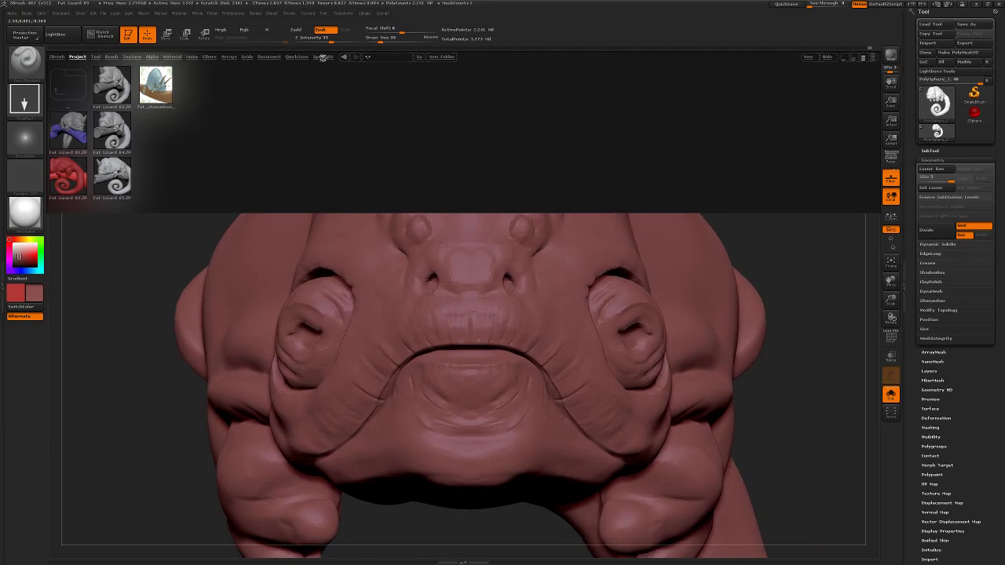
left_click(151, 57)
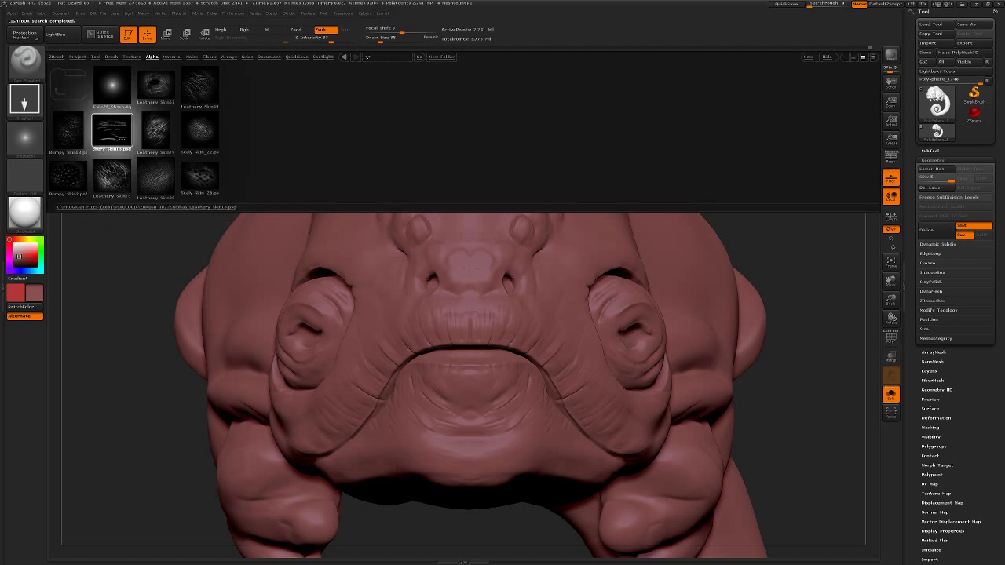
double_click(123, 143)
left_click(55, 34)
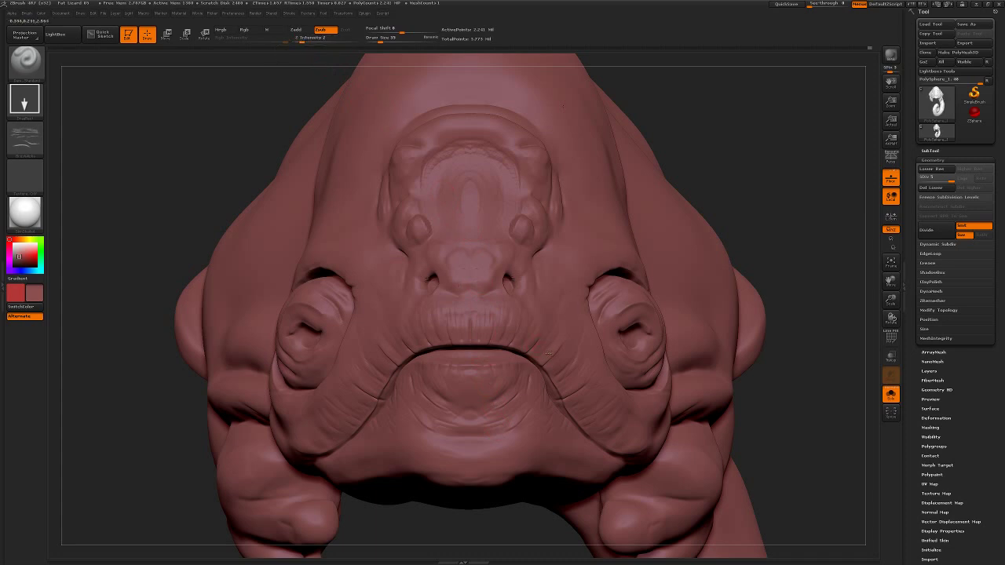
- Raise Z Intensity slightly, zoom in on the mouth, and toggle between Standard and DamStandard
left_click_drag(302, 42, 310, 42)
left_click_drag(789, 235, 508, 437, "alt")
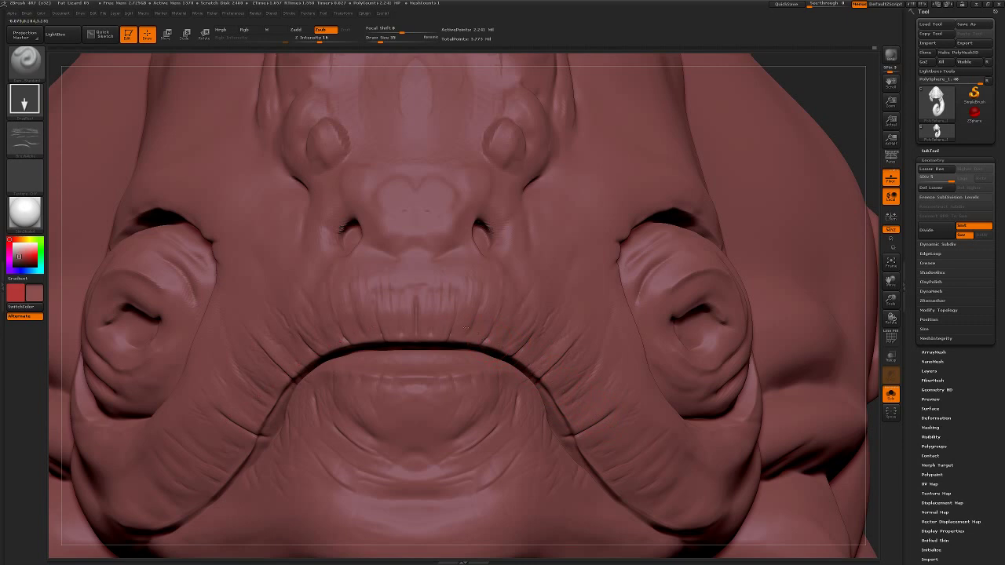
key("b")
key("s")
key("t")
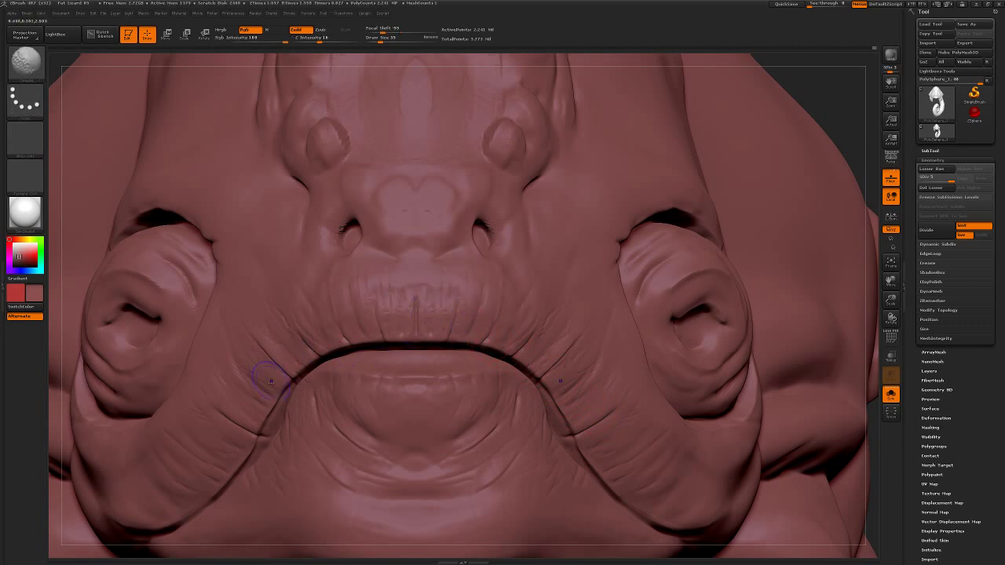
key("b")
key("d")
key("s")
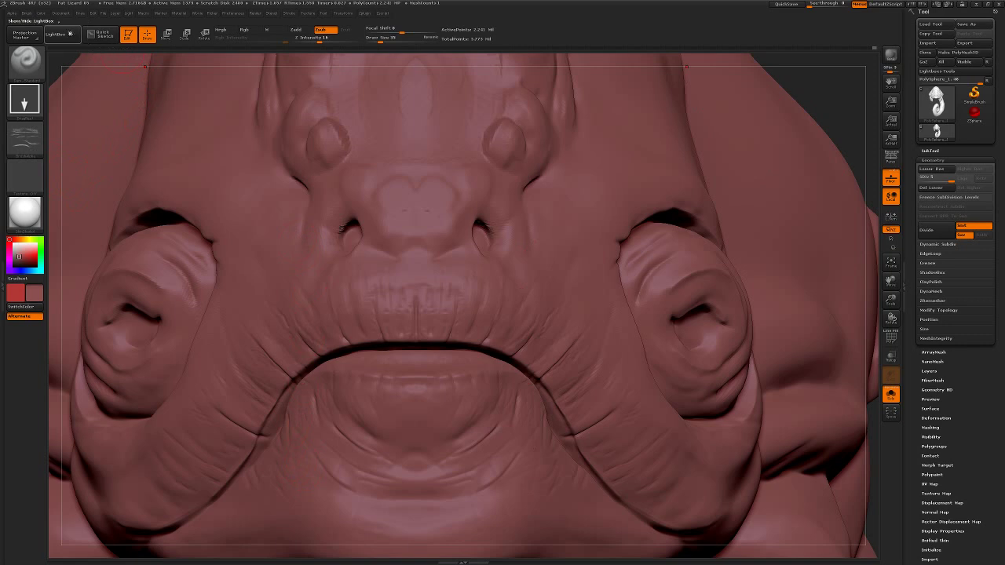
- Load the Bumpy Skin2 alpha from LightBox and Divide the mesh to about 8.85 million points
left_click(71, 34)
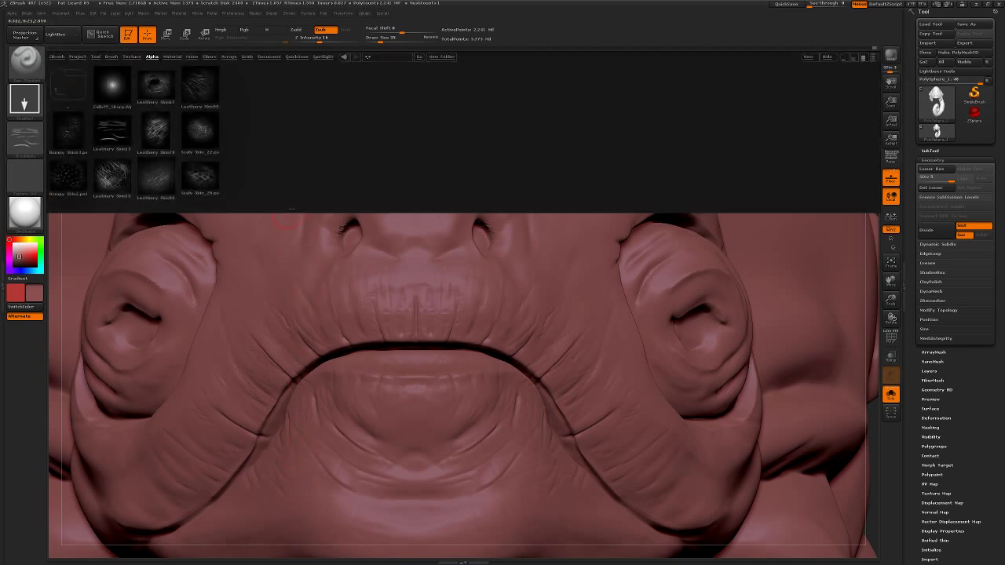
double_click(69, 174)
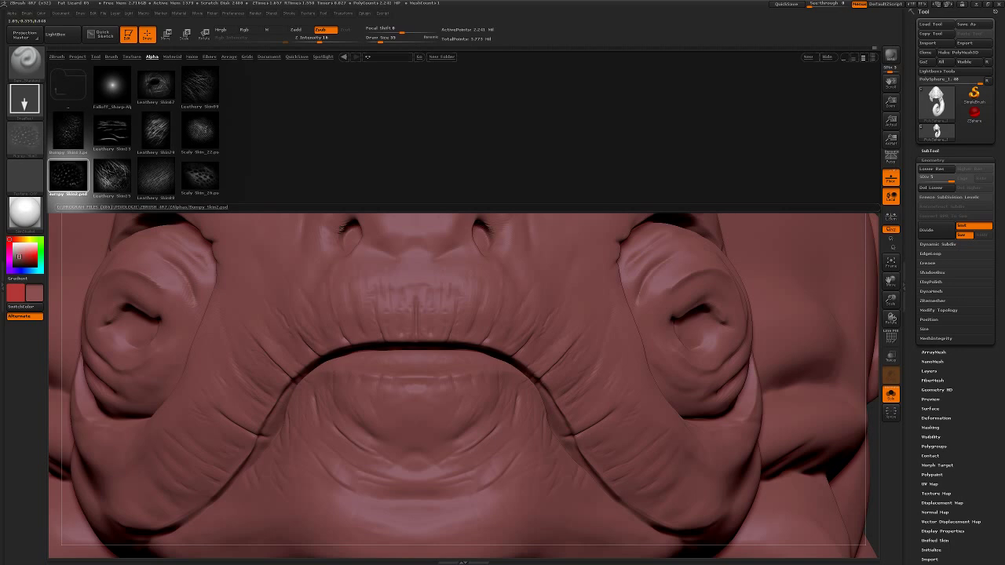
left_click(71, 37)
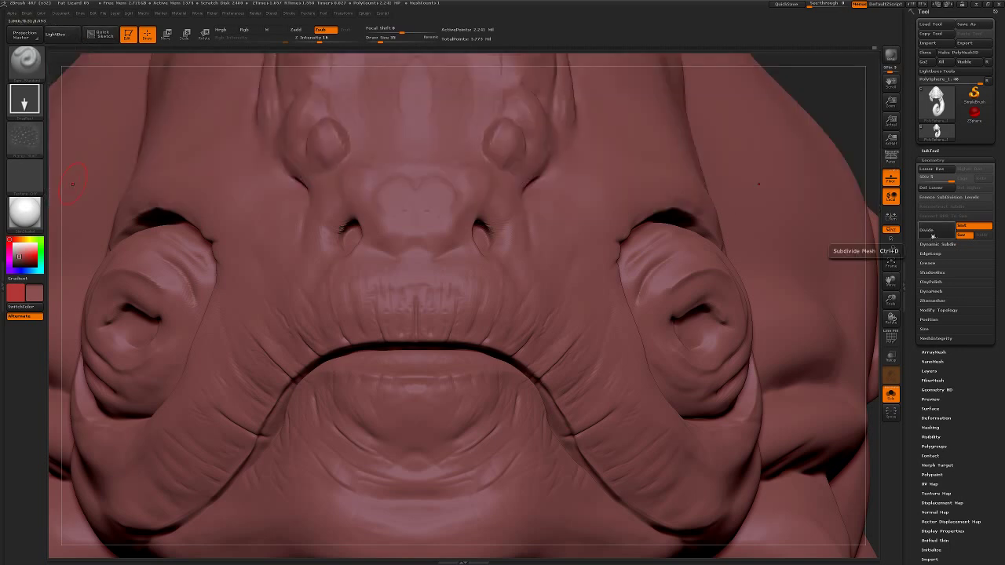
left_click(934, 235)
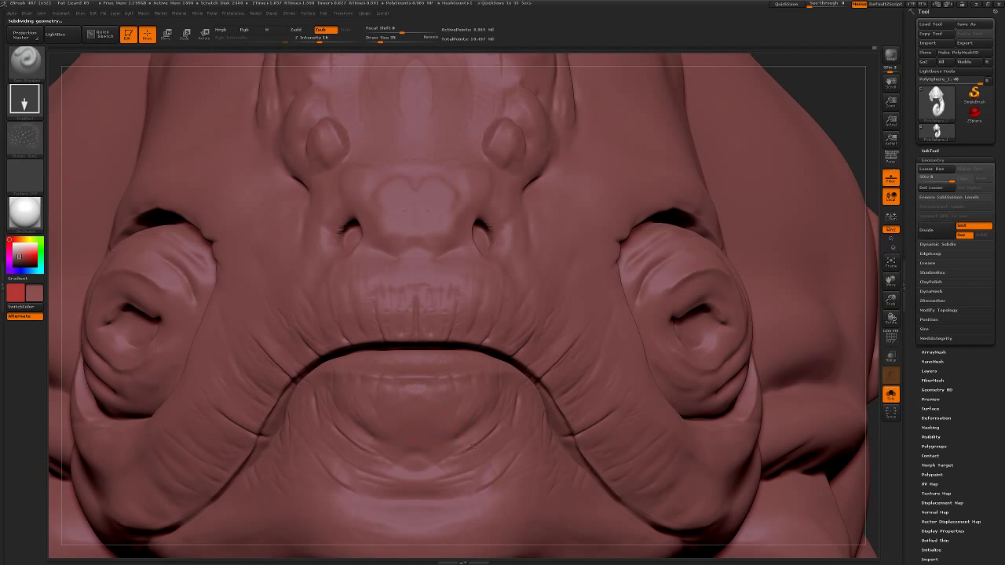
- Switch to the Bumpy Skin2 stamping brush and raise Z Intensity from 18 to 35
key("b")
key("s")
key("t")
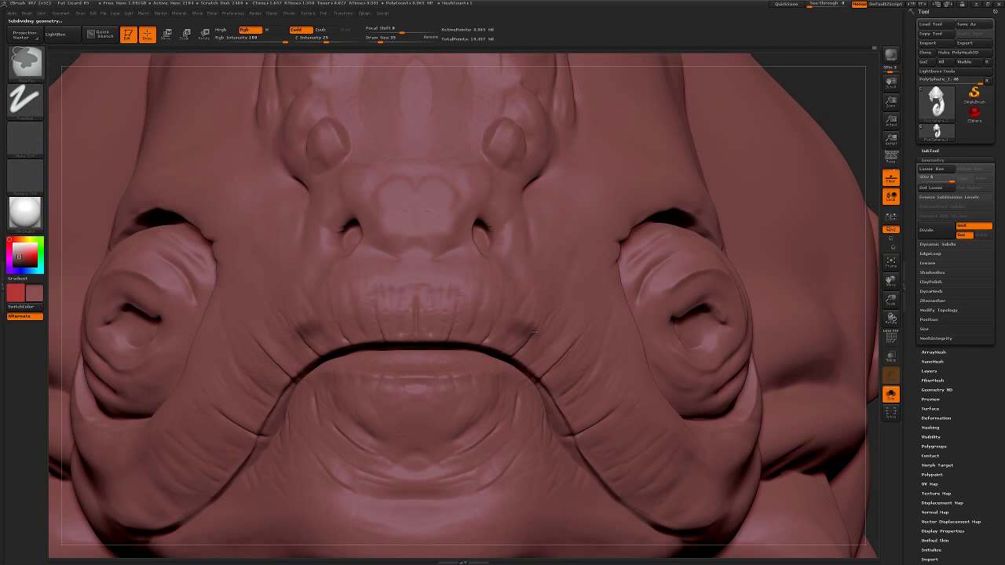
key("b")
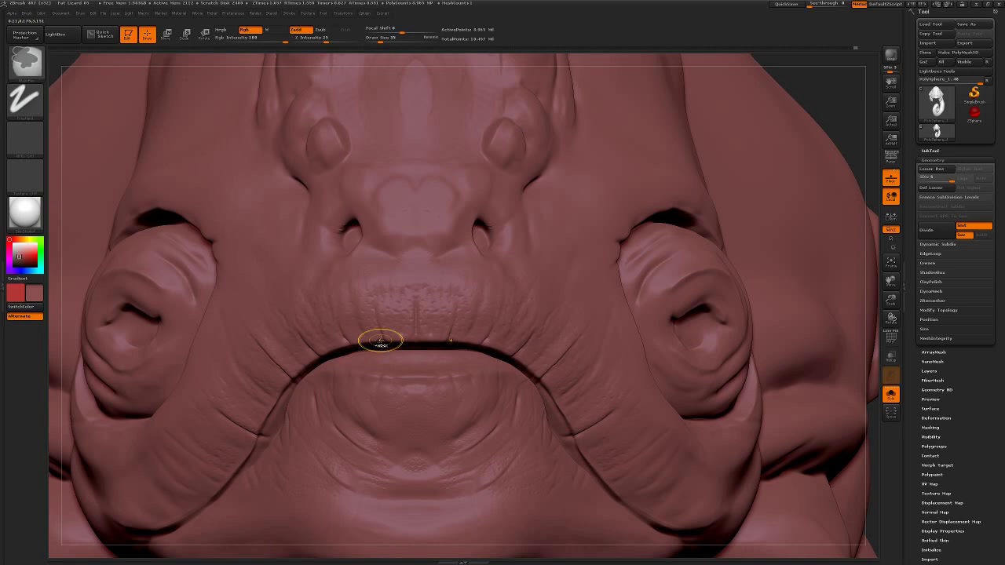
mouse_move(312, 37)
left_click_drag(319, 40, 335, 43)
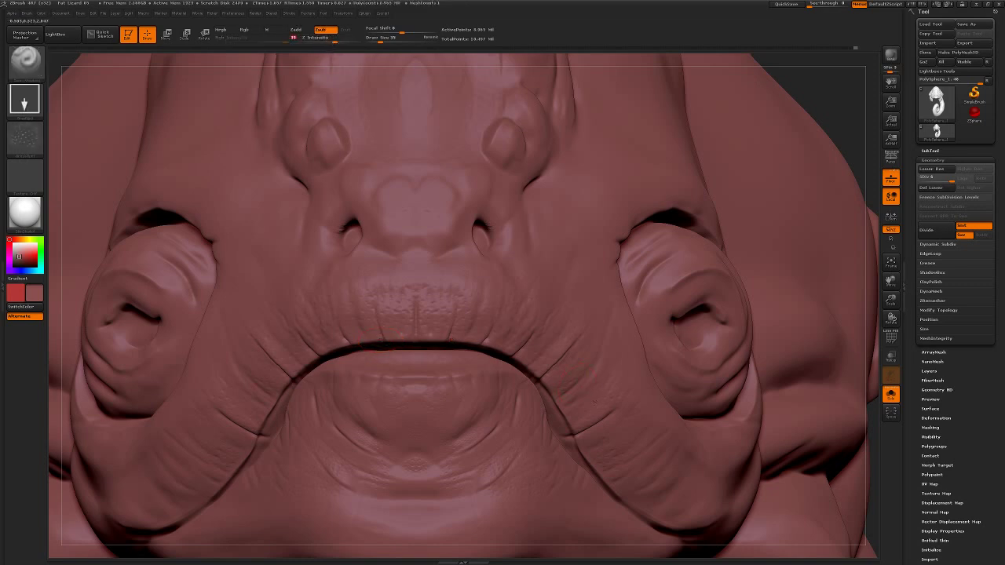
- Alternate between Standard, Clay Buildup and the bumpy-skin stamp to texture the lips and chin
key("b")
key("s")
key("t")
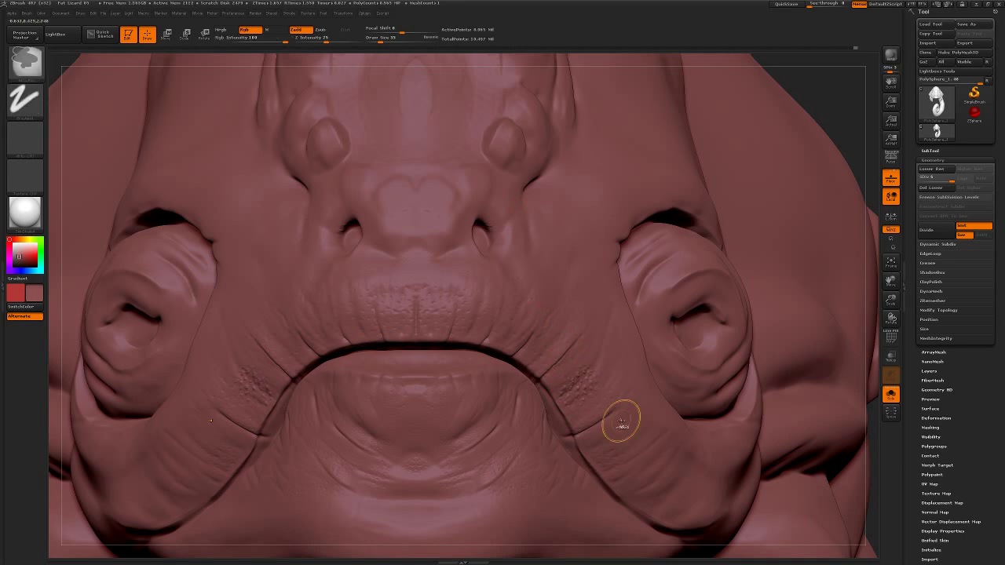
key("b")
key("s")
key("t")
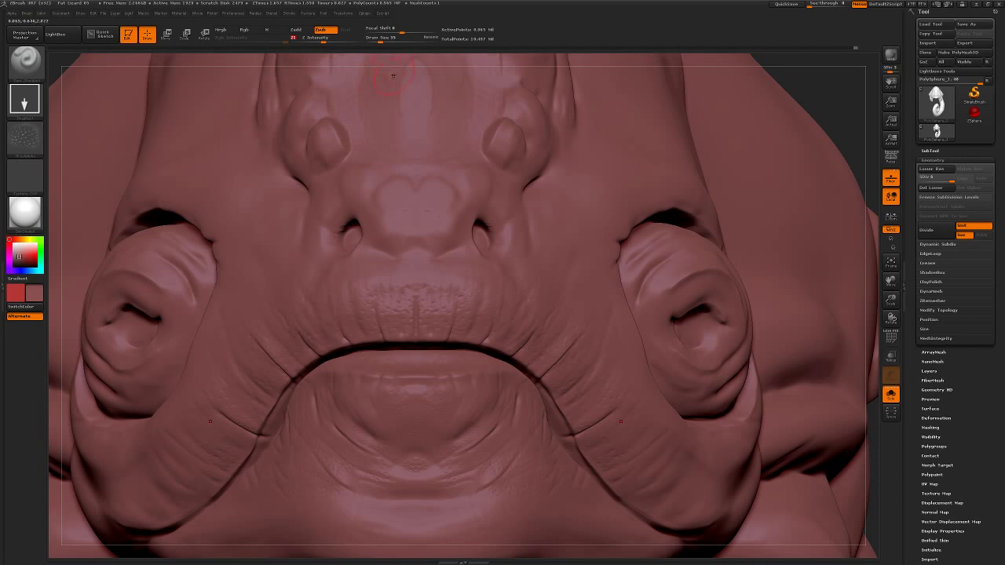
key("b")
key("c")
key("b")
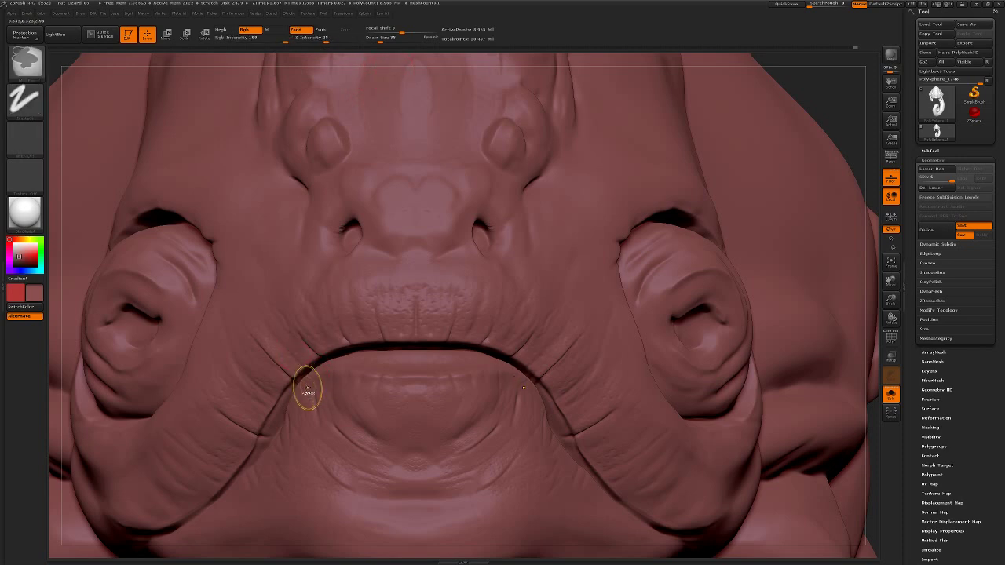
key("b")
key("s")
key("t")
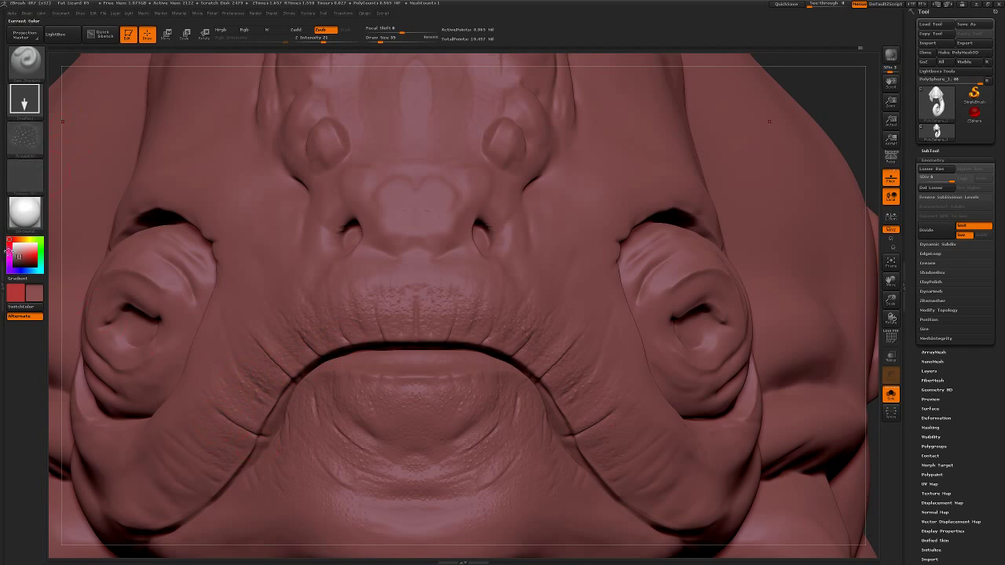
- Fill the whole chameleon sculpt with light grey (RGB 190) using Color > FillObject
left_click(10, 250)
left_click(9, 250)
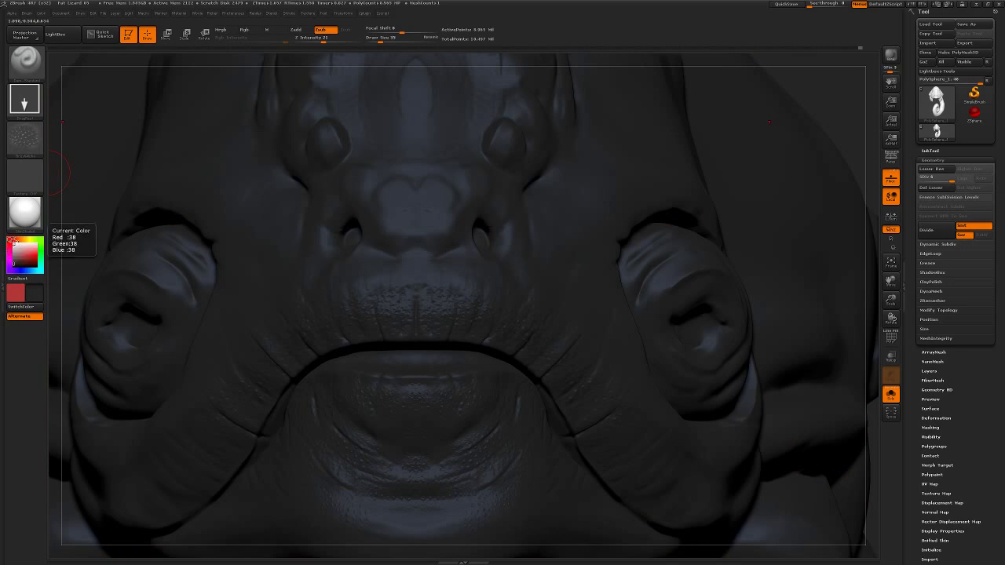
left_click(9, 247)
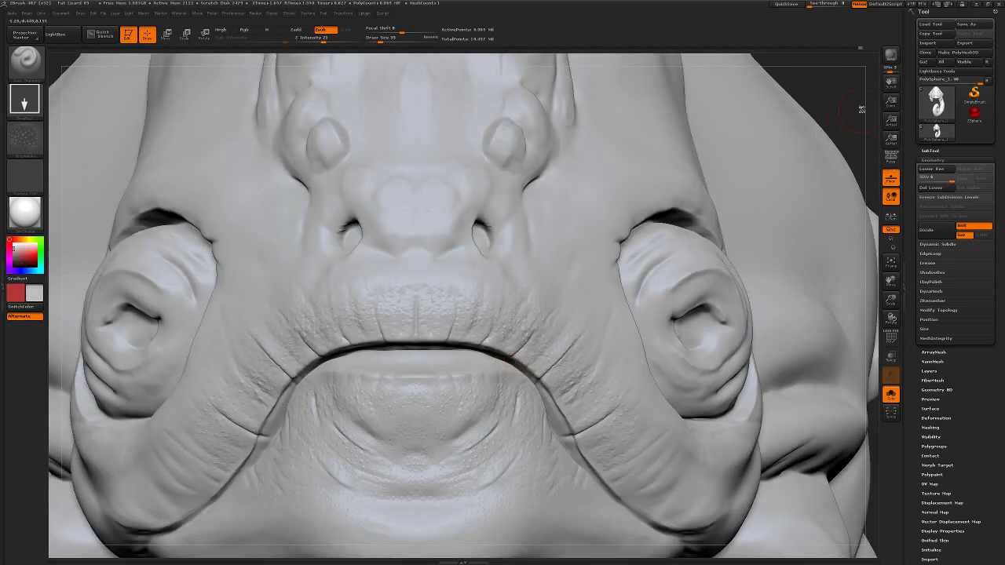
- Drop one subdivision level, frame the creature, and rotate it to a three-quarter view
key("shift+d")
key("f")
left_click_drag(588, 280, 705, 201)
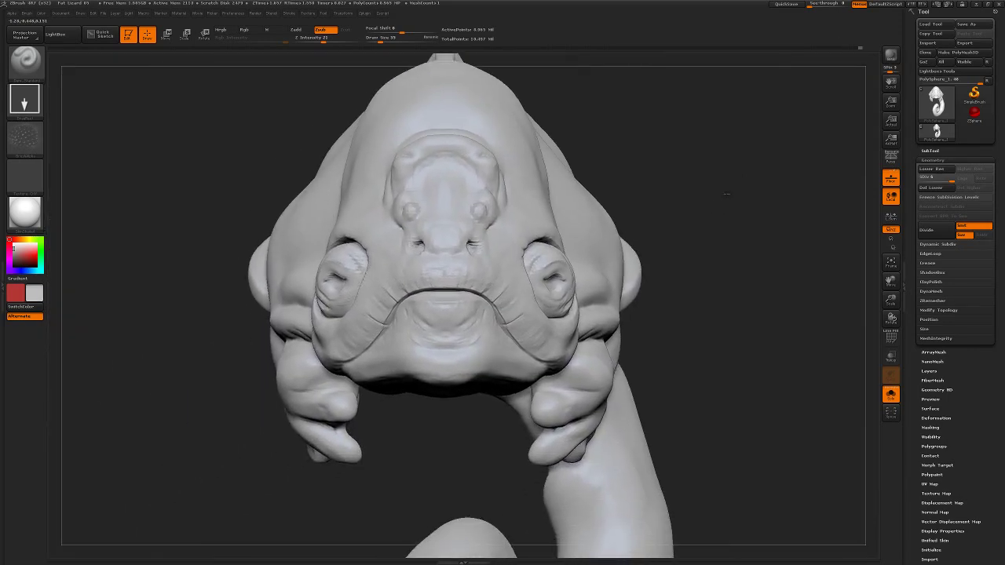
- Show the horn and log again and deepen the crease from mouth corner down the cheek
left_click(890, 393)
mouse_move(307, 274)
left_mouse_down("alt")
mouse_move(264, 276)
mouse_move(368, 276)
left_mouse_up("alt")
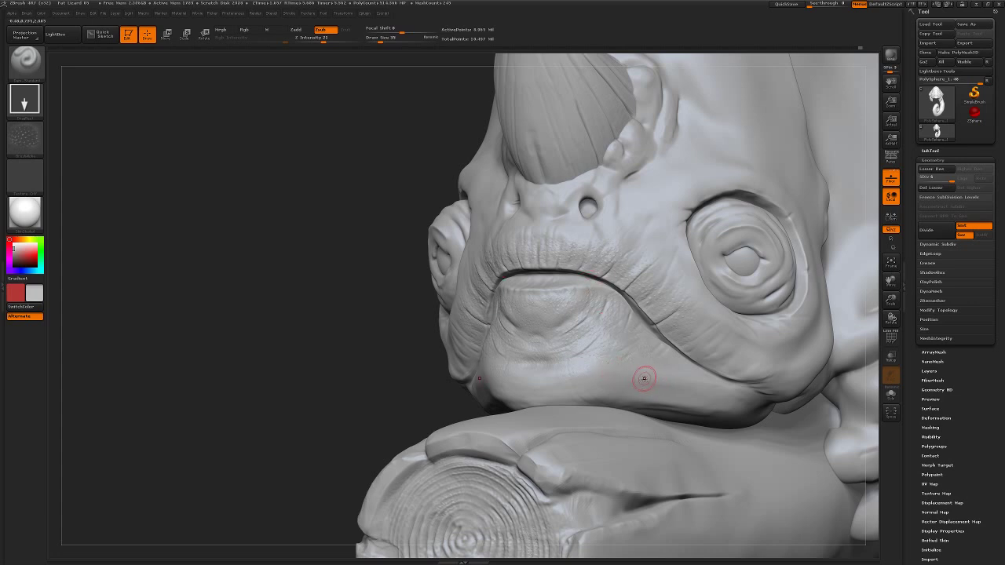
left_click_drag(634, 302, 716, 360)
- Enable perspective, view the head frontally and from its left, render a preview, then switch to OBS
key("f")
mouse_move(628, 236)
left_mouse_down()
mouse_move(753, 224)
mouse_move(715, 223)
left_mouse_up()
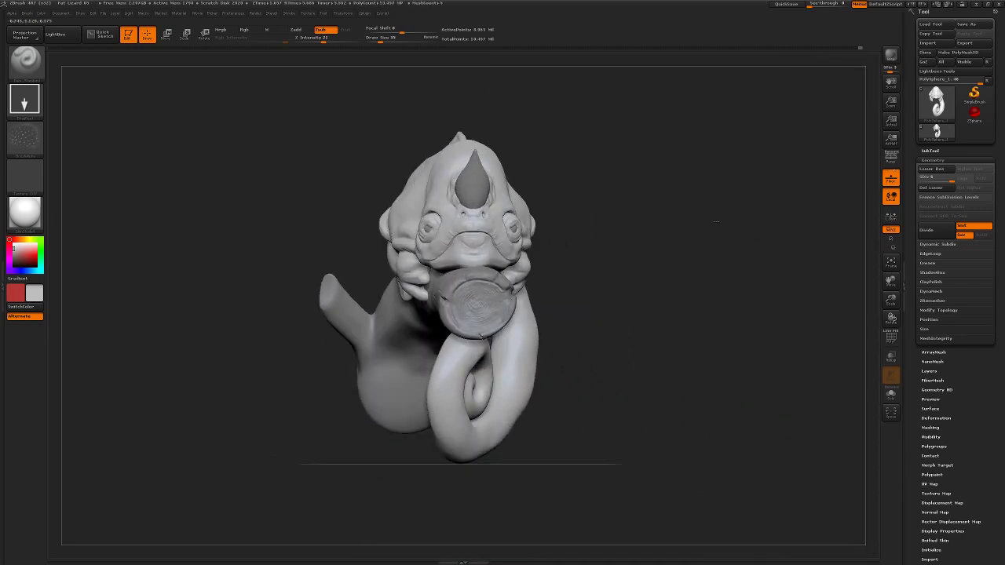
left_click(890, 160)
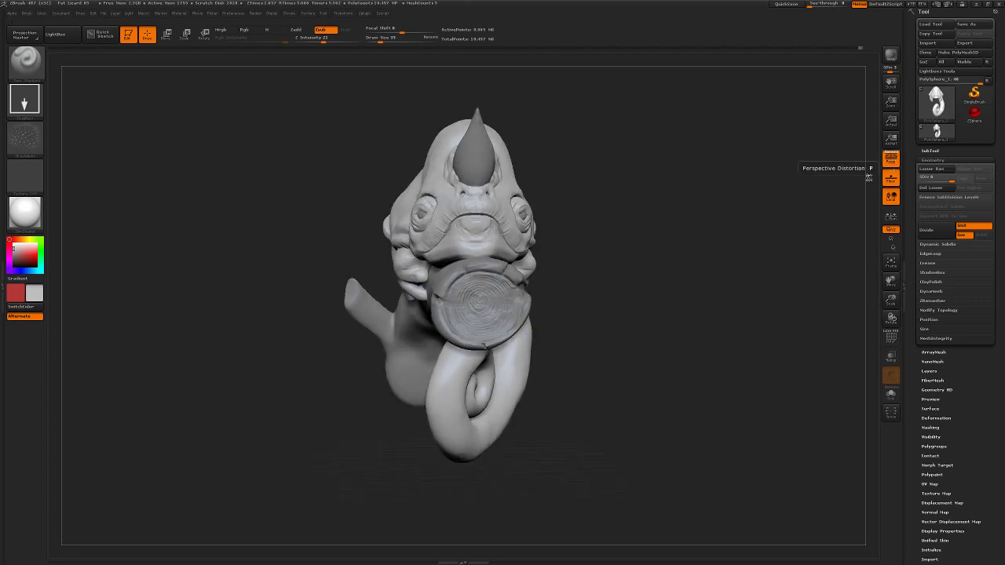
mouse_move(870, 177)
left_mouse_down()
mouse_move(741, 346)
mouse_move(369, 274)
mouse_move(448, 360)
mouse_move(452, 330)
left_mouse_up()
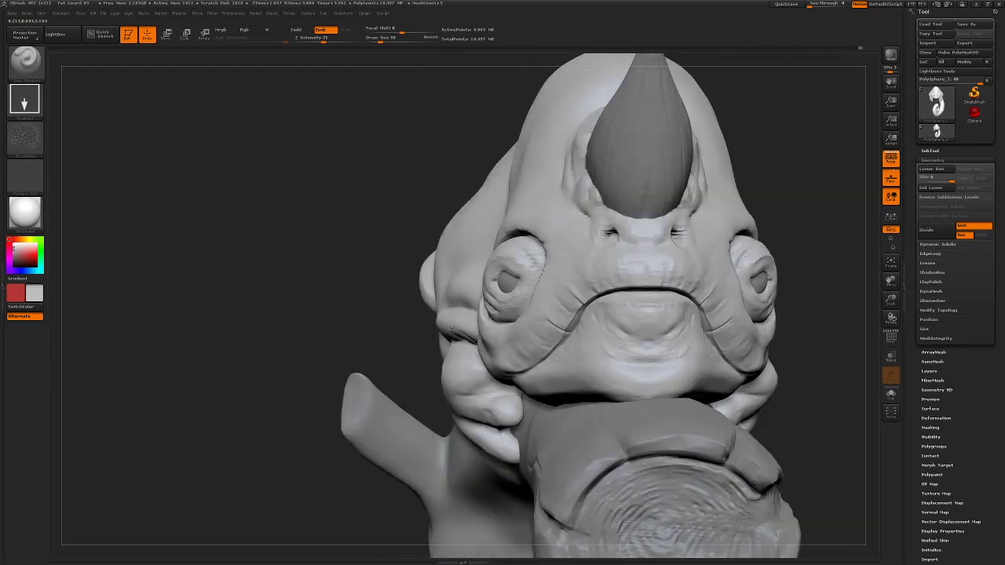
mouse_move(803, 249)
left_mouse_down()
mouse_move(665, 242)
mouse_move(748, 241)
left_mouse_up()
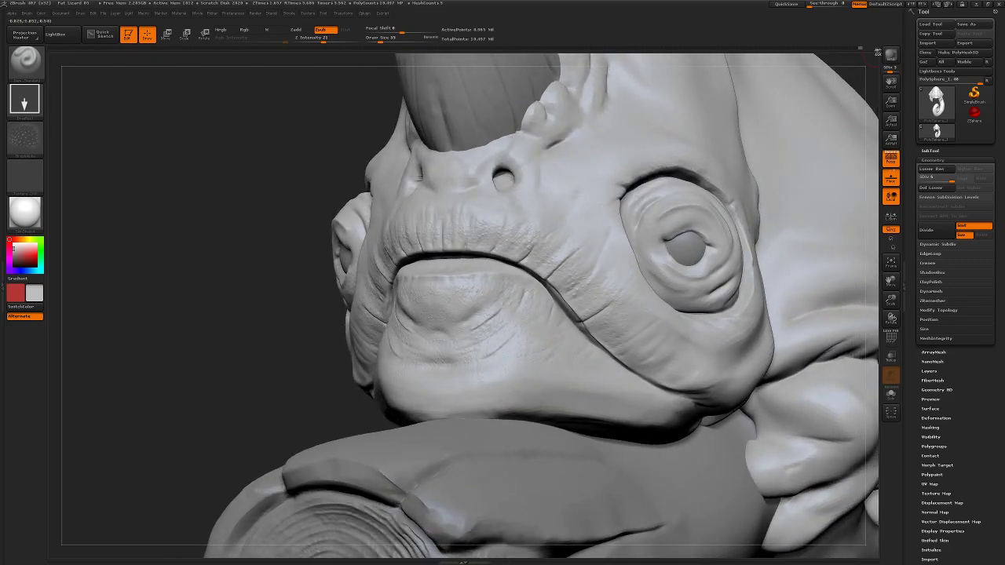
left_click_drag(273, 189, 424, 188)
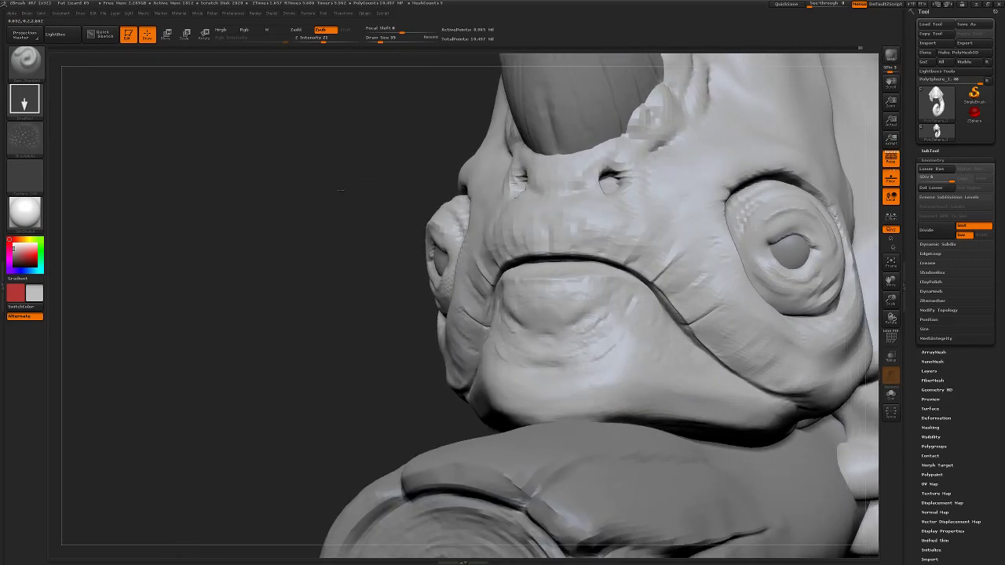
key("shift+r")
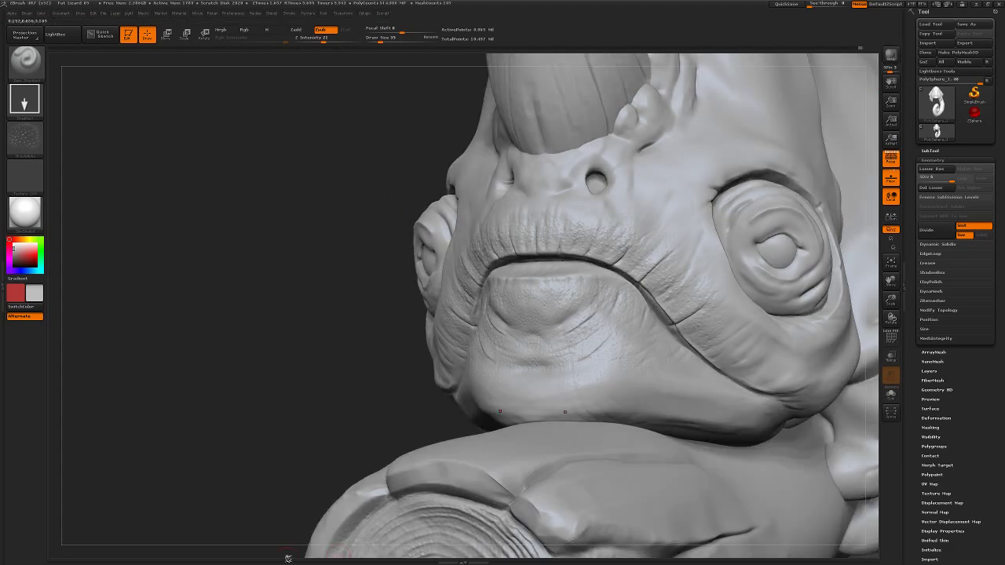
key("alt+Tab")
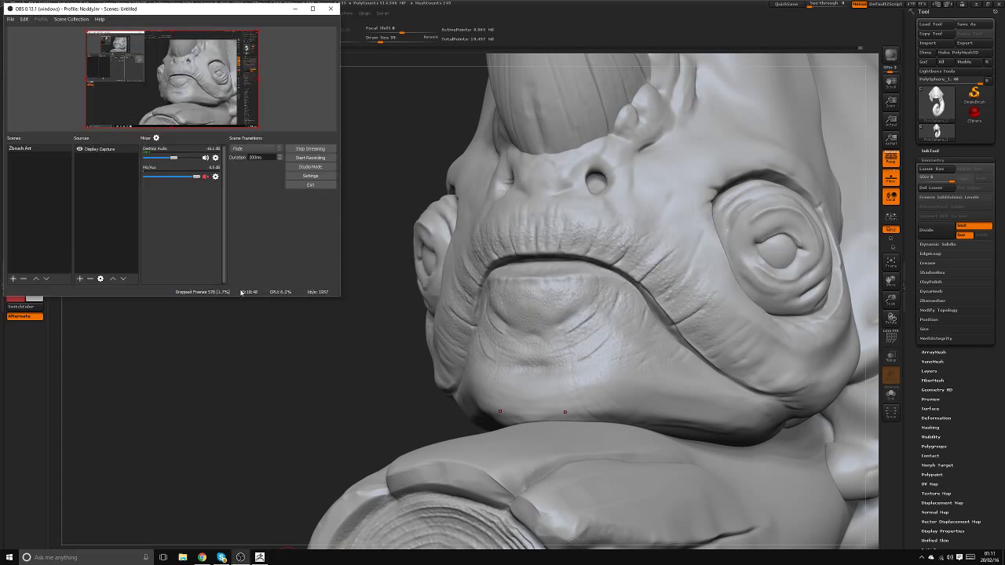
- Switch back to ZBrush, then over to the Chrome window showing the Twitch dashboard
key("alt+Tab")
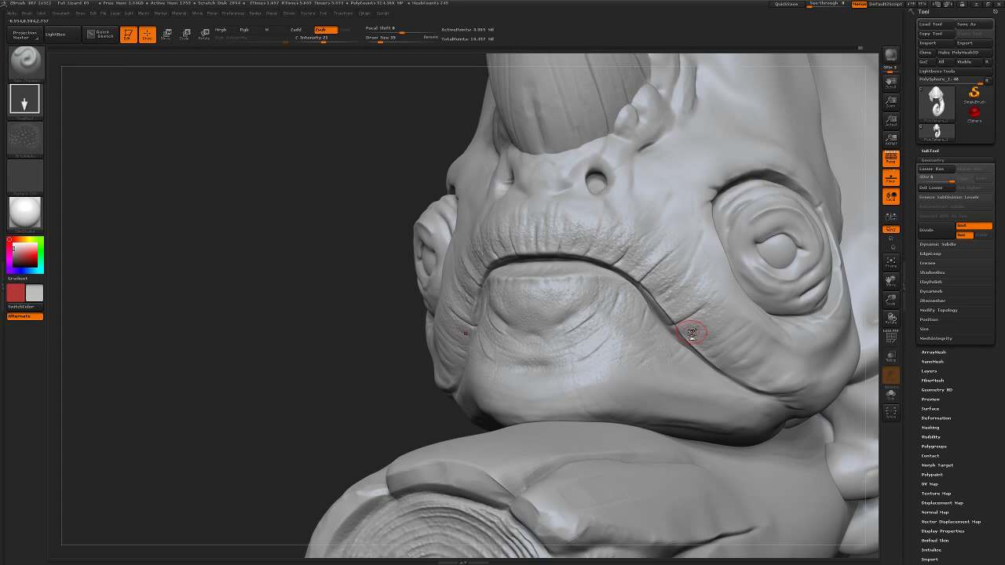
key("alt+Tab")
key("alt+Tab")
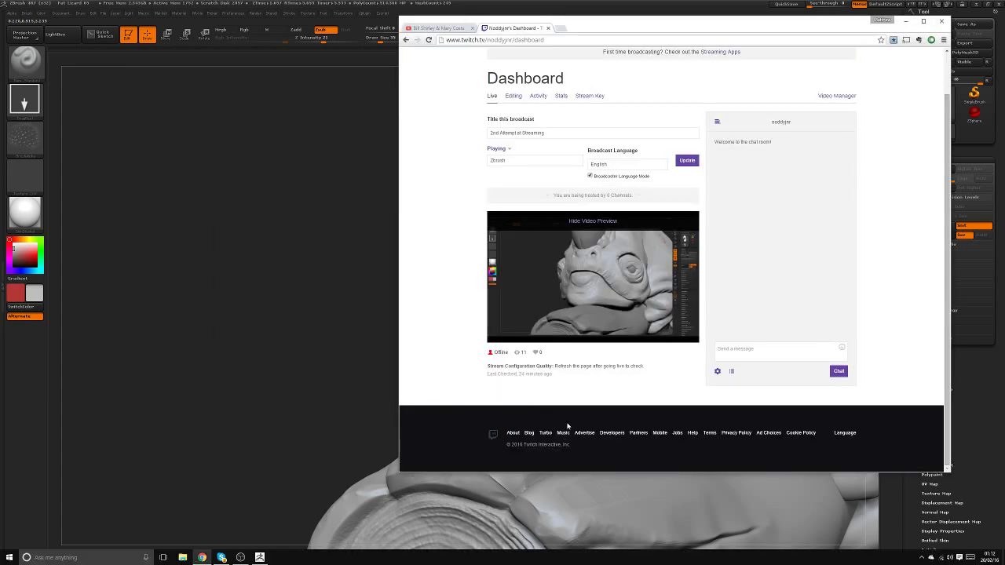
- In a new tab, search Google Images for 'chameleon eyes' and scroll the results
left_click(561, 30)
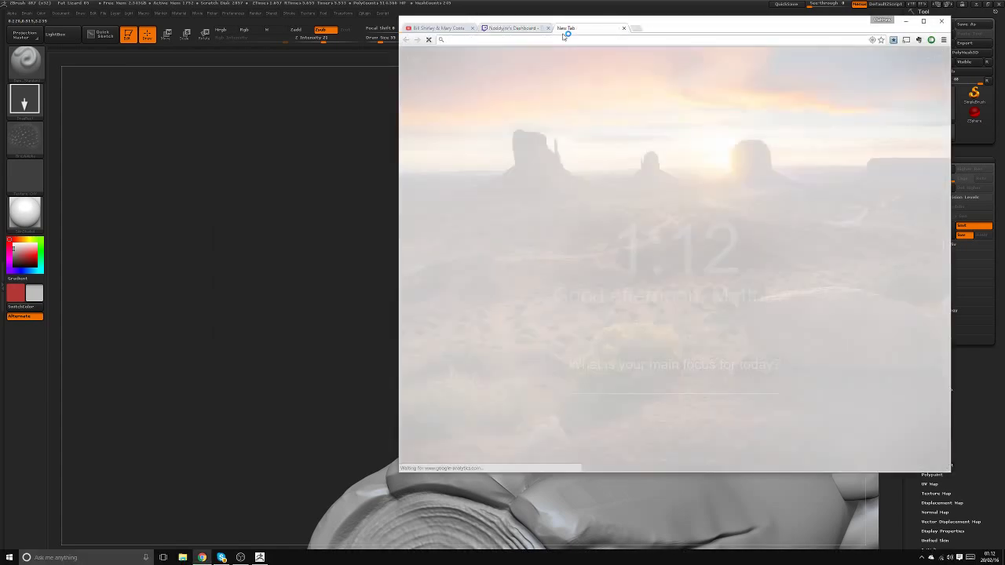
type("chamele")
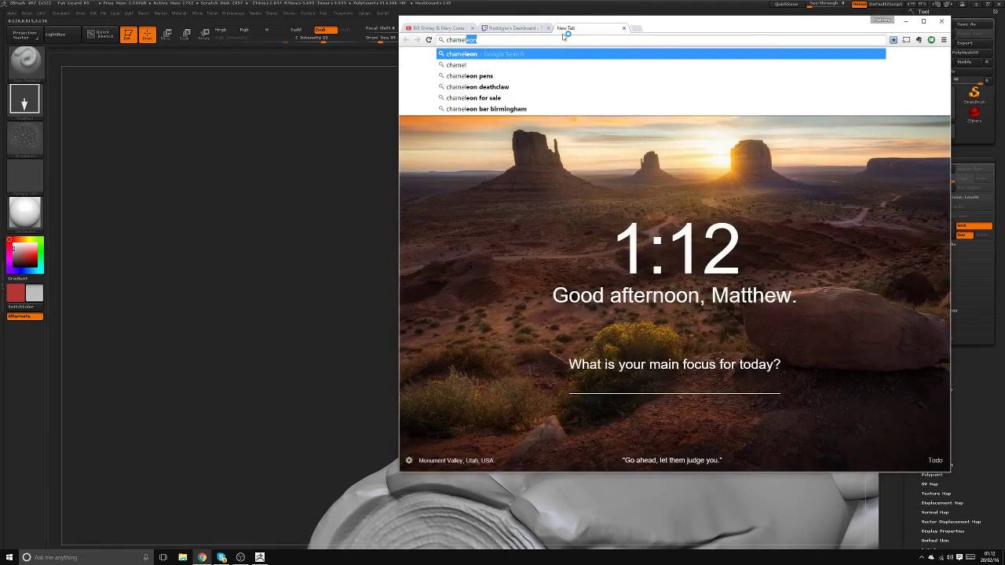
type("on eyes")
key("Return")
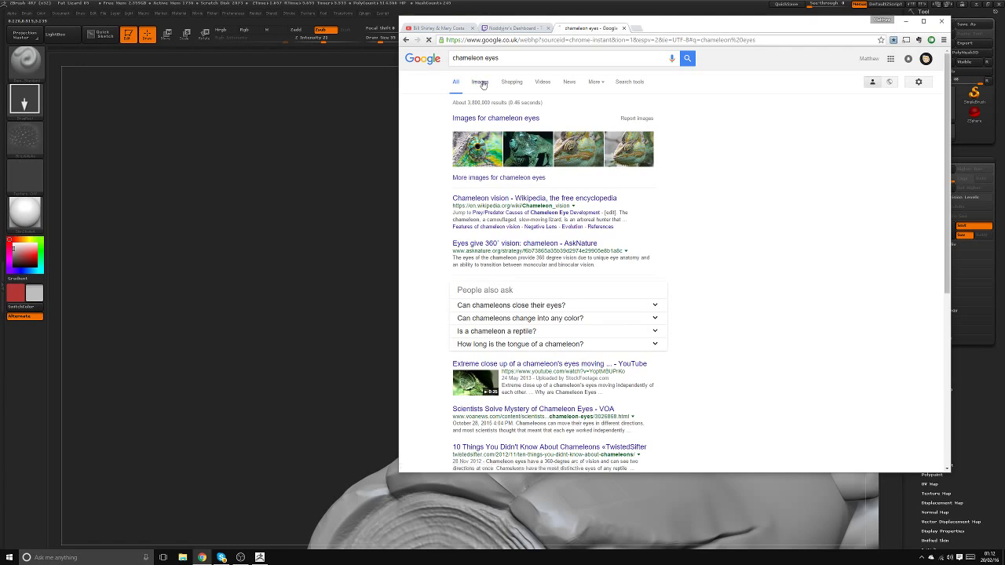
left_click(480, 89)
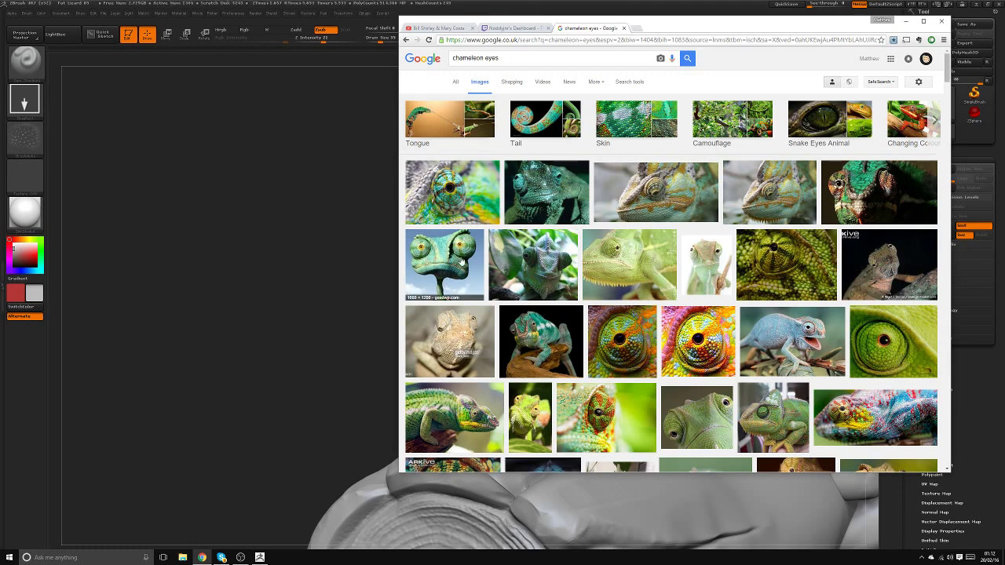
scroll(612, 354, "down", 1)
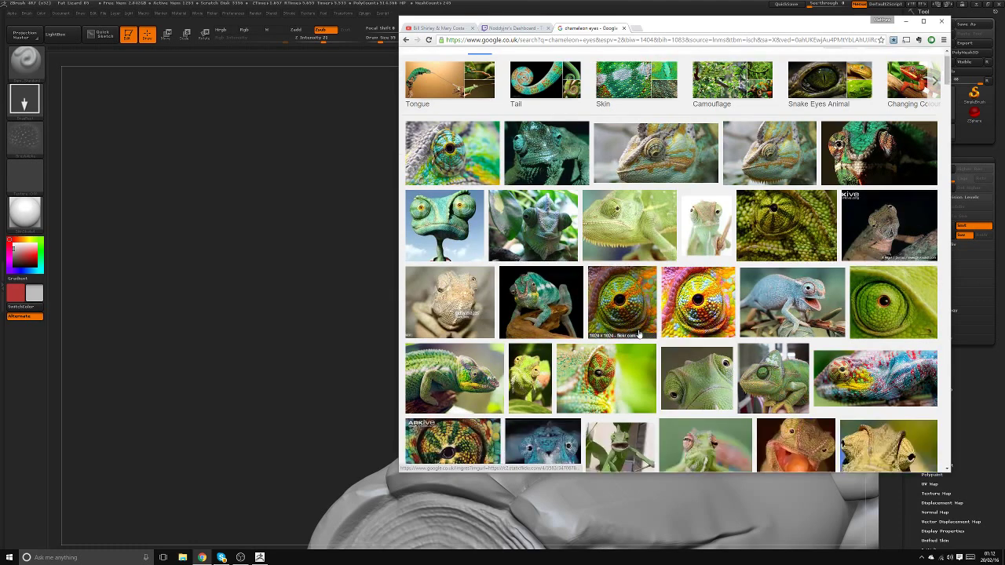
scroll(628, 267, "down", 2)
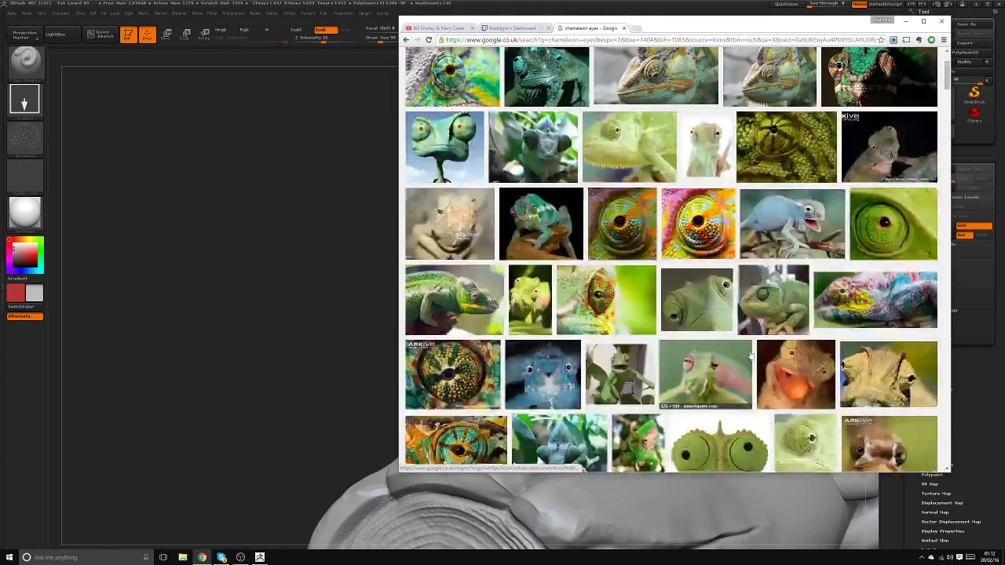
scroll(556, 164, "up", 3)
- Change the image search query to 'lizard eyes'
left_click(484, 57)
left_click_drag(485, 57, 403, 61)
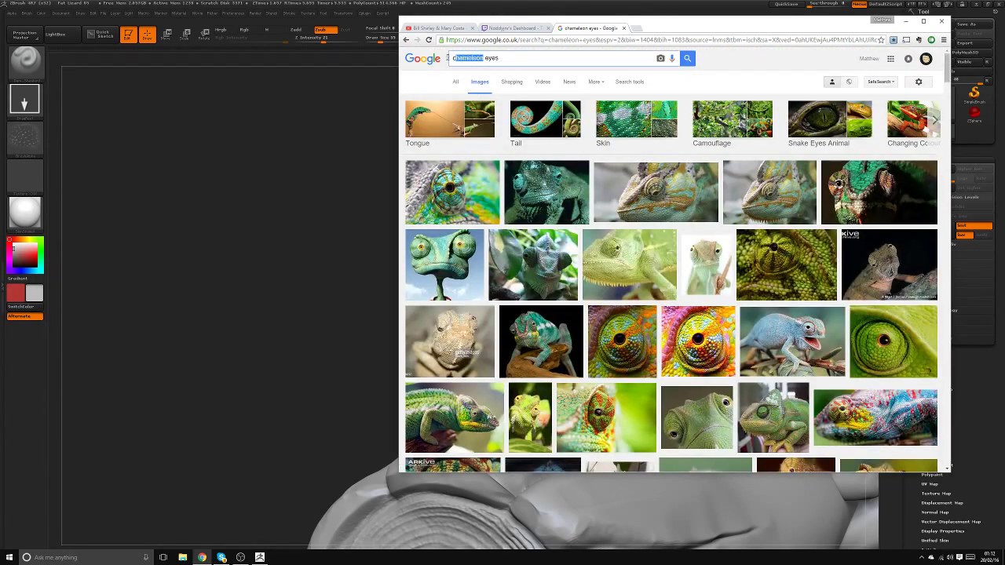
type("li")
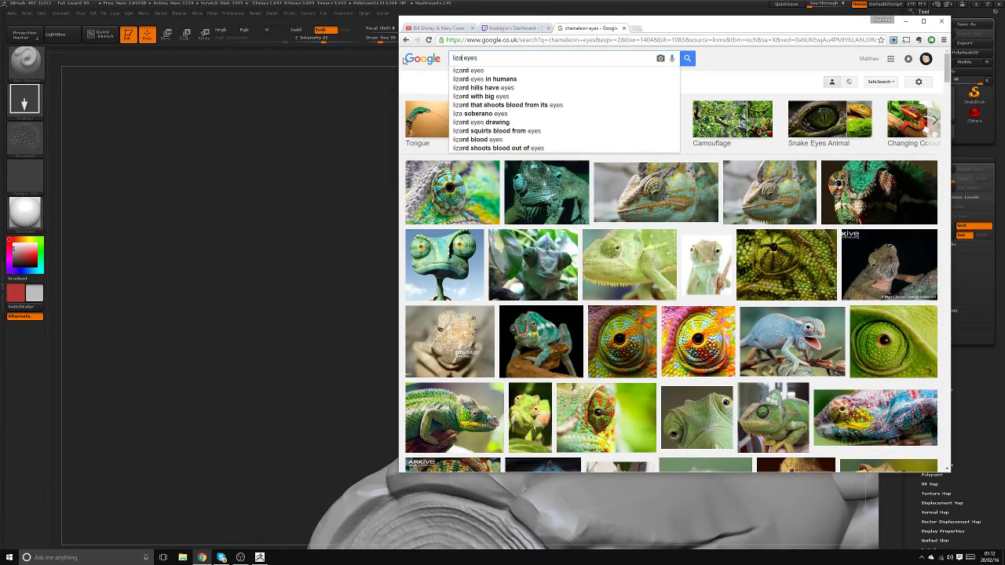
type("zard")
key("Escape")
key("Return")
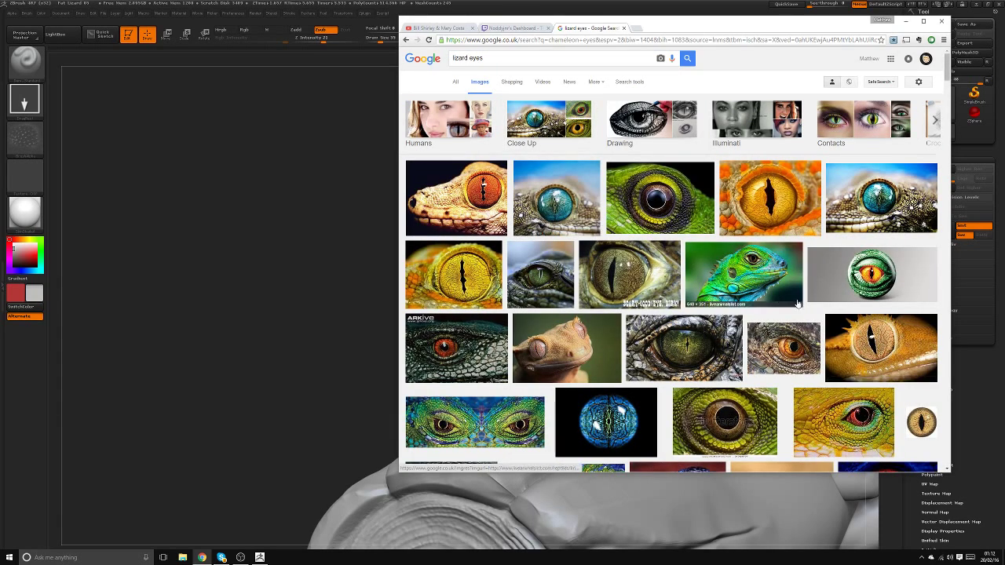
- Preview the green iguana and brown lizard reference images
scroll(744, 283, "down", 1)
left_click(742, 208)
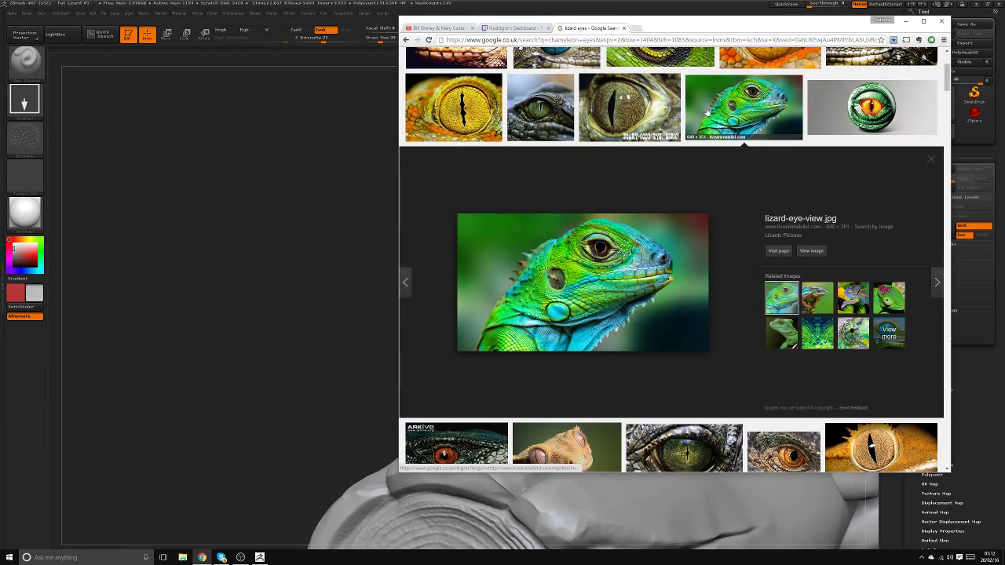
left_click(698, 118)
scroll(643, 204, "down", 3)
scroll(628, 212, "down", 1)
scroll(628, 212, "down", 3)
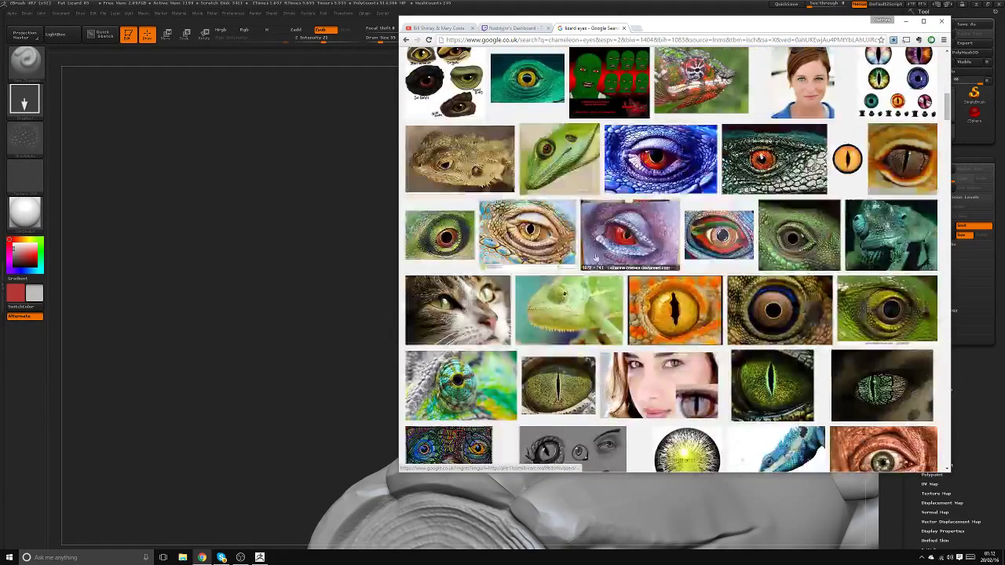
left_click(464, 161)
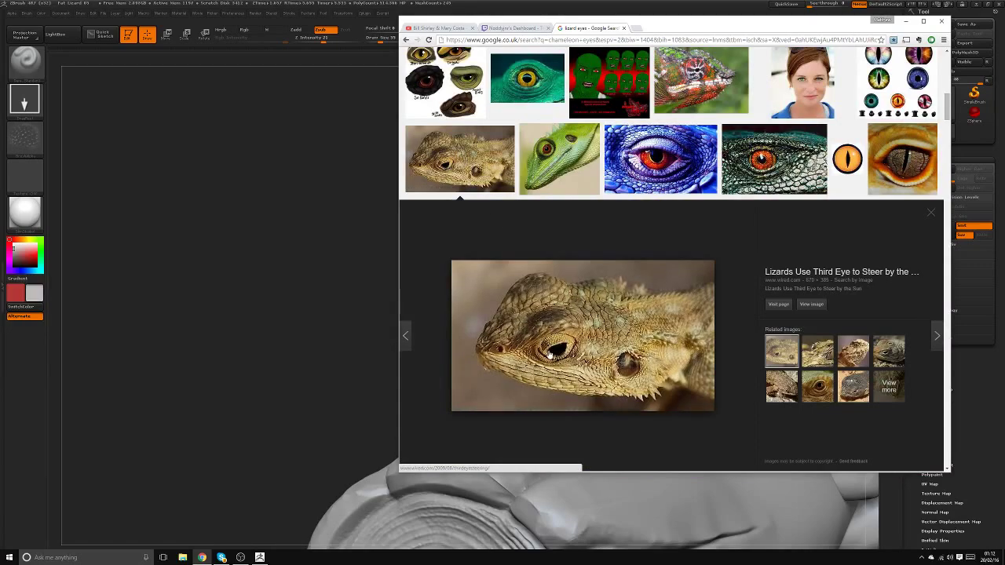
left_click(459, 161)
scroll(731, 281, "down", 2)
scroll(731, 282, "down", 3)
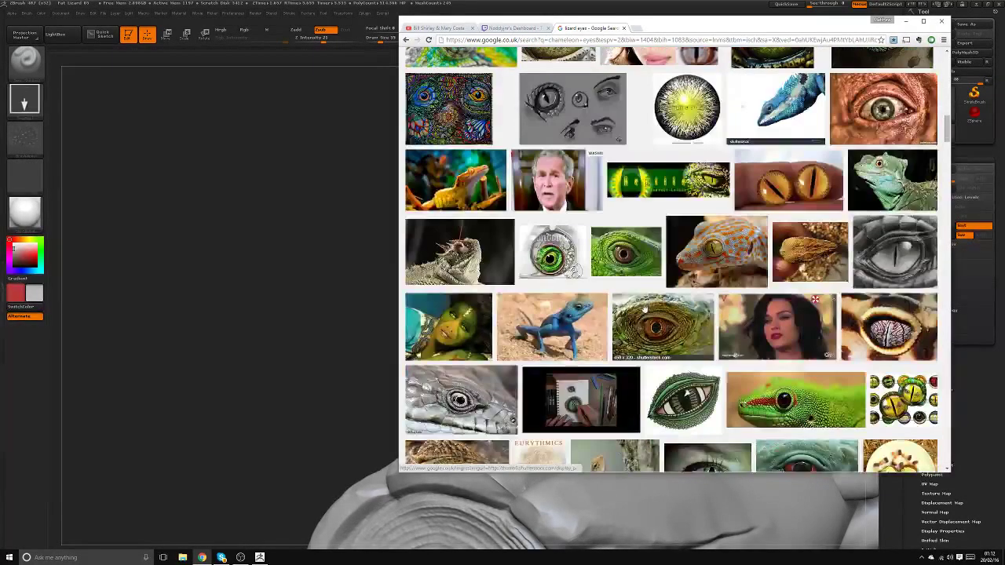
scroll(637, 318, "down", 4)
scroll(573, 337, "down", 3)
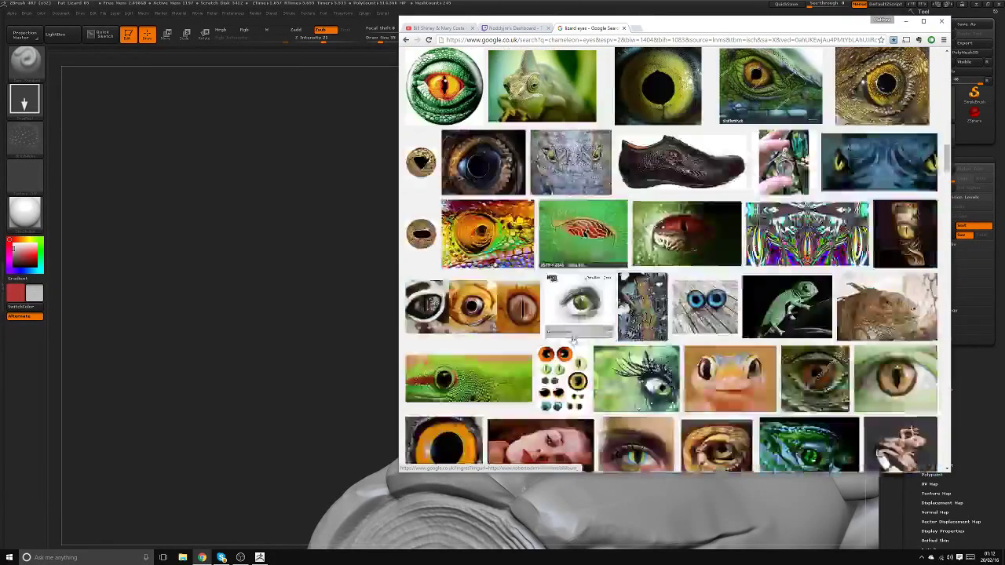
scroll(663, 367, "down", 3)
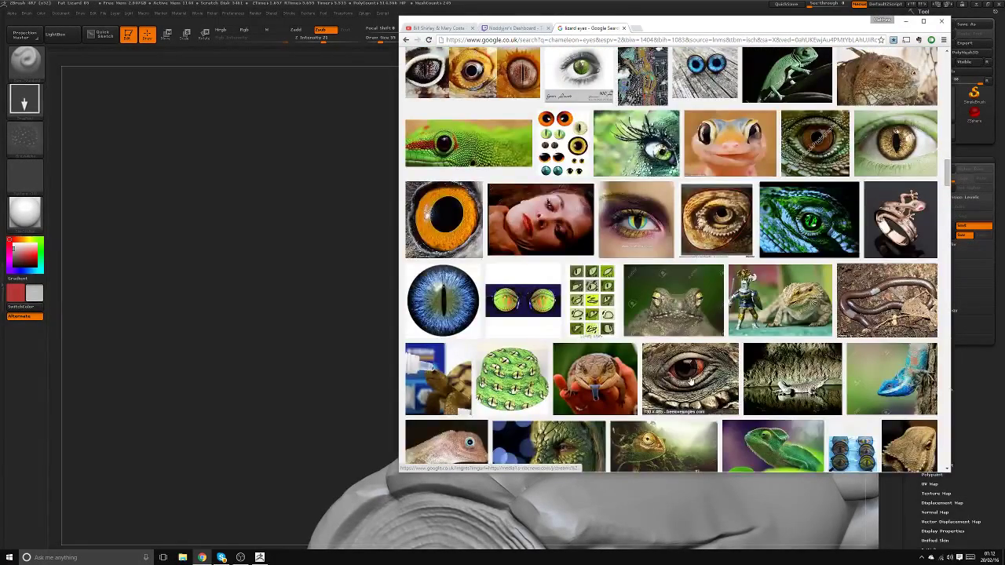
- Preview the red lizard eye close-up and the blue iguana image
left_click(691, 381)
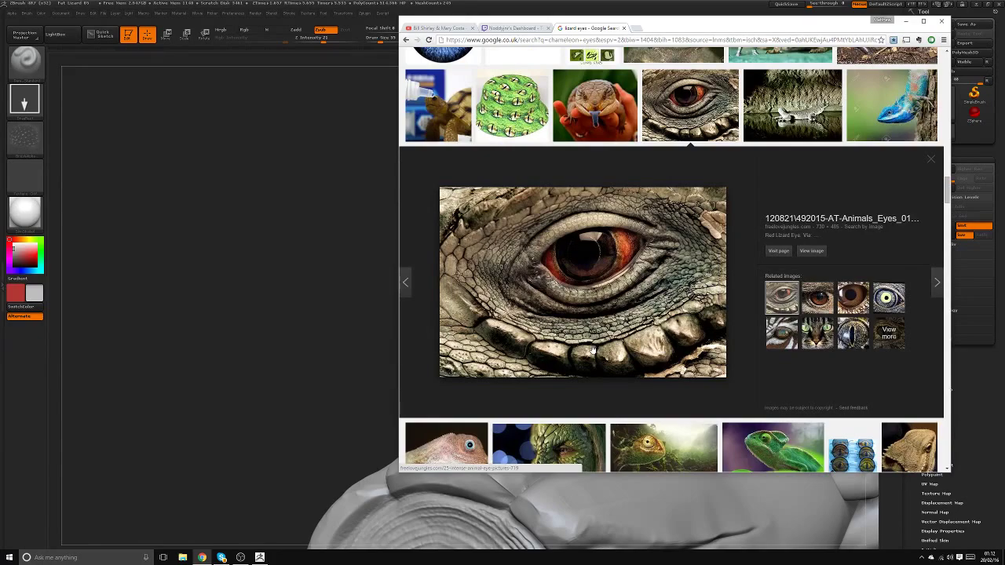
left_click(679, 110)
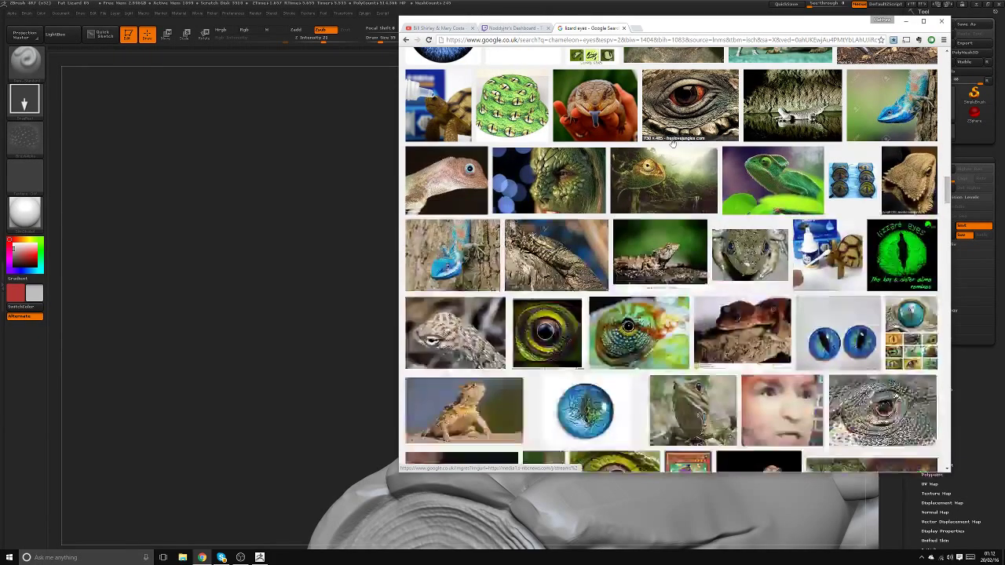
scroll(629, 319, "down", 1)
scroll(629, 318, "down", 1)
scroll(629, 319, "down", 1)
scroll(629, 319, "down", 4)
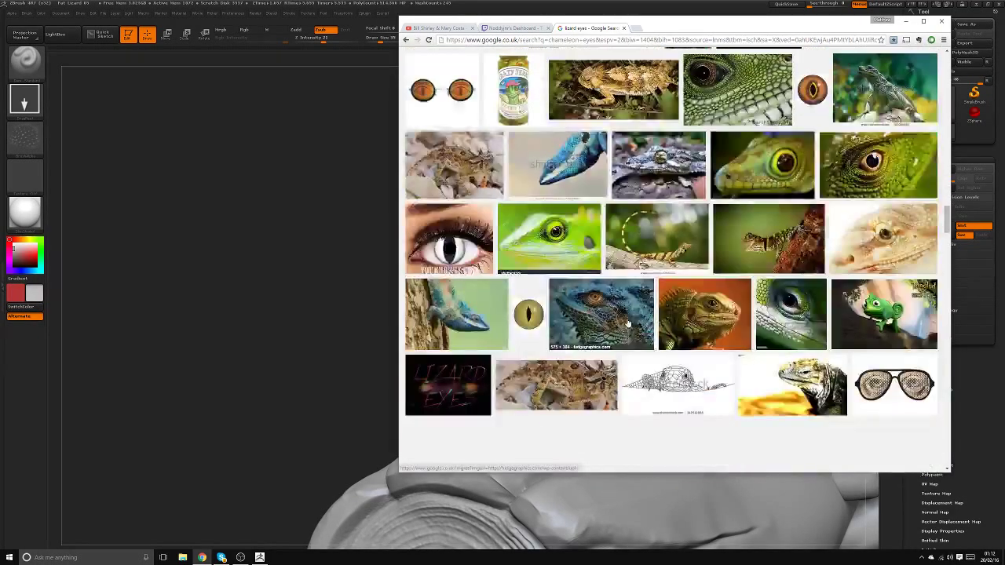
scroll(628, 322, "down", 1)
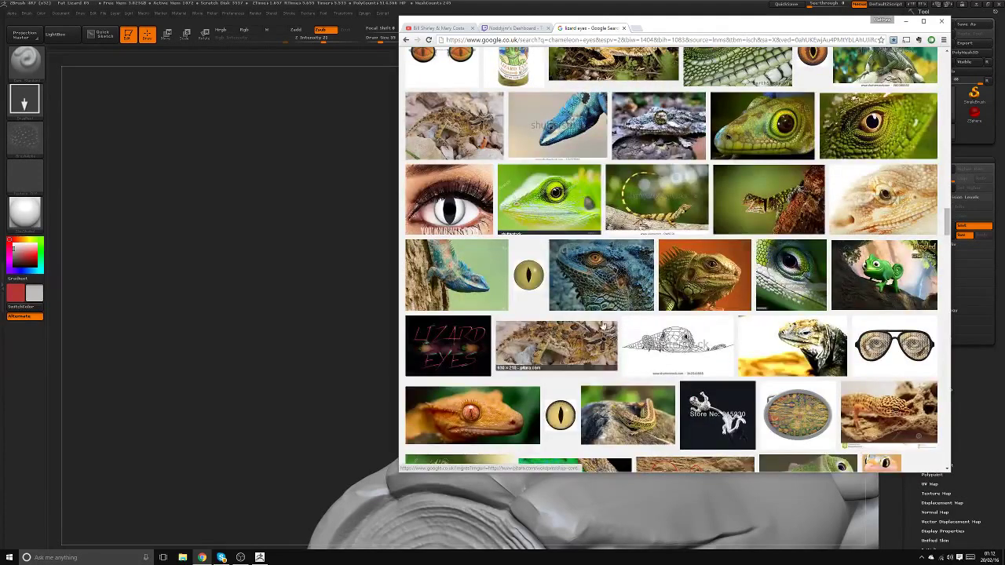
left_click(580, 271)
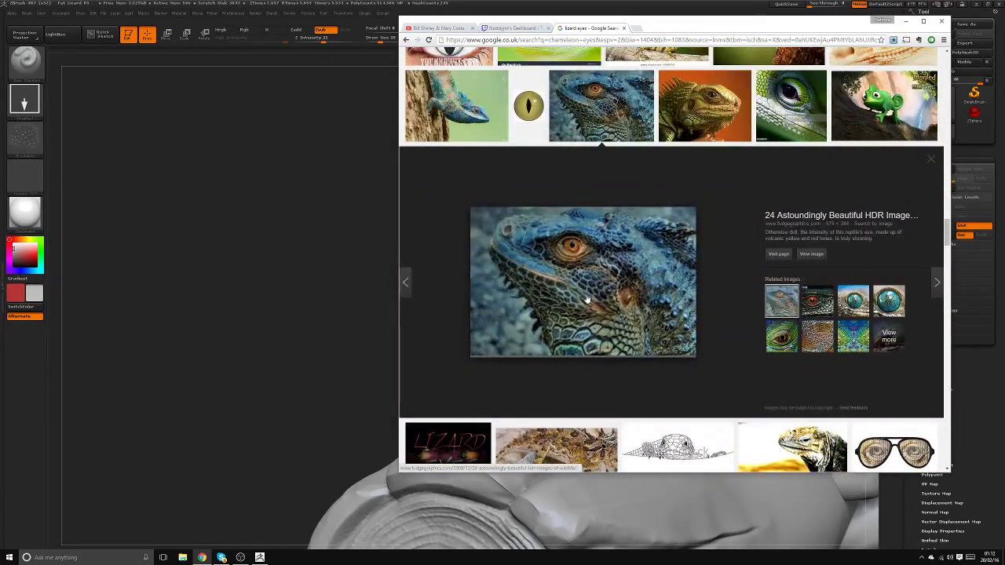
scroll(579, 223, "up", 5)
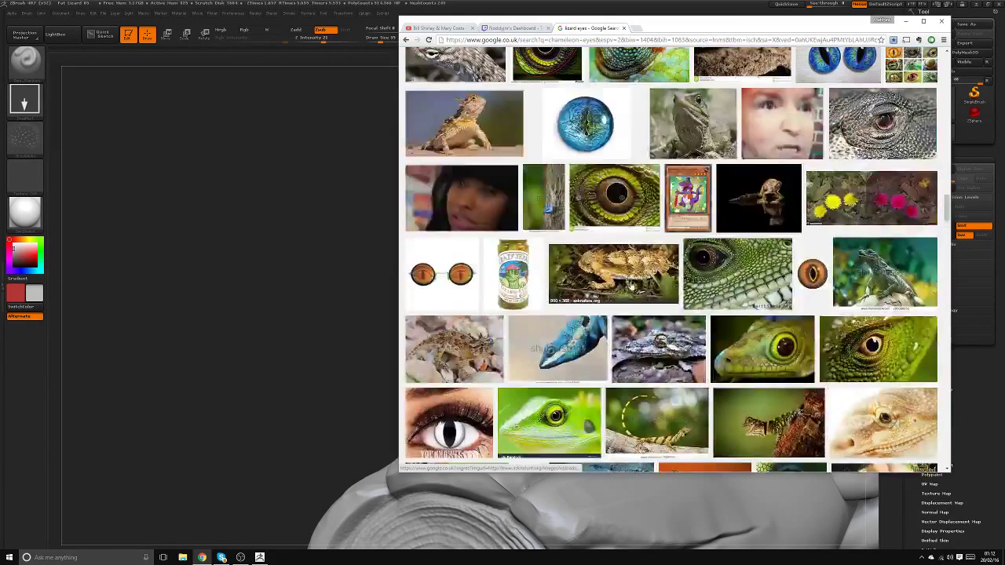
scroll(573, 204, "up", 5)
scroll(565, 180, "up", 5)
scroll(554, 157, "up", 5)
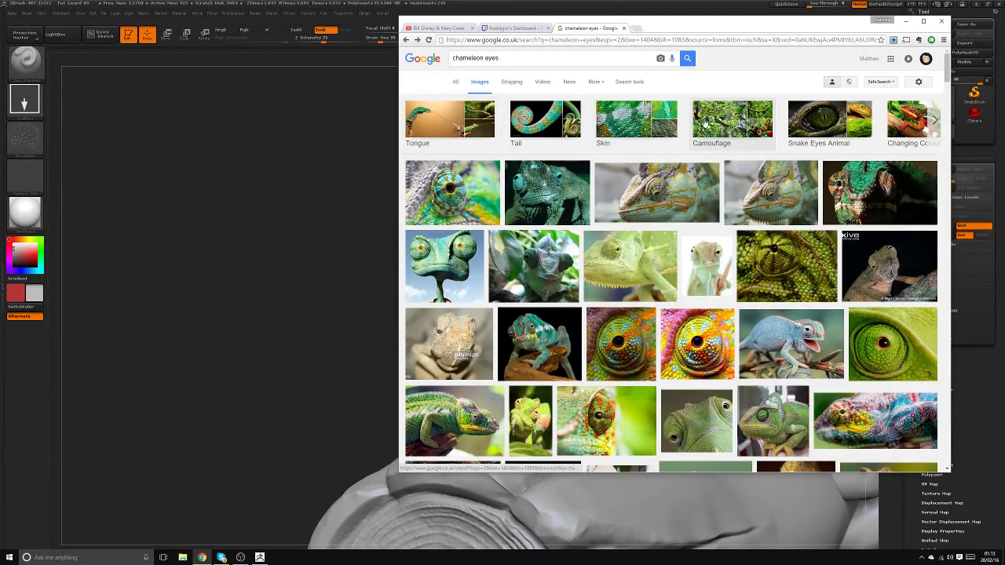
- Browse image results for 'chameleon skin', then bring the ZBrush sculpt back to the front
left_click(600, 146)
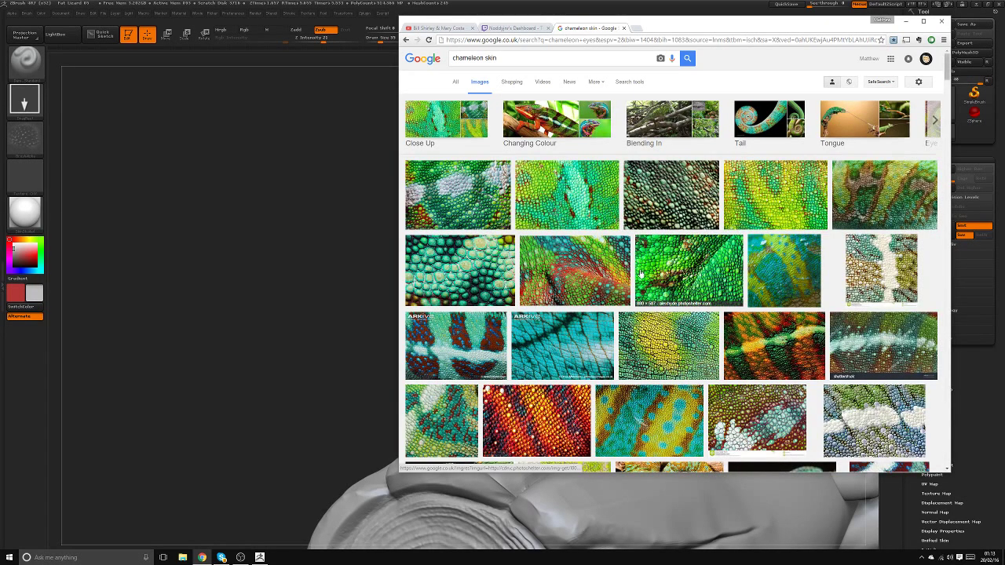
scroll(639, 271, "down", 3)
scroll(643, 283, "down", 3)
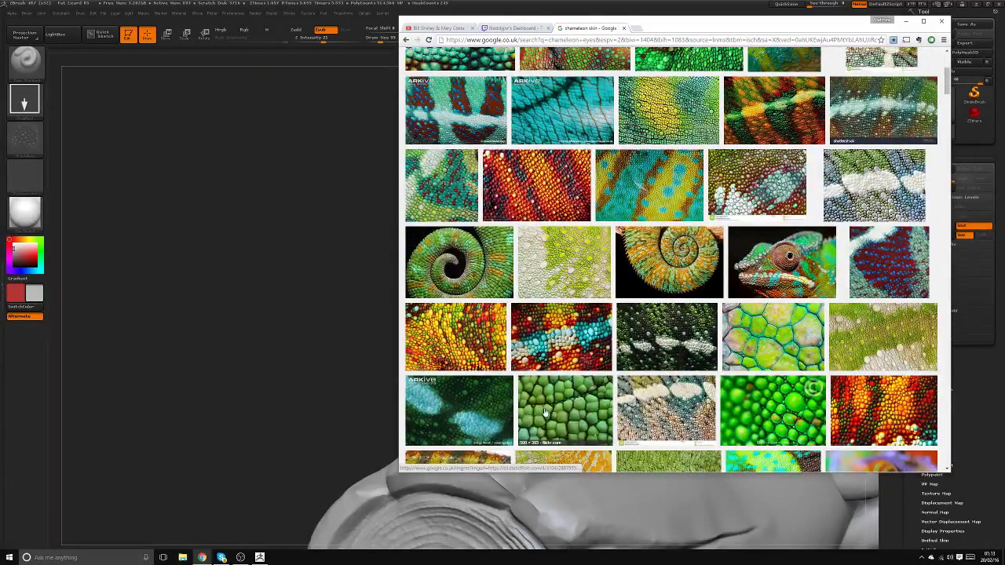
scroll(545, 412, "up", 6)
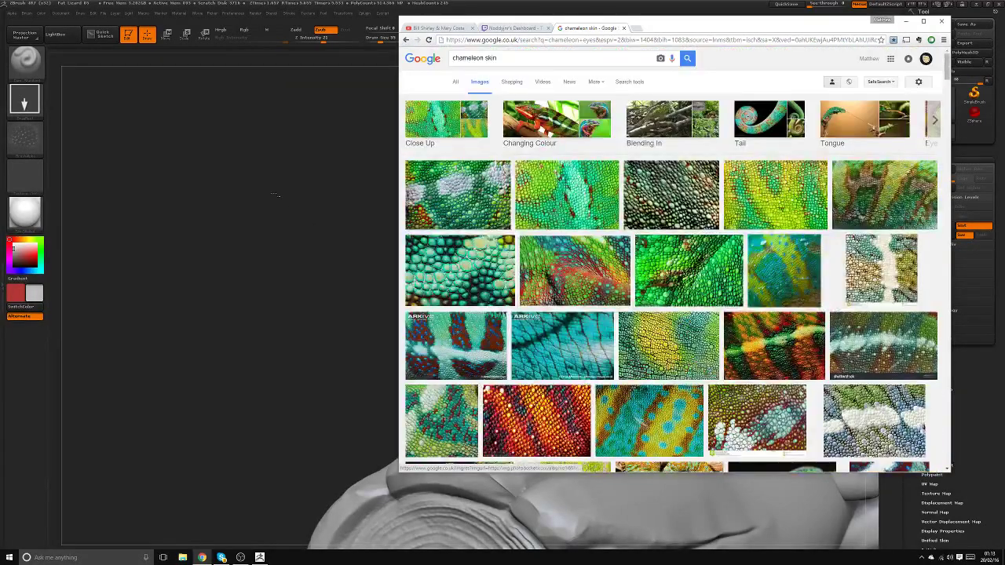
left_click(275, 194)
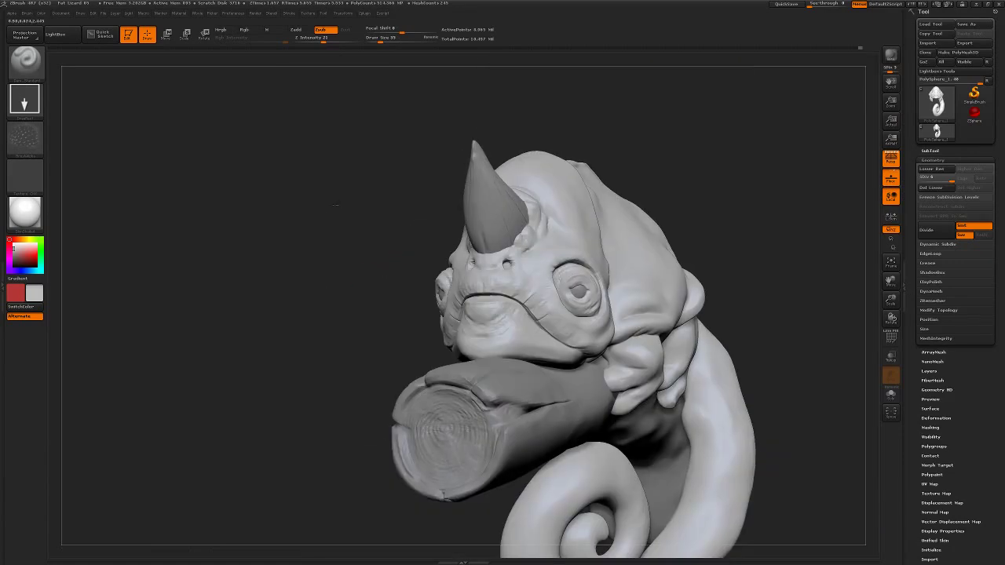
- Zoom onto the mouth and chin and hide the horn to isolate the head
right_click_drag(335, 205, 731, 248, "ctrl")
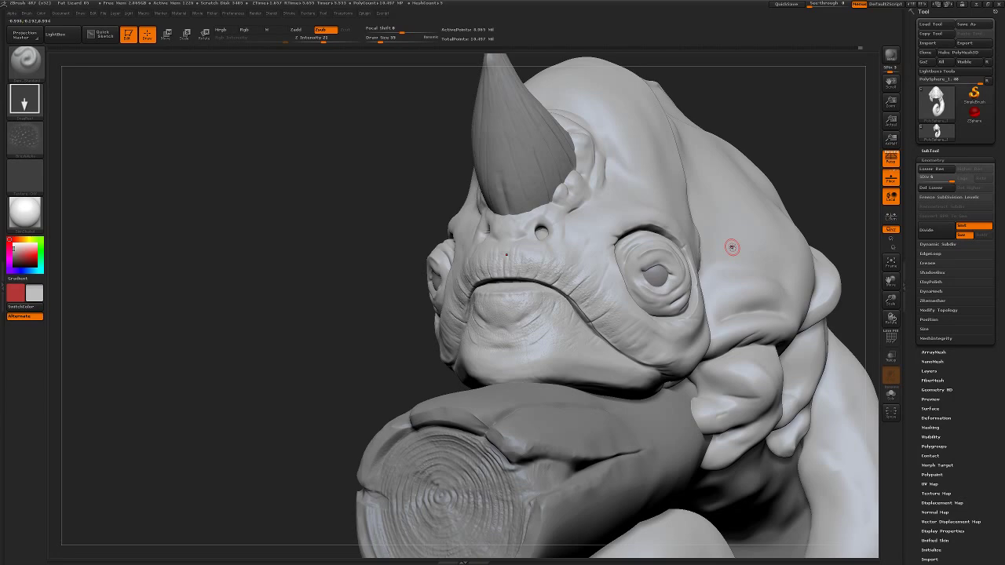
mouse_move(408, 347)
right_mouse_down("ctrl")
mouse_move(346, 366)
mouse_move(285, 265)
mouse_move(239, 287)
right_mouse_up("ctrl")
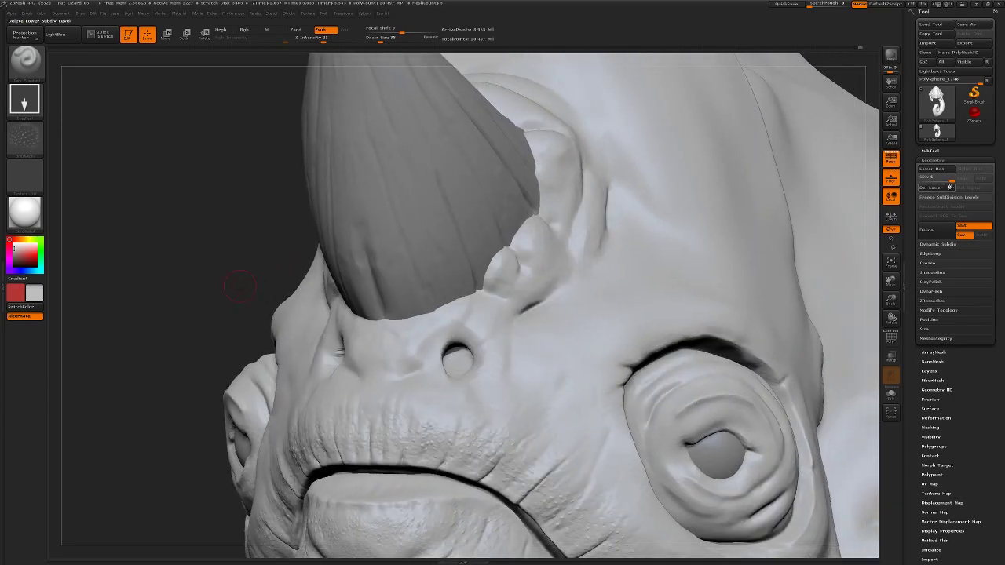
left_click(891, 394)
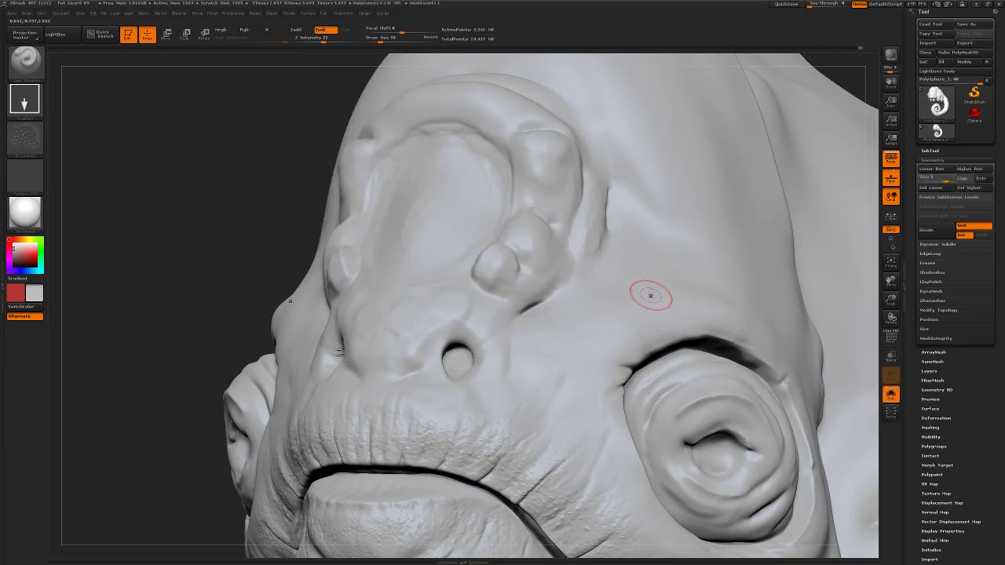
- Cycle through the clay and Standard brushes while turning the head to view the cheek side-on
key("b")
key("c")
key("b")
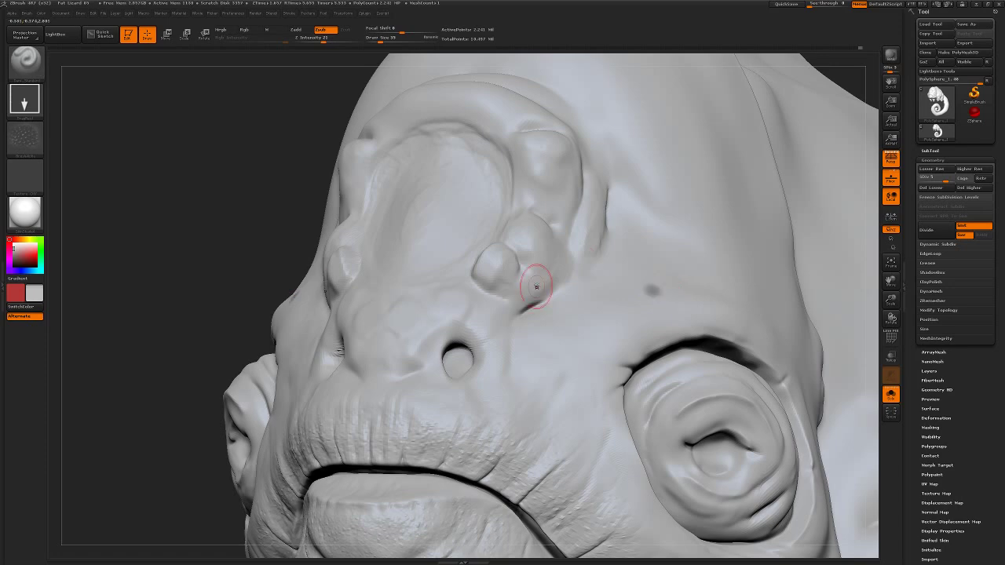
mouse_move(234, 280)
left_mouse_down()
mouse_move(176, 275)
mouse_move(283, 338)
left_mouse_up()
left_click_drag(354, 306, 354, 327)
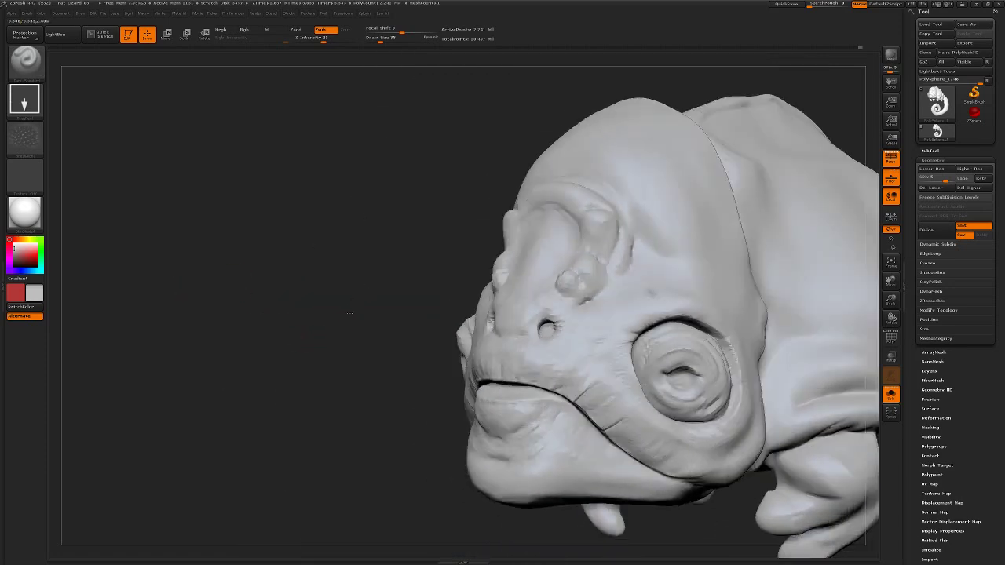
key("b")
key("s")
key("t")
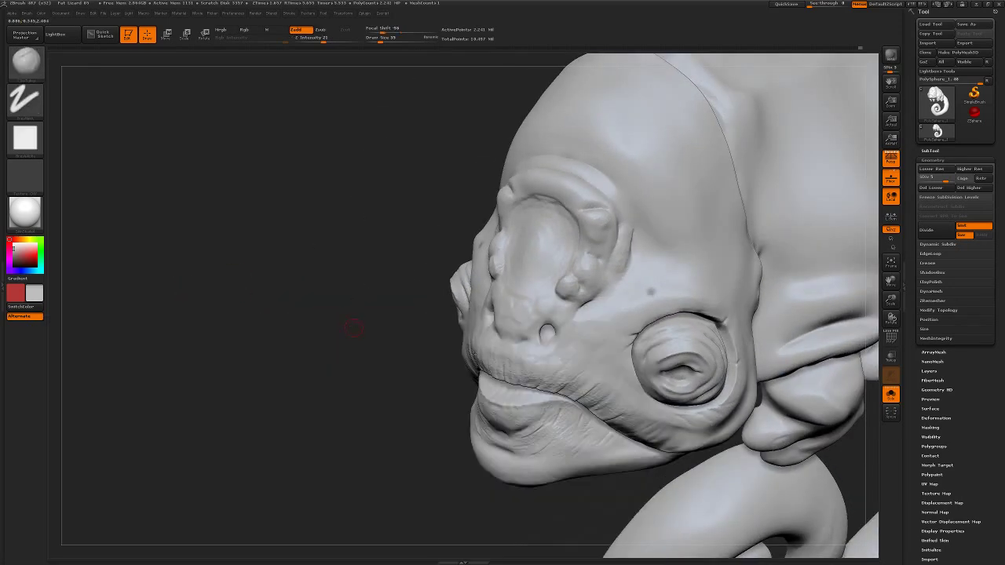
mouse_move(402, 363)
left_mouse_down()
mouse_move(385, 385)
mouse_move(464, 402)
mouse_move(424, 354)
mouse_move(864, 192)
left_mouse_up()
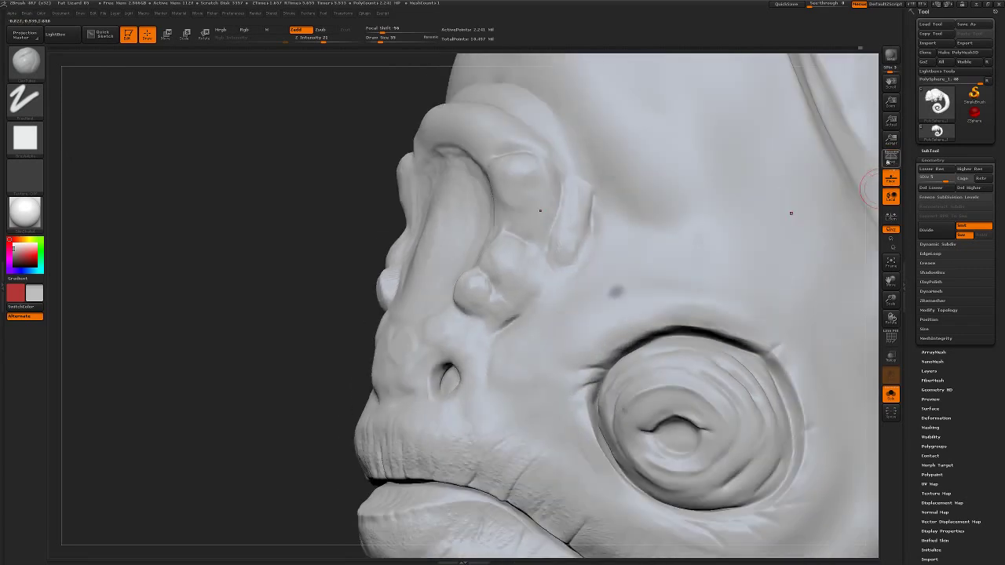
key("b")
key("c")
key("b")
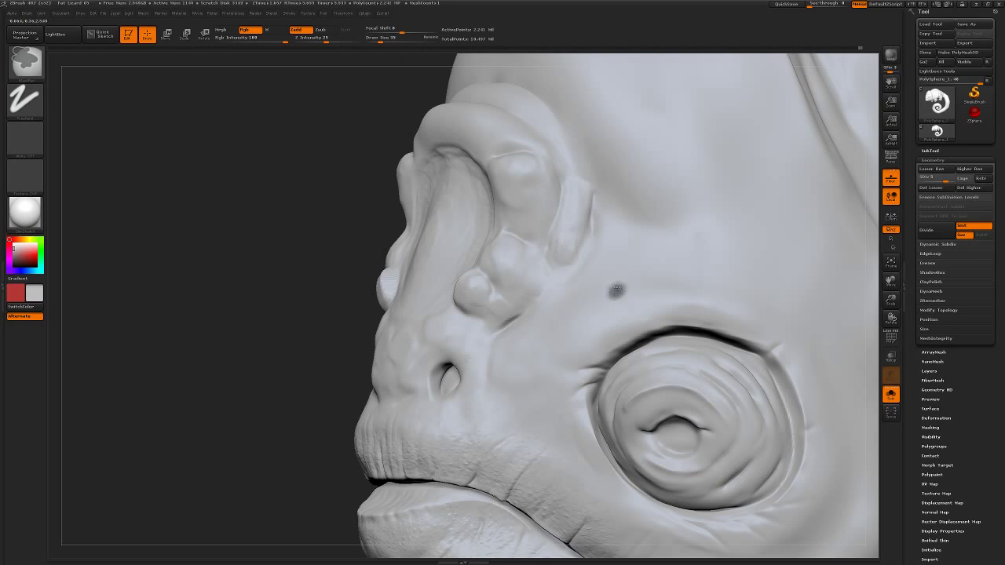
- Subdivide the head with Ctrl+D and soften the dark cheek spot with the colour brush
key("ctrl+d")
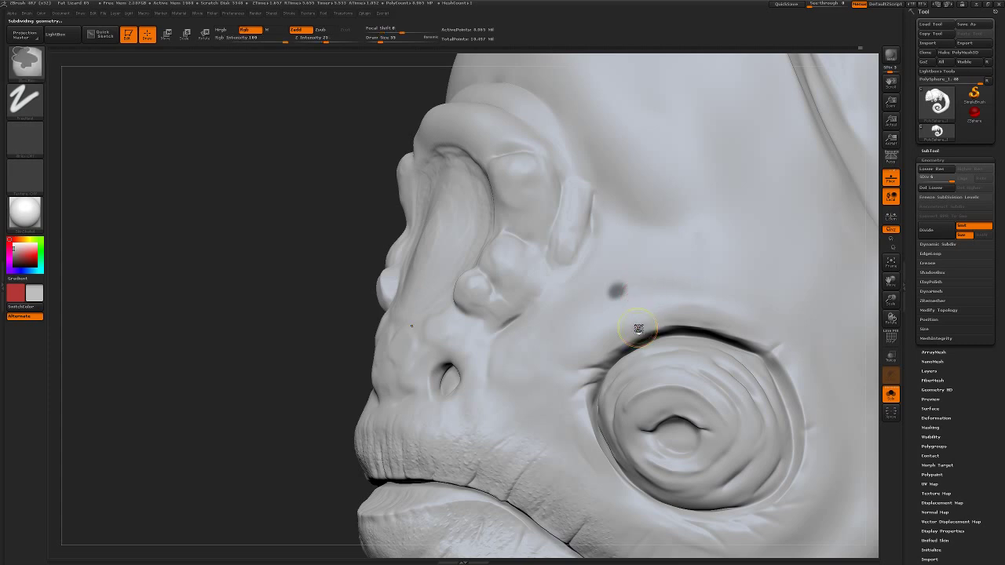
key("b")
key("c")
key("b")
left_click_drag(610, 289, 597, 289, "shift")
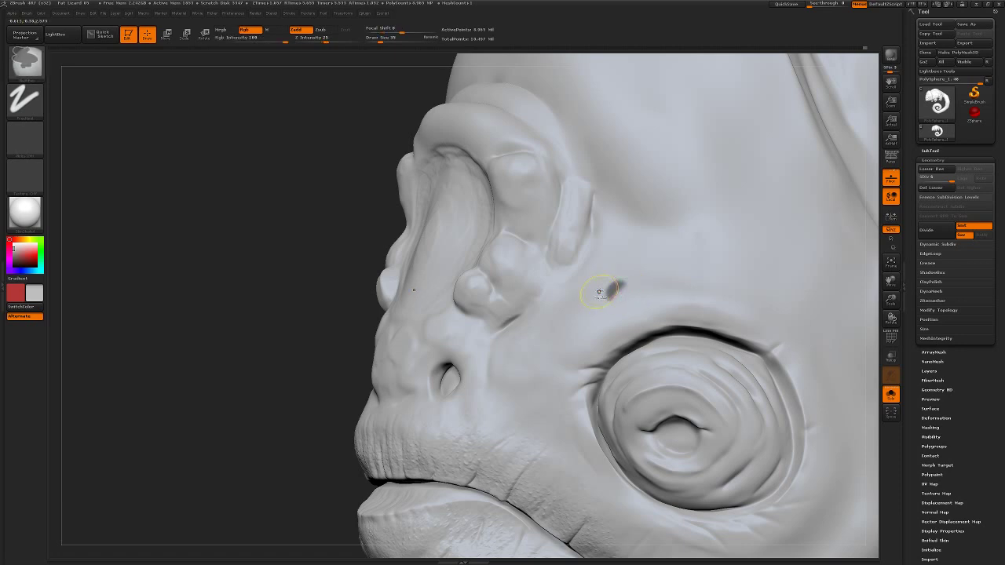
- Choose the soft round alpha, dab two dark blobs beside the cheek spot, and zoom in
left_click(24, 140)
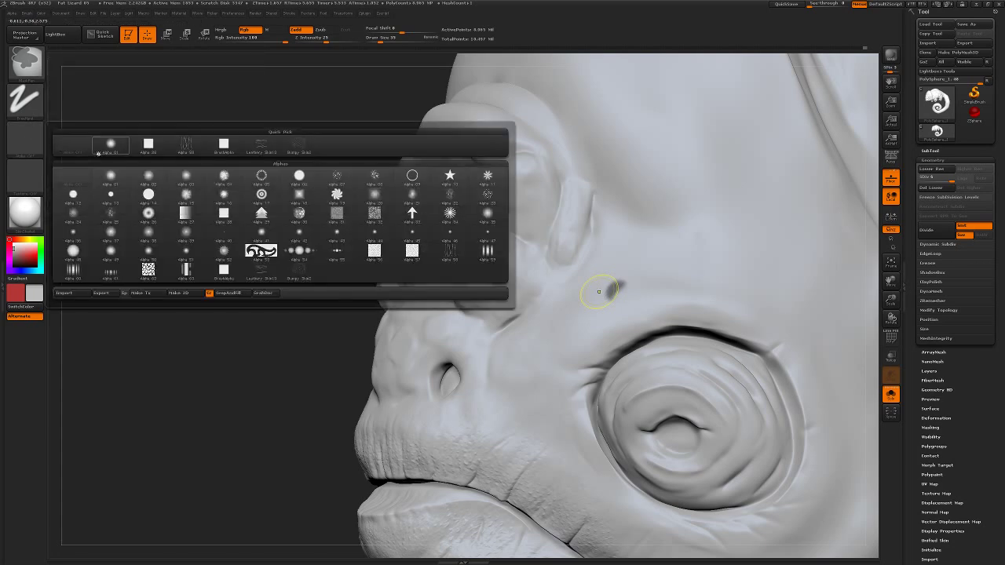
left_click(149, 194)
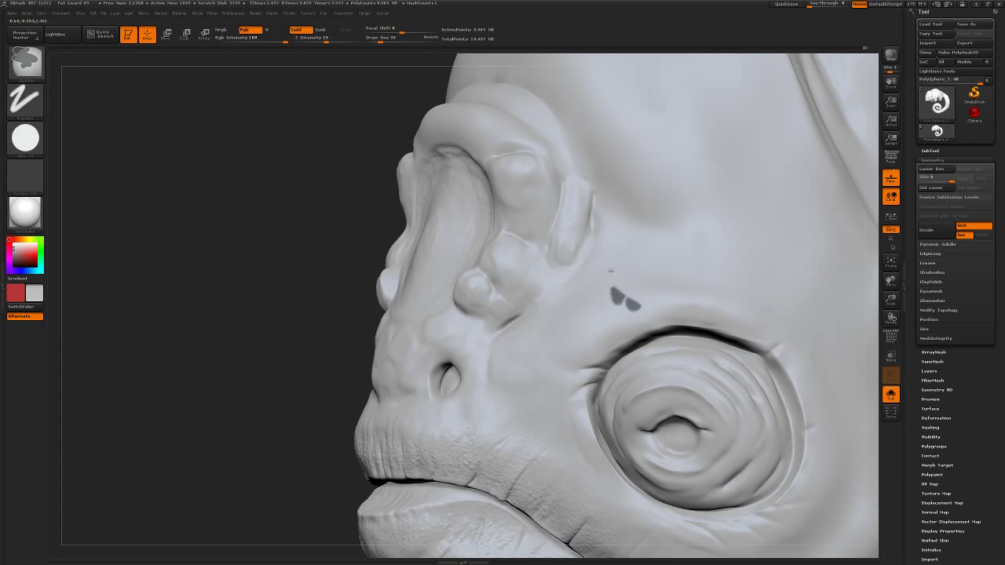
left_click(616, 318)
left_click(616, 311)
key("b")
key("s")
key("t")
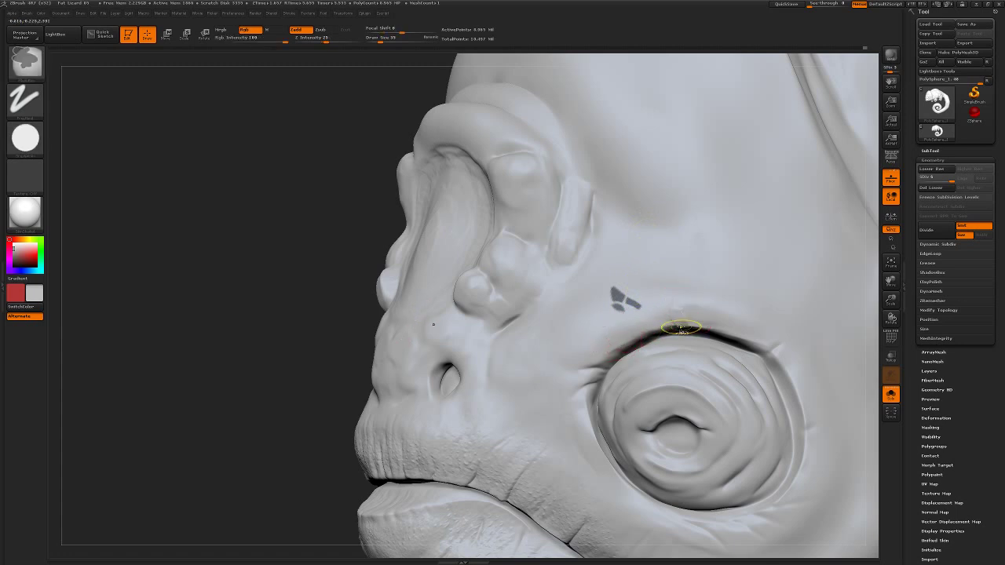
right_click_drag(320, 323, 325, 408, "ctrl")
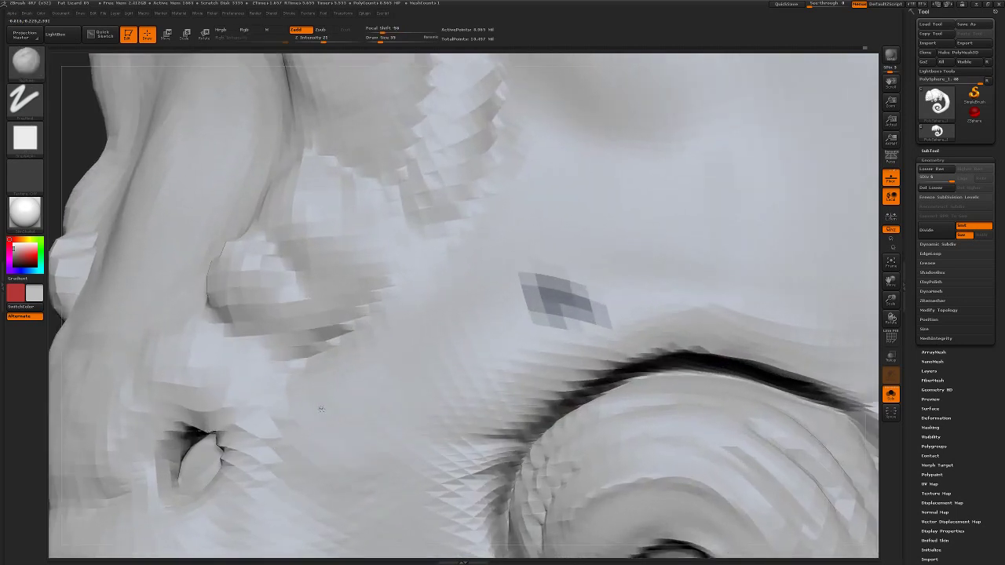
- Switch to the clay brush with round alpha and paint two dark scale cells beside the marks
key("b")
key("c")
key("b")
key("b")
key("s")
key("t")
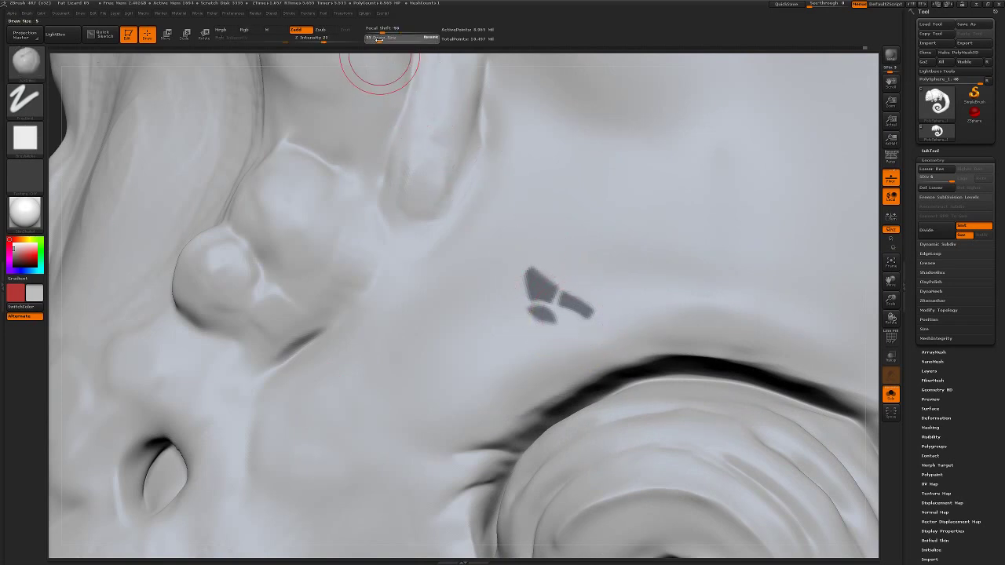
key("b")
key("c")
key("b")
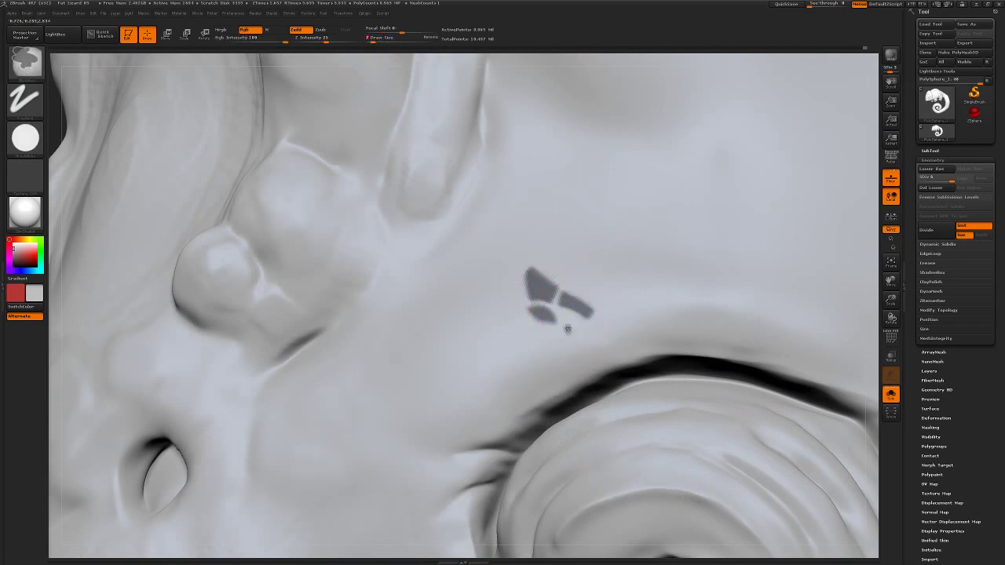
left_click_drag(568, 328, 572, 328)
mouse_move(545, 336)
left_mouse_down()
mouse_move(525, 332)
mouse_move(532, 327)
left_mouse_up()
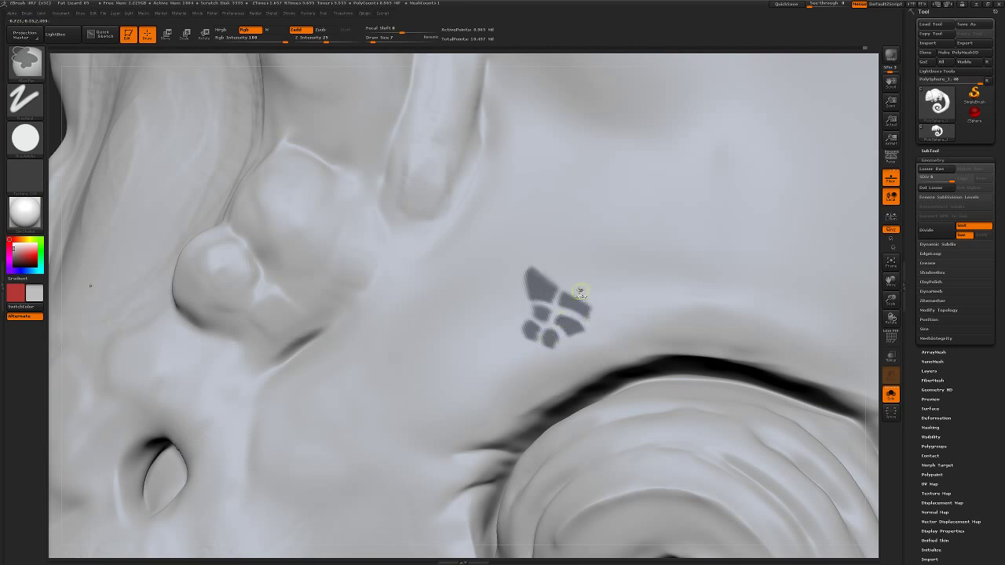
- Smooth the mark's upper right, add three more cells along the bottom, then bring OBS forward
mouse_move(560, 302)
left_mouse_down("shift")
mouse_move(589, 309)
mouse_move(568, 300)
left_mouse_up("shift")
left_click_drag(562, 352, 541, 361, "ctrl")
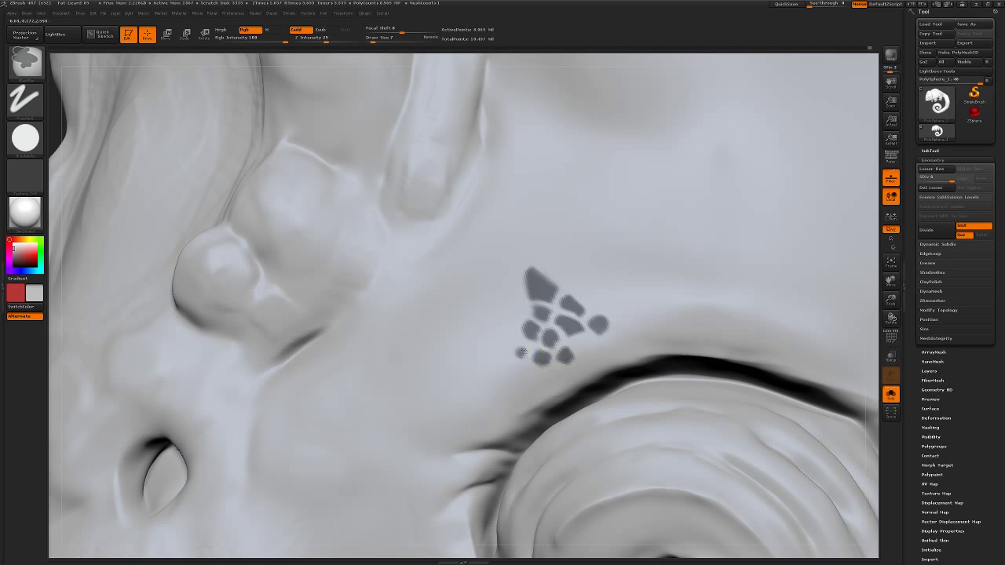
left_click_drag(522, 351, 524, 348, "ctrl")
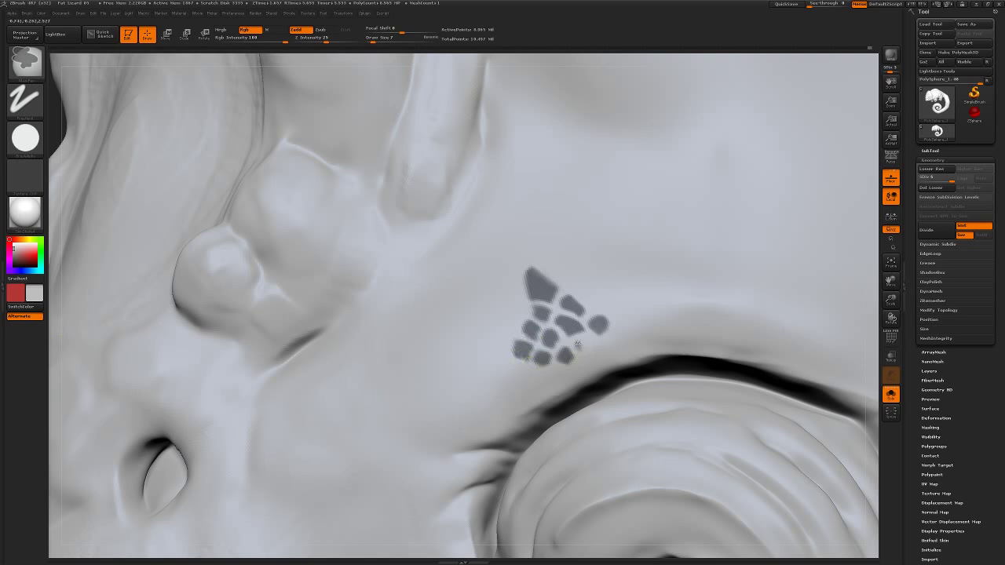
left_click_drag(579, 344, 588, 346, "ctrl")
key("ctrl")
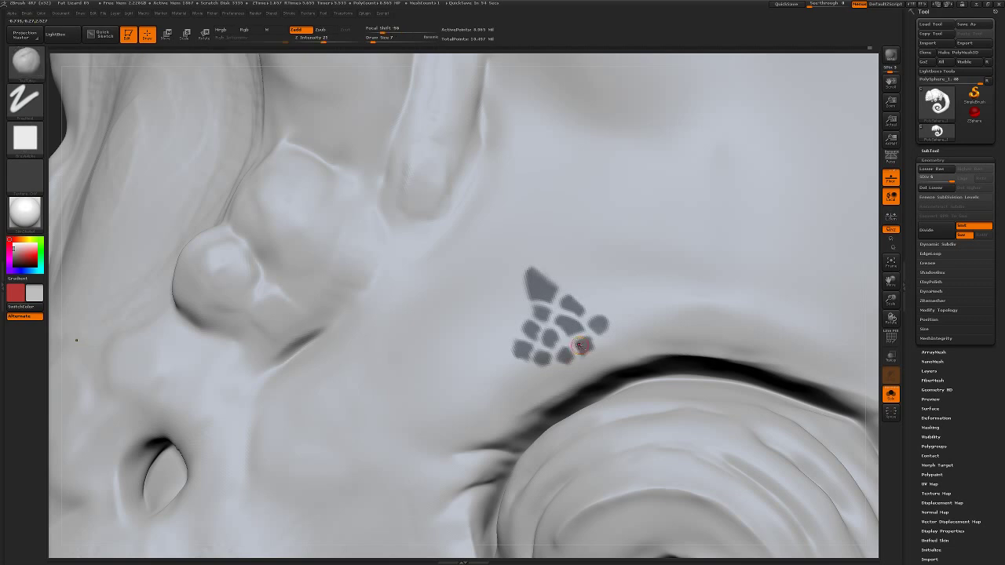
key("alt+Tab")
key("Tab")
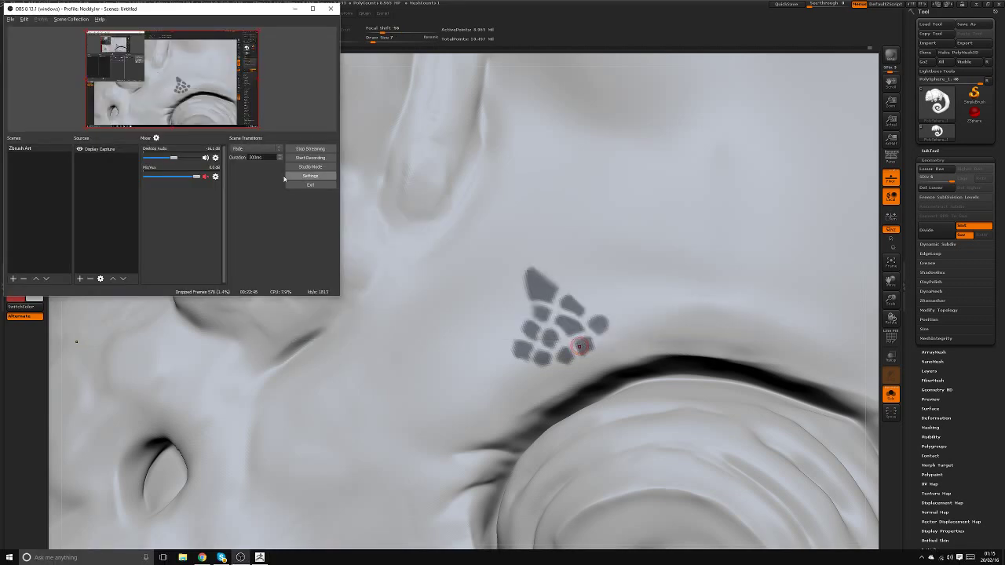
- In Chrome, move from the Twitch tab to YouTube and step back through playlist videos to Circle of Life
key("alt+Tab")
key("Tab")
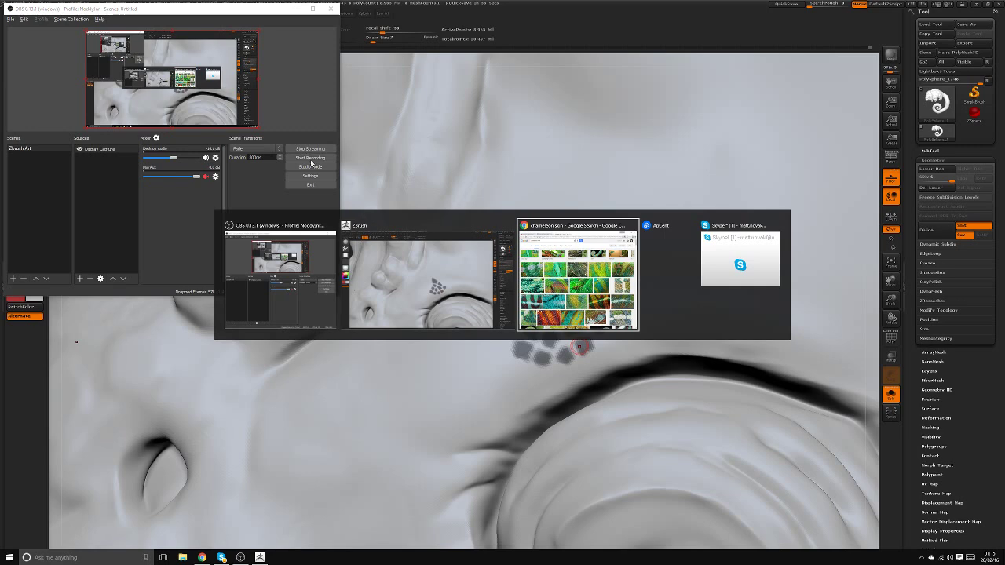
left_click(506, 27)
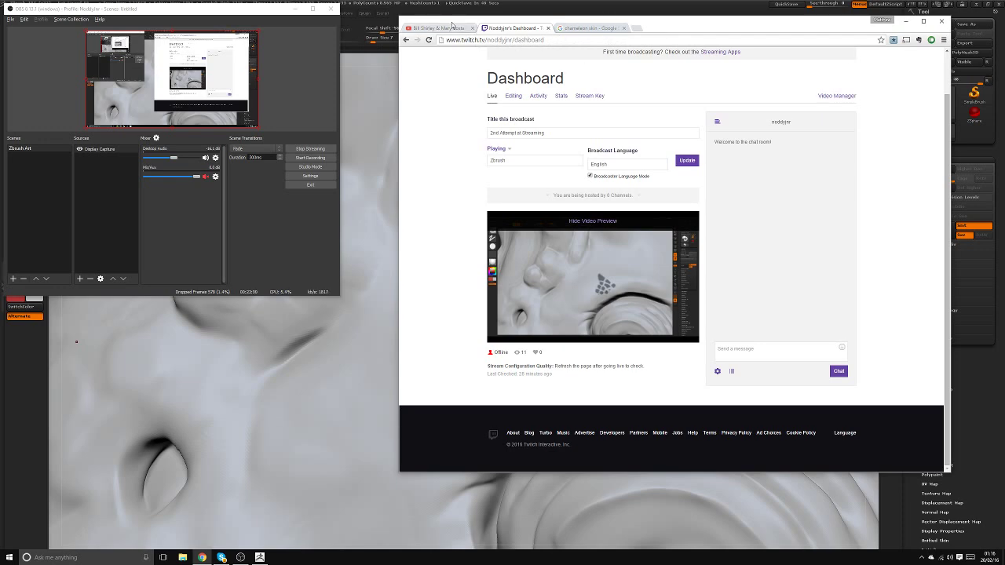
left_click(452, 27)
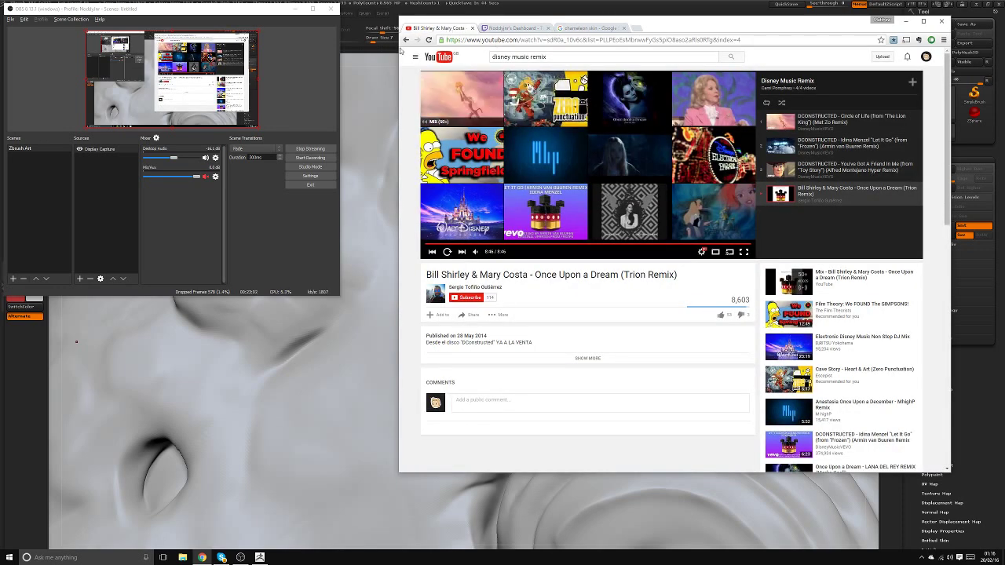
left_click(406, 40)
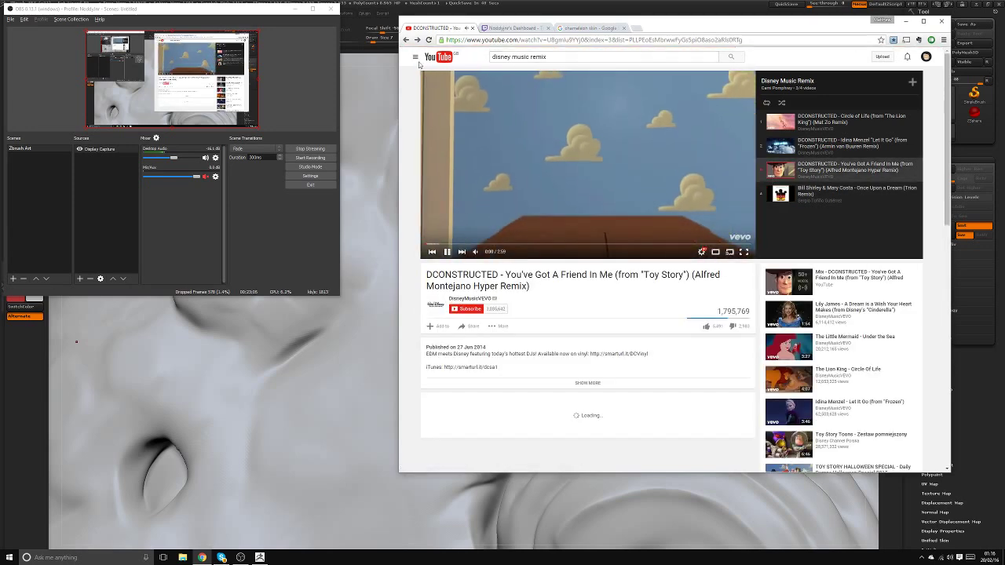
left_click(405, 40)
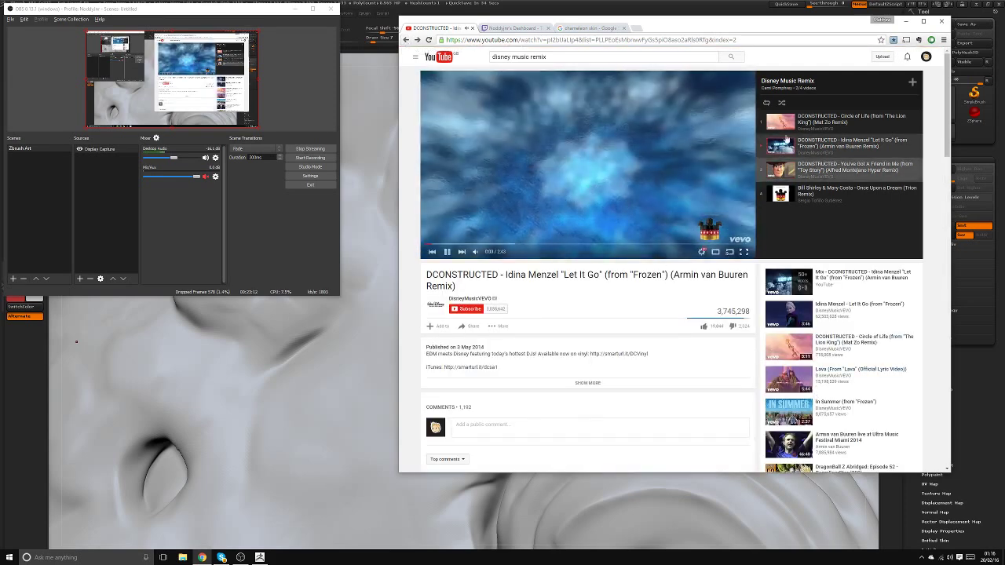
left_click(817, 119)
- Search '80 music mix', open the Best of 80's Mix video, and minimise the browser
left_click(413, 57)
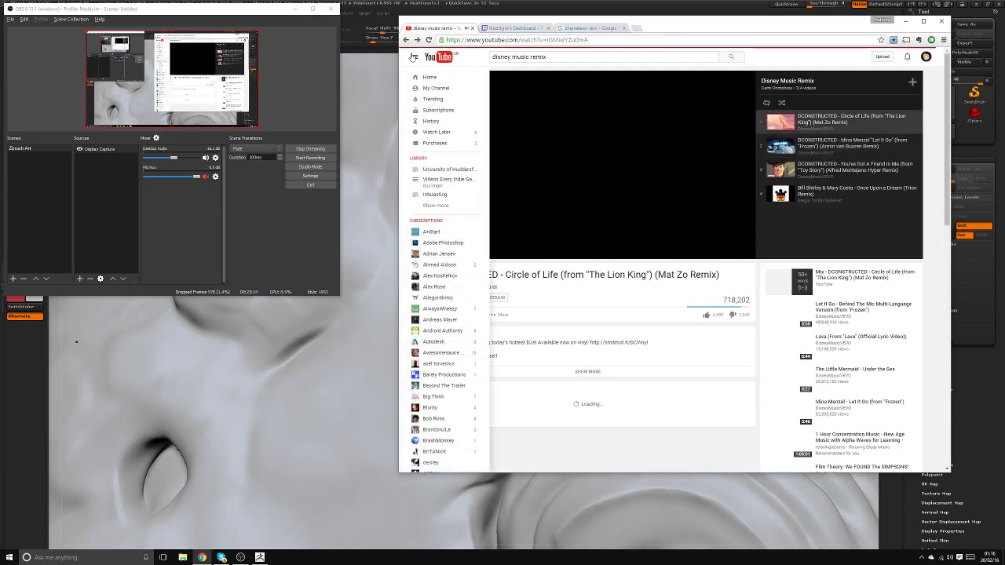
key("alt+Left")
key("alt+Left")
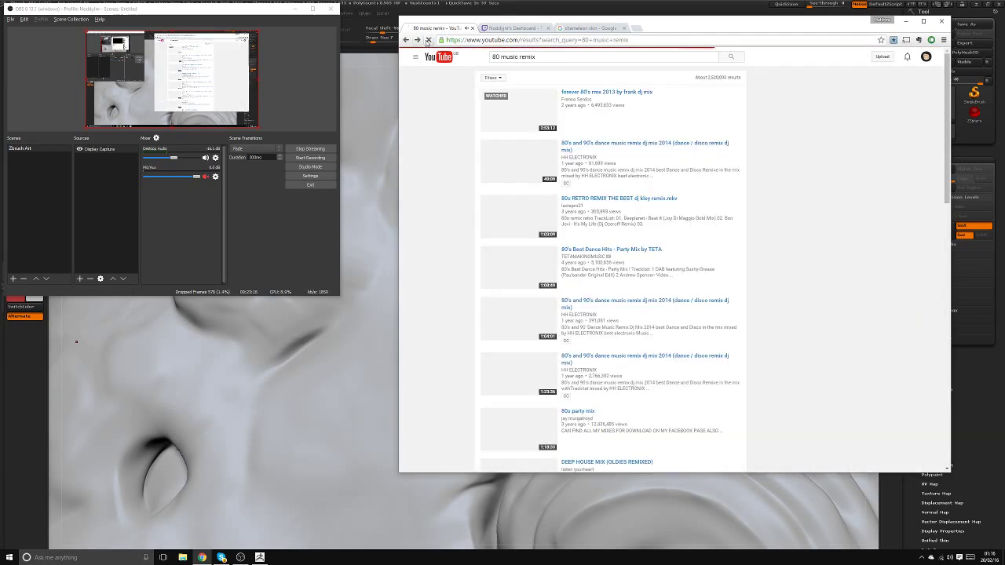
left_click(406, 41)
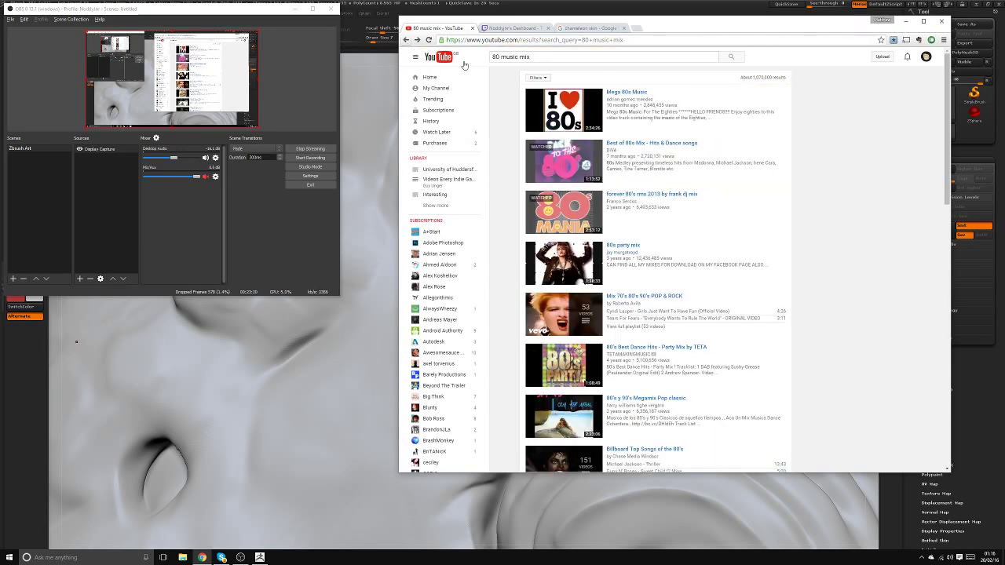
left_click(565, 159)
left_click(906, 21)
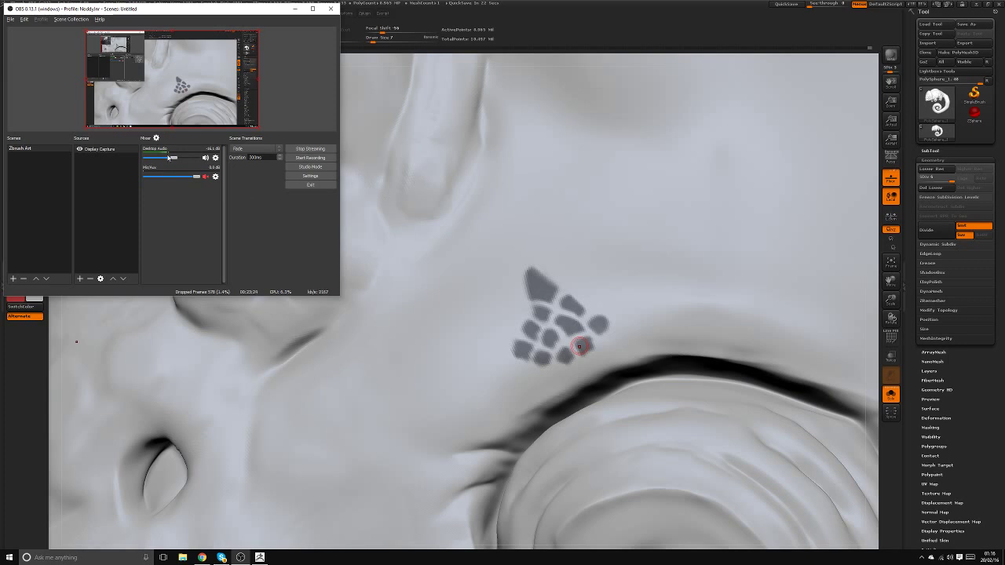
- Turn down OBS desktop audio, add two small cells under the scale patch, and smooth it
left_click_drag(168, 161, 157, 160)
left_click(554, 375)
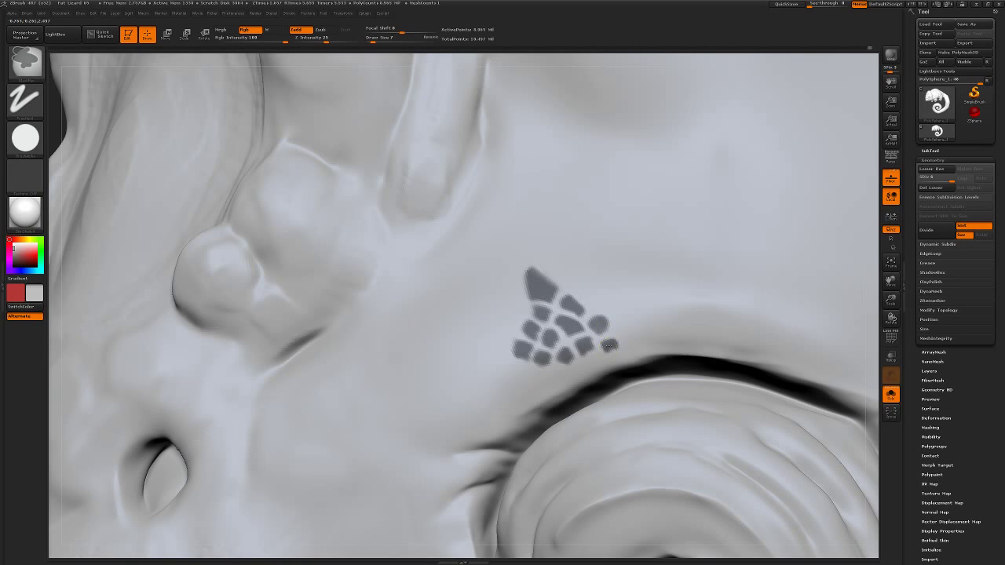
left_click(550, 378)
left_click(530, 375)
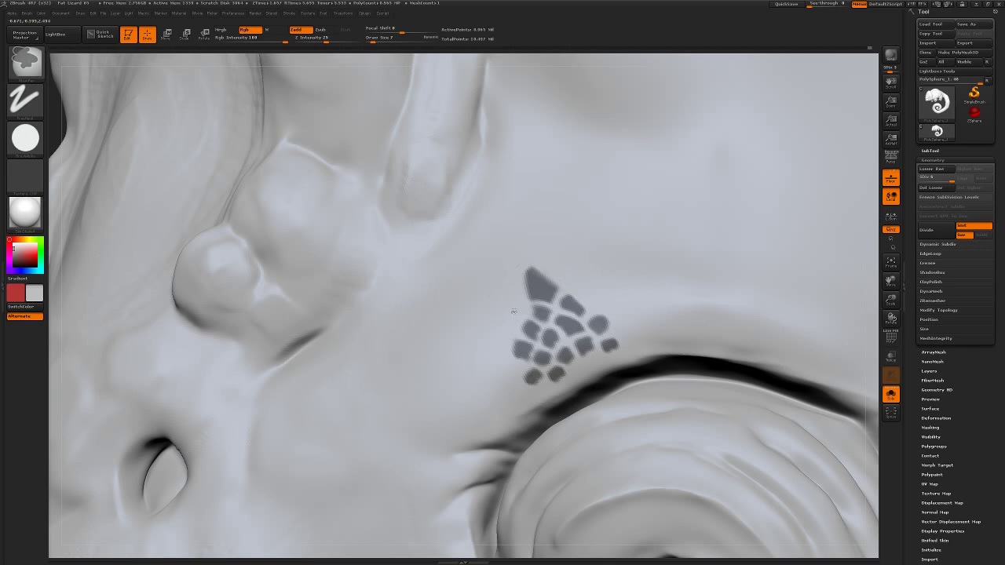
left_click_drag(514, 311, 555, 256, "shift")
- Undo the smoothing twice and add scale cells along the left edge and upper right
key("ctrl+z")
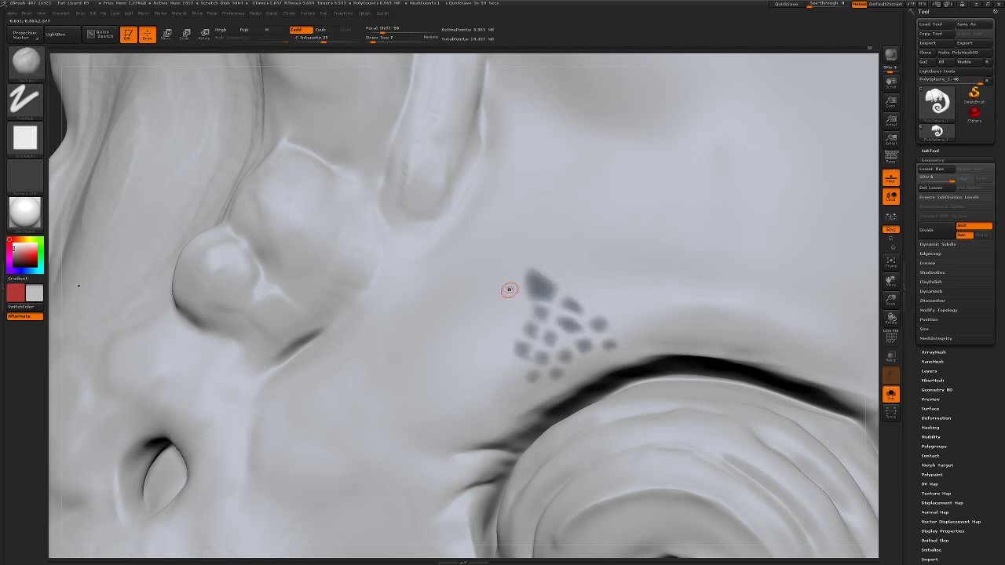
key("ctrl+z")
key("s")
key("t")
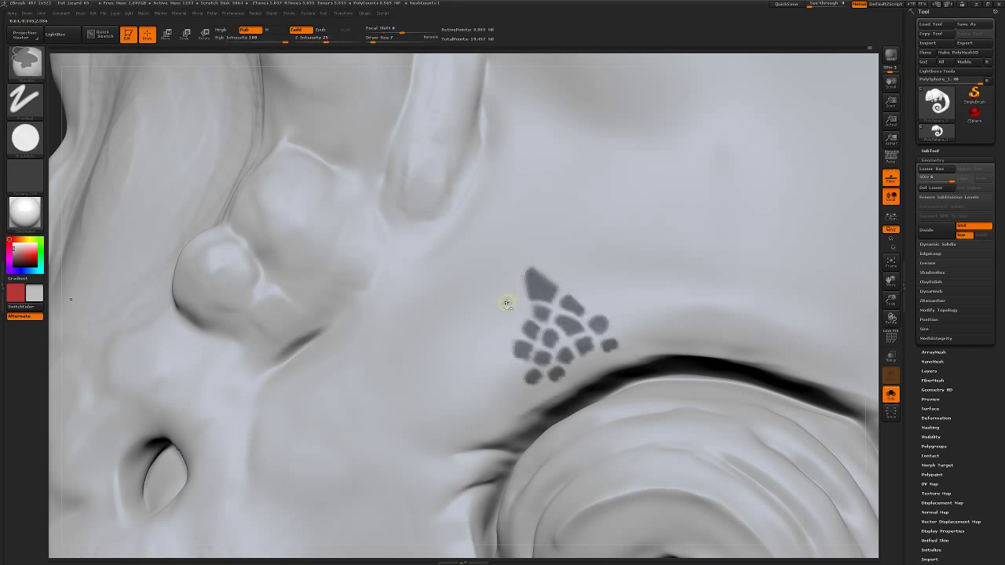
mouse_move(518, 300)
left_mouse_down()
mouse_move(511, 328)
mouse_move(511, 294)
left_mouse_up()
left_click_drag(486, 345, 491, 347)
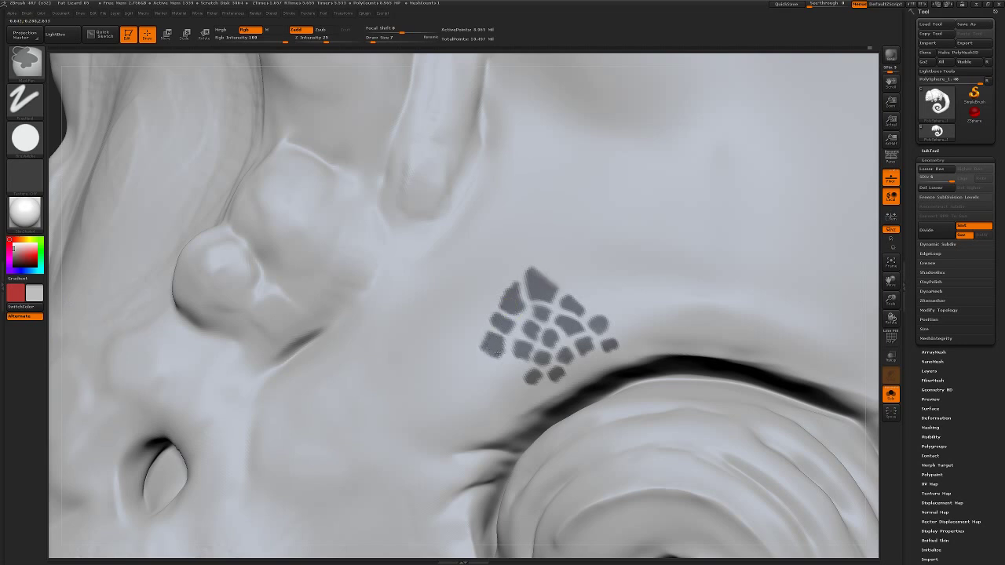
left_click_drag(593, 299, 565, 279)
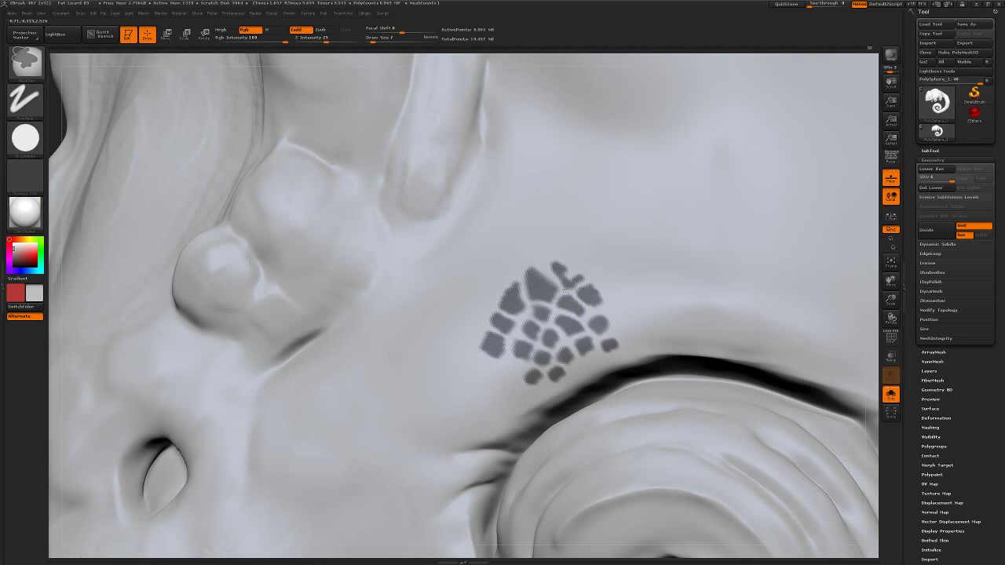
left_click_drag(564, 289, 566, 266)
- Fill in small cells at the lower-left, gaps, lower and lower-right edges, and upper right
left_click_drag(504, 367, 503, 372)
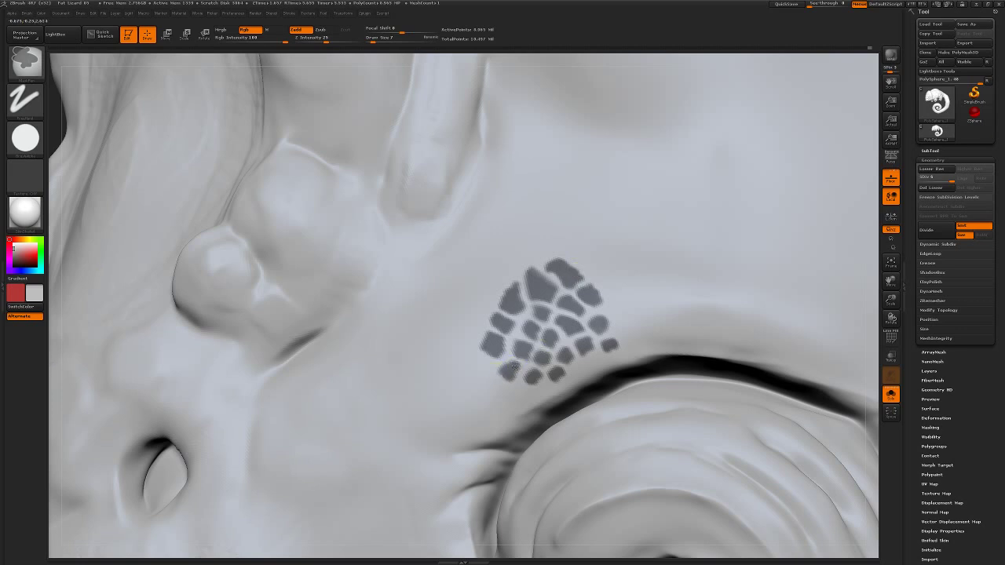
left_click(524, 333)
left_click(574, 371)
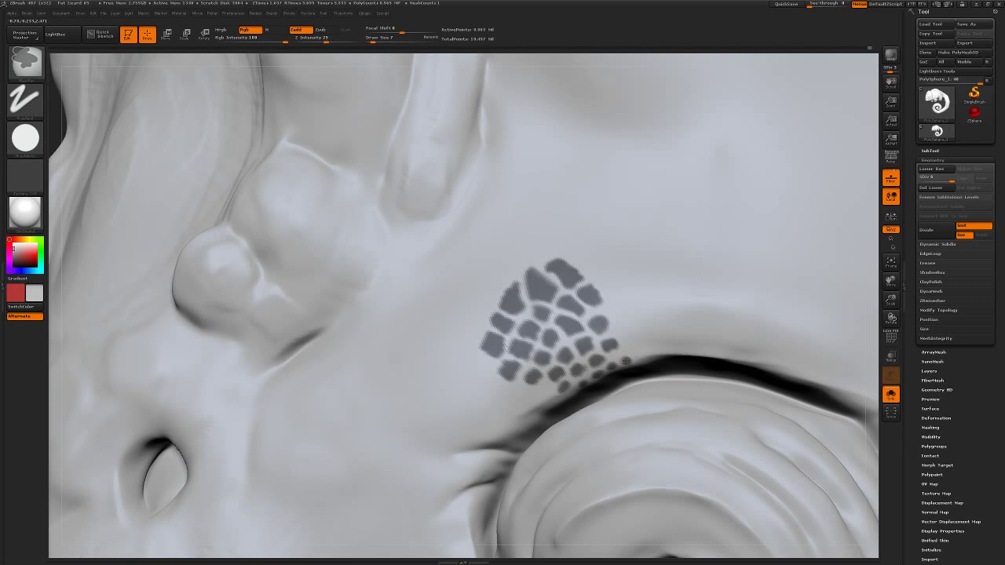
left_click_drag(639, 354, 625, 359)
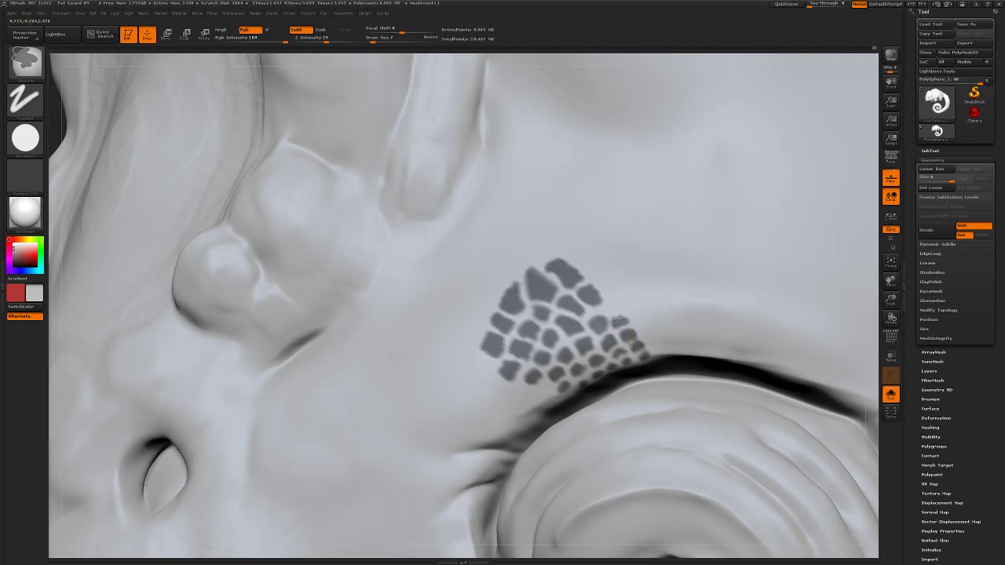
left_click(612, 303)
left_click(609, 305)
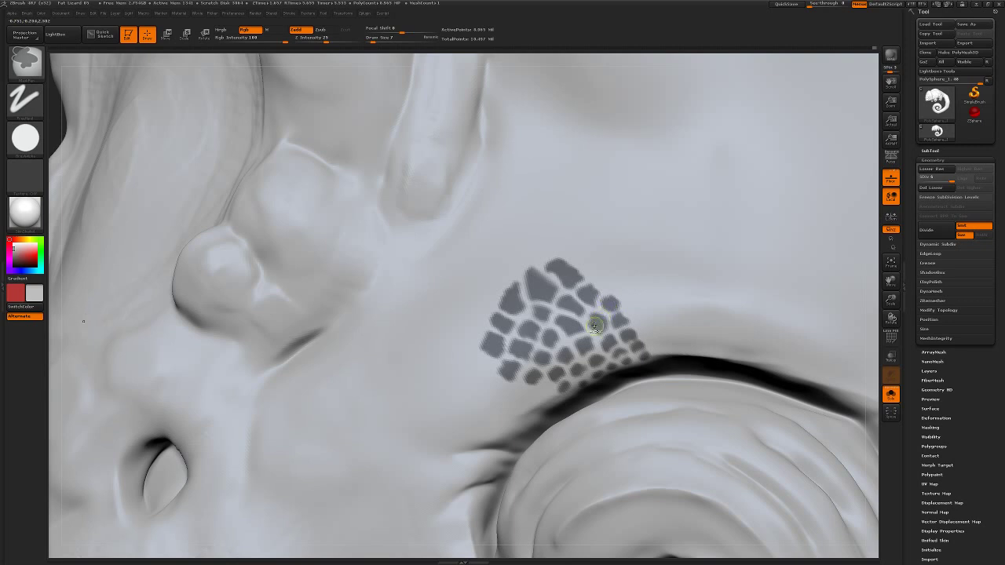
key("shift")
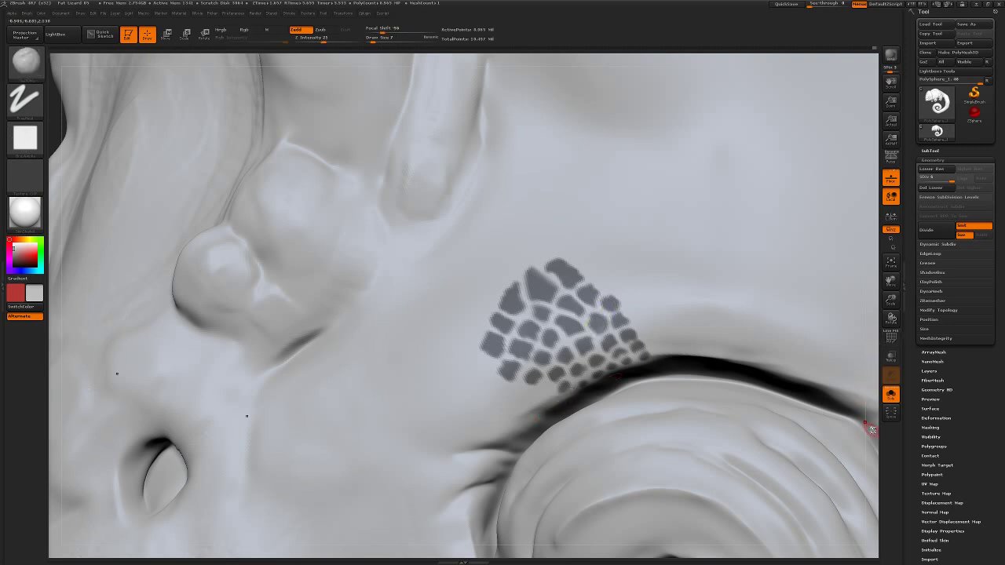
- Stamp a band of small cells along the patch's lower-left edge toward the eye's rim
left_click_drag(872, 430, 852, 393)
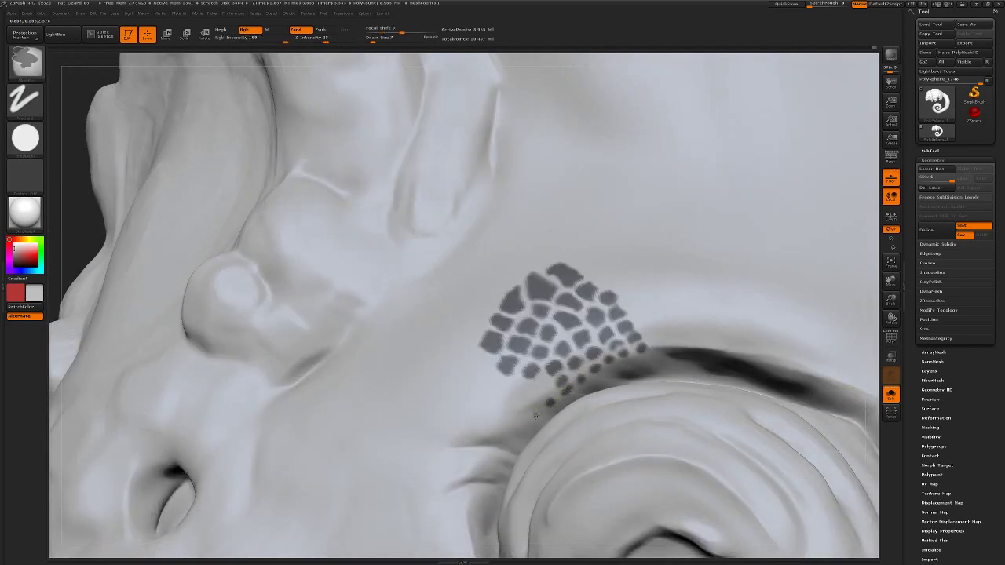
left_click_drag(537, 413, 520, 429)
left_click(530, 401)
left_click(520, 387)
left_click(513, 415)
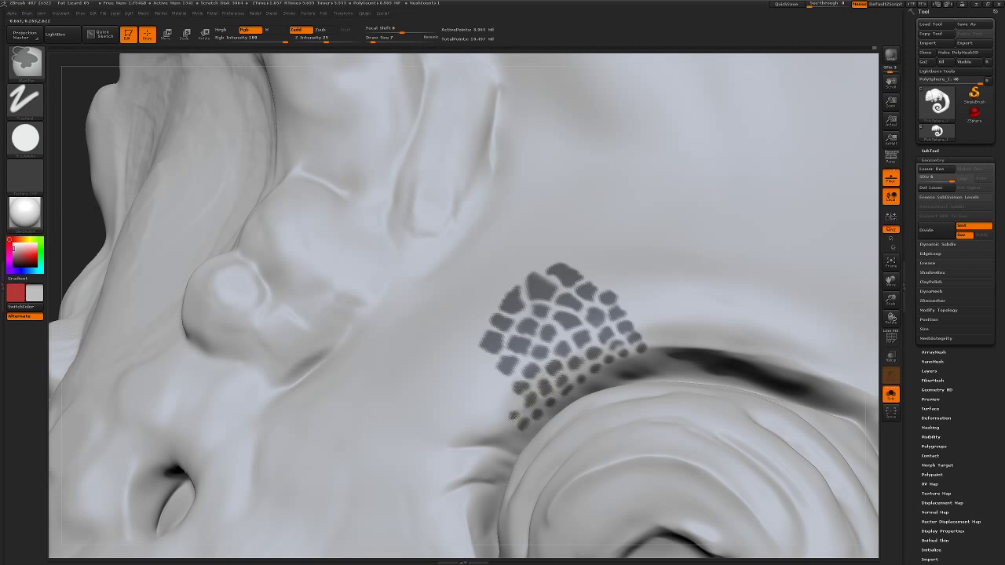
left_click(510, 401)
left_click(498, 387)
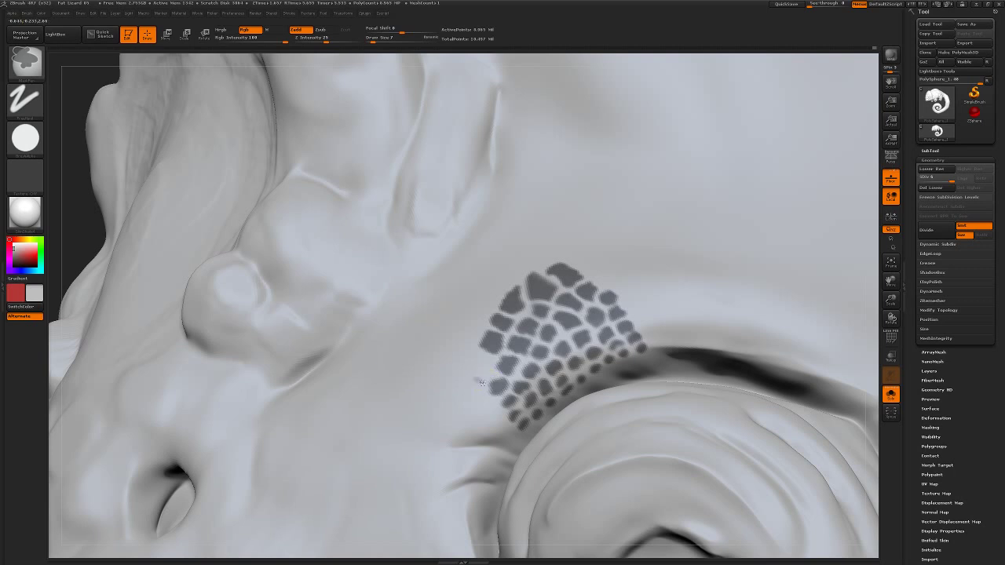
left_click(483, 373)
left_click(475, 374)
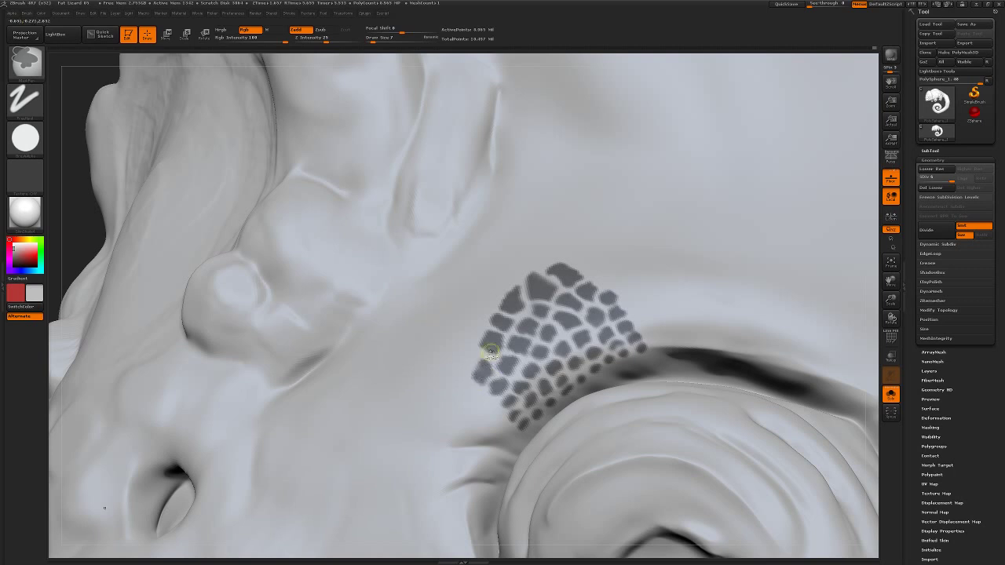
left_click(491, 355)
left_click(478, 369)
- Switch to Smooth and raise Draw Size to 37
key("shift")
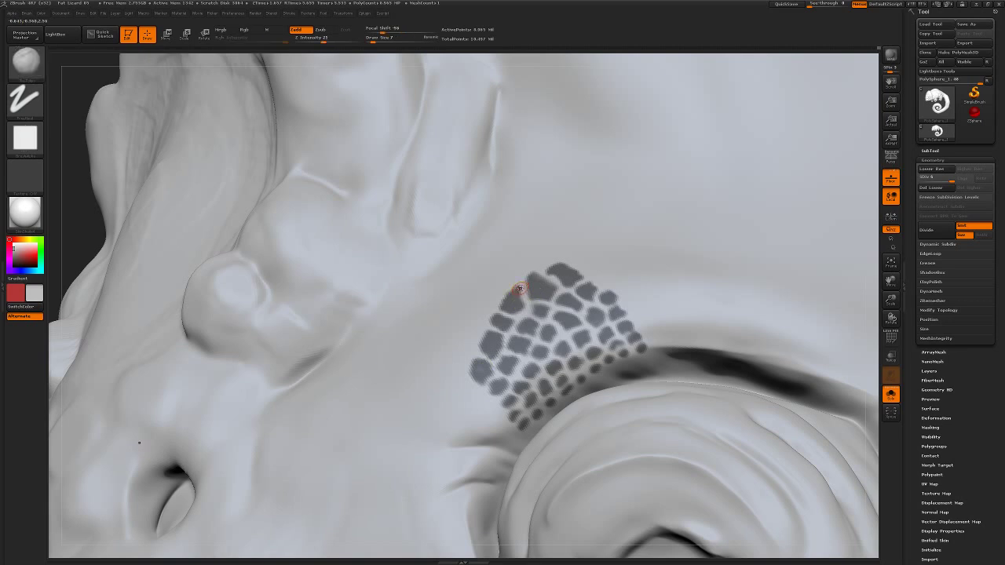
key("b")
left_click_drag(374, 41, 381, 41)
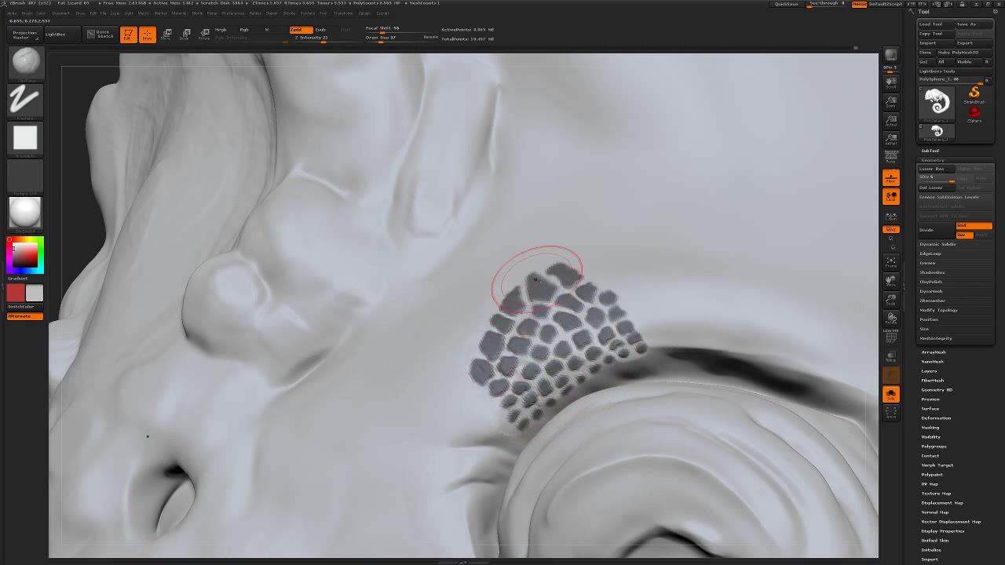
- Mask the scale cells by their painted colour and invert the mask
key("shift")
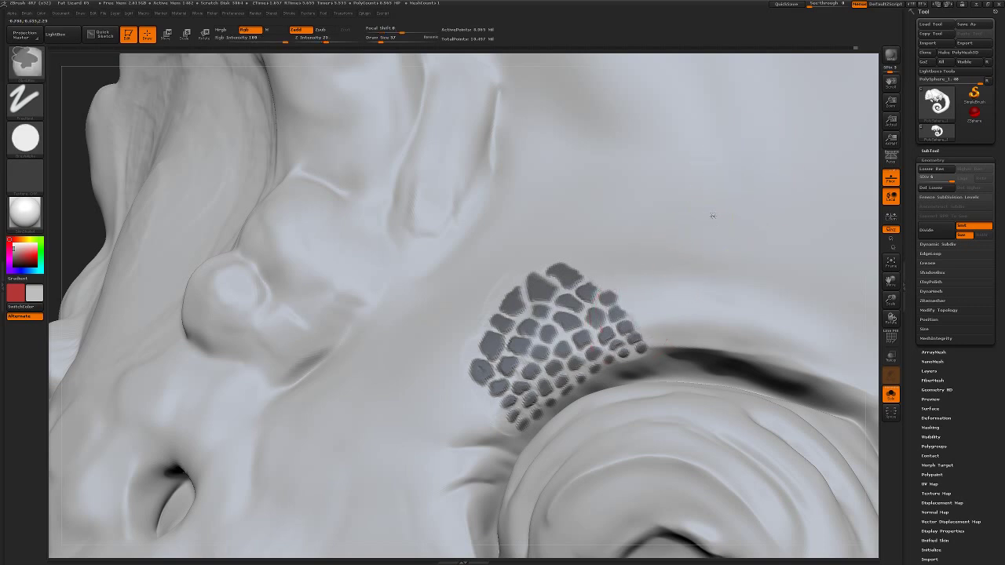
left_click(634, 314, "ctrl")
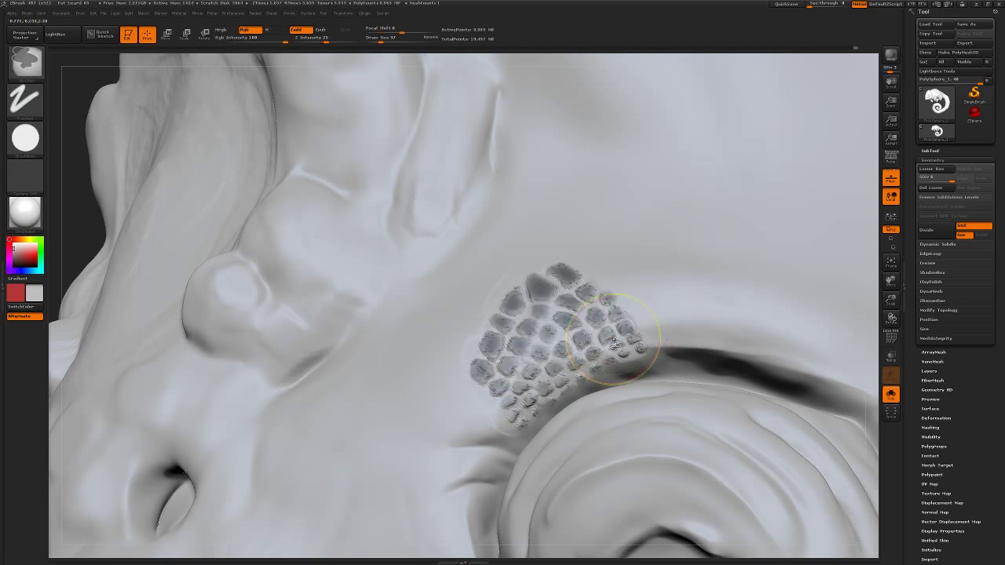
left_click(91, 245, "ctrl")
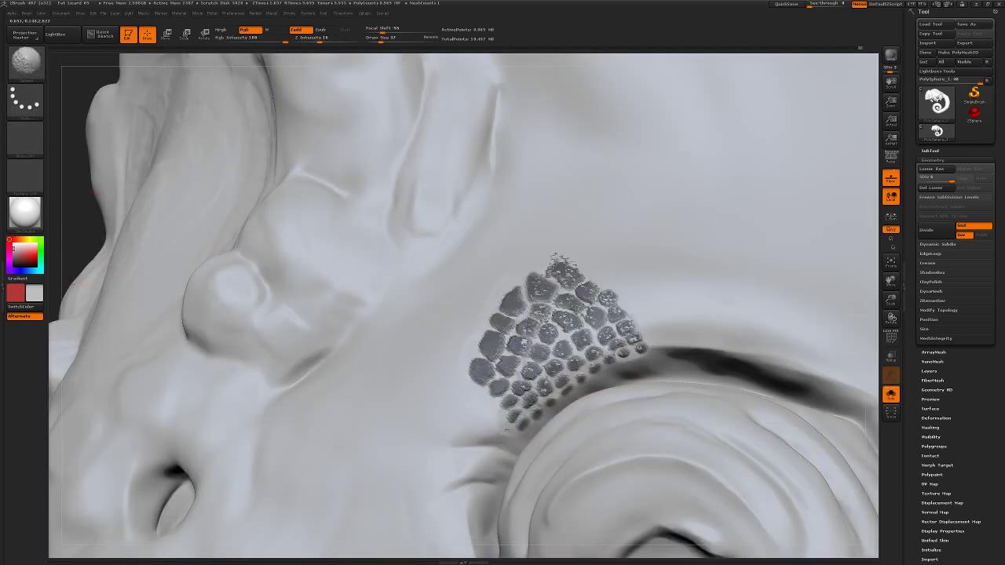
- Inflate the scales with a freehand brush at Draw Size 12, then clear the mask
left_click_drag(381, 39, 374, 39)
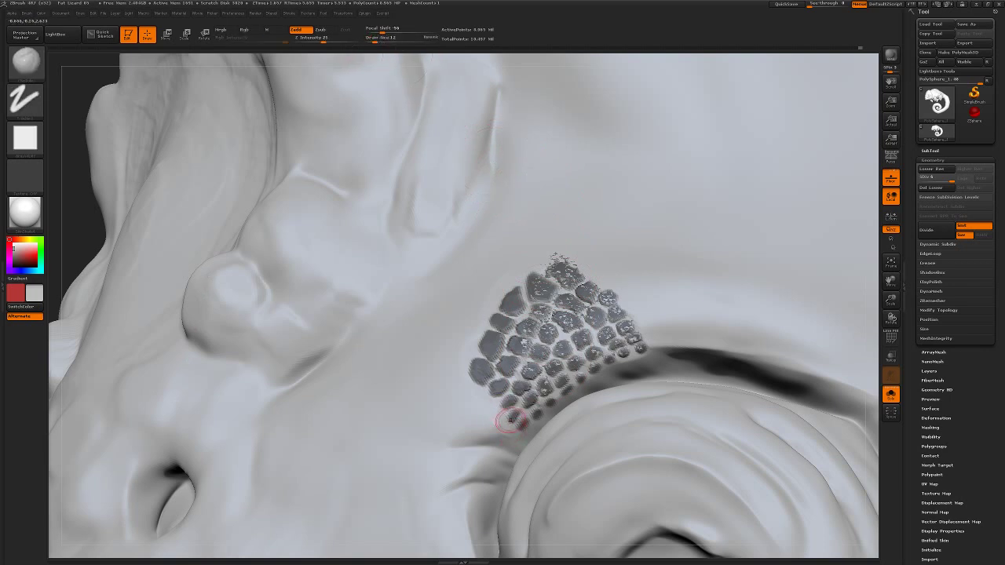
key("b")
key("s")
key("t")
left_click_drag(99, 244, 104, 251, "ctrl")
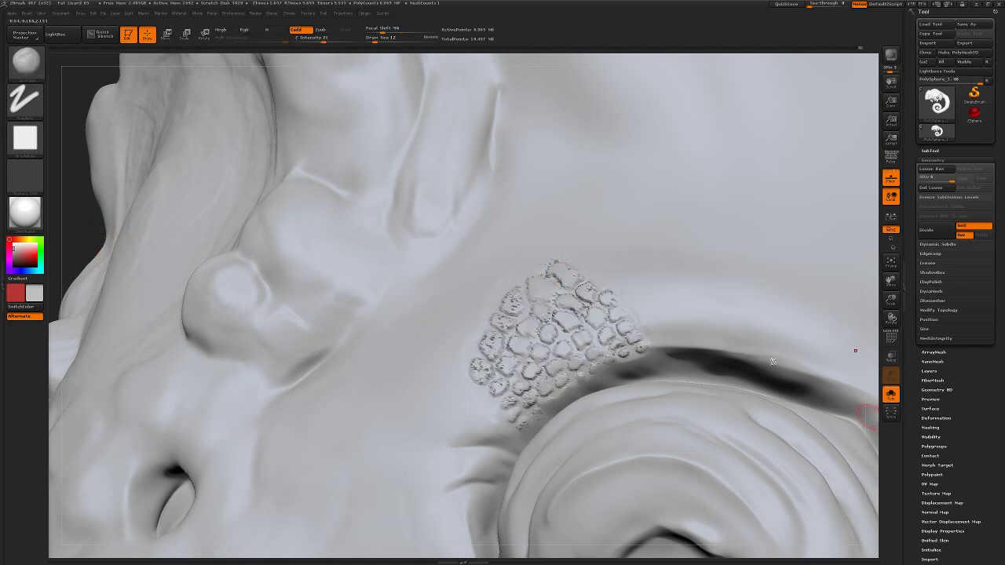
key("f")
mouse_move(690, 134)
left_mouse_down("alt")
mouse_move(698, 149)
mouse_move(351, 442)
left_mouse_up("alt")
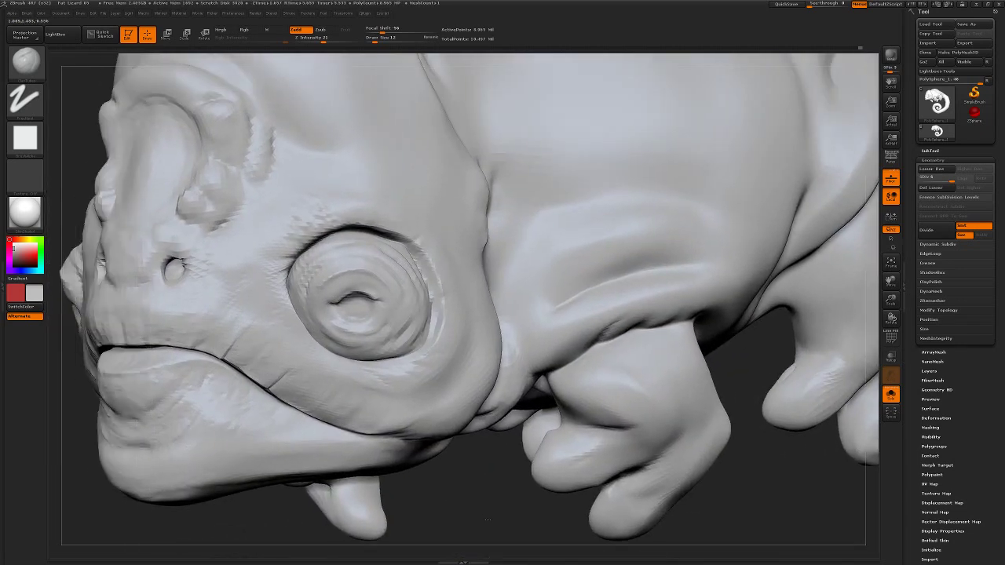
mouse_move(487, 519)
left_mouse_down()
mouse_move(180, 155)
mouse_move(178, 189)
left_mouse_up()
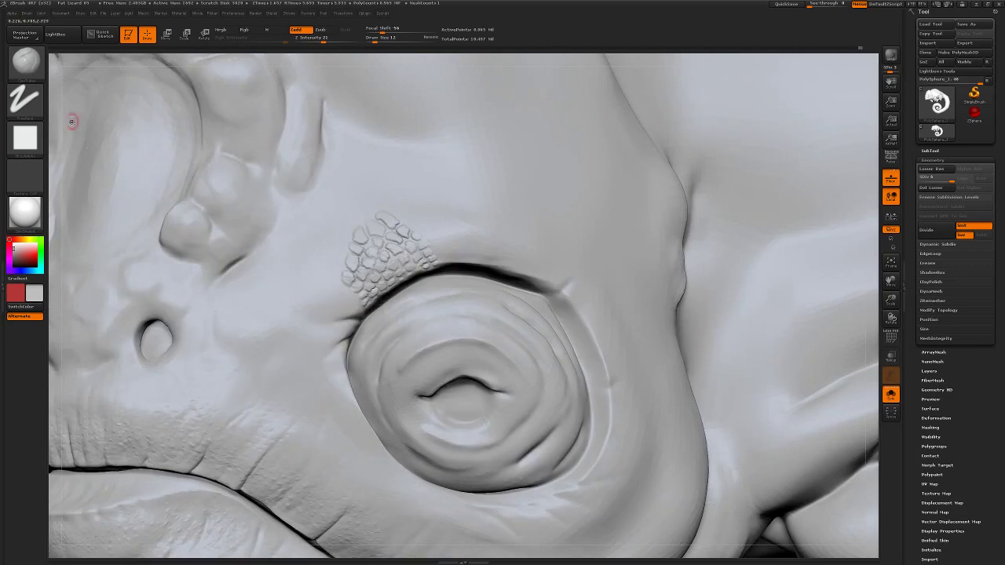
- Stamp extra scale detail beside the eye on the head's left side
left_click_drag(51, 119, 193, 199)
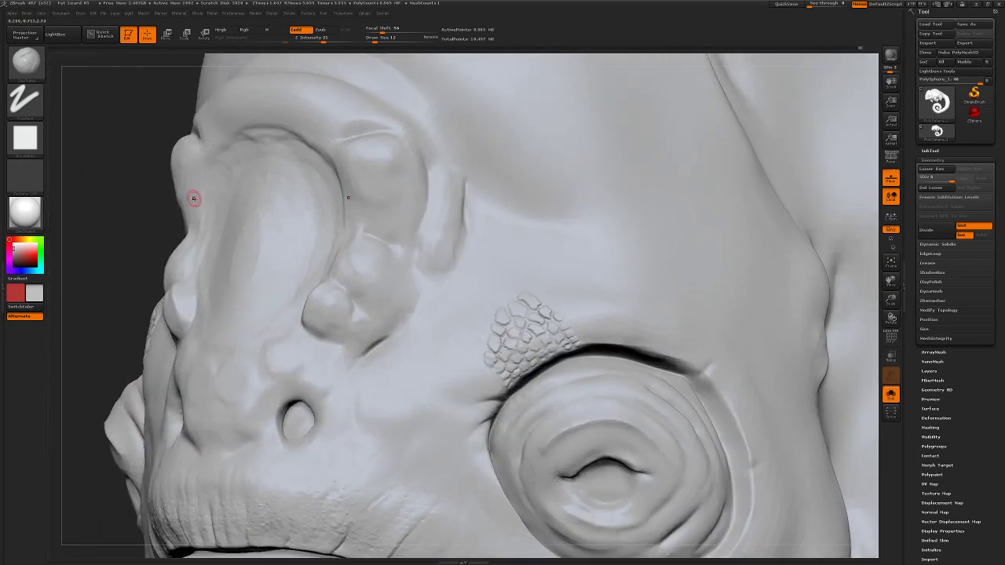
key("b")
key("s")
key("t")
left_click_drag(528, 345, 503, 344)
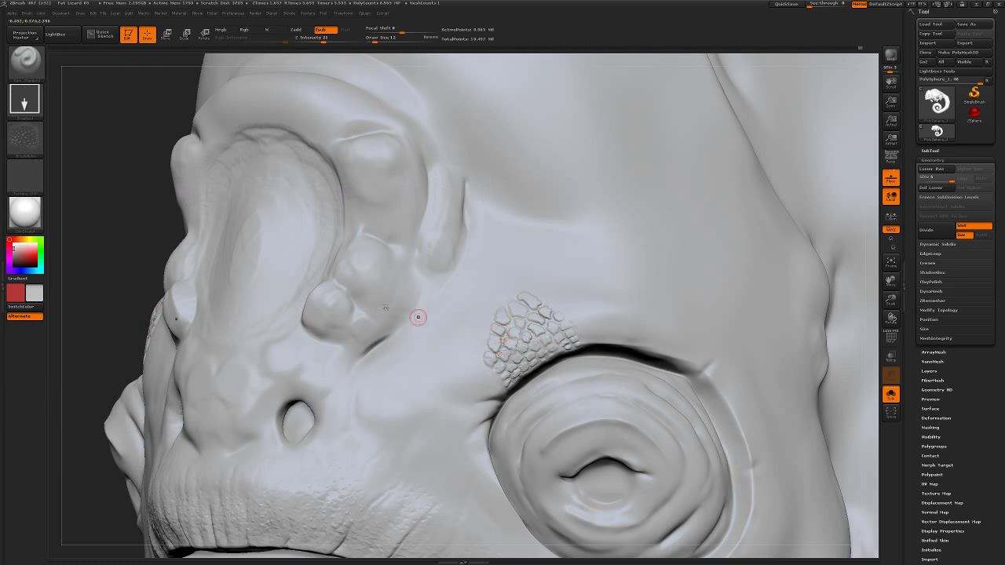
- Set the brush stroke to FreeHand and its alpha to 54, then Alpha 45
left_click(23, 100)
left_click(140, 102)
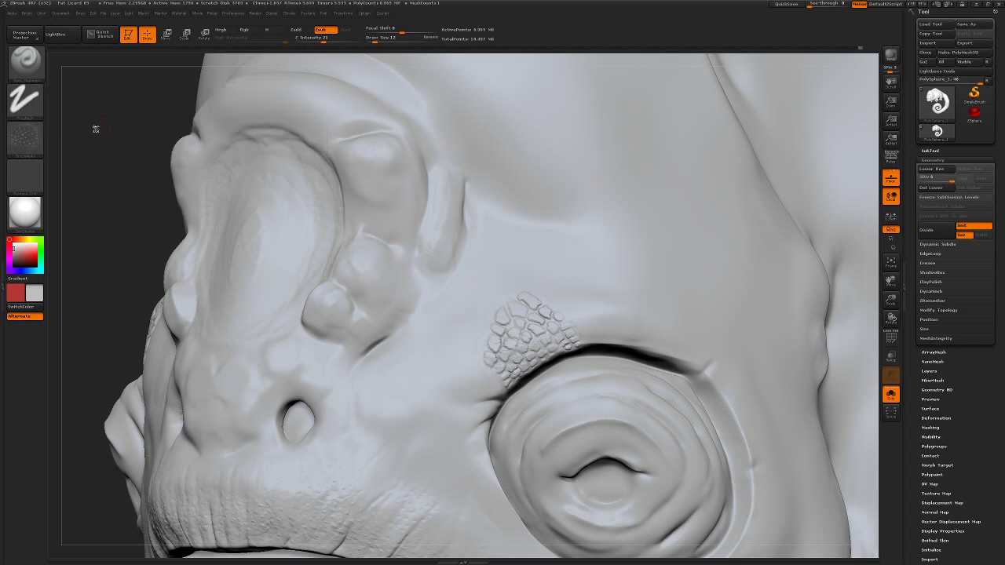
left_click(24, 137)
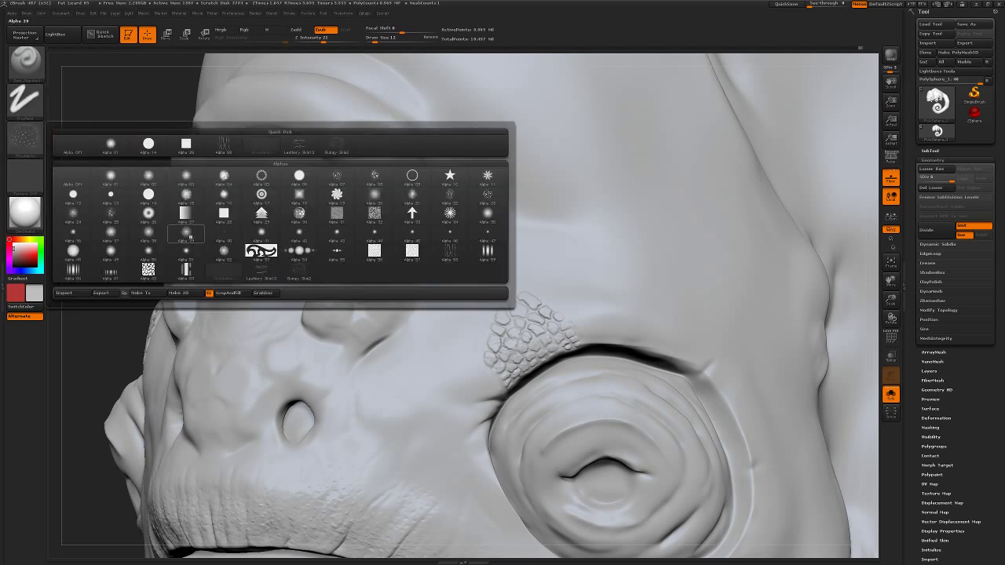
left_click(292, 259)
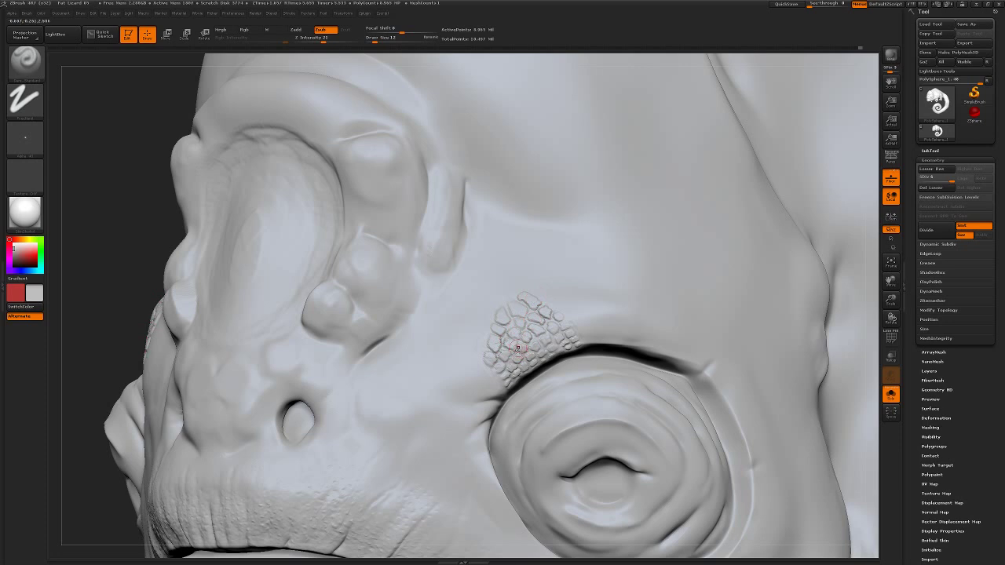
left_click(26, 61)
left_click(25, 138)
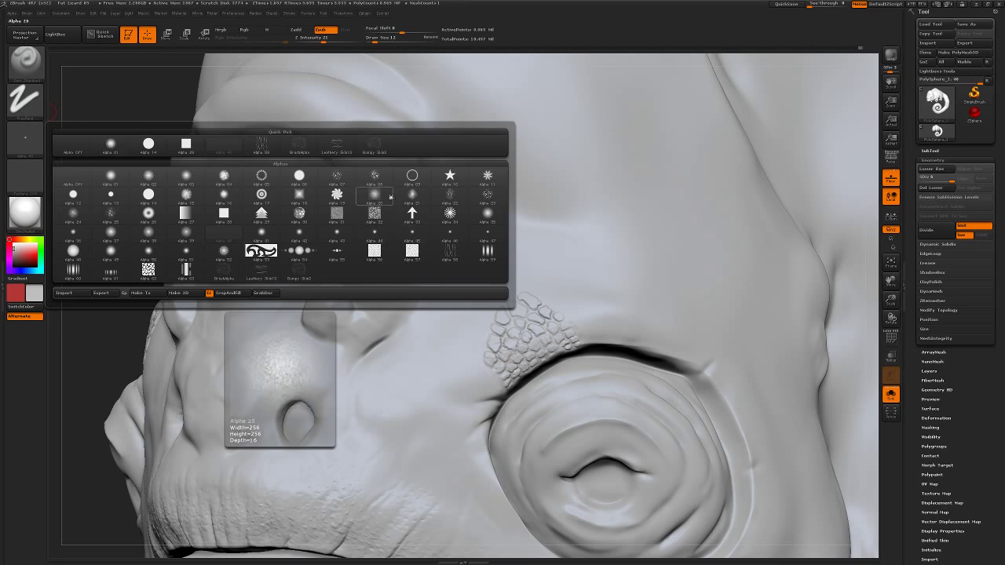
left_click(419, 240)
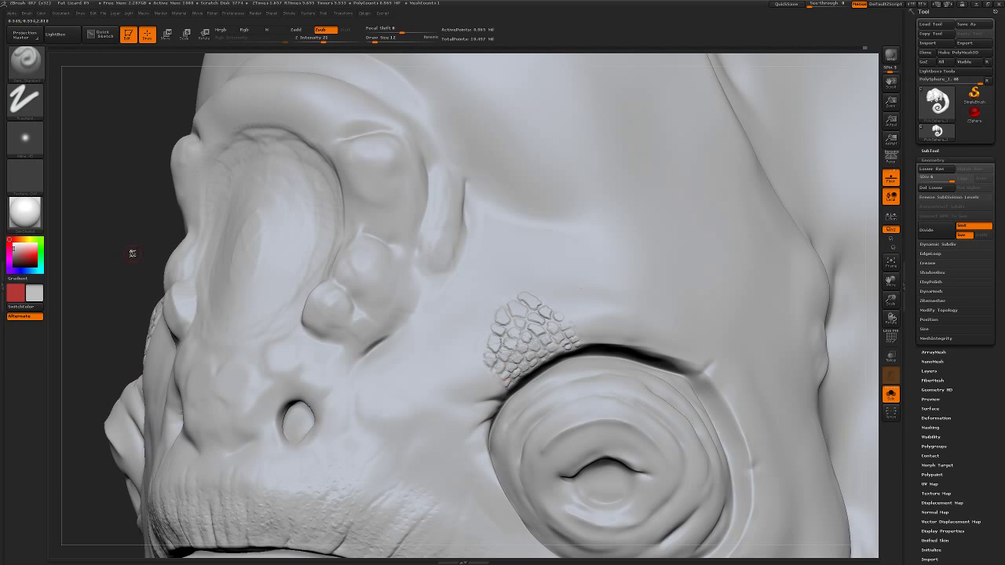
- Frame the creature, turn Solo off to show the horn and other subtools, then BPR-render a preview
mouse_move(130, 251)
left_mouse_down()
mouse_move(145, 196)
mouse_move(202, 261)
mouse_move(602, 359)
mouse_move(690, 270)
mouse_move(232, 259)
mouse_move(230, 269)
mouse_move(628, 225)
left_mouse_up()
key("f")
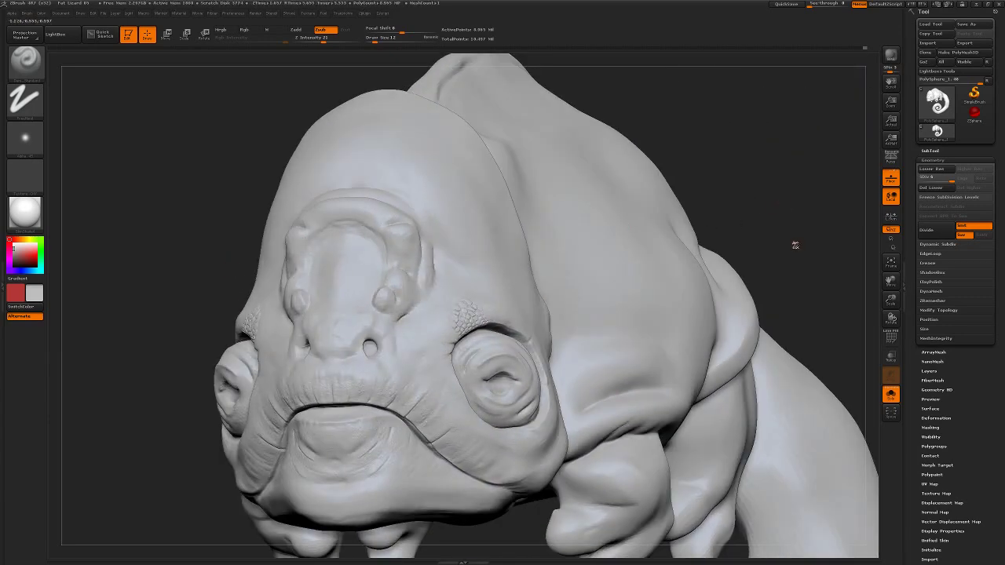
left_click_drag(795, 245, 855, 338)
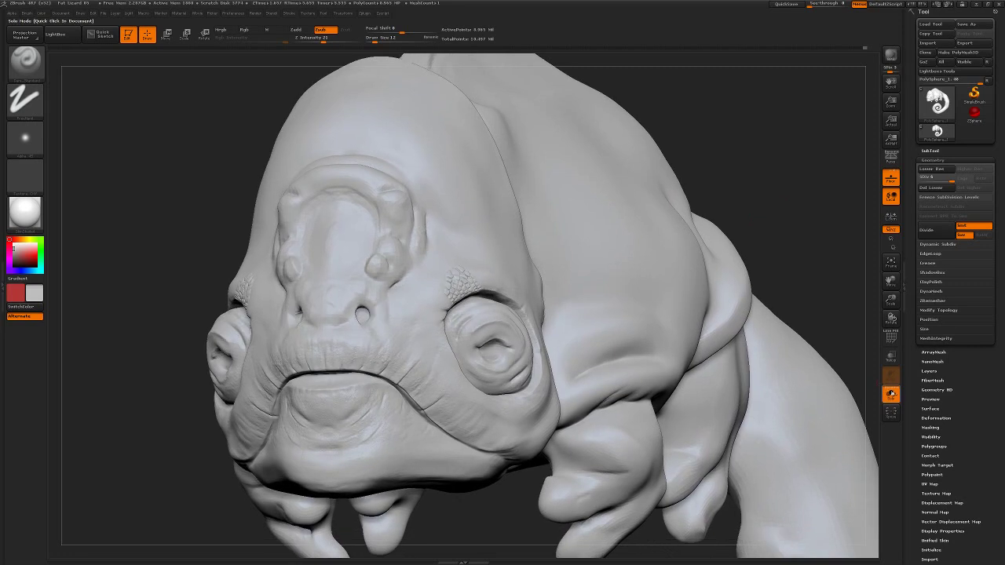
left_click(890, 394)
left_click(891, 55)
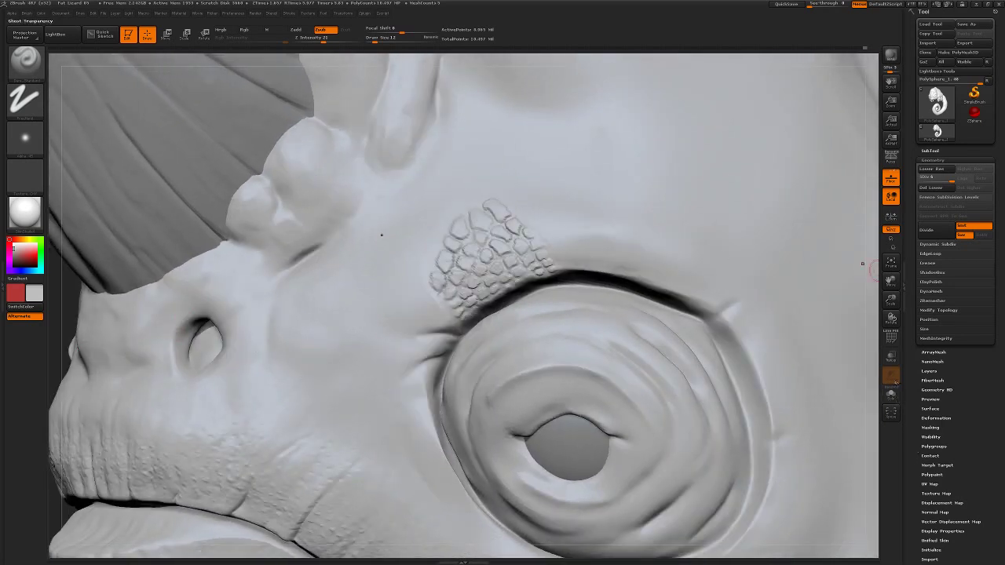
- Solo the head, press a dent beside the scale patch and stamp a single bead on the eye crease
left_click(892, 394)
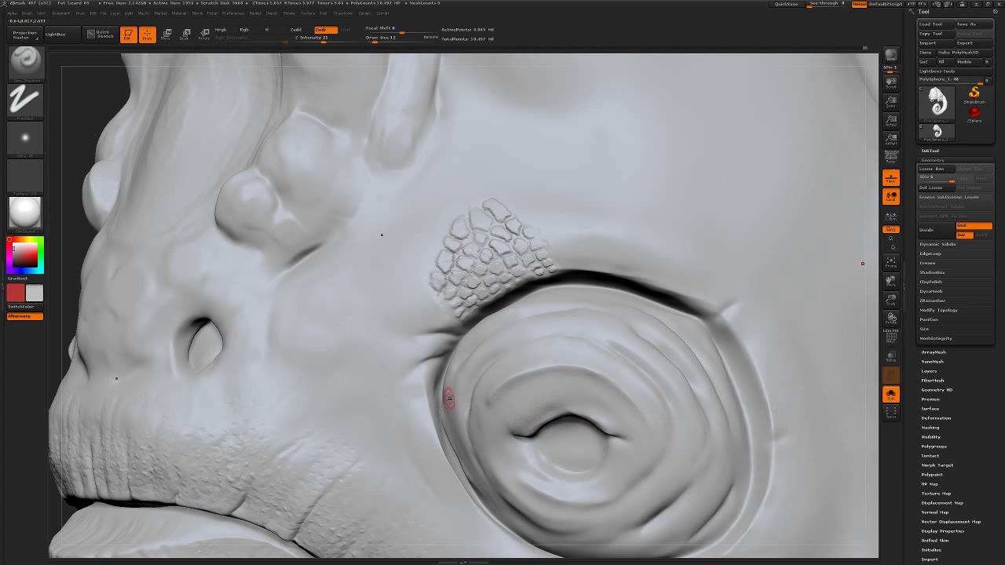
key("shift")
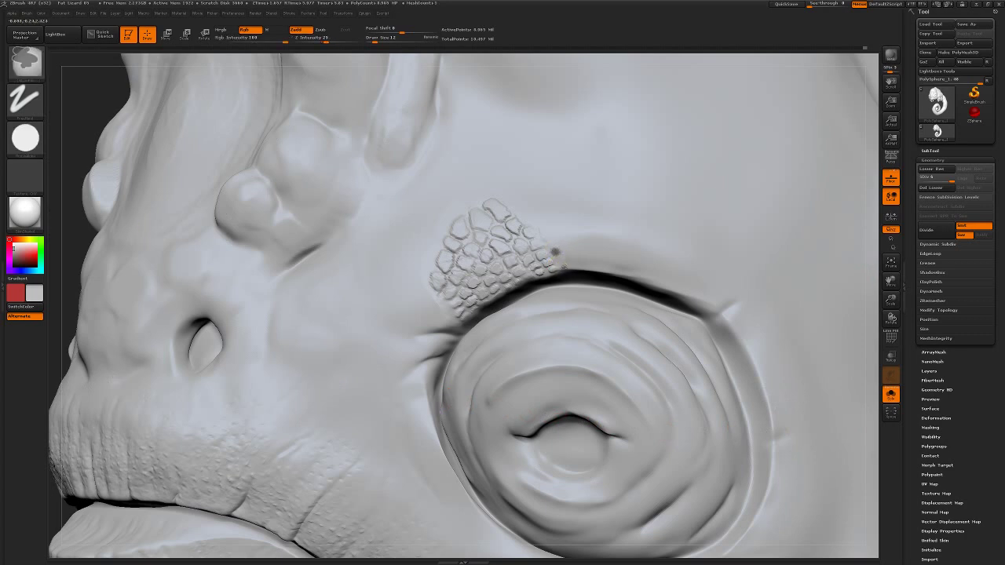
left_click(578, 269)
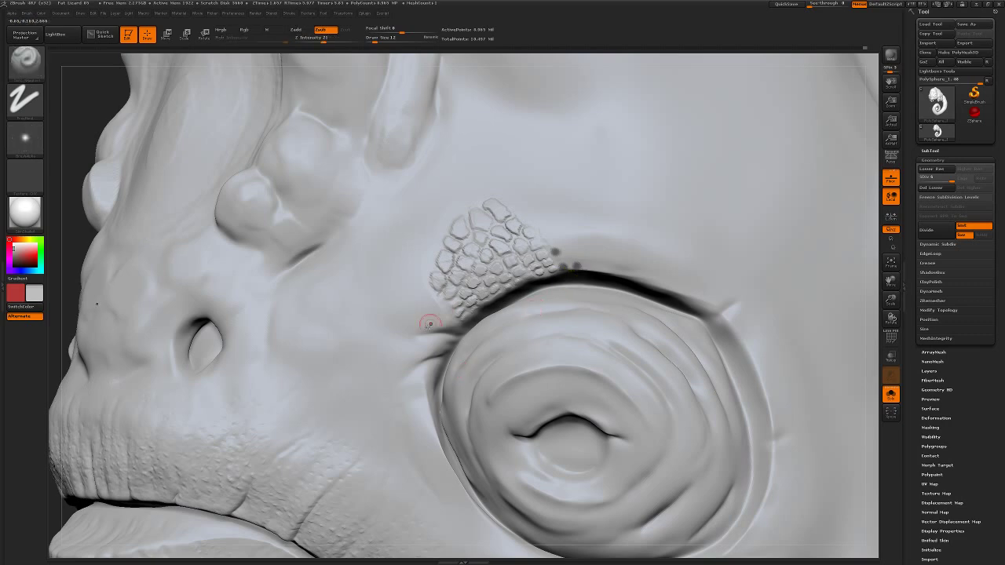
left_click_drag(71, 256, 70, 238)
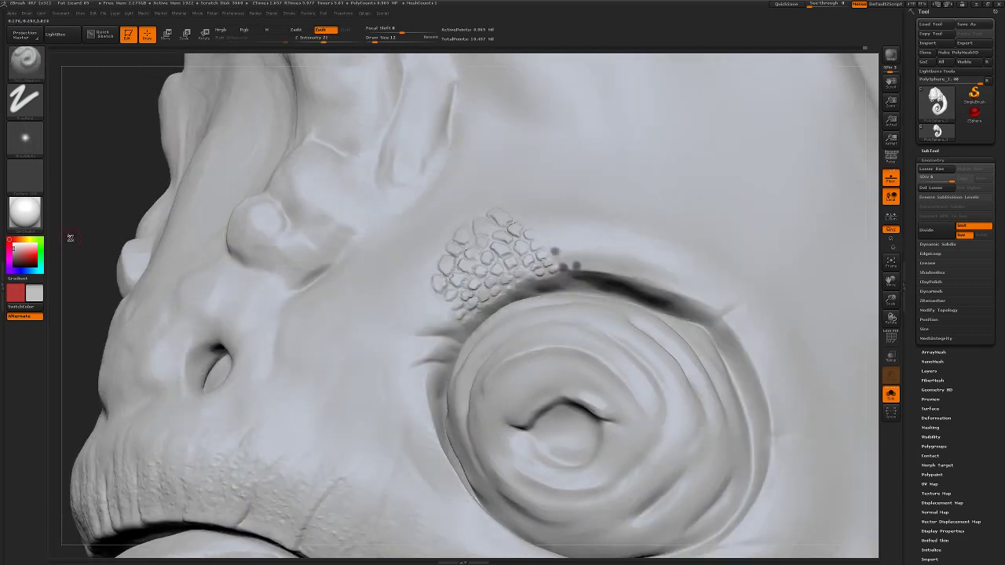
key("shift")
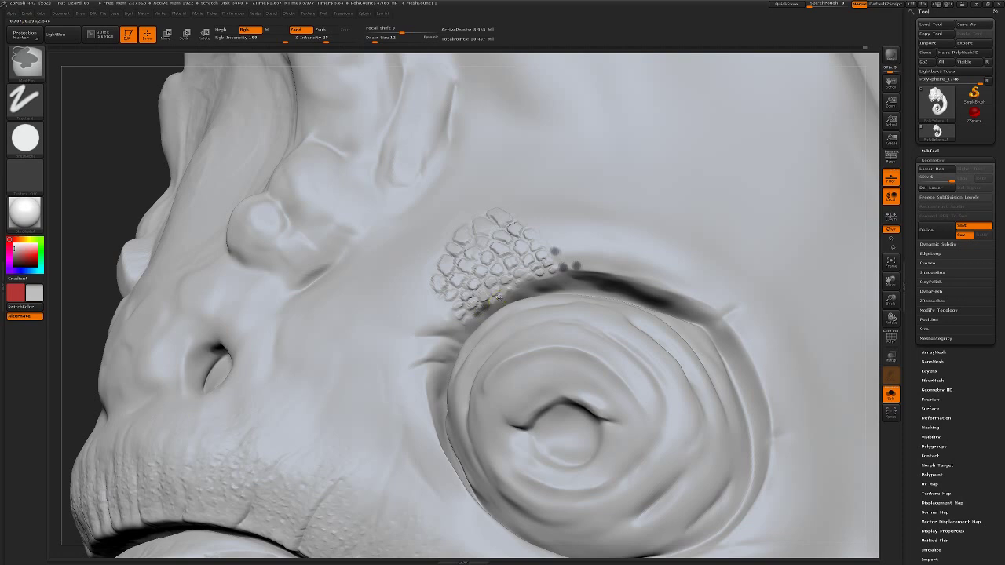
left_click_drag(498, 298, 428, 368)
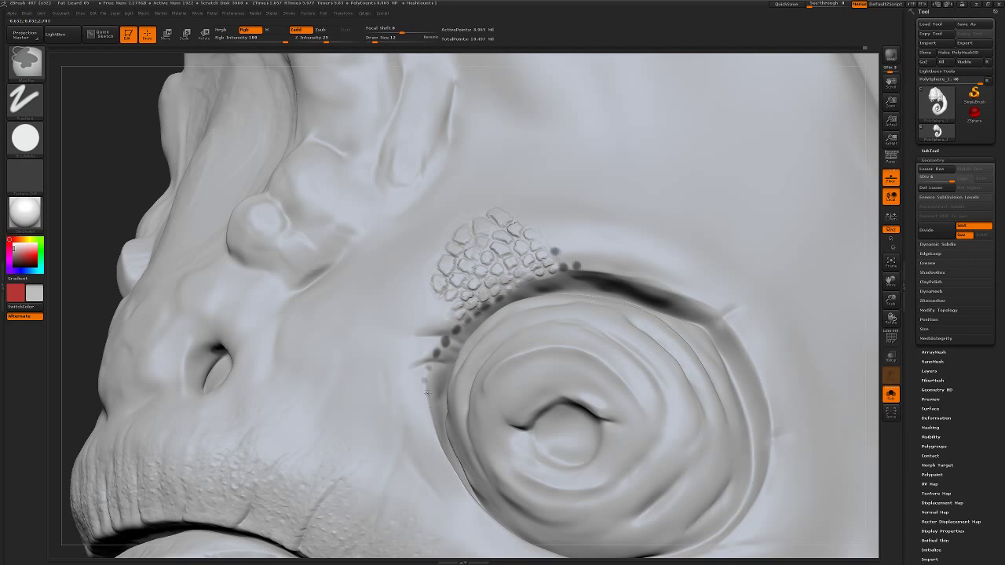
key("ctrl+z")
left_click_drag(423, 383, 427, 401)
- Try a run of raised Clay dots down the spiral's left edge, then undo it
key("b")
key("d")
key("s")
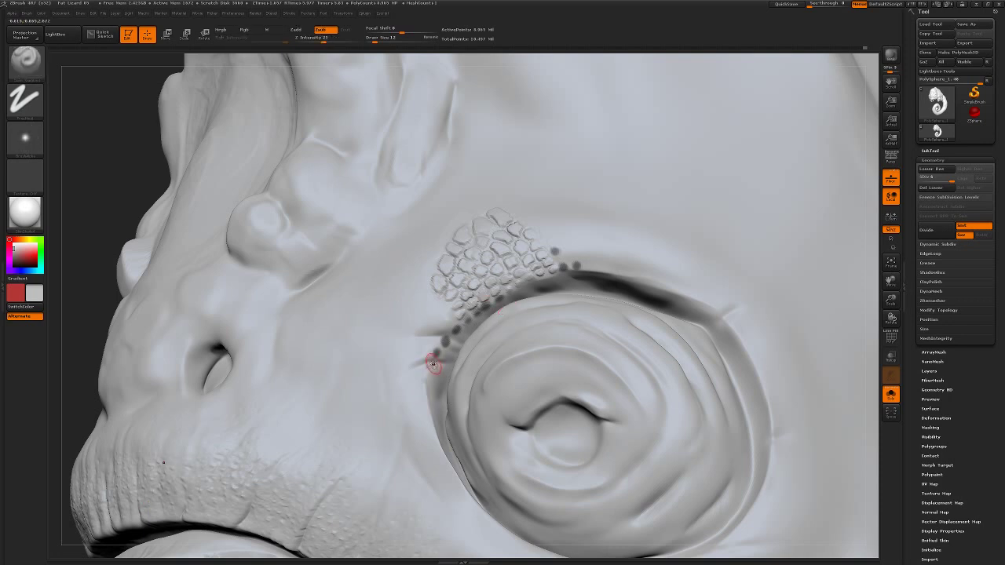
key("b")
key("c")
key("b")
left_click_drag(426, 380, 437, 433)
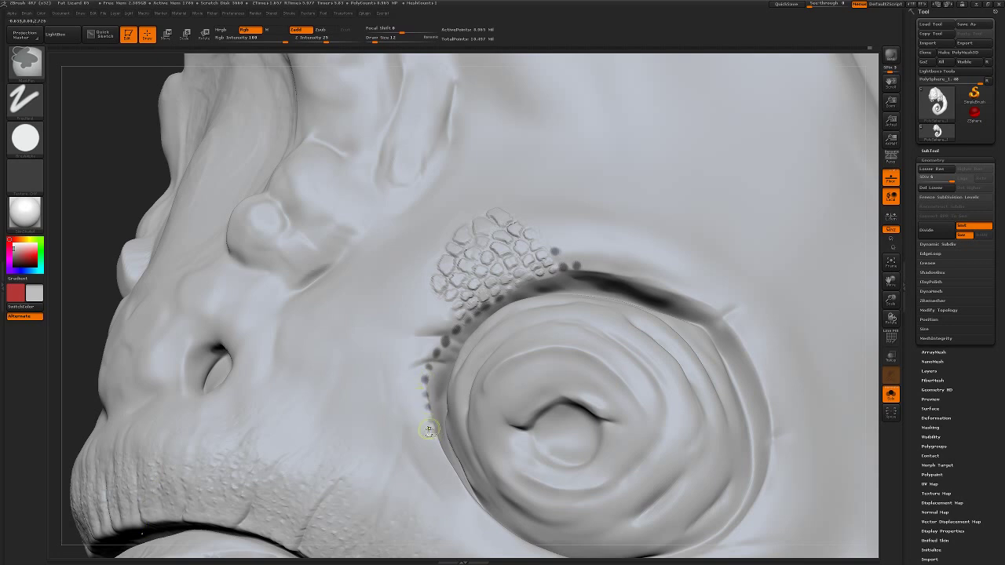
key("ctrl+z")
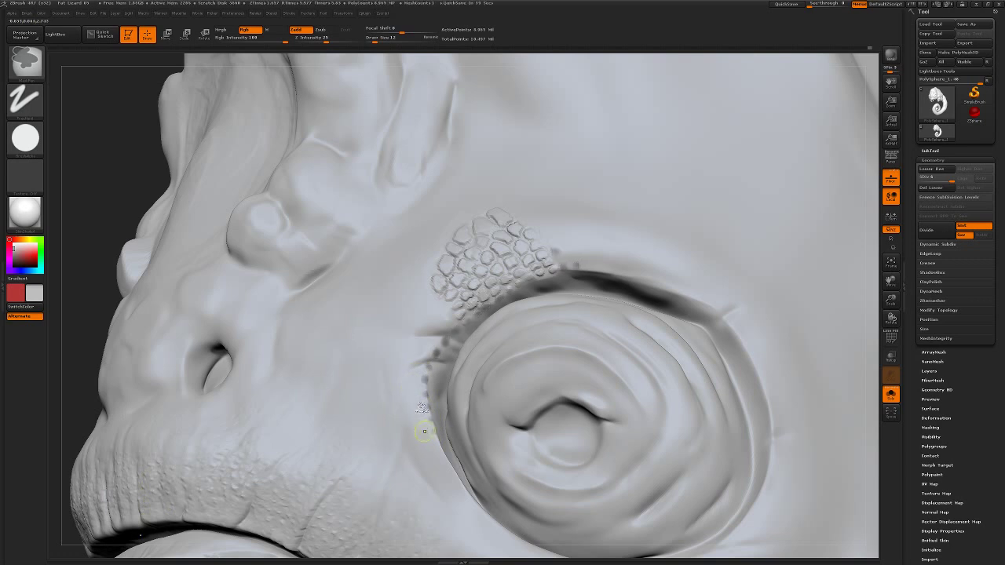
key("ctrl+shift+z")
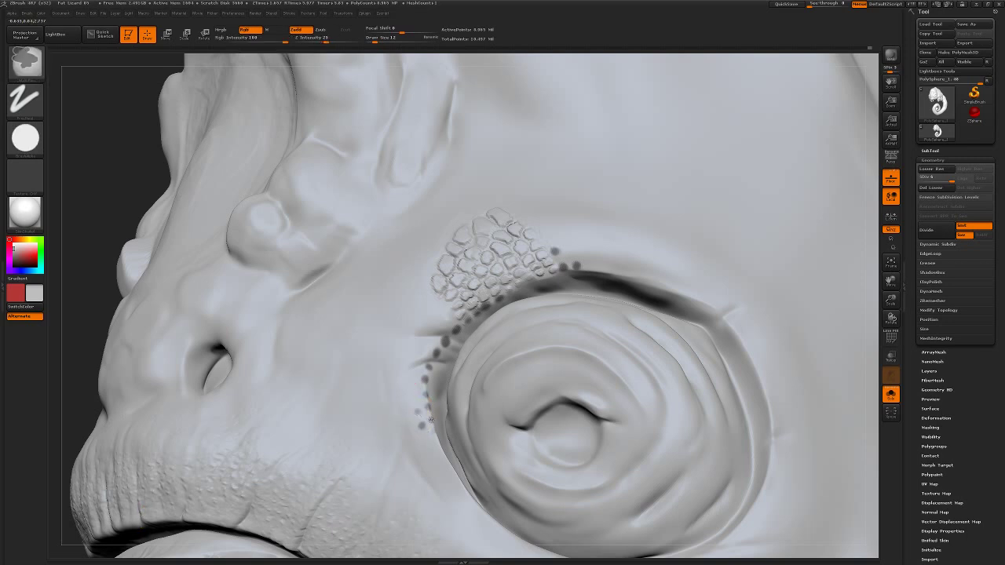
key("ctrl+z")
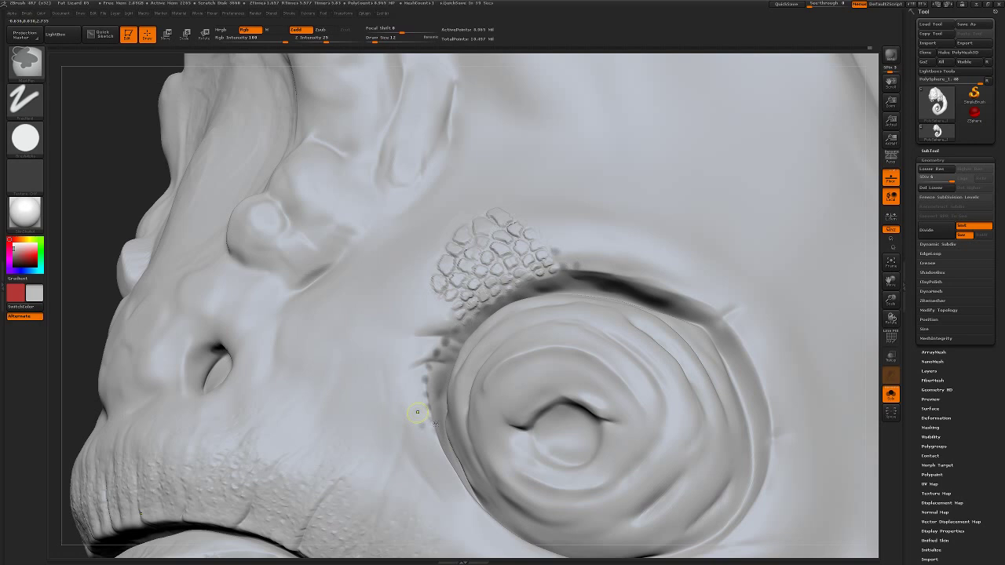
- Indent a row of small dots along the spiral's edge, then add a raised dot to it
key("b")
key("d")
key("a")
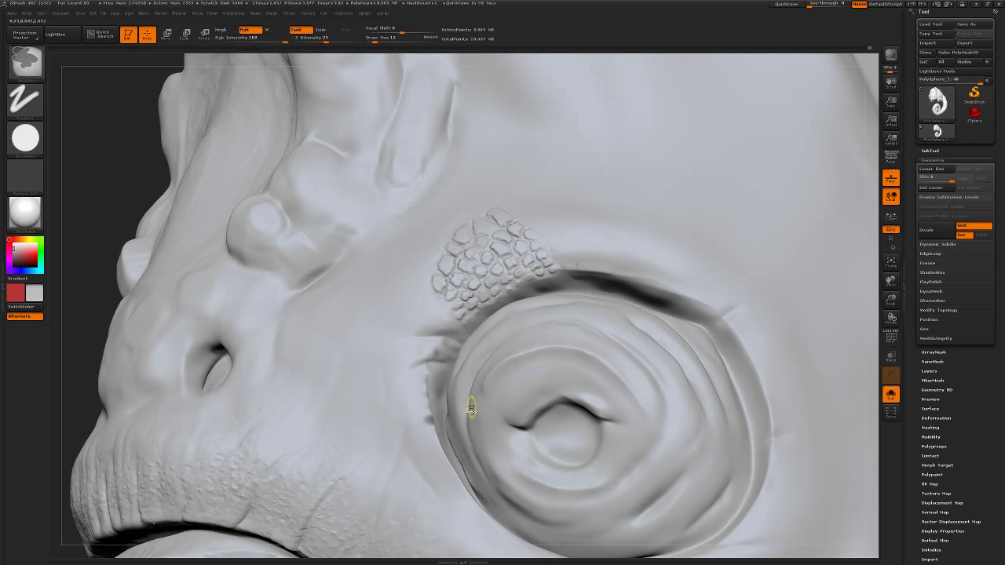
left_click_drag(578, 266, 473, 411)
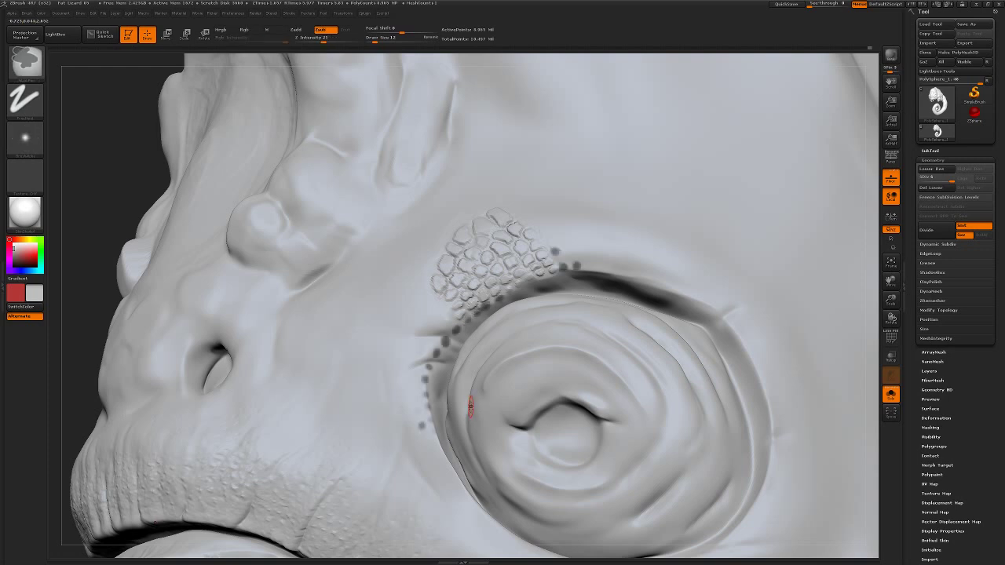
key("b")
key("c")
key("b")
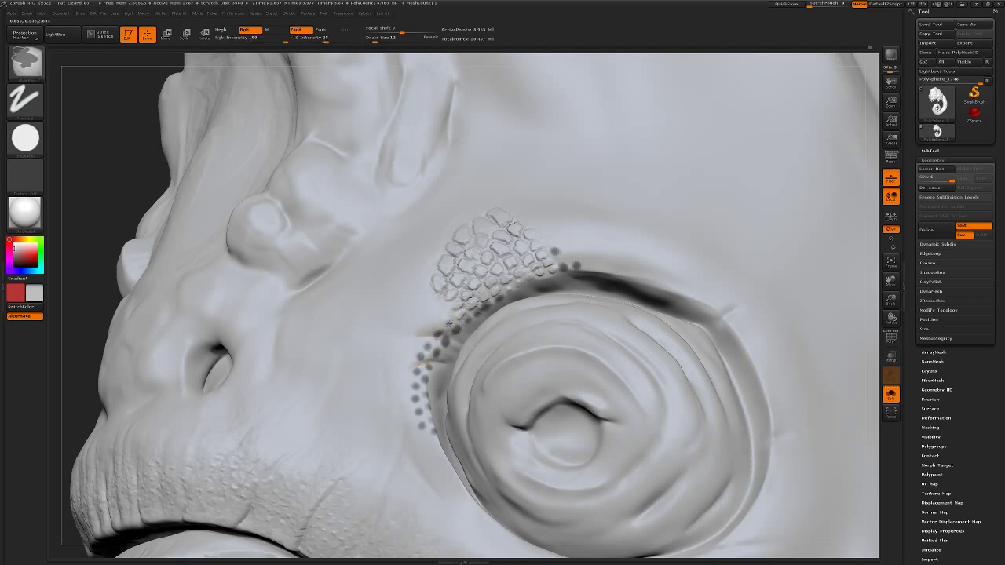
left_click(444, 313)
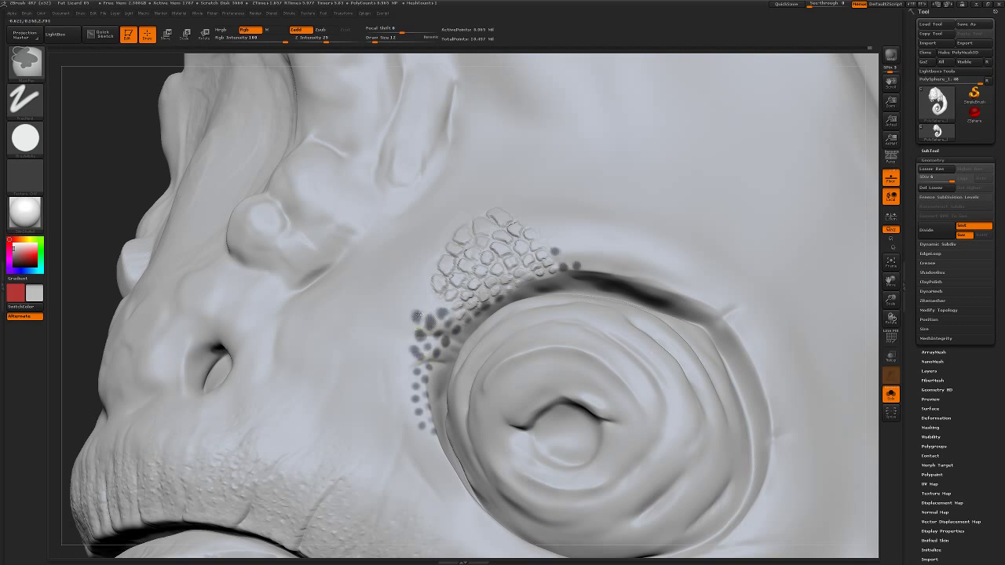
- Touch up the dotted crease edge with a few recessed and raised dots
left_click(423, 315)
key("1")
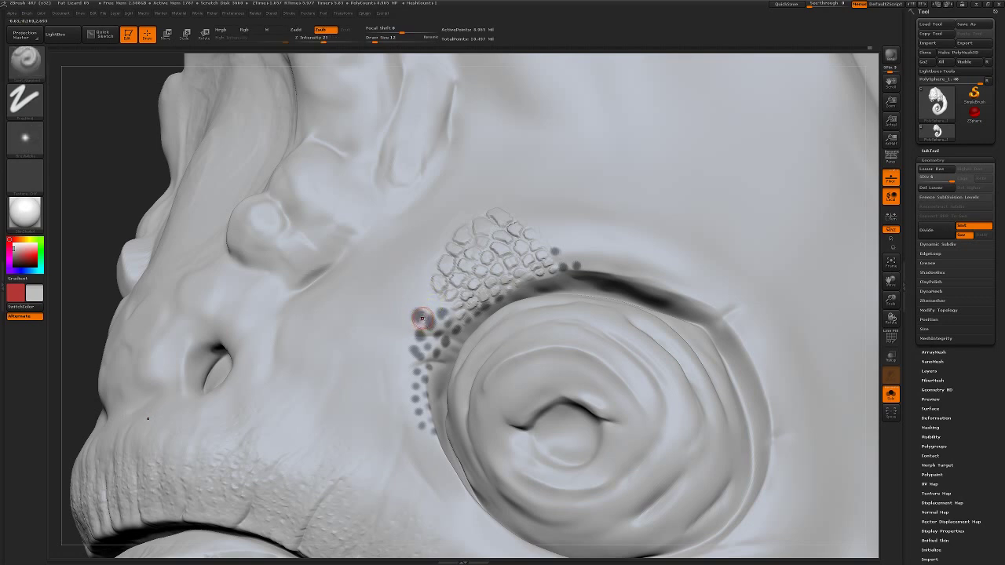
left_click(423, 317)
left_click(423, 321)
key("2")
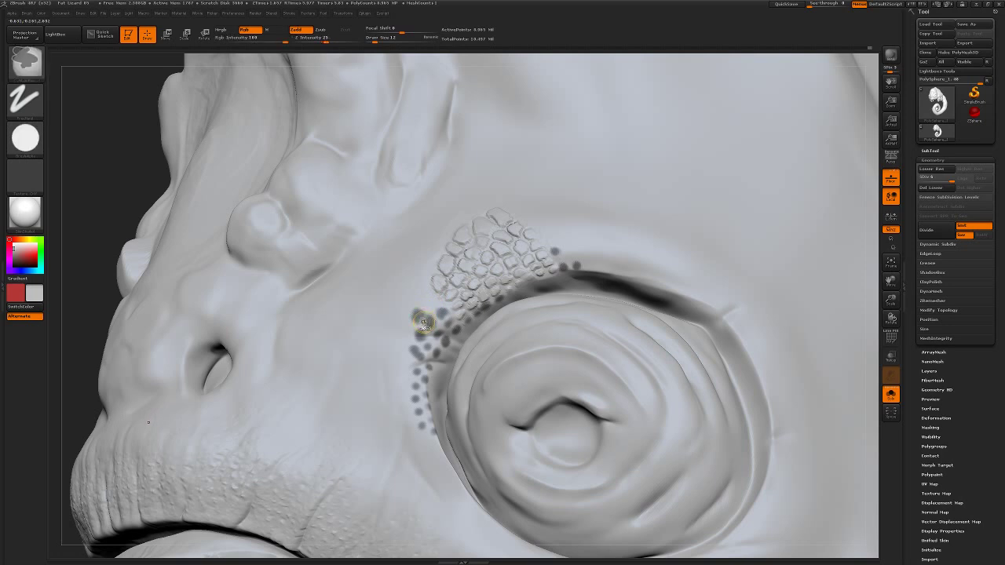
left_click(427, 306)
left_click(417, 282)
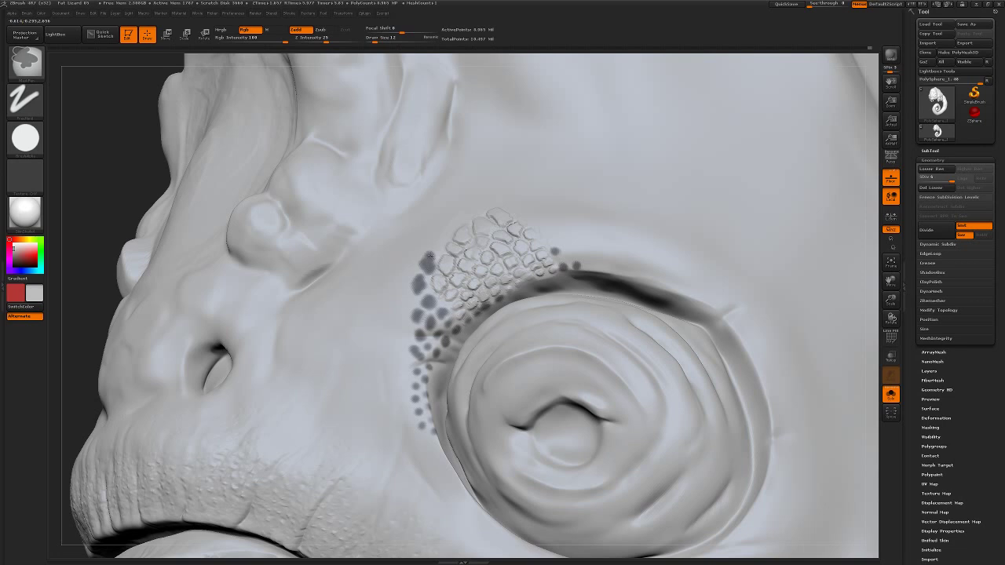
- Paint mask scale dots along the top and left edge of the pattern
left_click(438, 238)
left_click(438, 243)
left_click(410, 247)
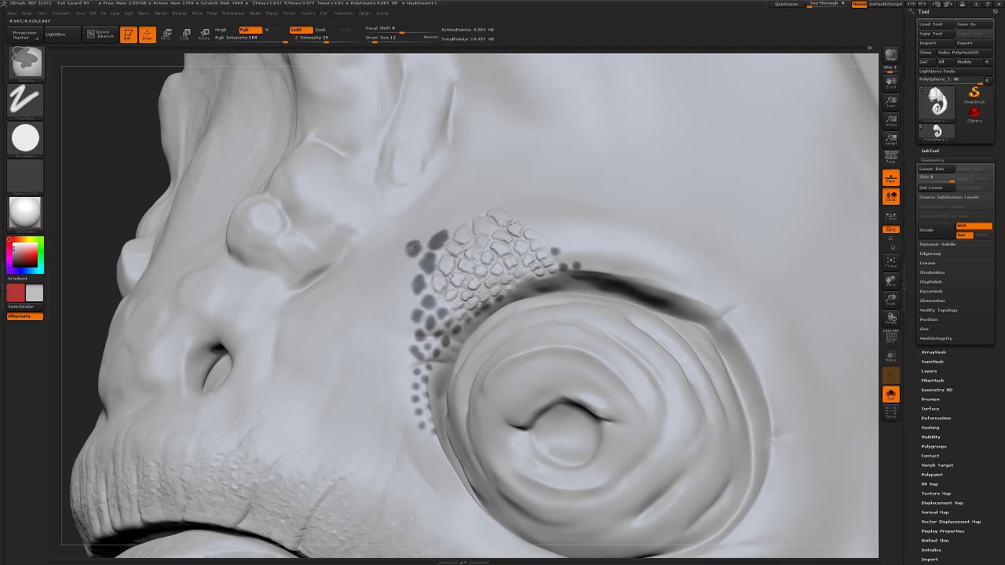
left_click(409, 265)
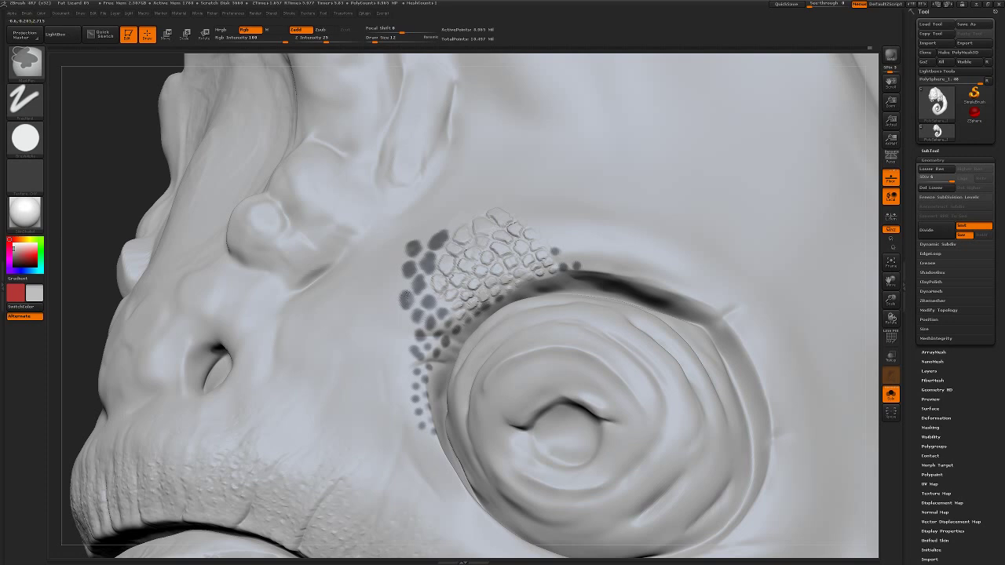
left_click(406, 298)
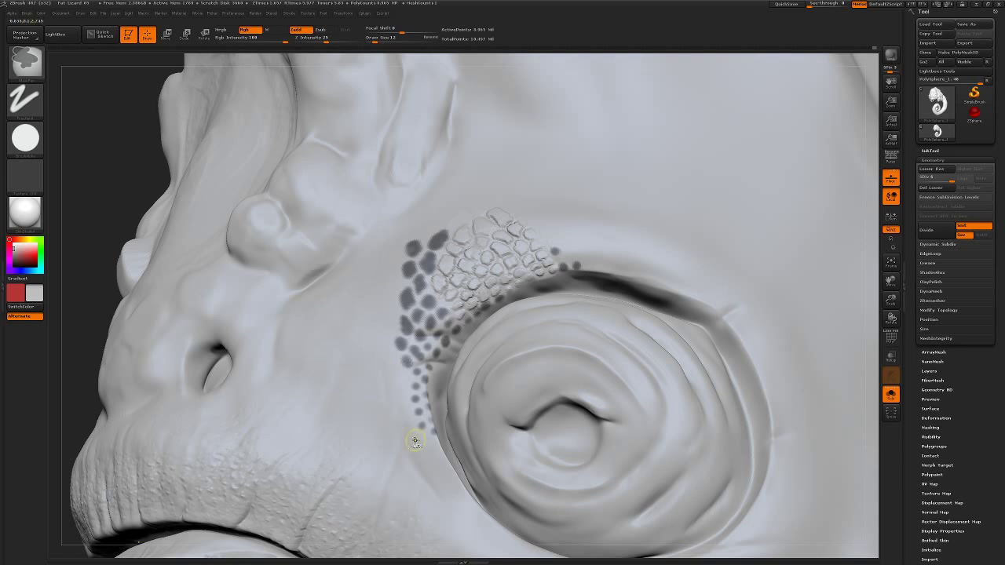
- Extend the masked scale dots below the cluster and along its upper-left and top edges
left_click_drag(418, 435, 407, 428)
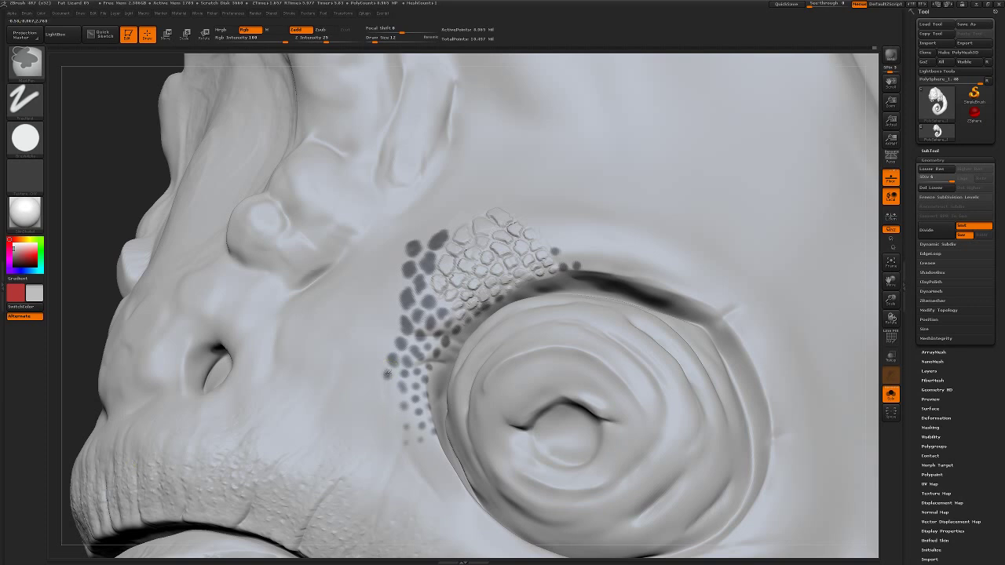
left_click_drag(383, 365, 383, 340)
left_click(391, 316)
mouse_move(395, 324)
left_mouse_down()
mouse_move(393, 300)
mouse_move(370, 313)
left_mouse_up()
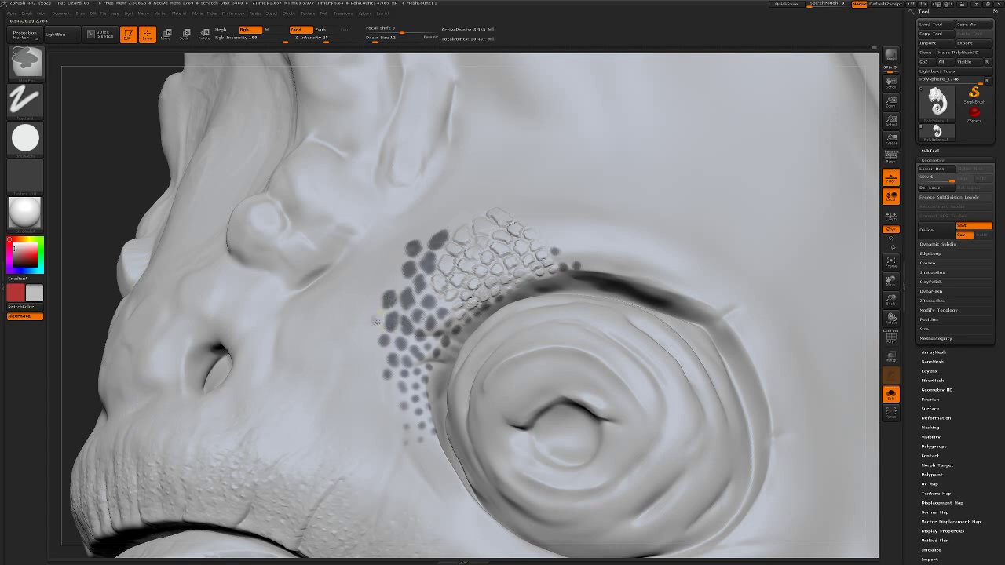
left_click(373, 321)
left_click_drag(369, 297, 385, 274)
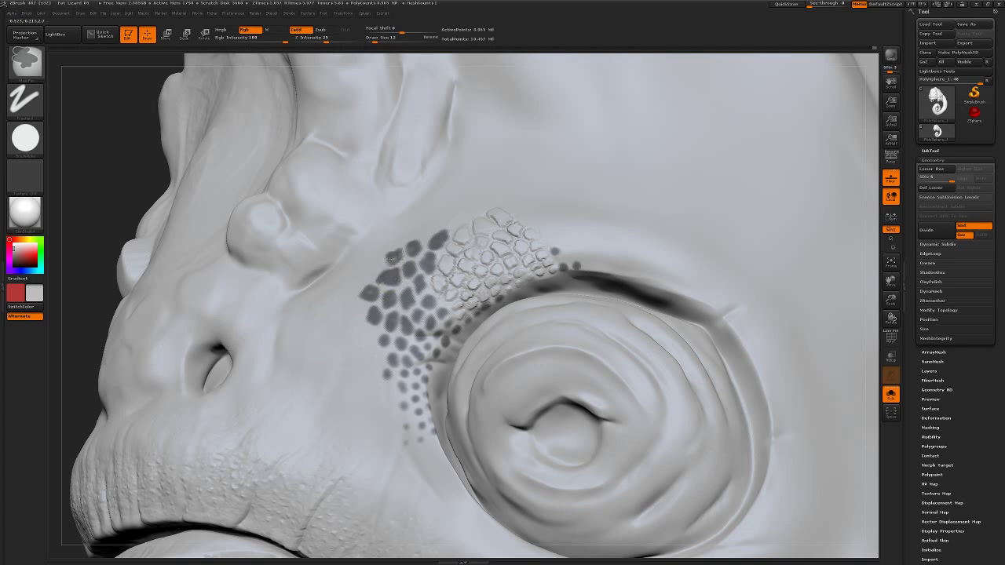
left_click_drag(391, 256, 372, 270)
mouse_move(453, 220)
left_mouse_down()
mouse_move(461, 215)
mouse_move(431, 224)
left_mouse_up()
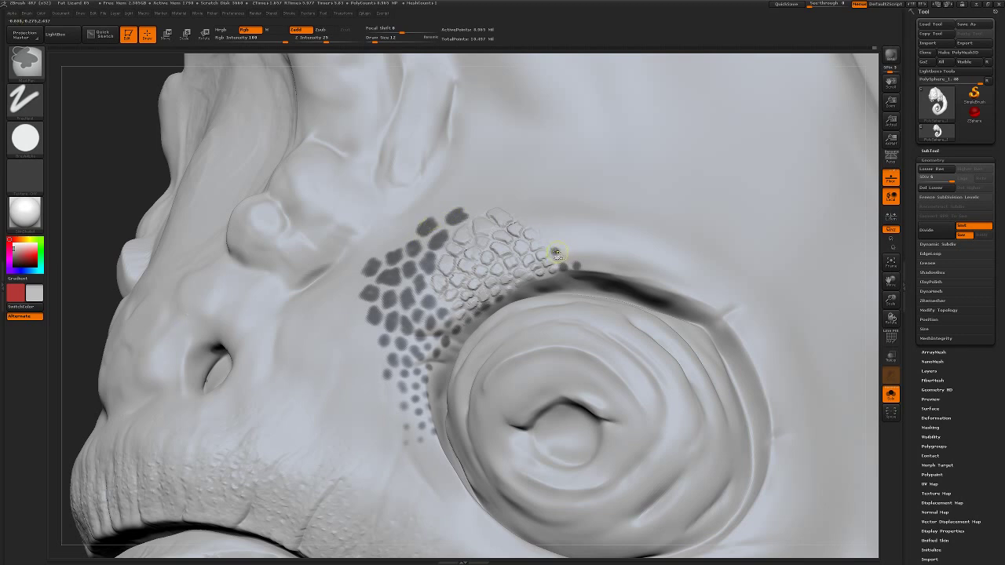
- Mask scale dots along the eye's upper-right edge and crease, smoothing one spot
mouse_move(555, 250)
left_mouse_down()
mouse_move(629, 276)
mouse_move(591, 259)
mouse_move(638, 269)
left_mouse_up()
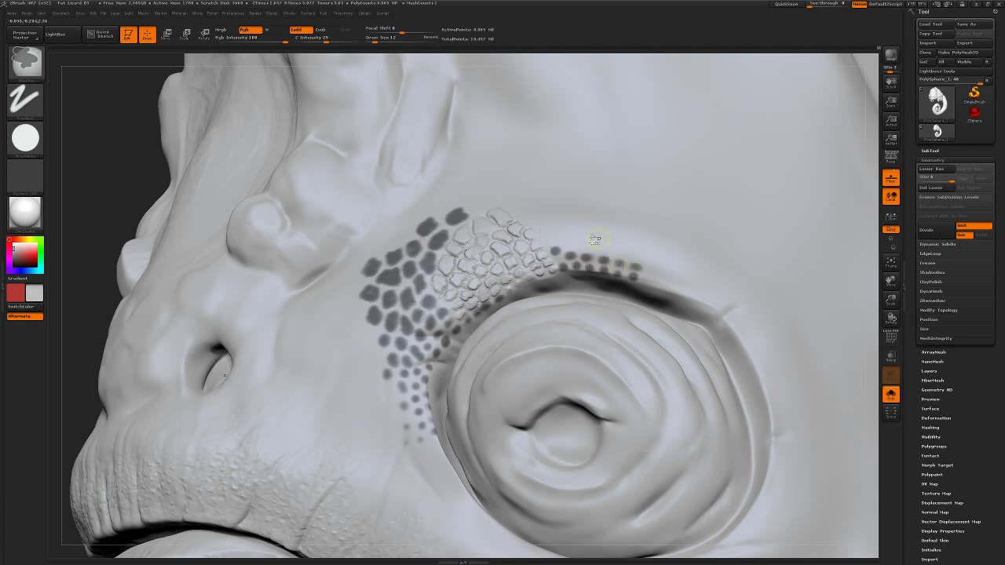
left_click_drag(562, 250, 585, 246)
left_click(587, 250)
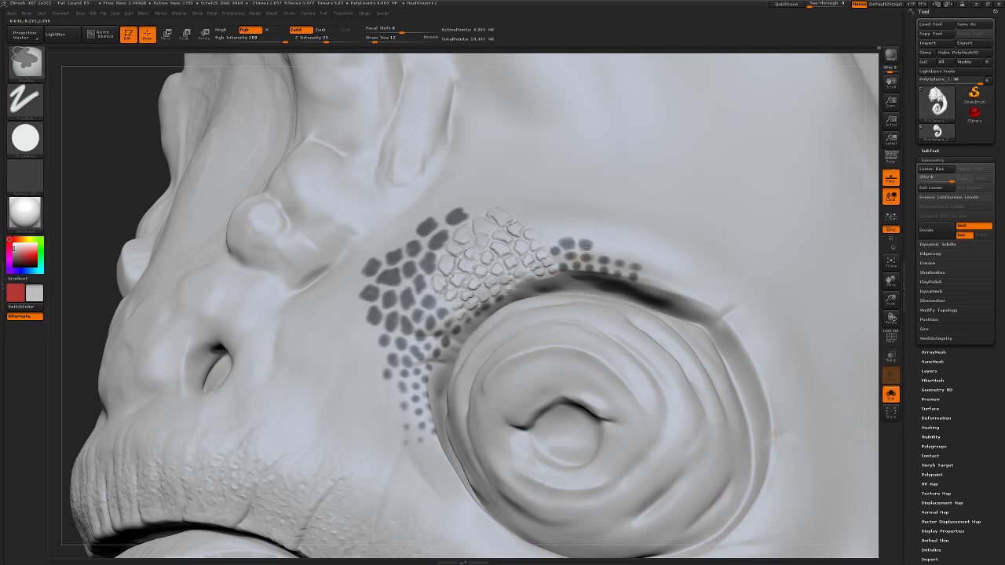
left_click(585, 245)
key("shift")
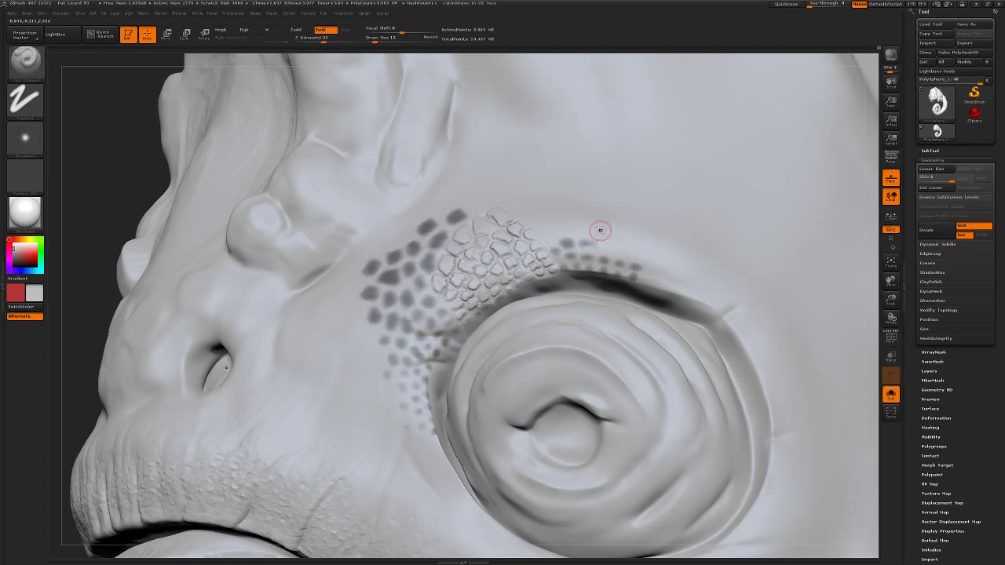
key("shift")
key("ctrl+z")
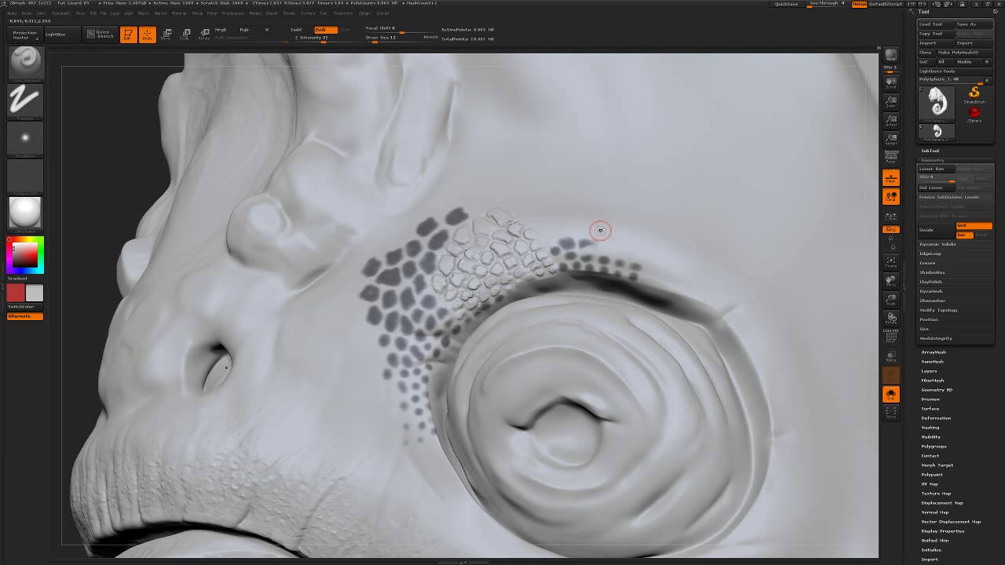
key("shift")
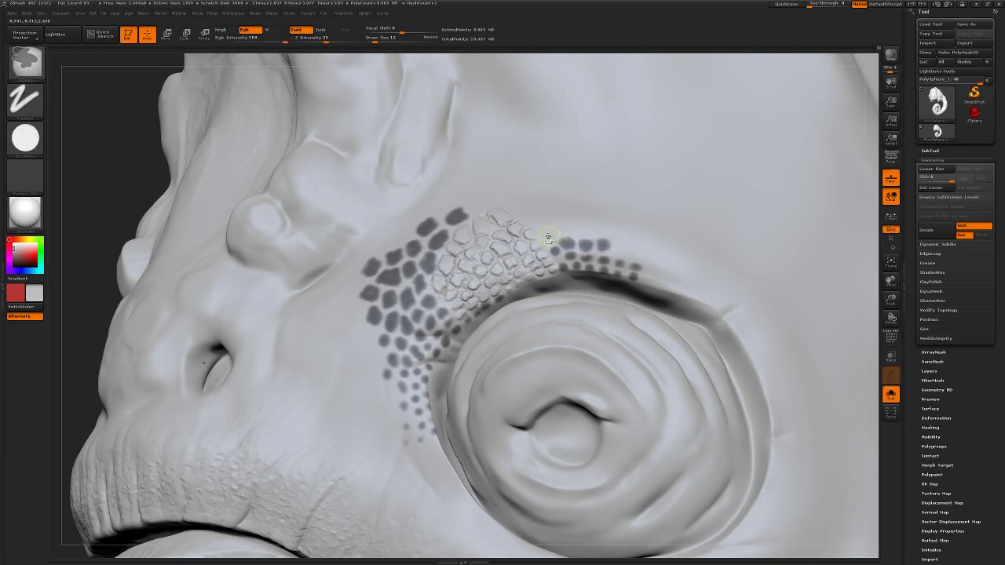
key("shift")
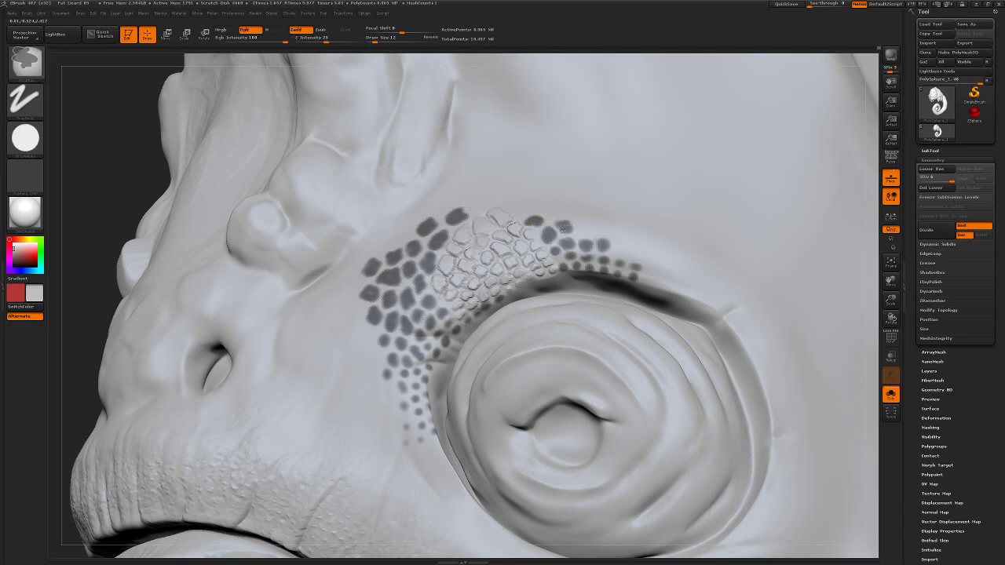
- Stamp mask scale dots at the patch's top and beside the crease row
left_click_drag(561, 227, 551, 211)
left_click_drag(581, 232, 587, 228)
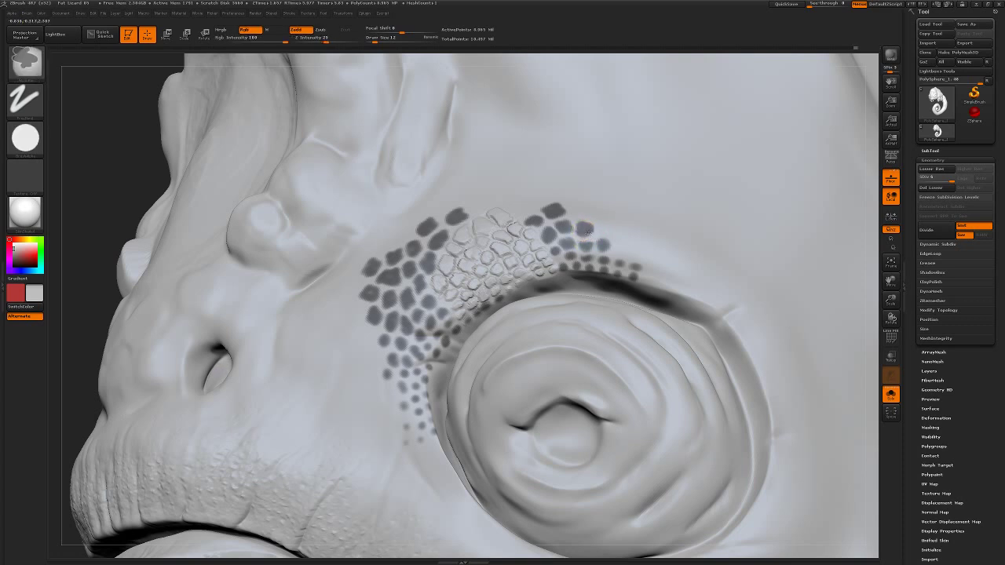
left_click(619, 246)
left_click(621, 247)
left_click(580, 206)
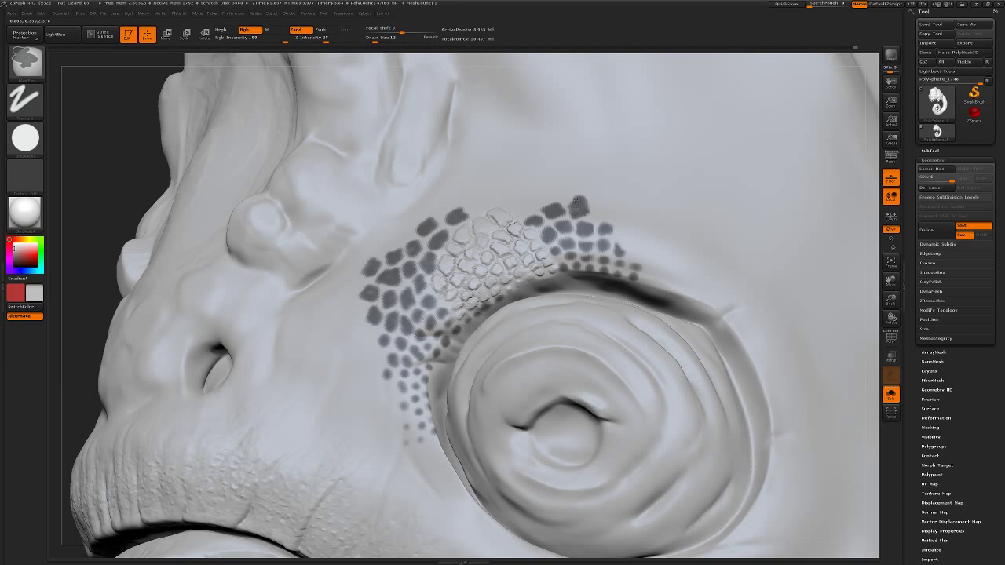
left_click(560, 192)
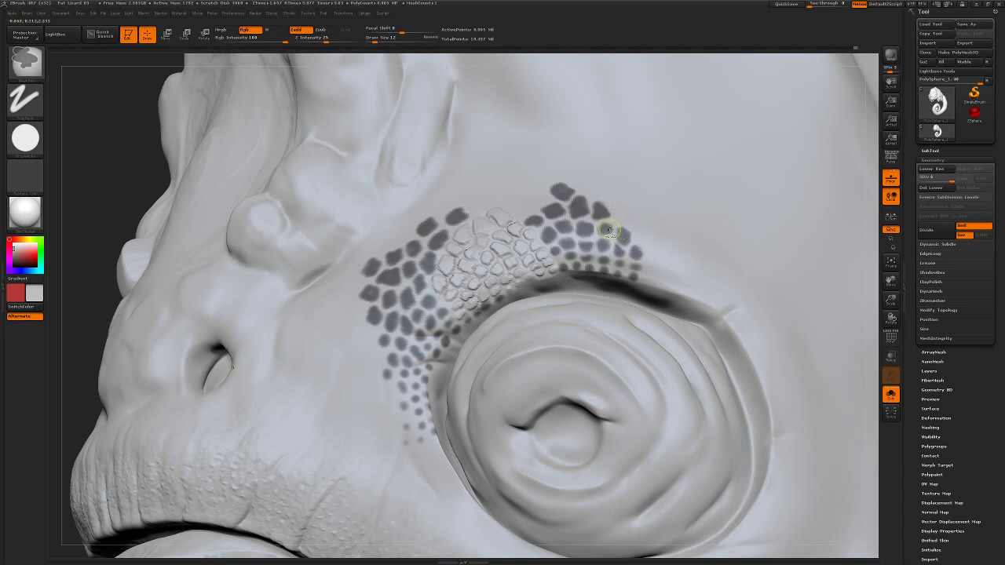
key("ctrl+z")
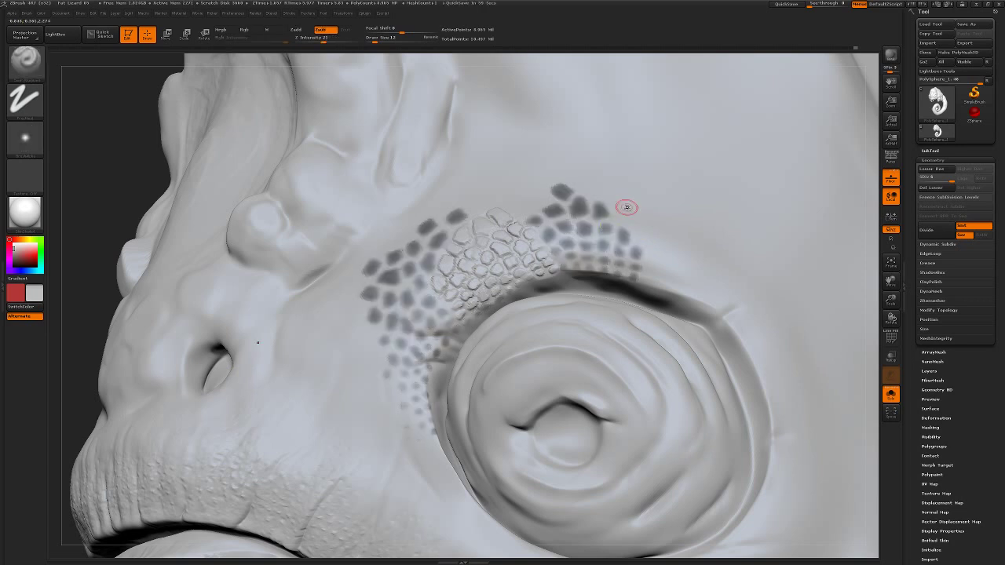
key("ctrl+shift+z")
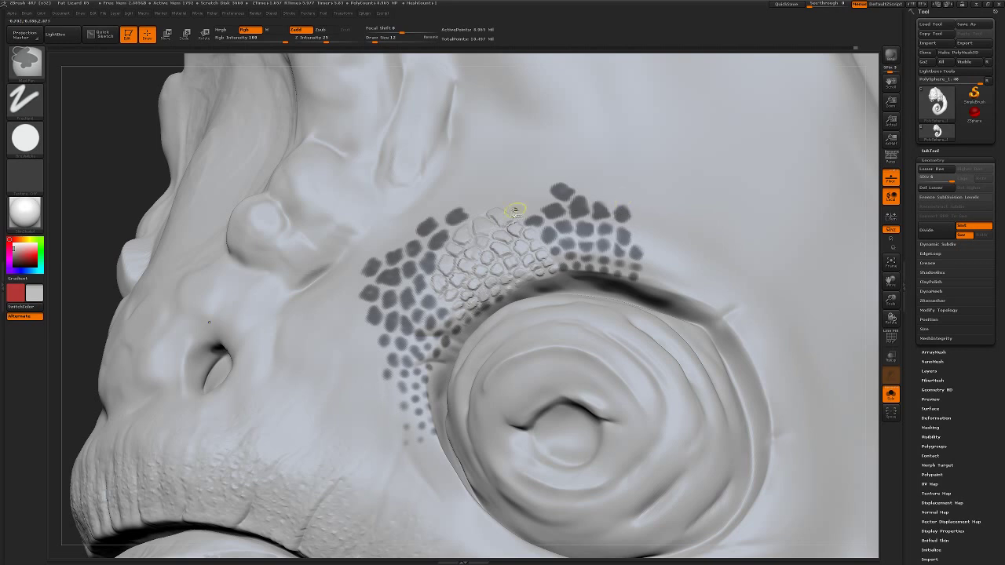
- Add a new row of scale dots along the top edge of the patch
left_click(518, 207)
left_click(478, 203)
left_click(480, 200)
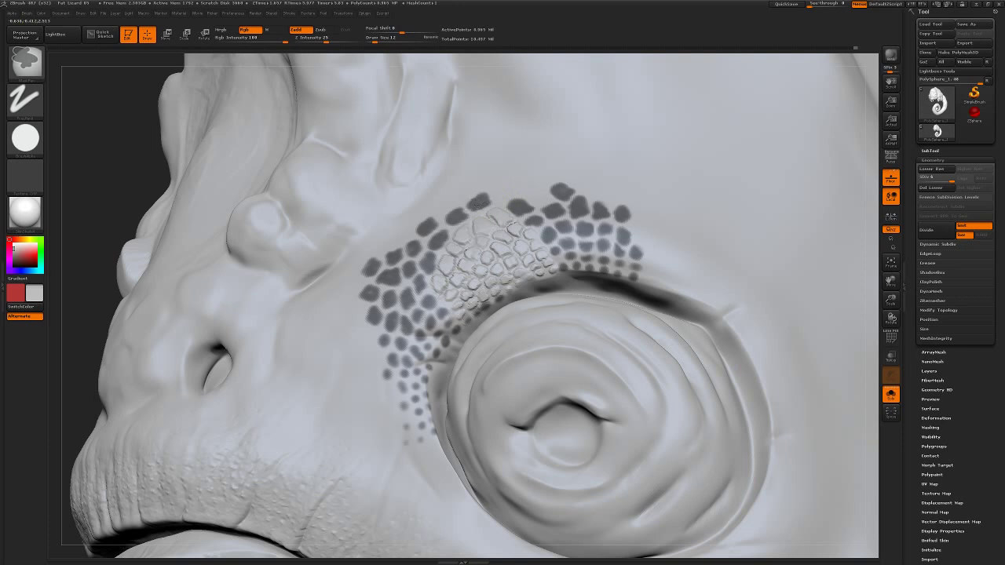
left_click(437, 209)
left_click(440, 202)
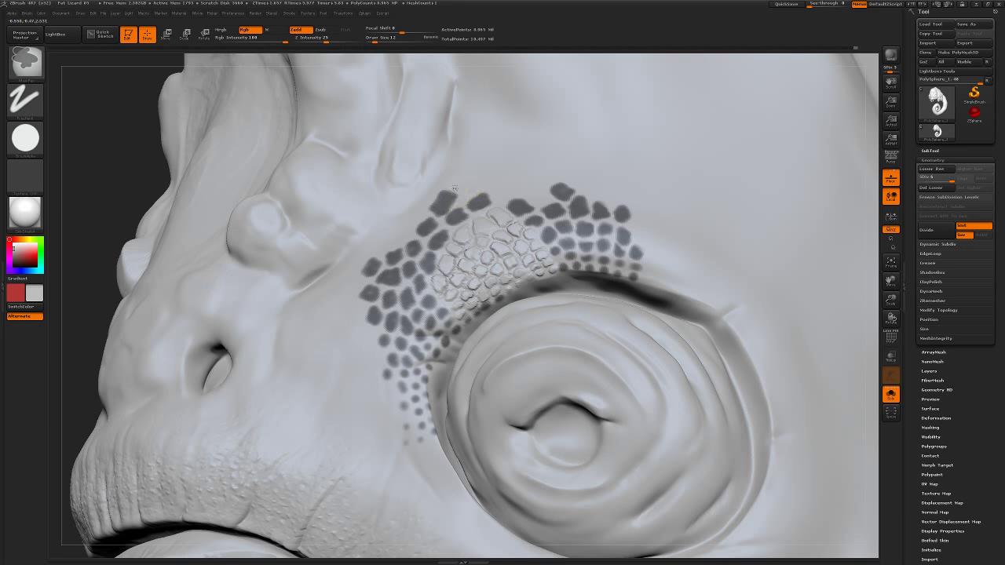
left_click(457, 191)
left_click(482, 182)
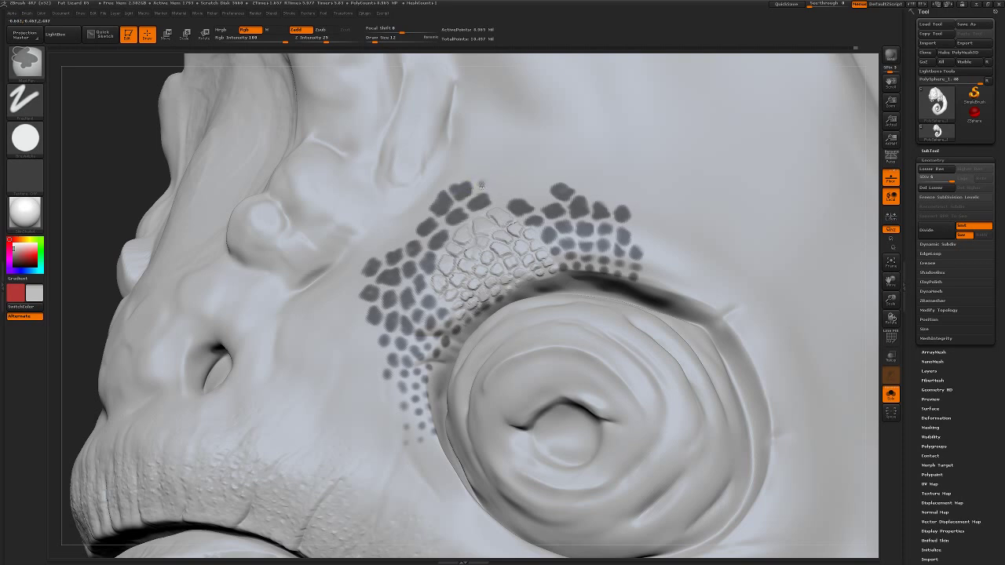
left_click(499, 194)
left_click(500, 192)
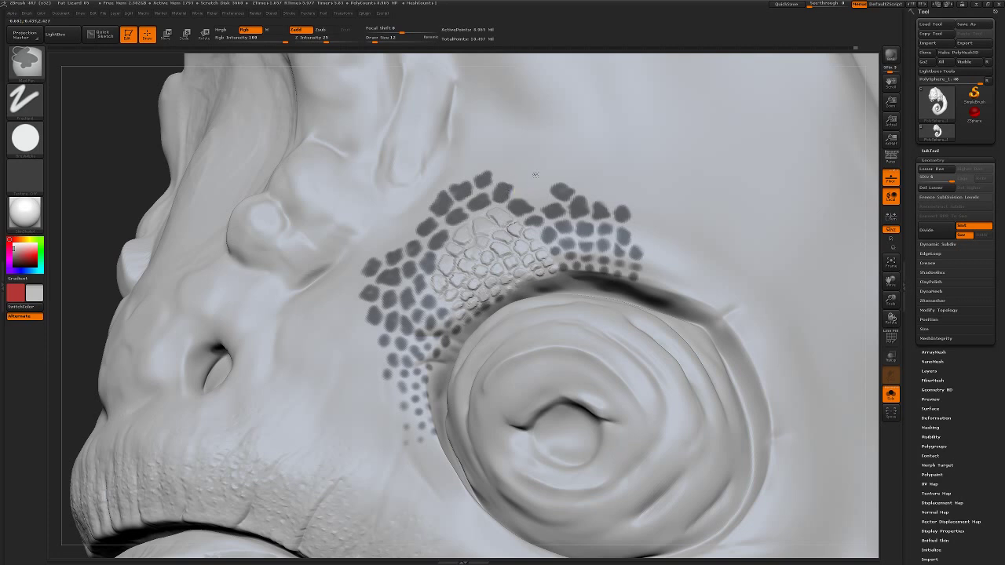
- Switch to a solid round Clay brush and paint larger scale shapes above the top row
key("b")
key("d")
key("s")
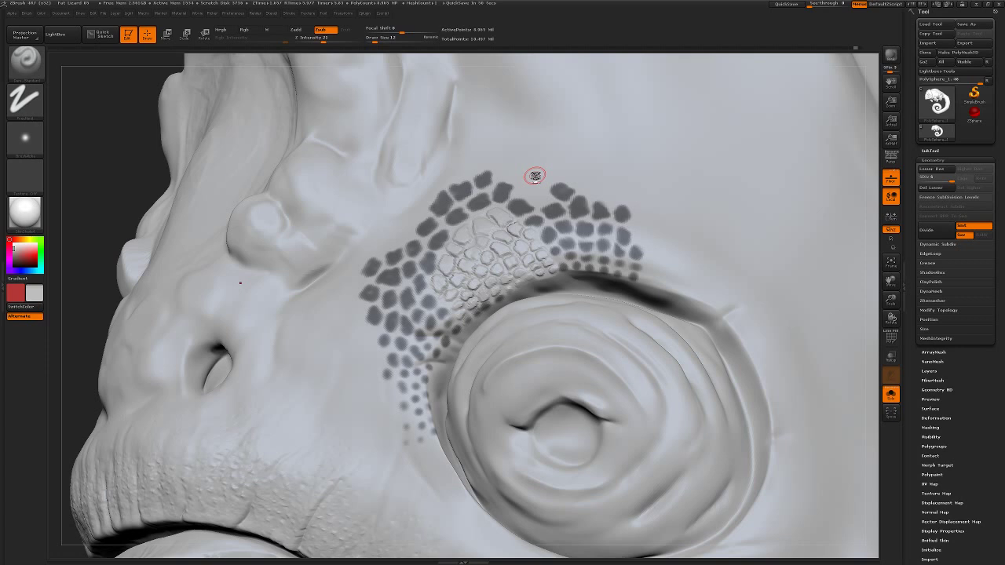
key("b")
key("c")
key("b")
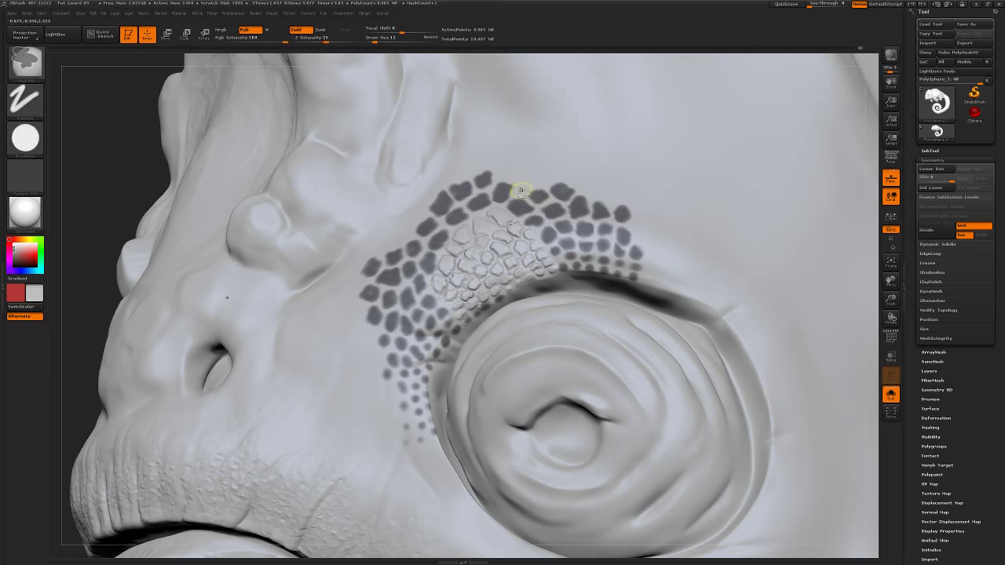
mouse_move(518, 188)
left_mouse_down()
mouse_move(534, 181)
mouse_move(504, 170)
left_mouse_up()
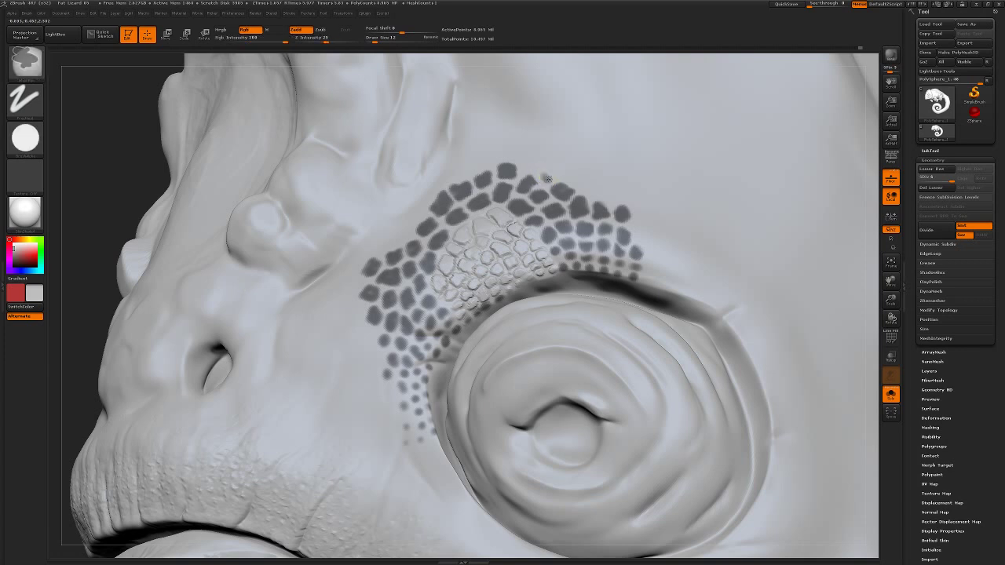
left_click(526, 165)
left_click_drag(526, 165, 528, 157)
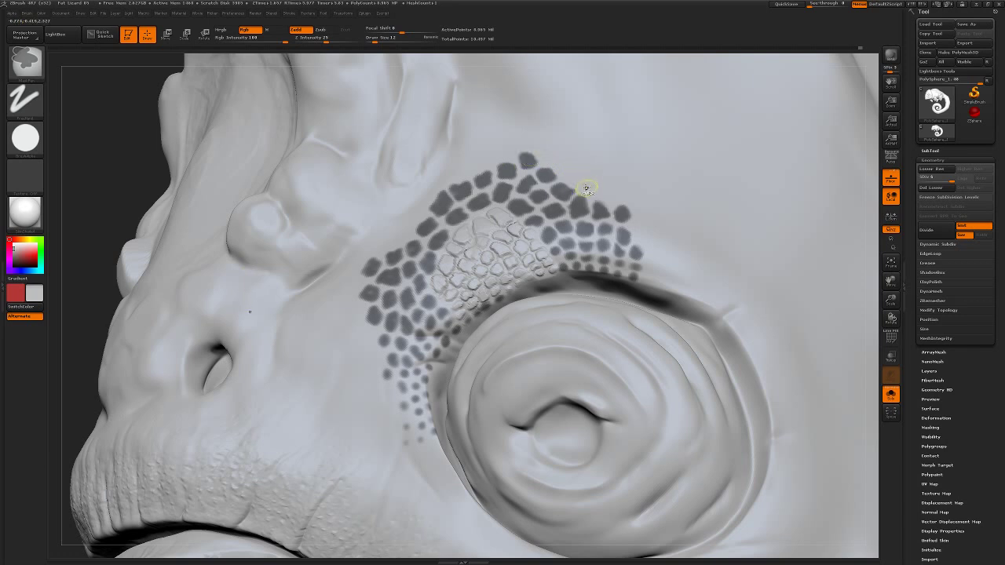
- Add scale dabs along and above the patch's upper-right edge
left_click_drag(587, 187, 614, 193)
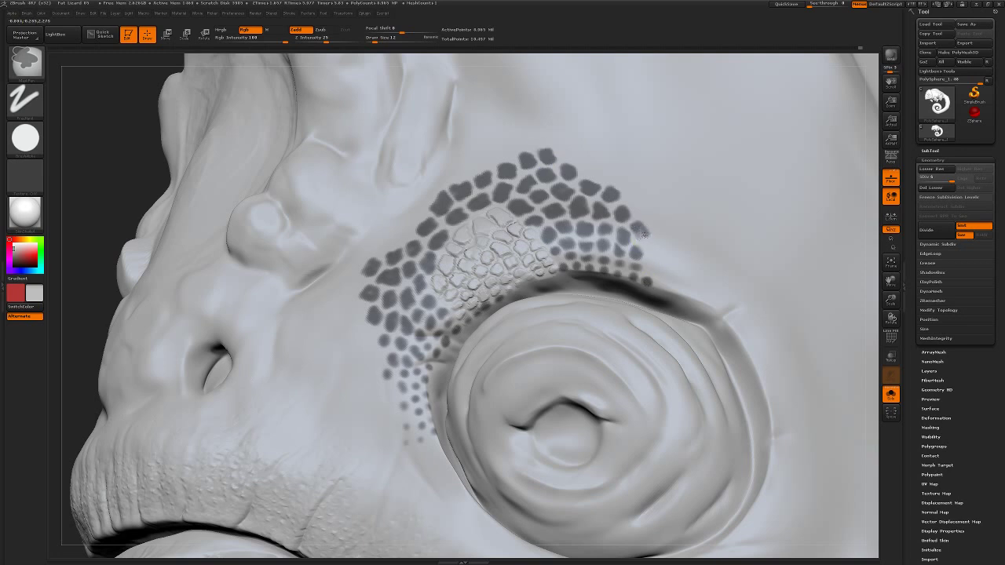
mouse_move(635, 203)
left_mouse_down()
mouse_move(644, 204)
mouse_move(638, 193)
mouse_move(655, 219)
mouse_move(658, 212)
left_mouse_up()
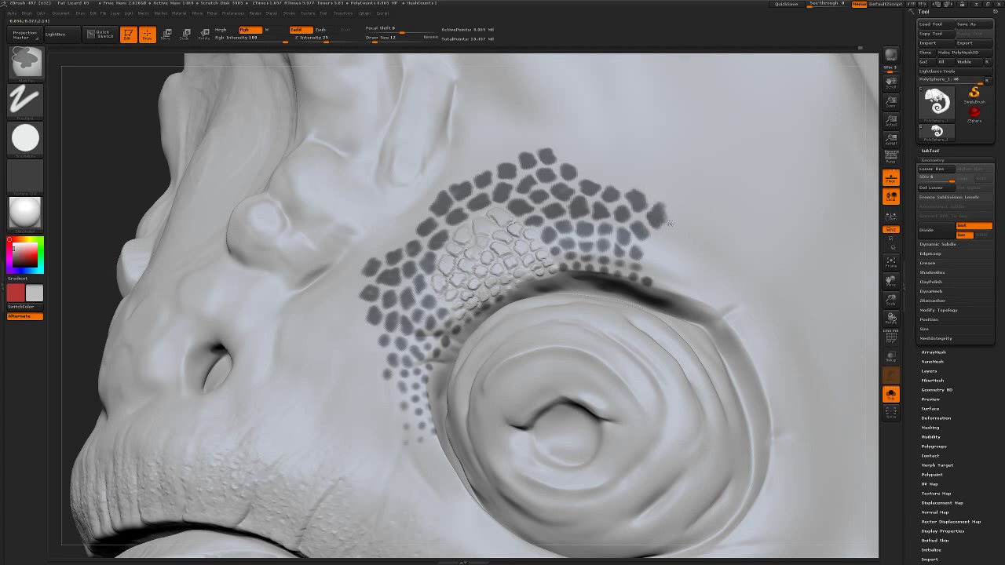
mouse_move(617, 177)
left_mouse_down()
mouse_move(616, 168)
mouse_move(621, 182)
mouse_move(620, 173)
mouse_move(593, 173)
mouse_move(604, 157)
mouse_move(602, 166)
mouse_move(573, 154)
left_mouse_up()
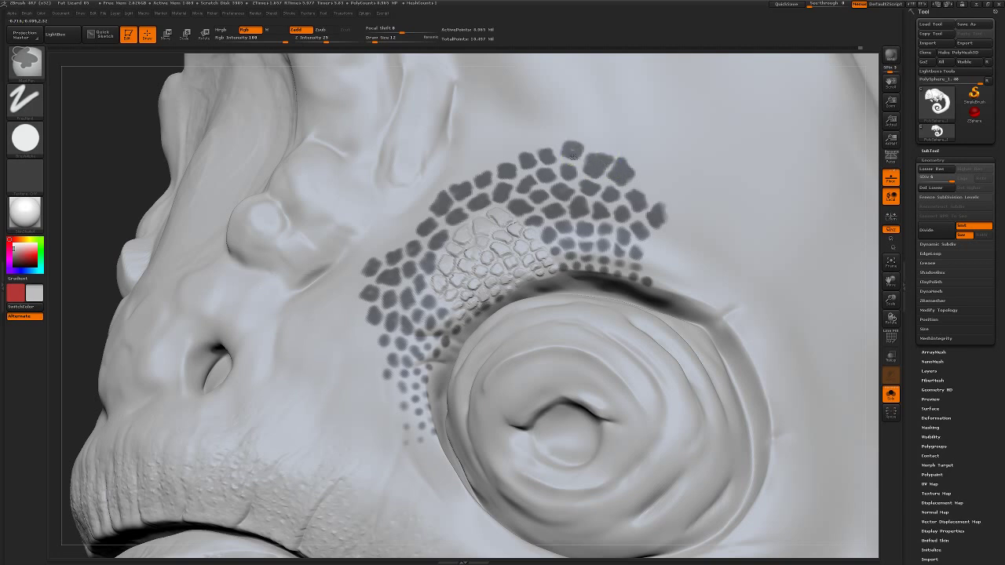
key("shift")
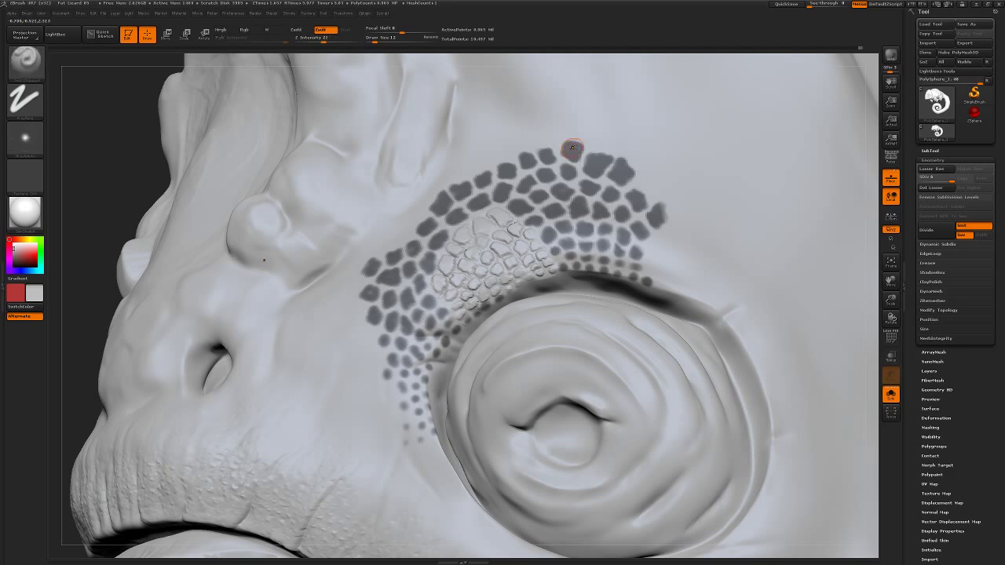
- Pick the Standard brush at size 56, invert the mask and raise the scales across the patch
key("b")
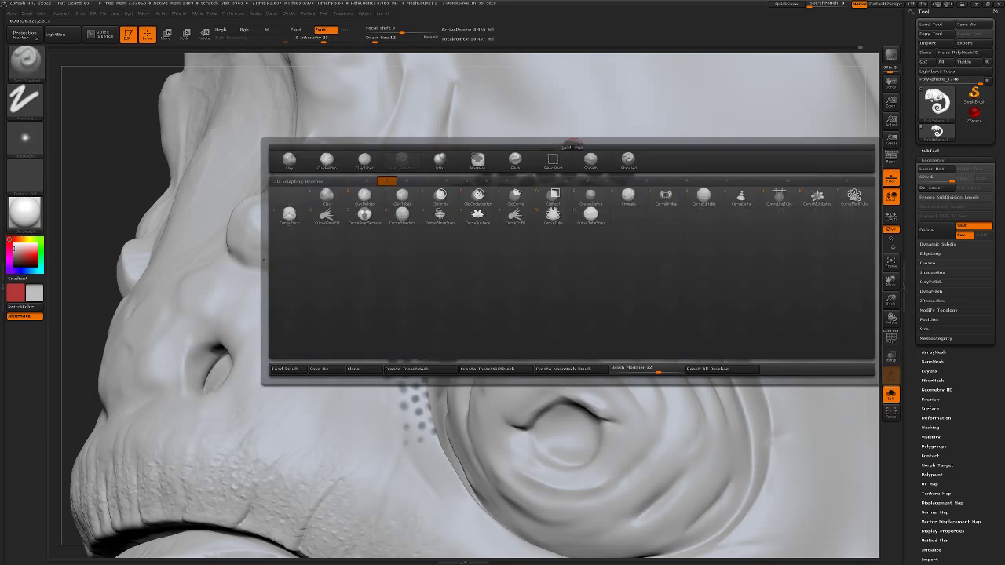
key("s")
key("t")
left_click_drag(381, 40, 383, 42)
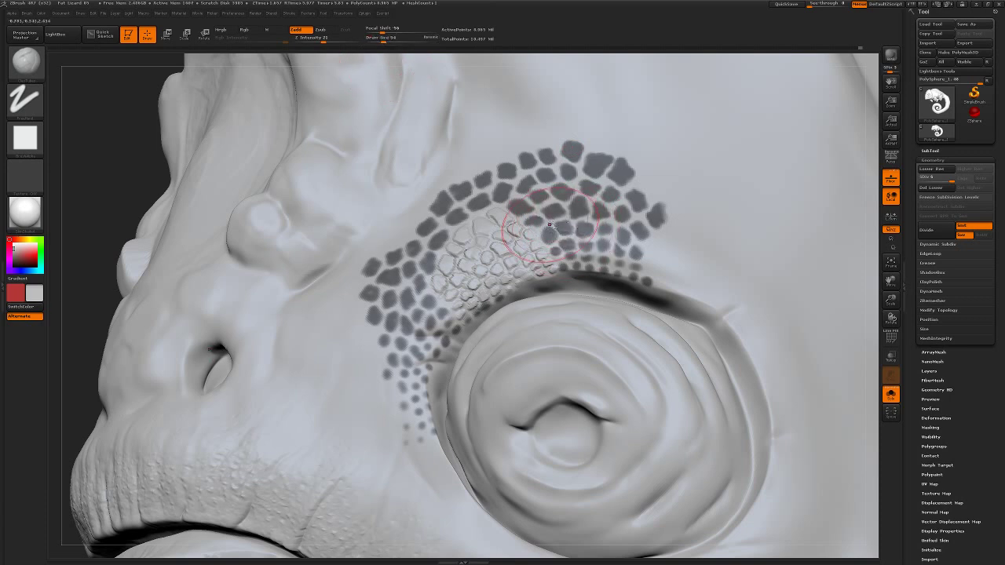
left_click_drag(536, 202, 565, 196)
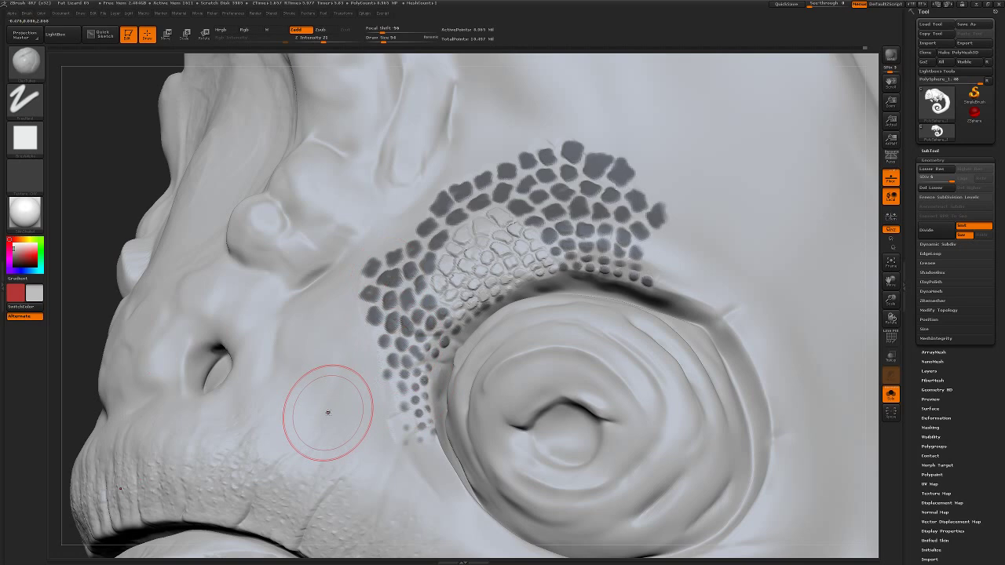
left_click(110, 207, "ctrl")
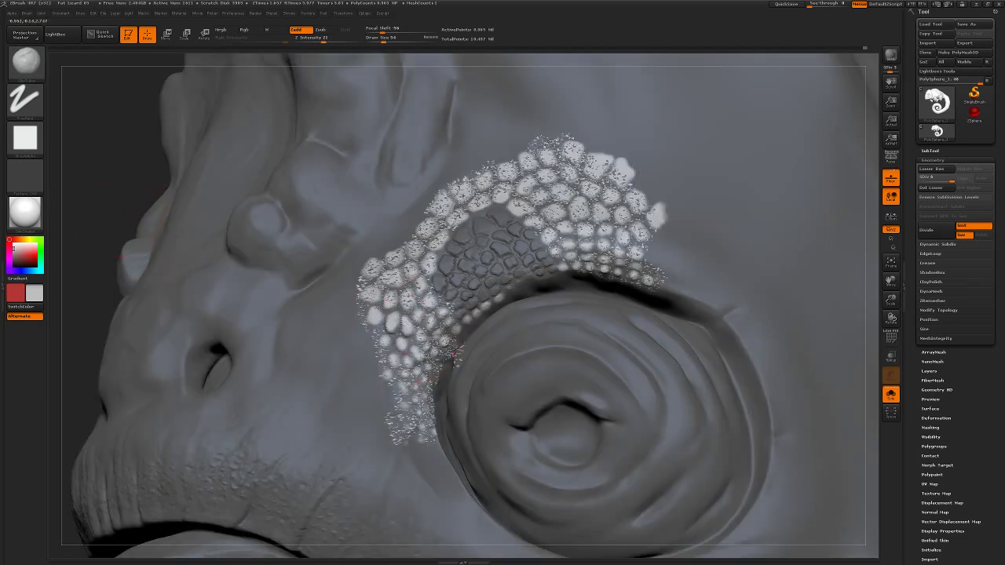
mouse_move(388, 367)
left_mouse_down()
mouse_move(404, 424)
mouse_move(432, 414)
mouse_move(436, 341)
mouse_move(416, 267)
mouse_move(375, 267)
mouse_move(473, 200)
mouse_move(449, 192)
mouse_move(459, 186)
mouse_move(373, 279)
mouse_move(490, 179)
mouse_move(525, 168)
mouse_move(514, 175)
mouse_move(585, 262)
mouse_move(562, 252)
left_mouse_up()
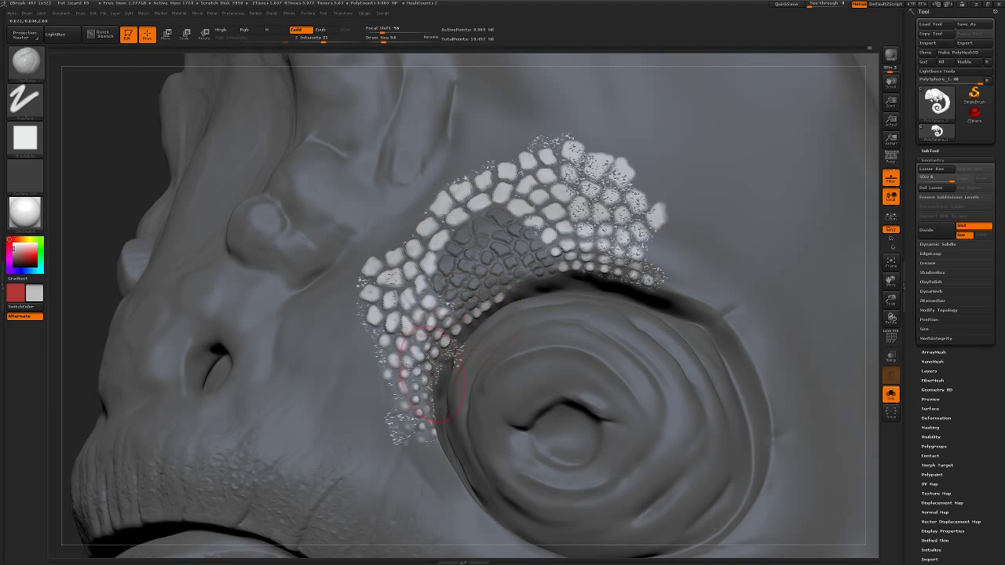
mouse_move(562, 263)
left_mouse_down()
mouse_move(651, 213)
mouse_move(617, 227)
mouse_move(624, 192)
mouse_move(569, 153)
left_mouse_up()
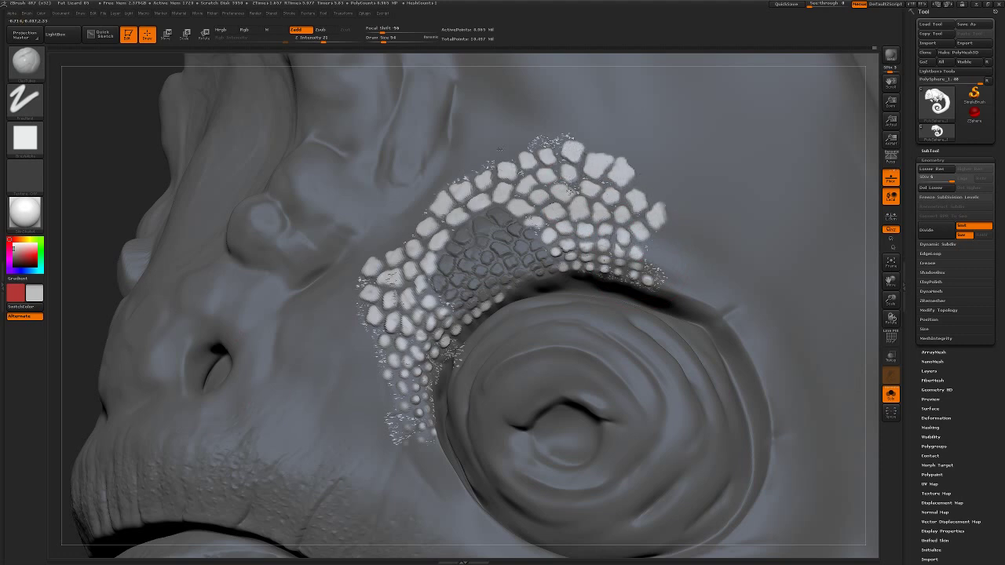
- Invert the mask again, mask more of the patch, then clear the mask from the model
left_click(127, 175, "ctrl")
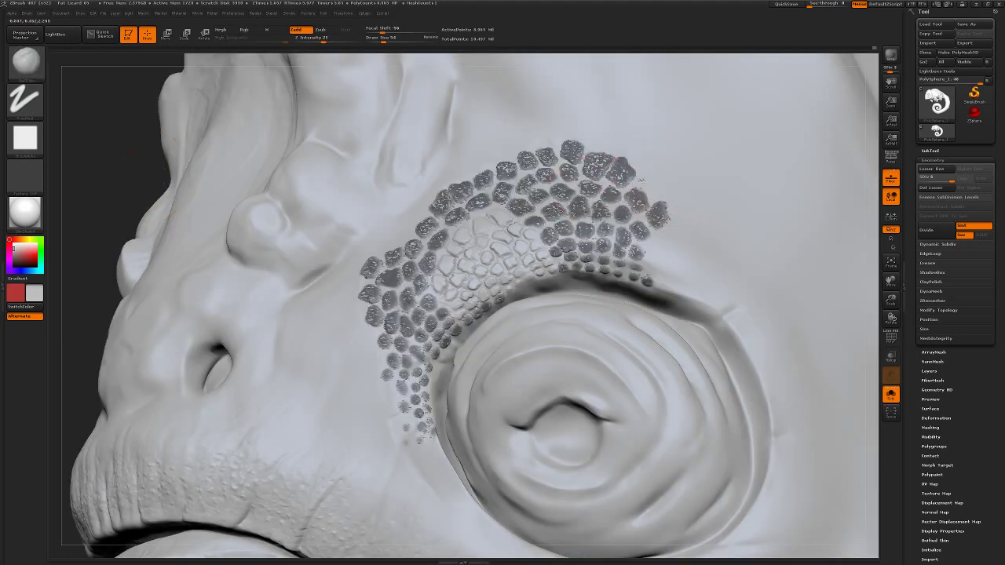
mouse_move(620, 168)
left_mouse_down("ctrl")
mouse_move(518, 169)
mouse_move(428, 219)
mouse_move(373, 338)
mouse_move(409, 424)
mouse_move(369, 338)
left_mouse_up("ctrl")
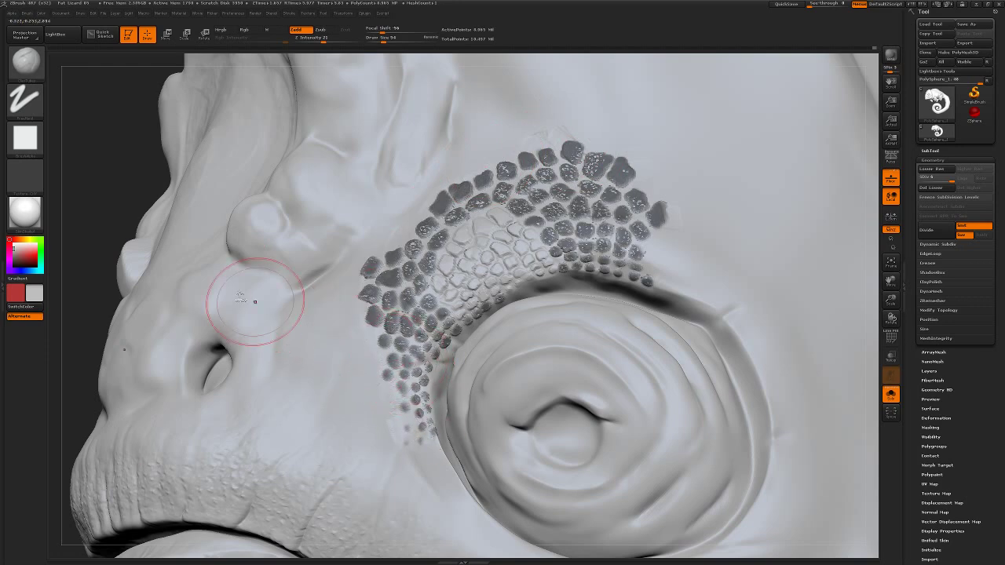
key("b")
key("s")
key("t")
left_click(118, 177, "ctrl")
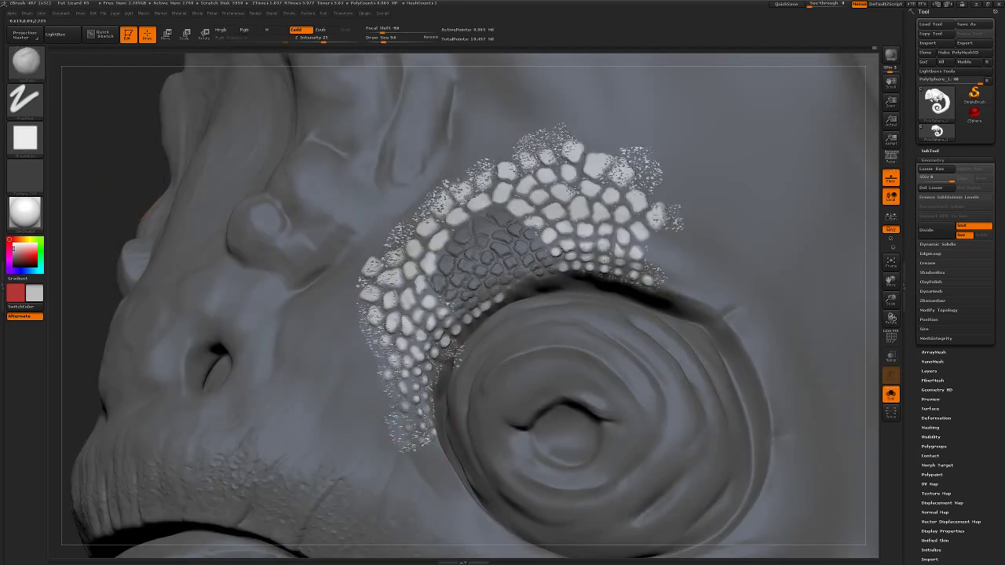
left_click_drag(103, 175, 112, 192, "ctrl")
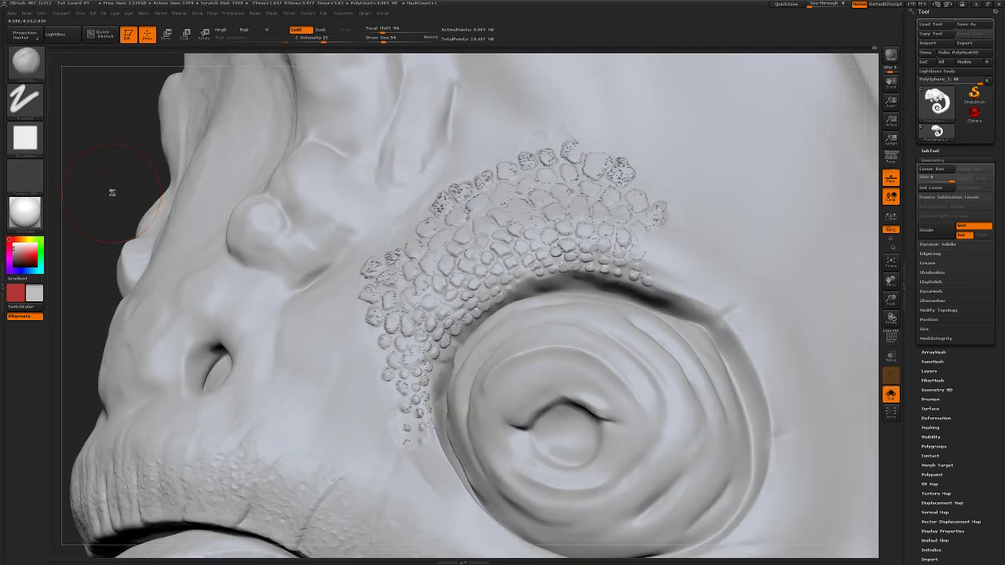
- Carve the grooves between the eye scales with DamStandard at Draw Size 5, smoothing lightly
right_click_drag(124, 185, 123, 180)
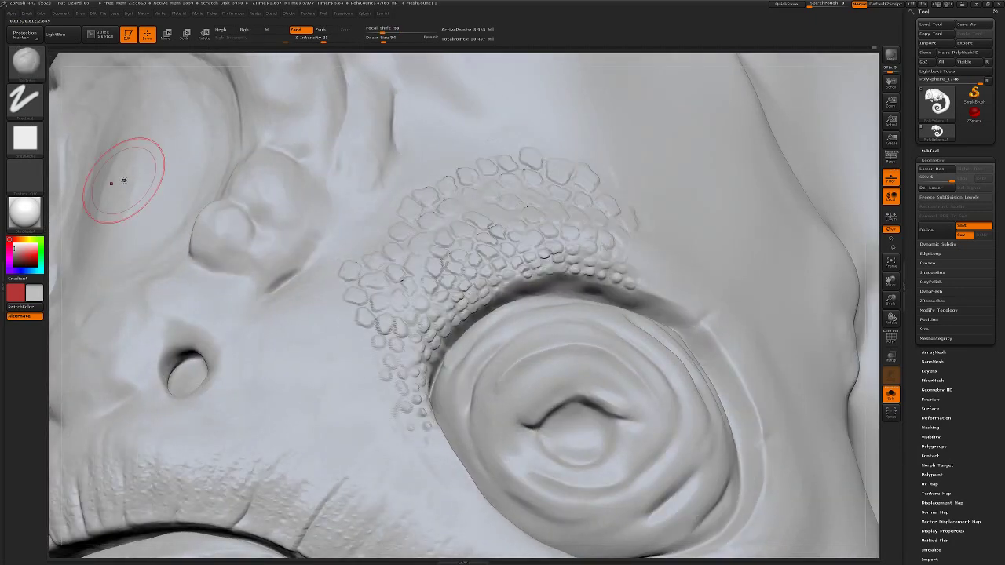
key("b")
key("d")
key("s")
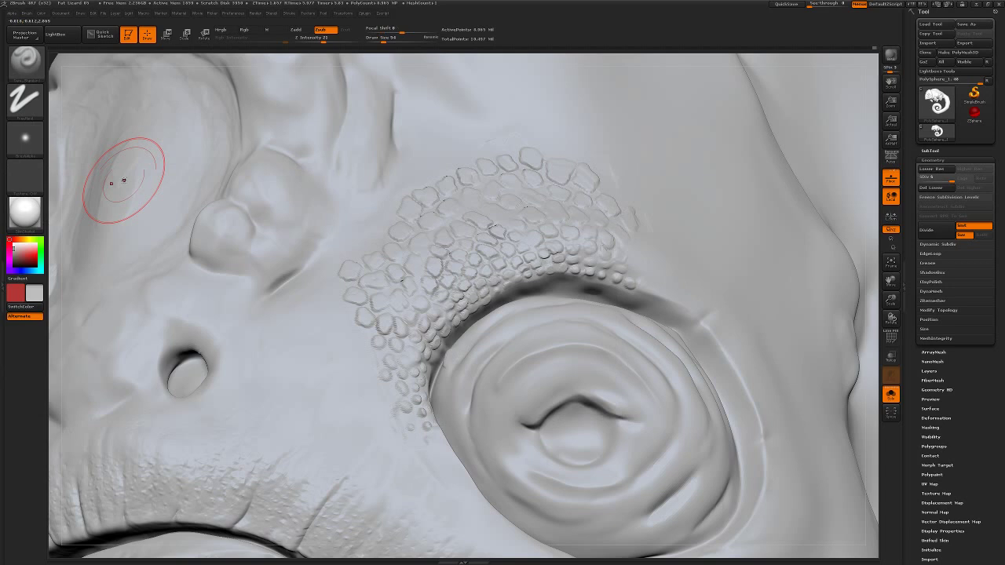
left_click_drag(384, 38, 369, 38)
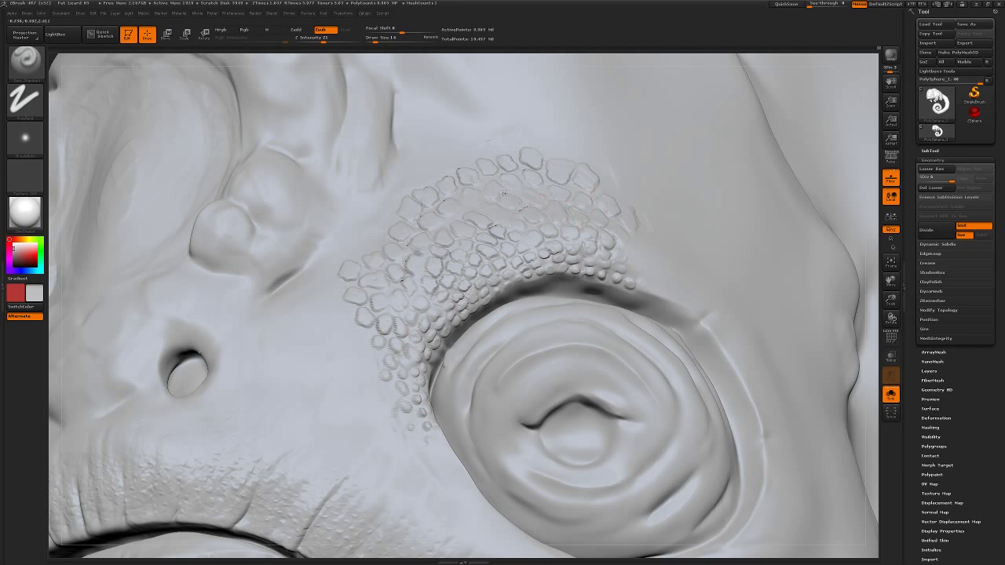
key("shift+d")
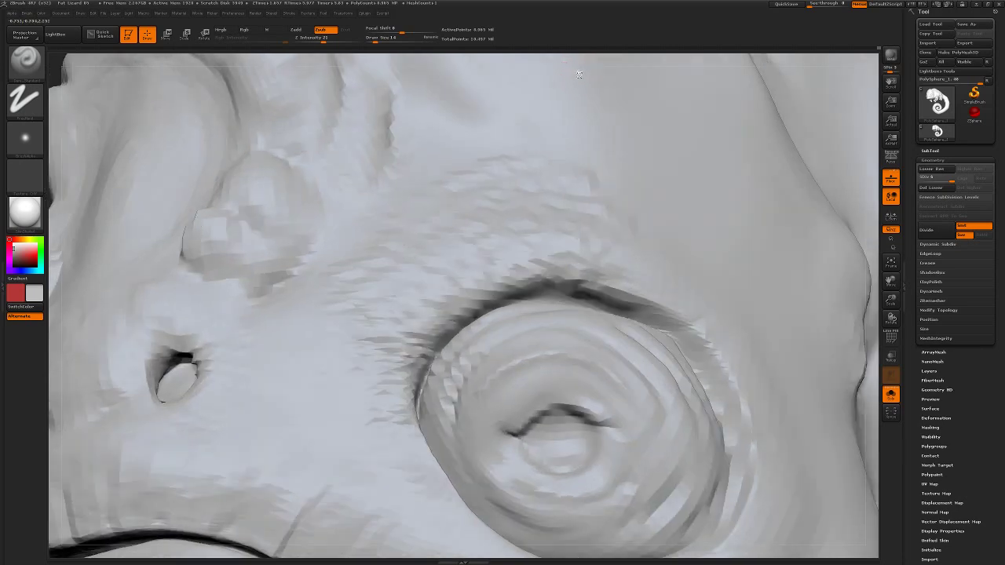
key("d")
key("d")
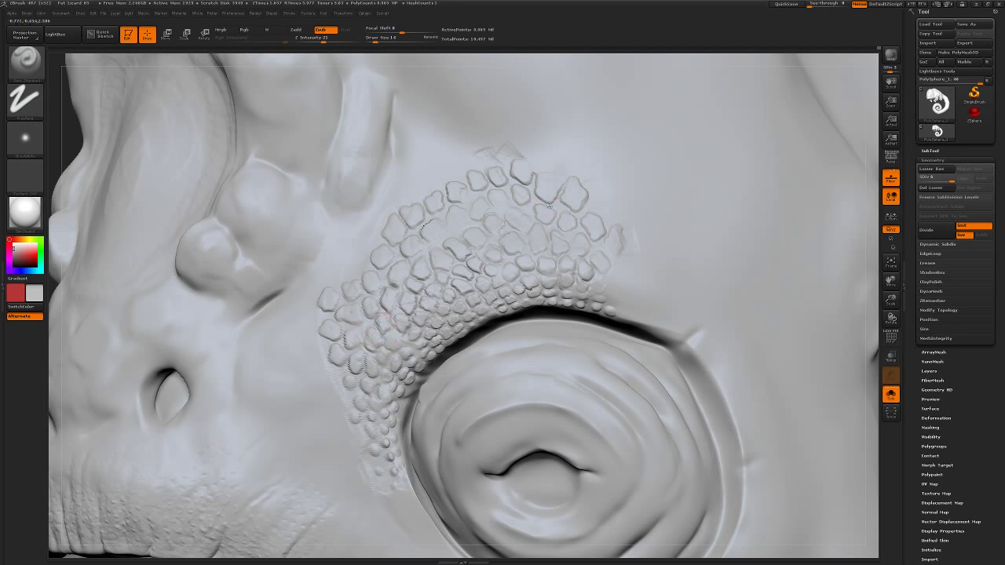
key("shift")
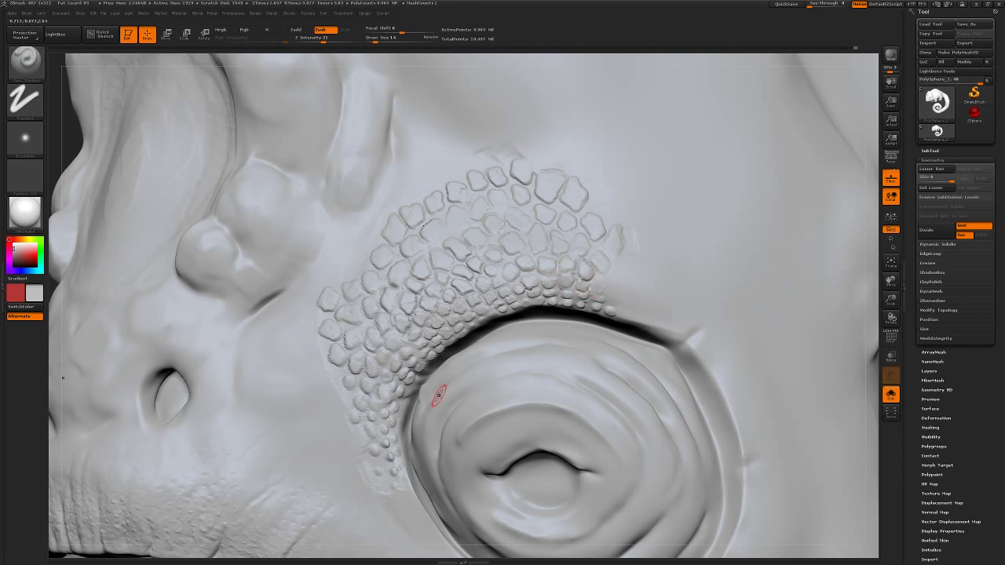
- Frame the head and front legs and apply Mask By Cavity from the Masking menu
left_click(891, 261)
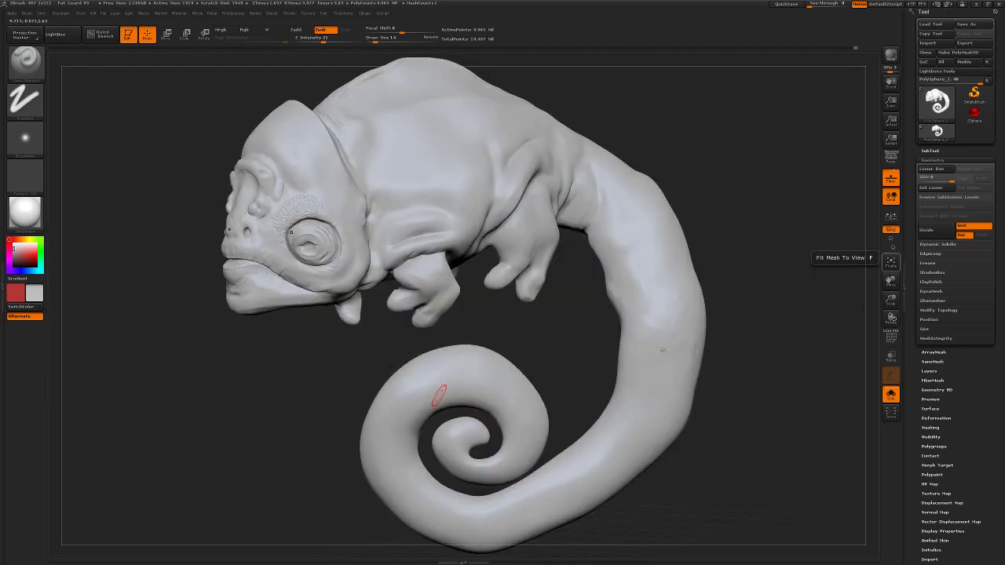
mouse_move(662, 351)
left_mouse_down()
mouse_move(642, 285)
mouse_move(632, 444)
left_mouse_up()
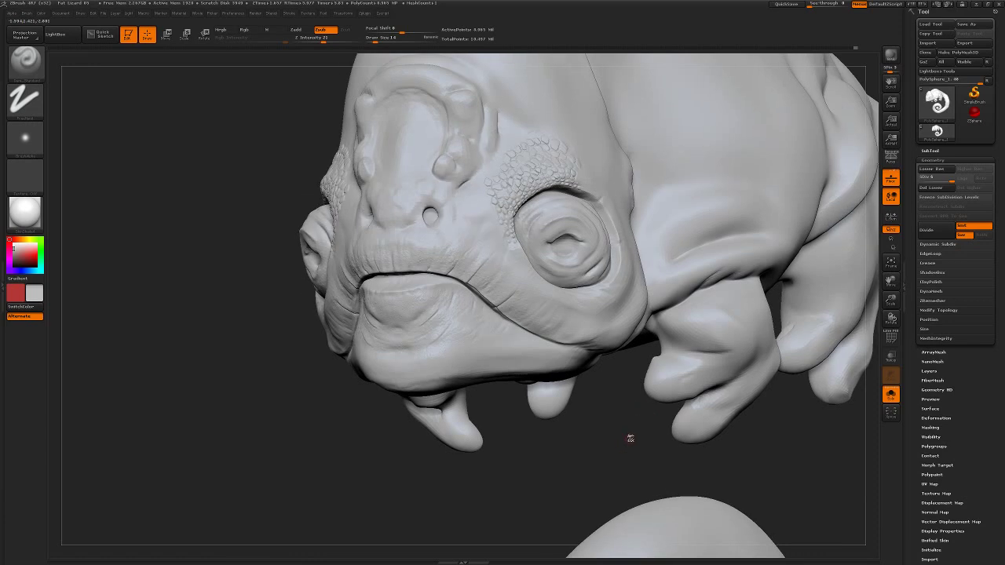
left_click(933, 428)
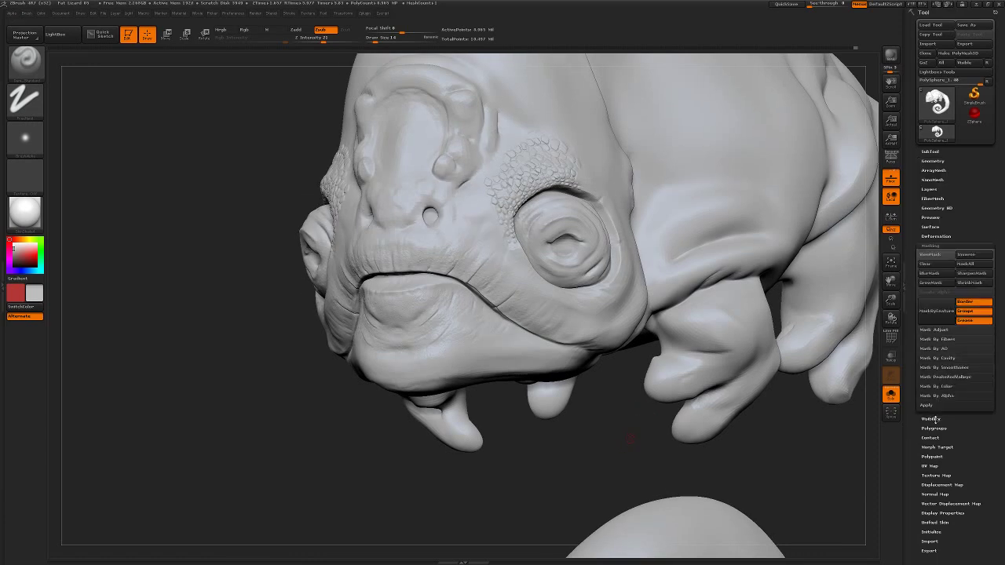
left_click(942, 362)
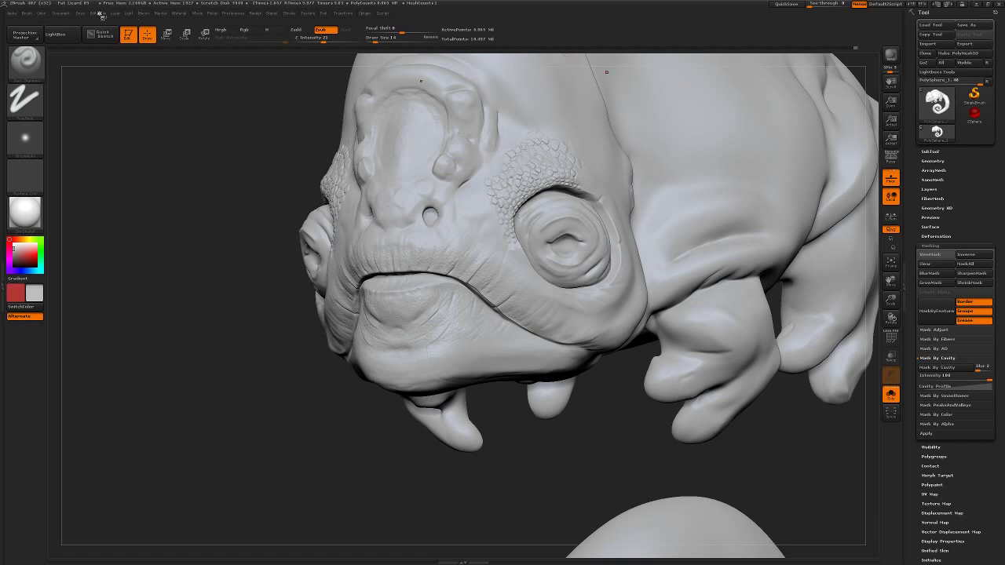
- Save the project as Fat Lizard 06.ZPR
left_click(100, 14)
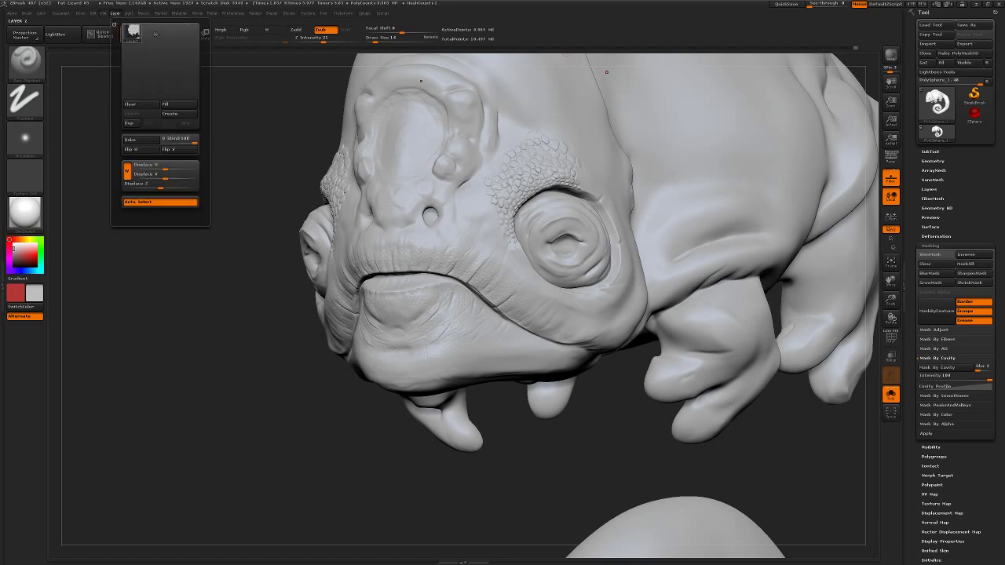
mouse_move(102, 13)
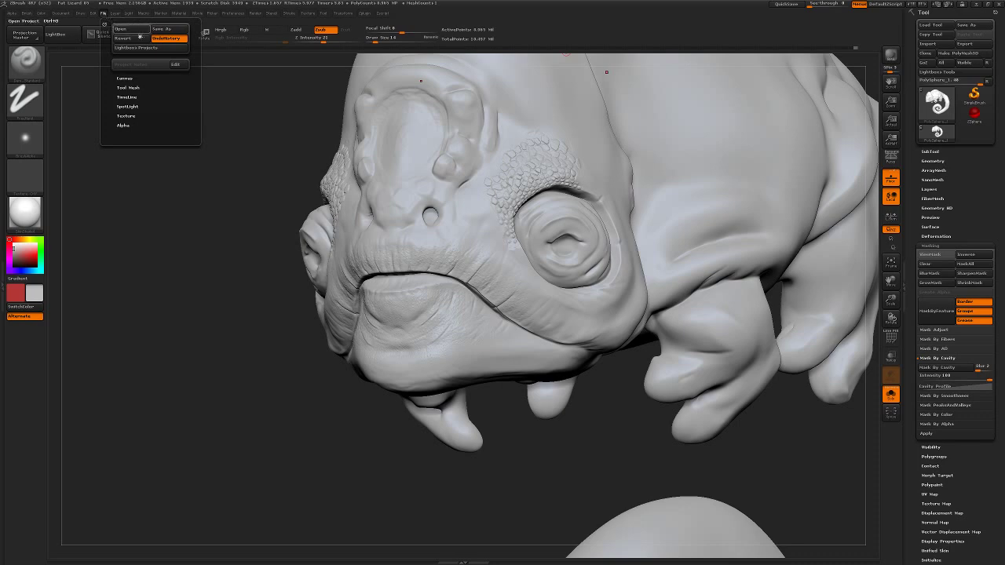
left_click(161, 28)
left_click(267, 64)
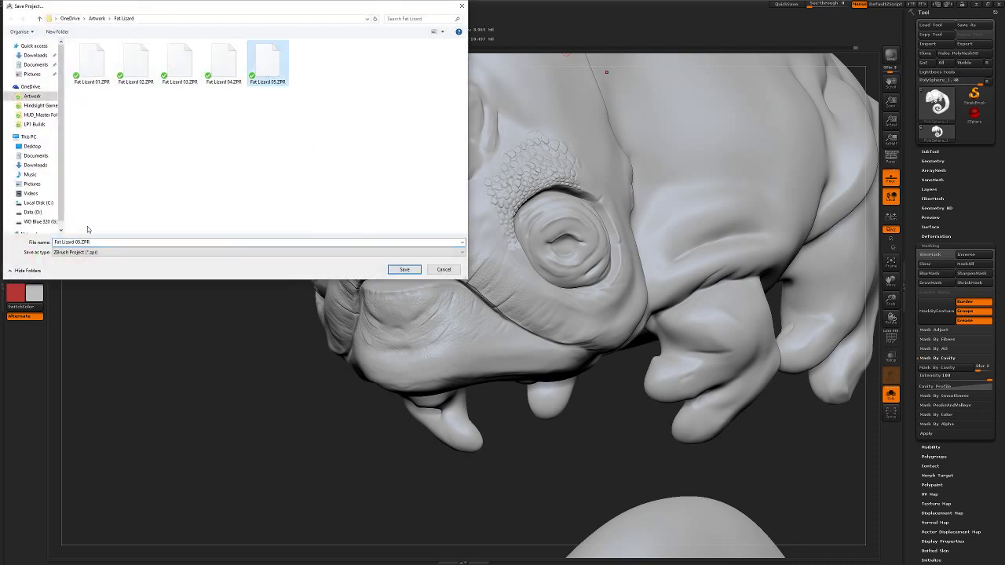
left_click(78, 242)
key("BackSpace")
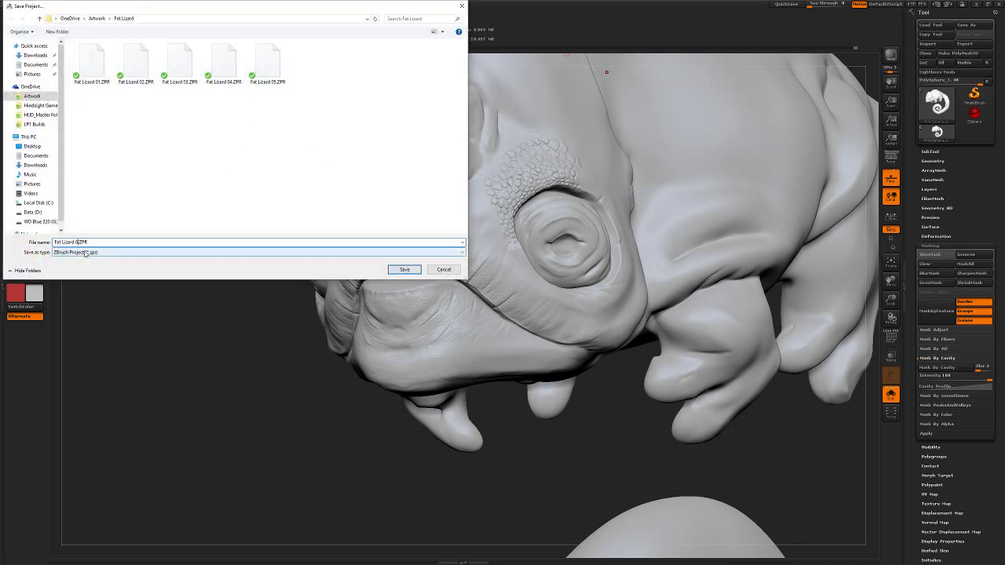
type("6")
key("Return")
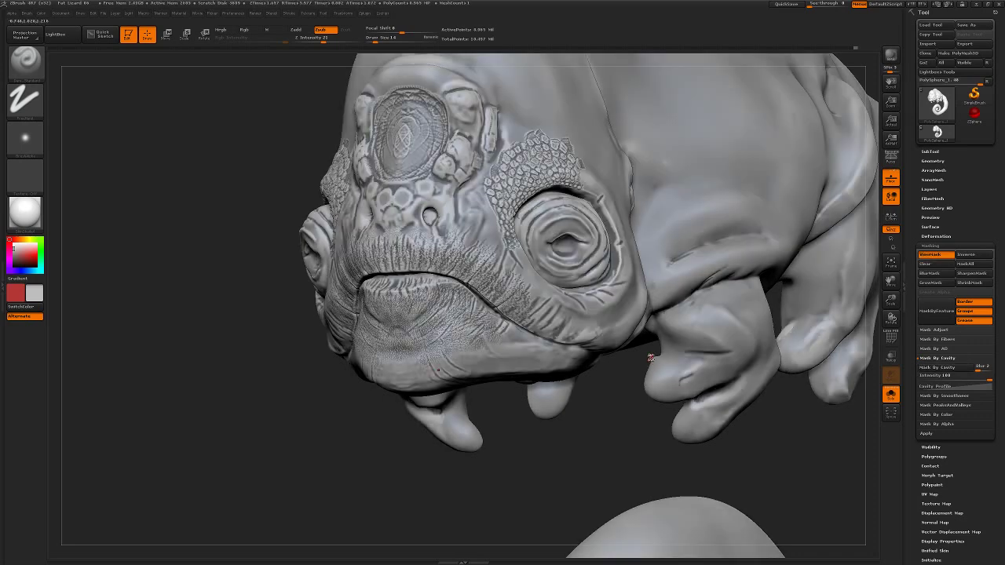
- Turn to a close side view of the head and enlarge the brush to 87, keeping the cavity mask
mouse_move(254, 301)
left_mouse_down()
mouse_move(360, 428)
mouse_move(562, 535)
mouse_move(377, 336)
left_mouse_up()
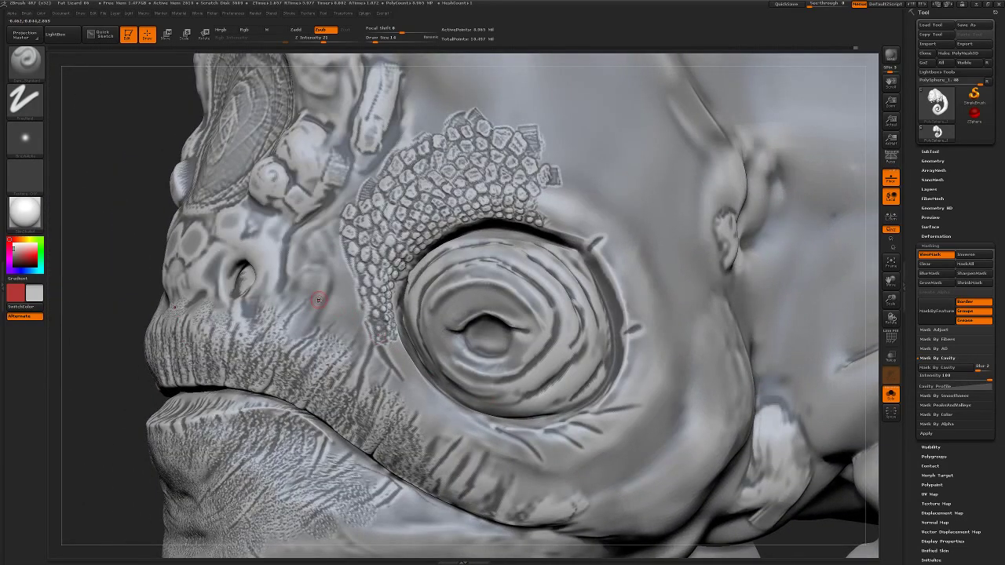
left_click_drag(375, 37, 387, 38)
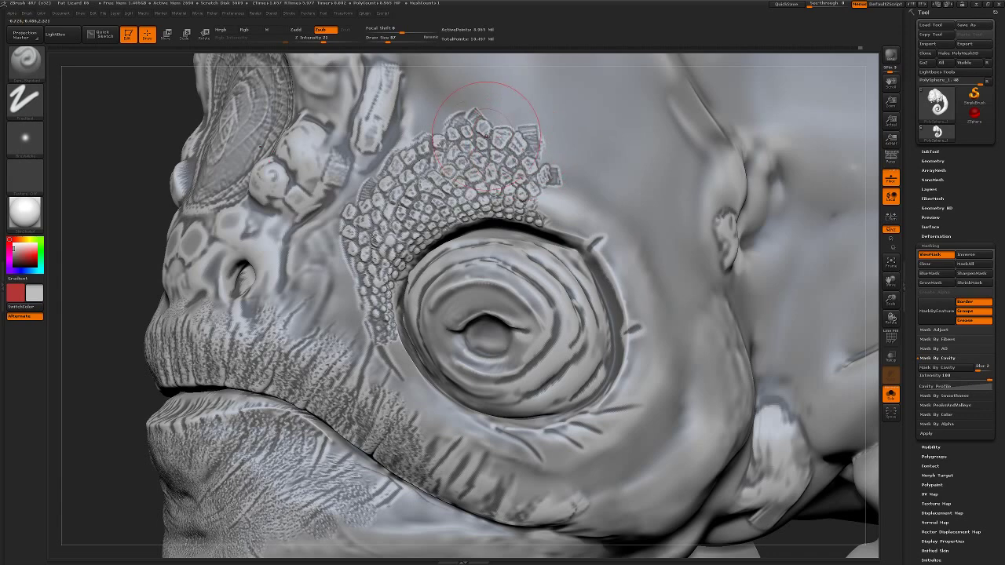
left_click_drag(135, 251, 136, 281, "ctrl")
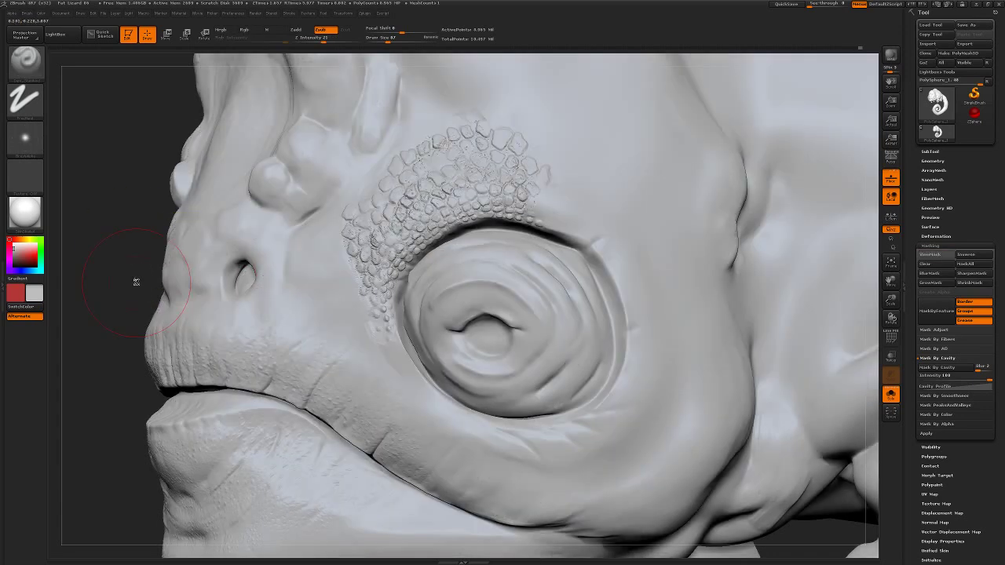
key("ctrl+z")
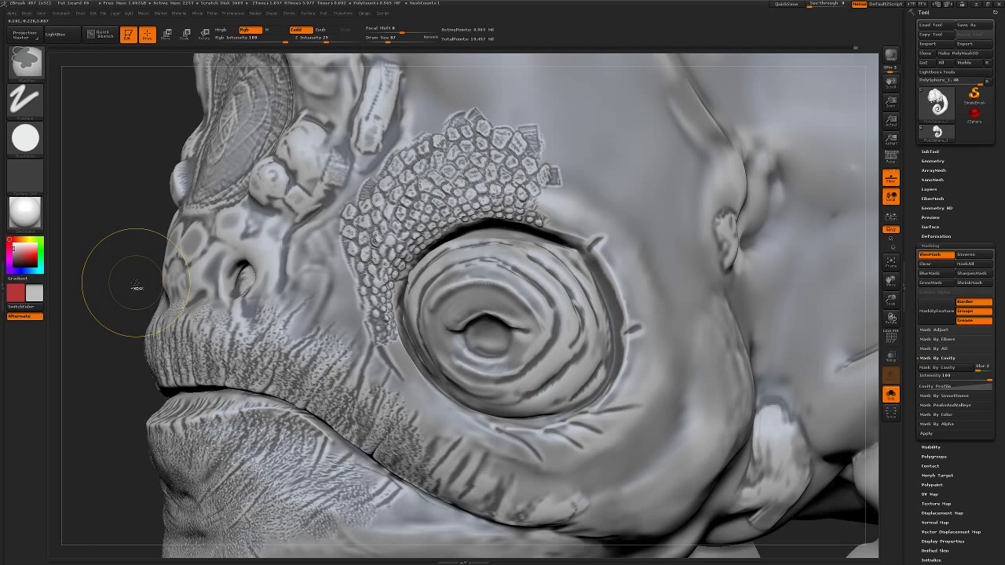
- Pick a different mask brush, invert the mask, and change the brush stroke
key("ctrl+alt")
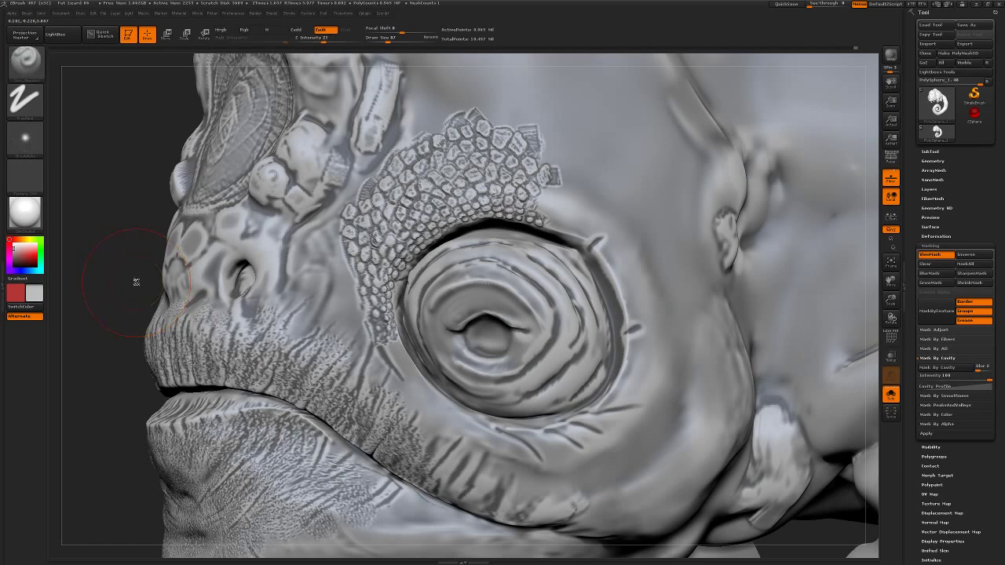
key("ctrl+b")
left_click(136, 285)
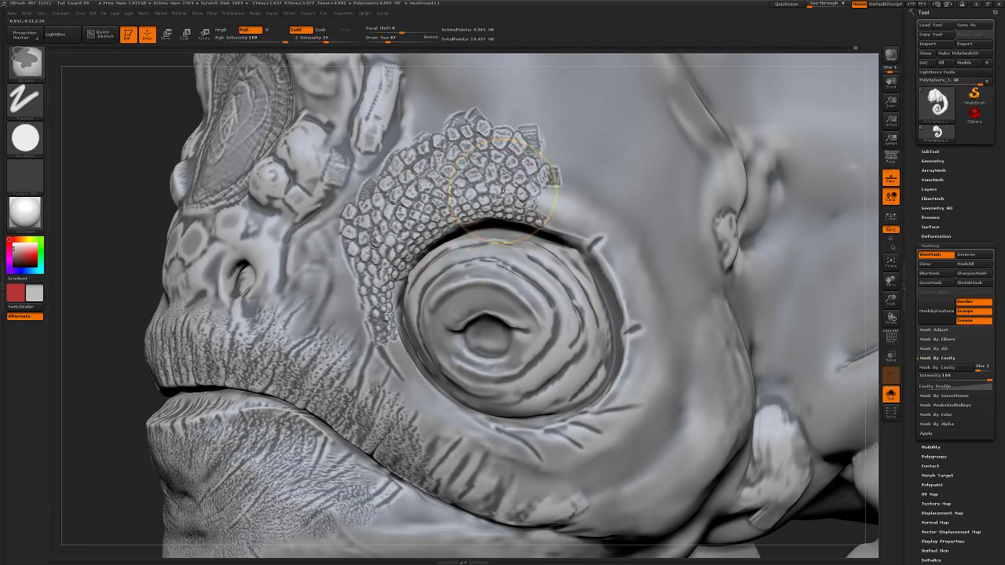
left_click(138, 259, "ctrl")
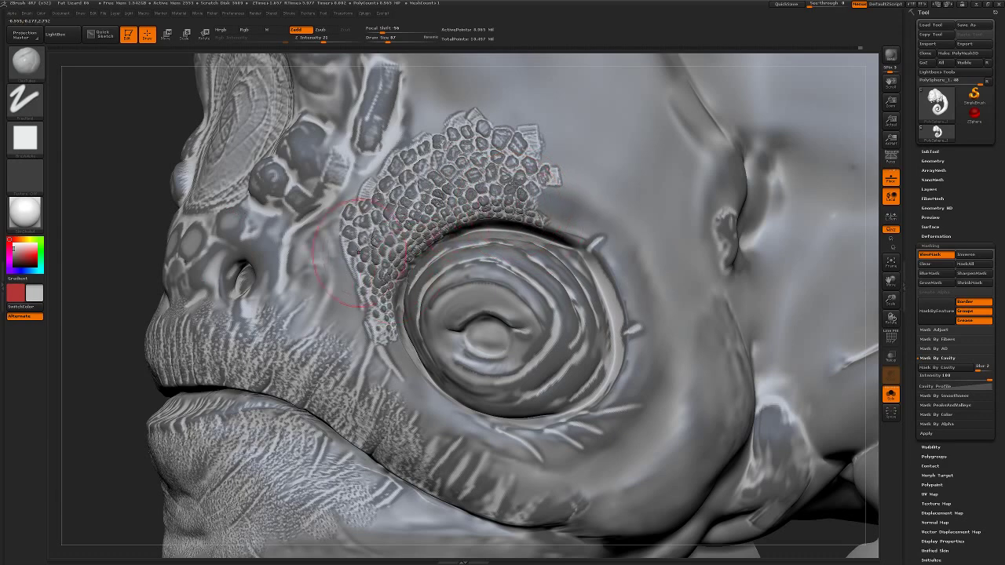
key("b")
left_click(525, 171)
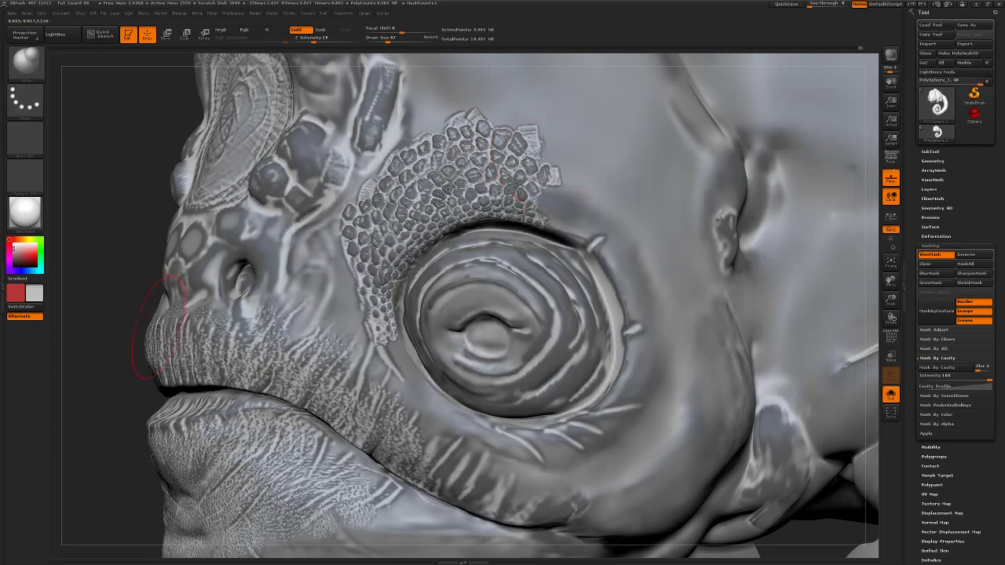
- Step up to the highest subdivision level and select the BST dotted-stroke brush
key("d")
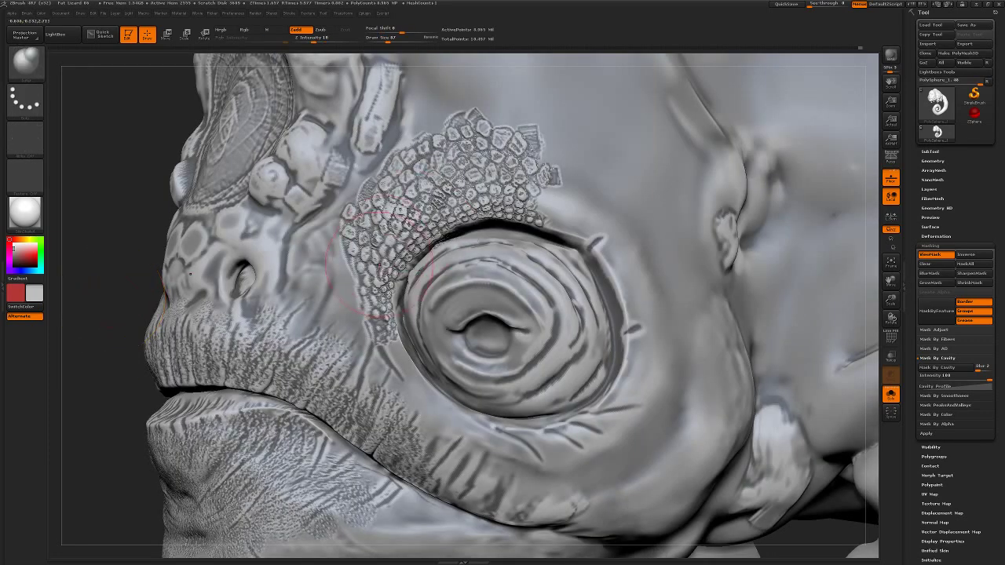
key("b")
key("c")
key("l")
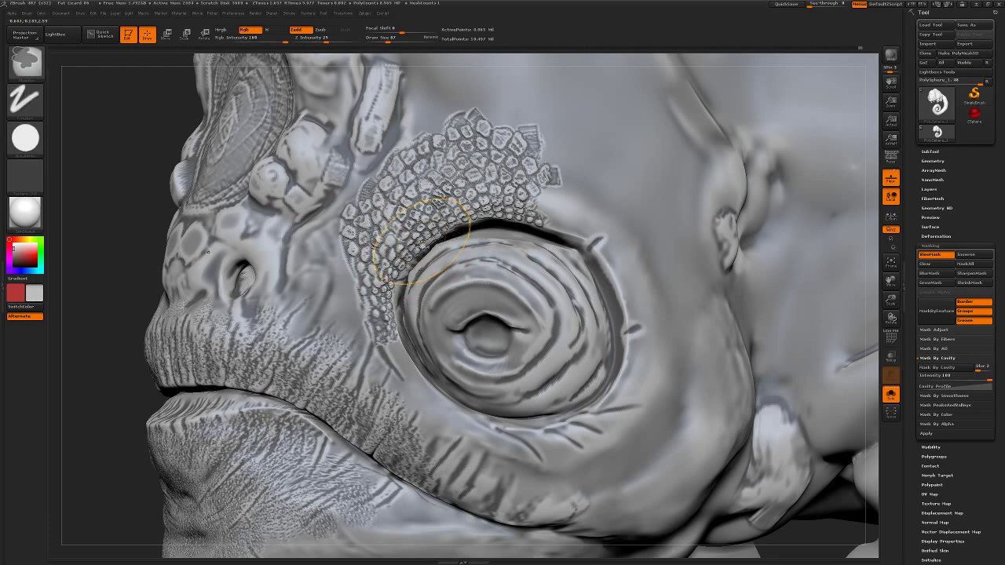
key("b")
key("s")
key("t")
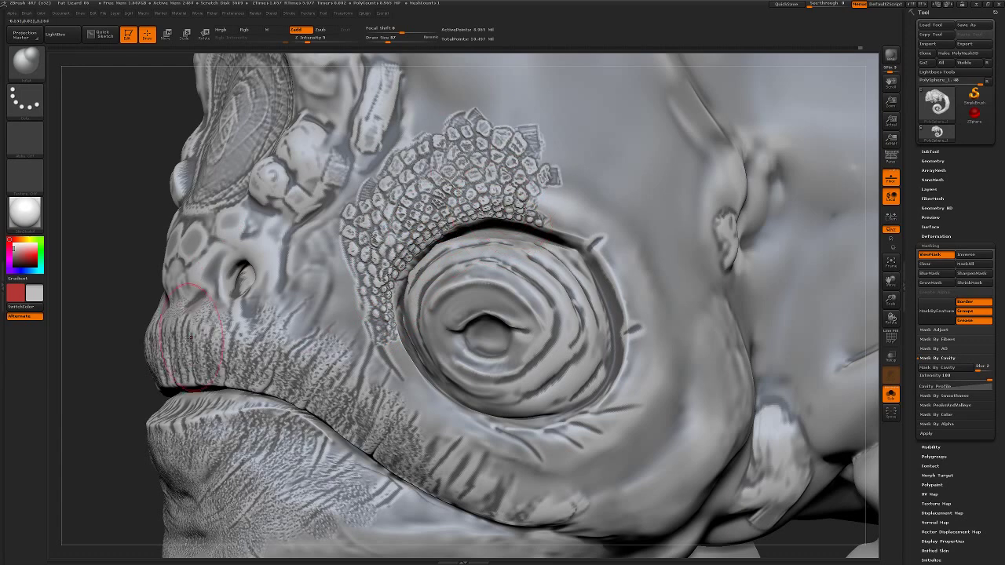
- With the mask hidden, smooth stray eye-scale marks, then show the cavity mask and mask near the eye
key("ctrl+h")
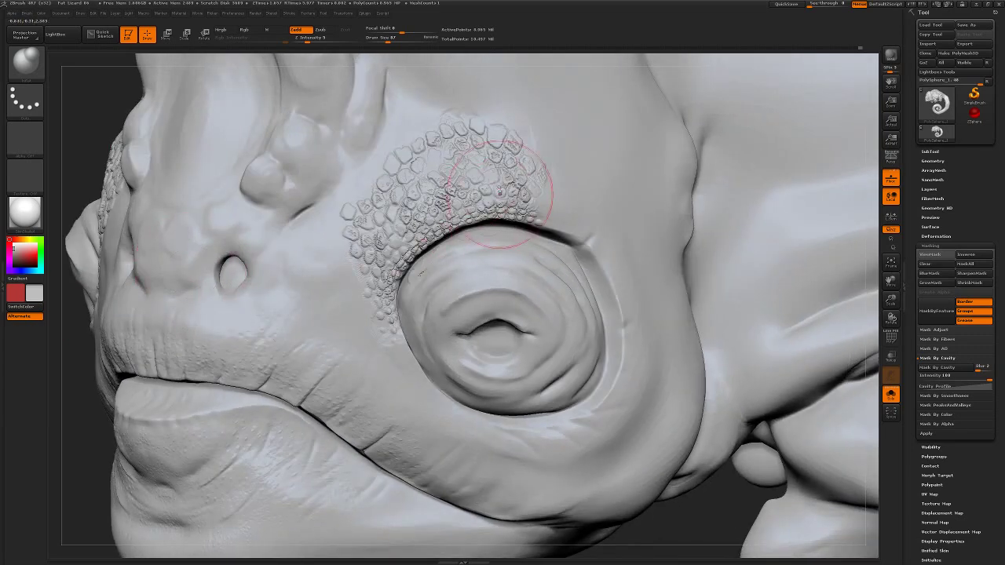
left_click_drag(426, 161, 415, 168, "shift")
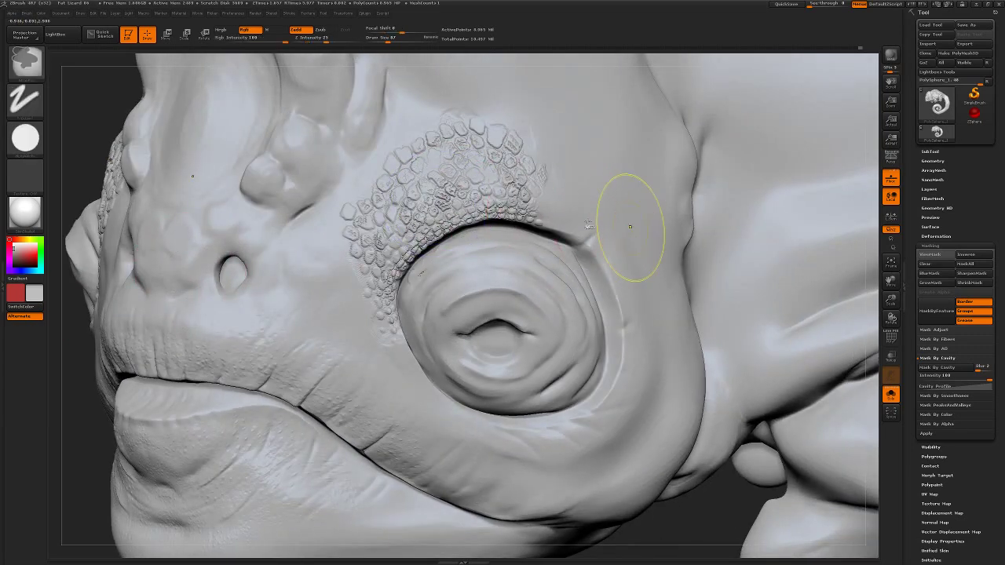
key("shift+d")
mouse_move(124, 104)
left_mouse_down()
mouse_move(314, 180)
mouse_move(589, 247)
left_mouse_up()
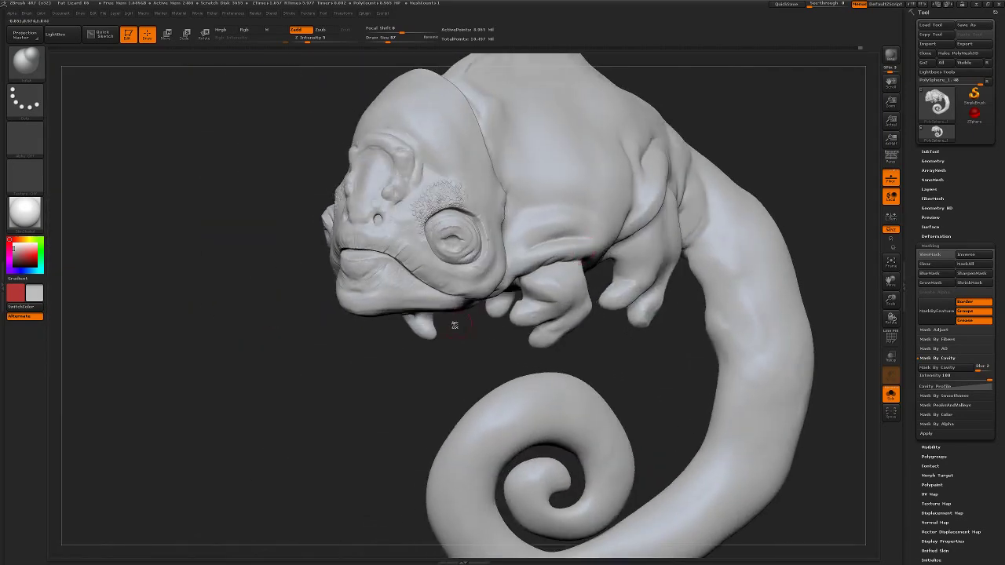
left_click_drag(276, 227, 227, 223, "ctrl")
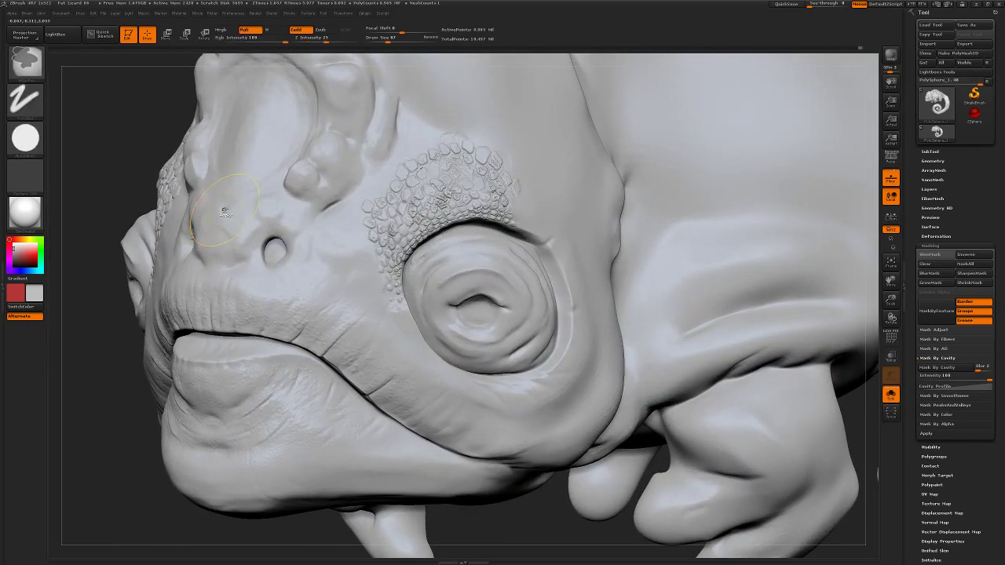
key("ctrl+h")
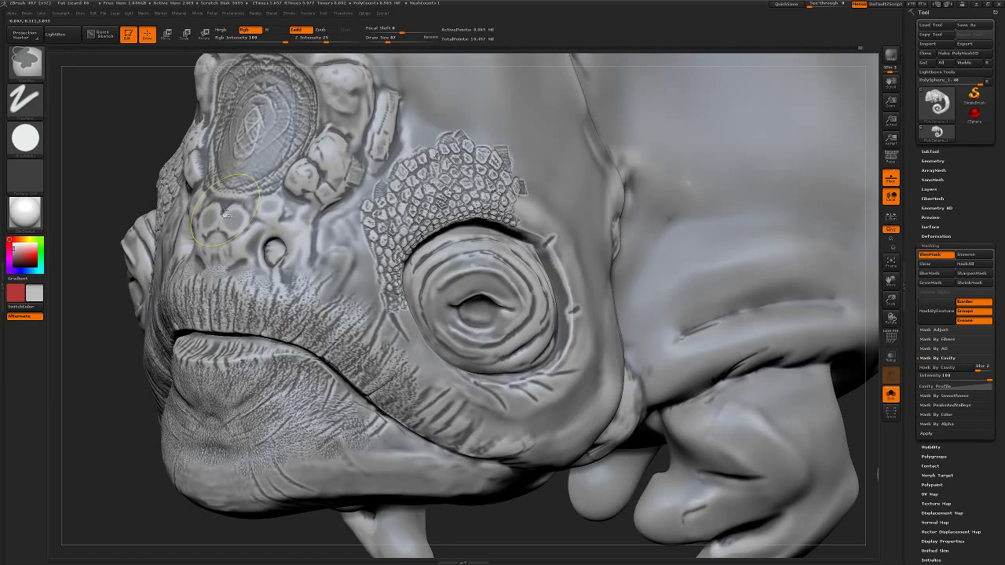
left_click_drag(478, 131, 427, 116, "ctrl")
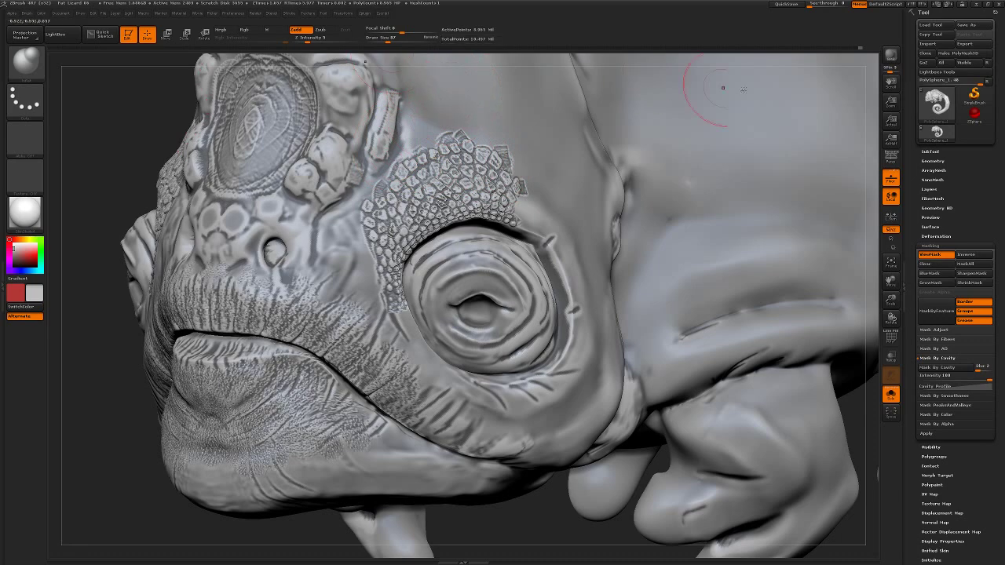
- Compare undo-history states, settling on the earlier unmasked one without the fine skin detail
left_click(843, 52, "ctrl")
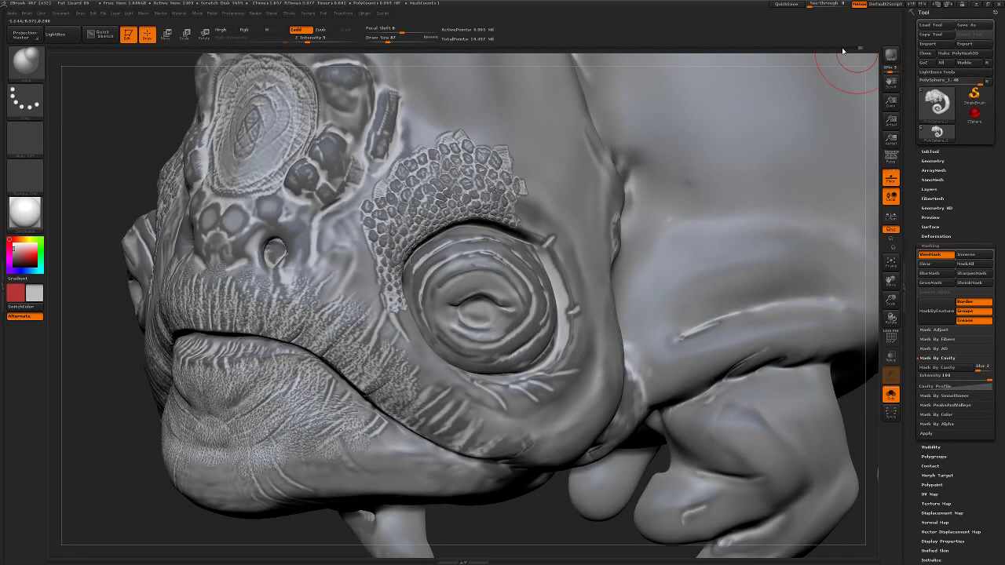
left_click(842, 52, "ctrl")
left_click(842, 51, "ctrl")
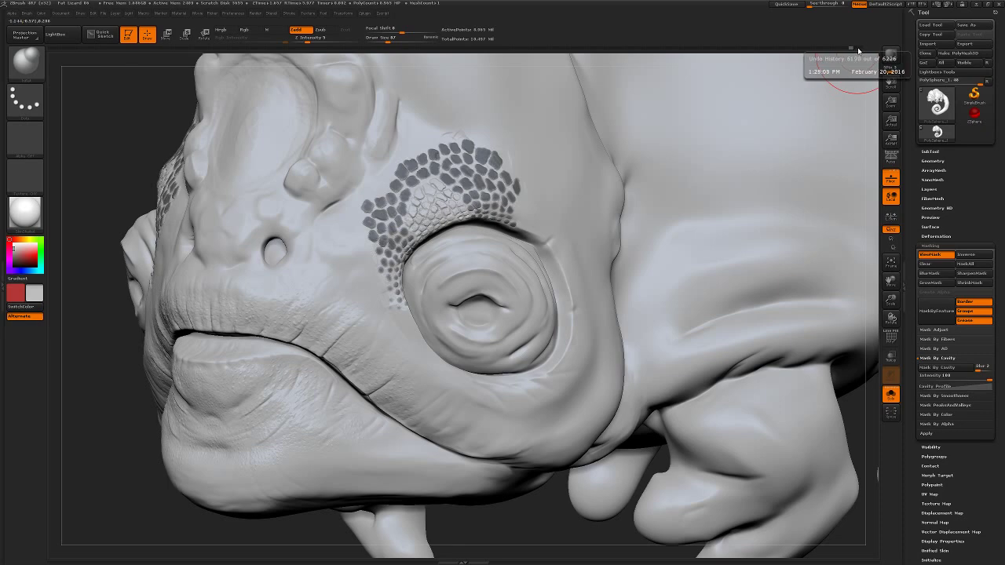
left_click(859, 51)
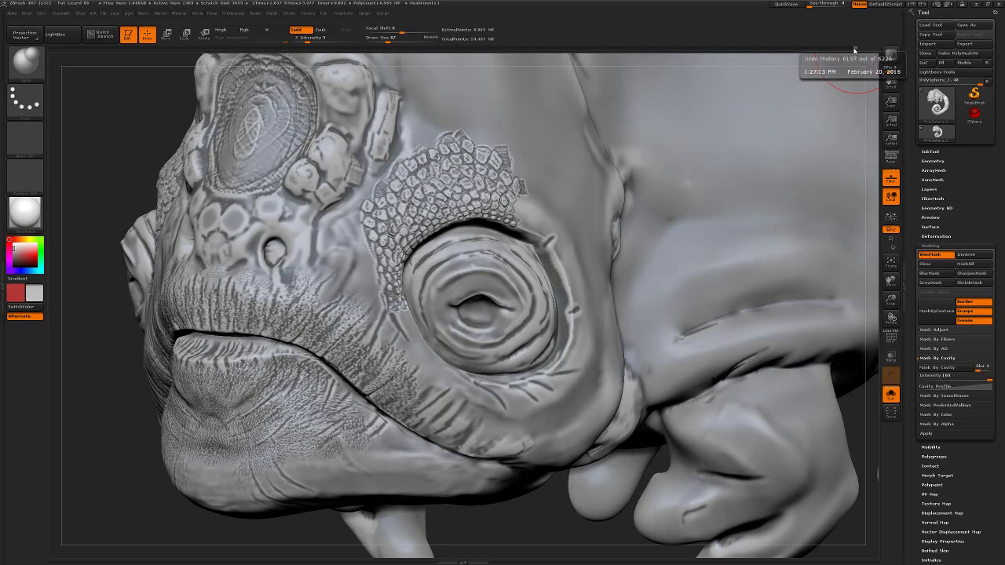
left_click(855, 50)
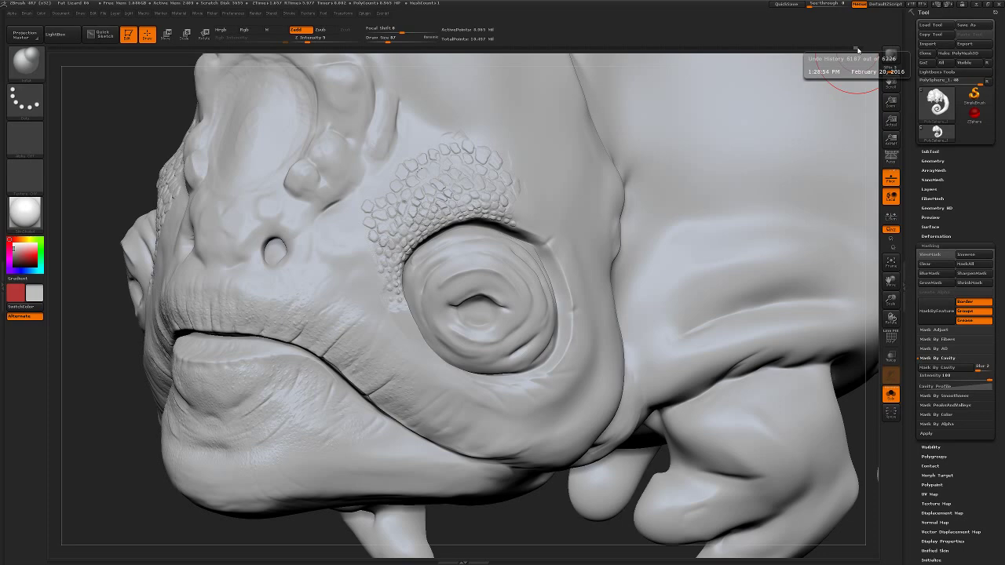
left_click(859, 50)
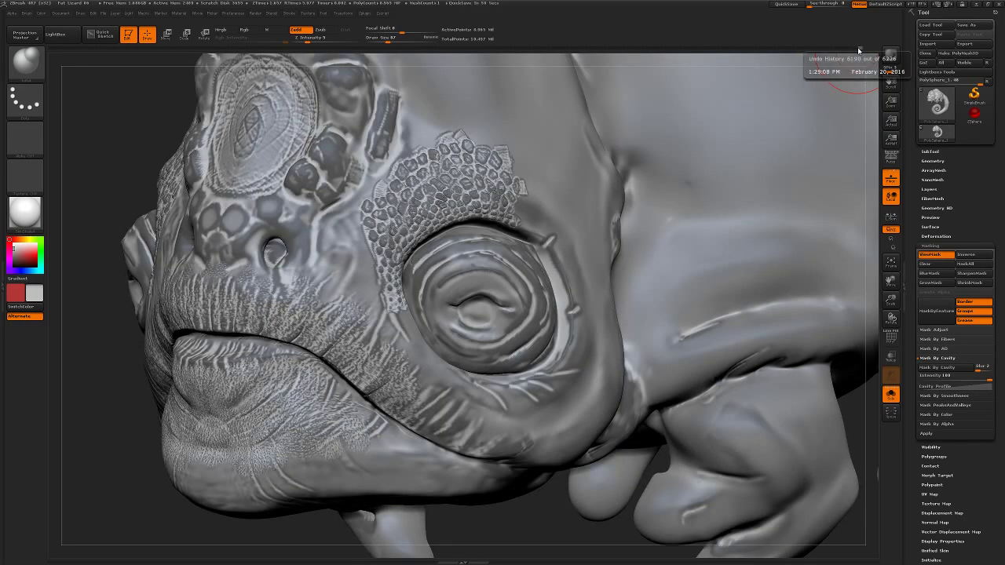
left_click(858, 50)
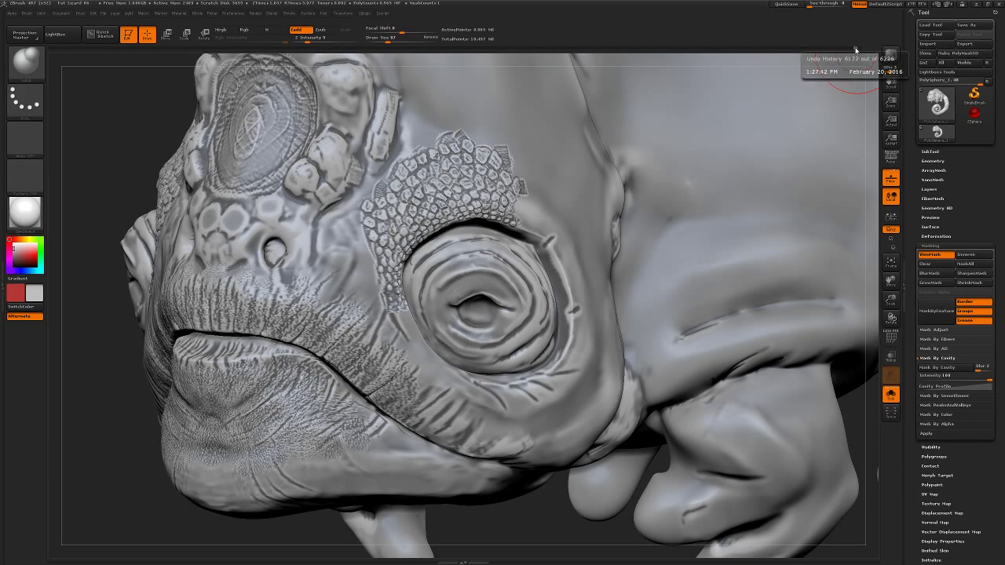
left_click(857, 49)
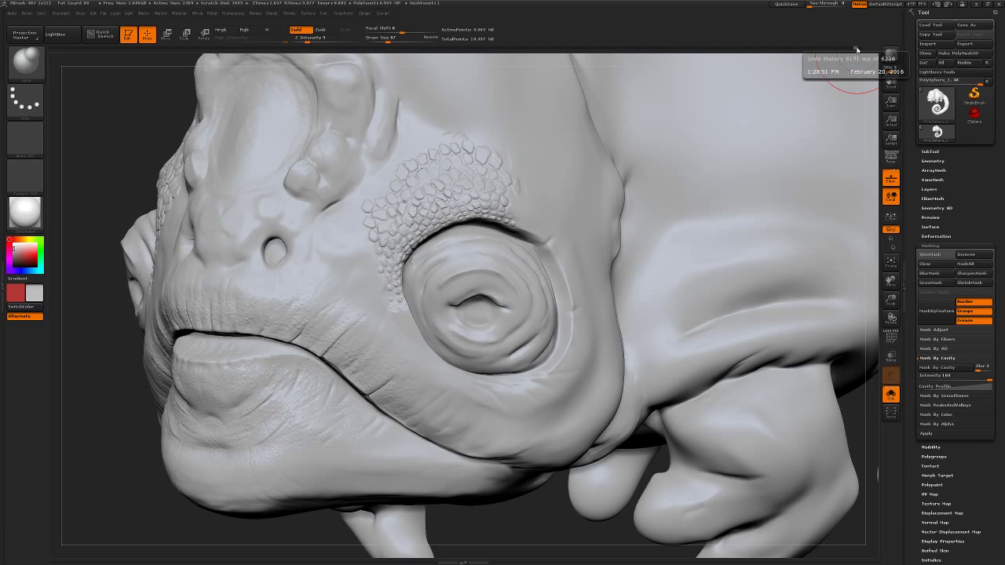
left_click(856, 49)
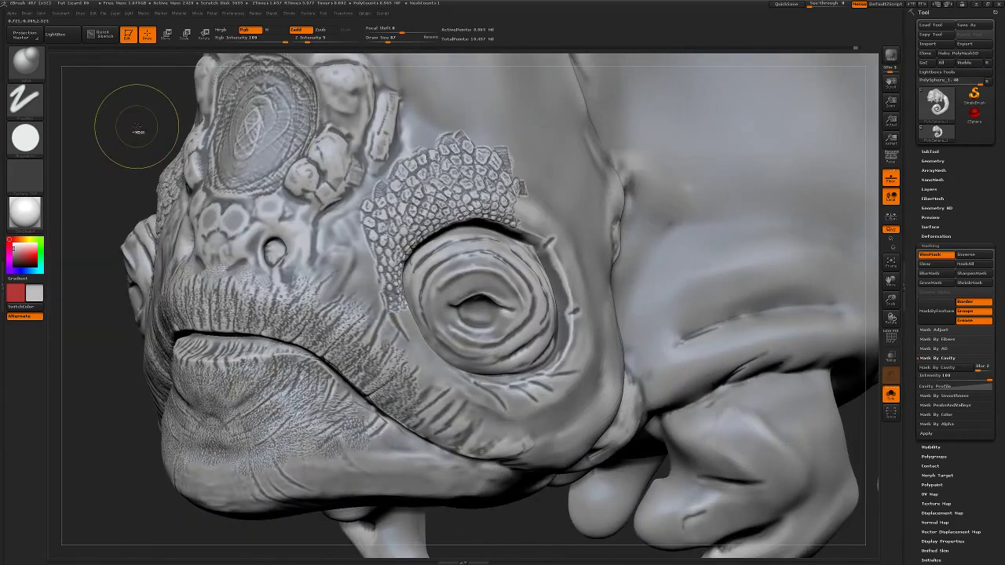
left_click(121, 168)
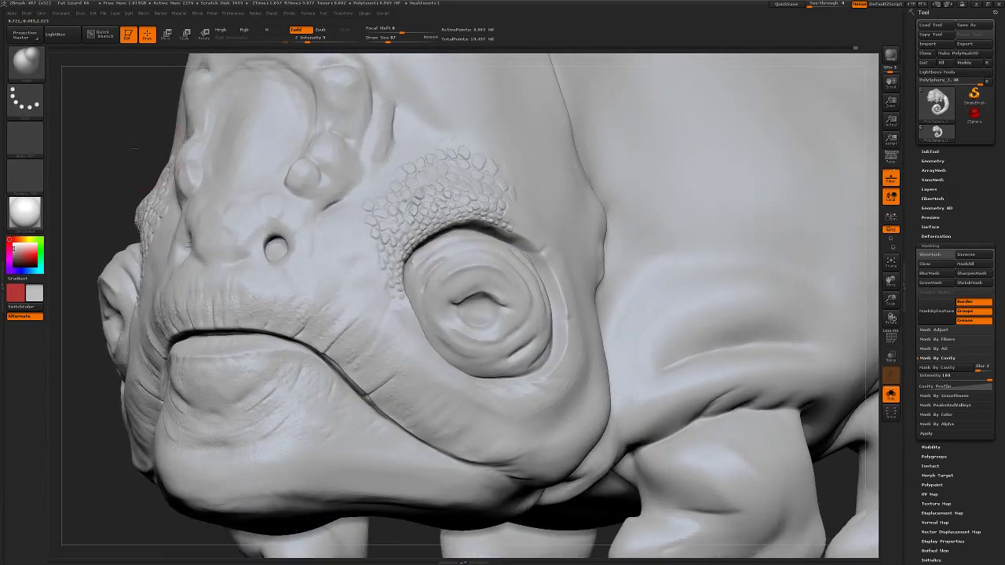
- Zoom in on the scales above the eye and make the brush much smaller
key("ctrl+z")
key("ctrl+shift+z")
key("ctrl+shift+z")
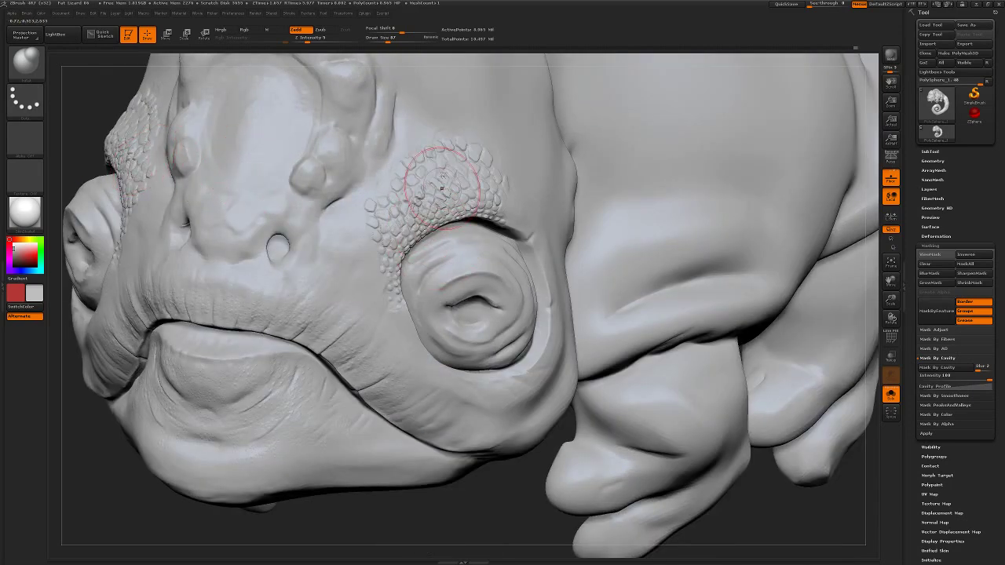
key("ctrl+z")
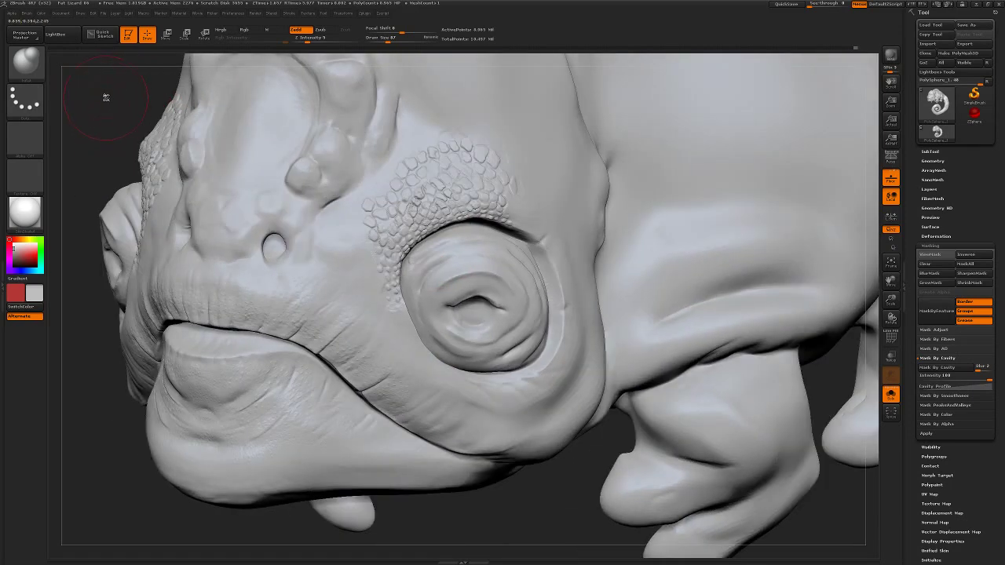
key("ctrl+z")
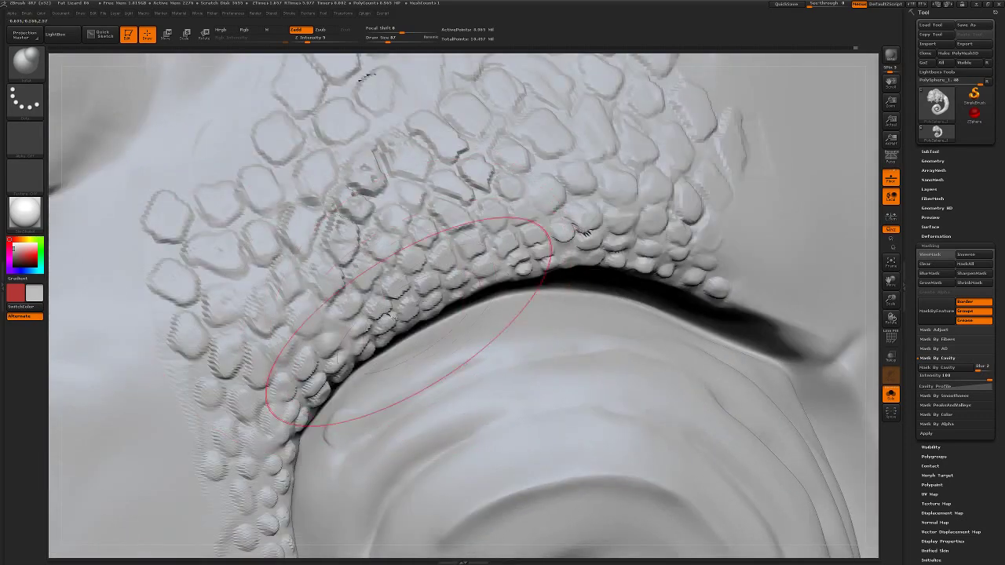
left_click_drag(424, 37, 369, 37)
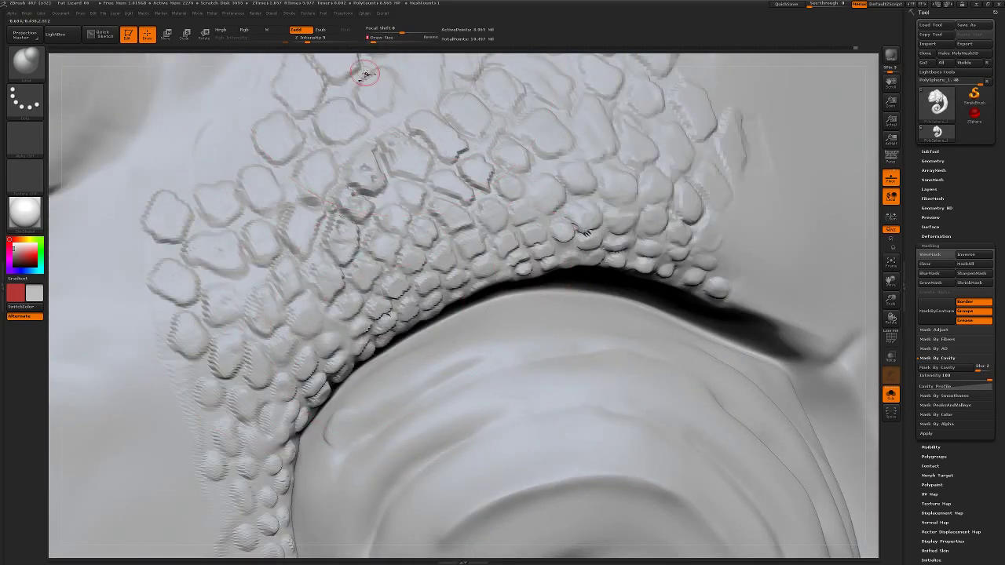
- Detail and smooth the eye scales with a textured brush, then set cavity mask blur to 4
key("b")
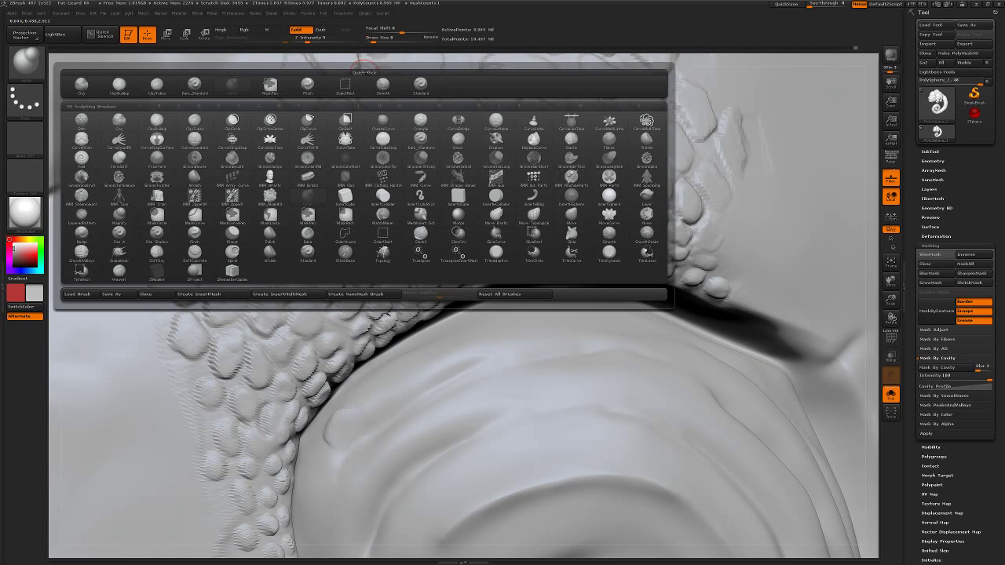
key("d")
key("s")
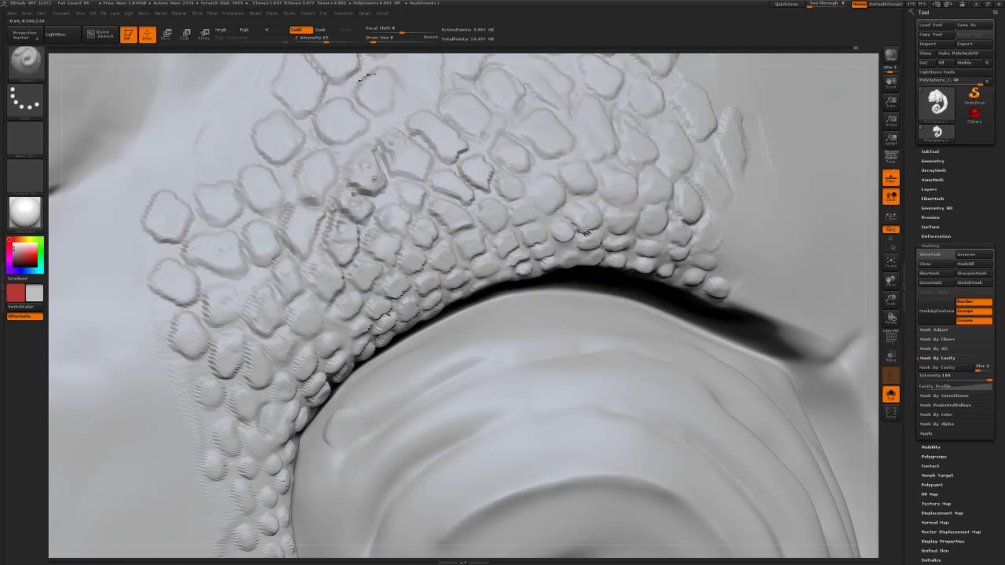
key("2")
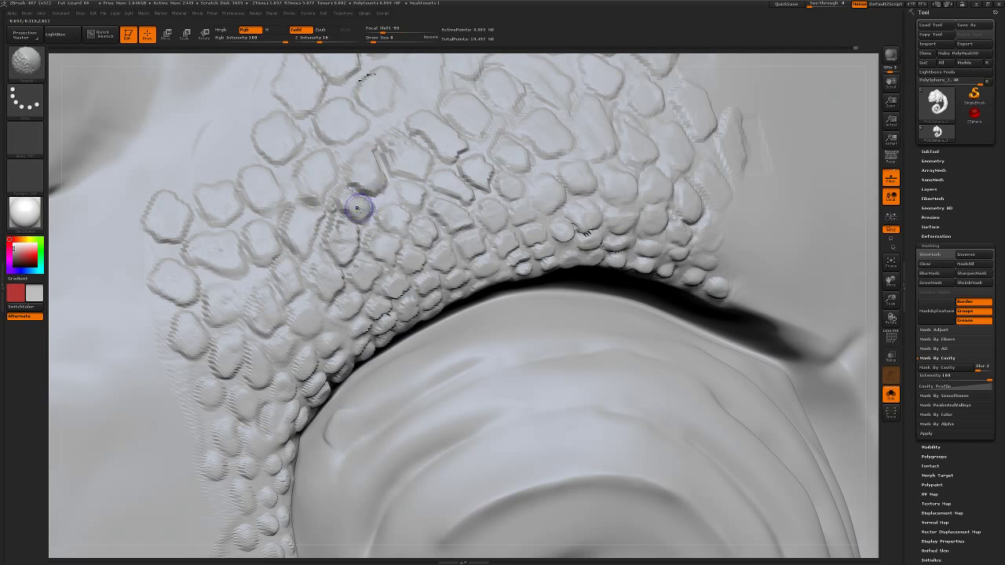
key("shift")
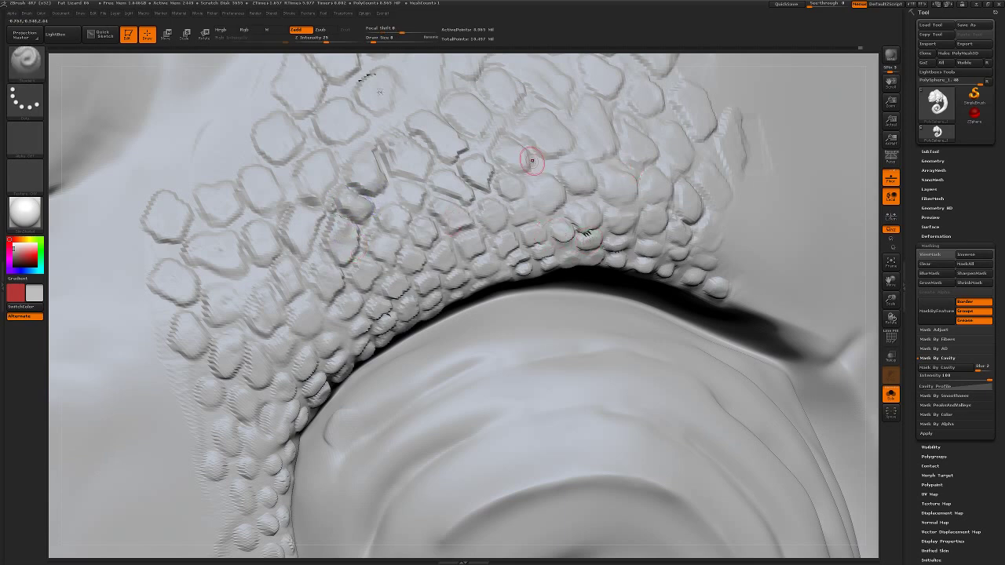
right_click_drag(784, 83, 758, 96)
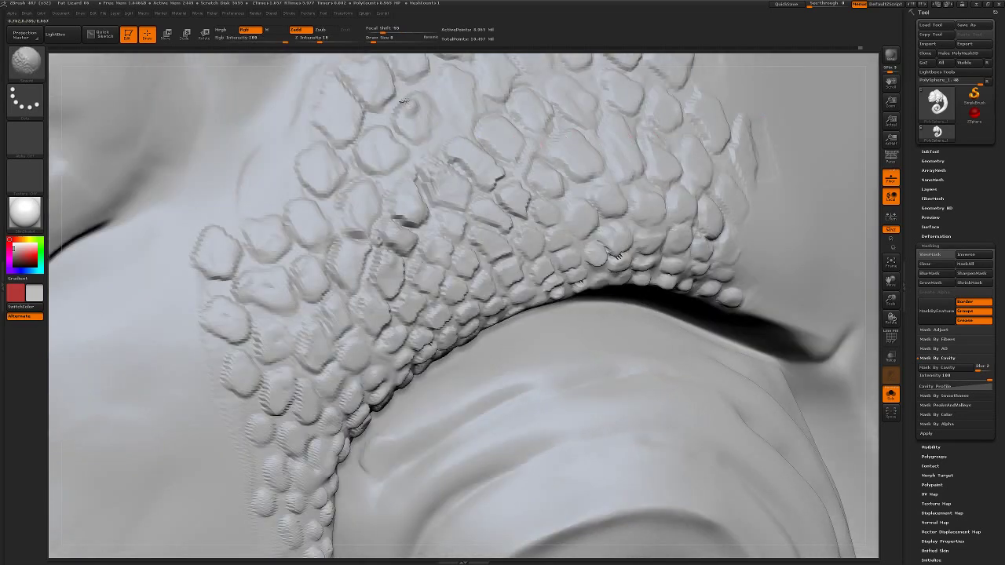
key("shift")
key("shift")
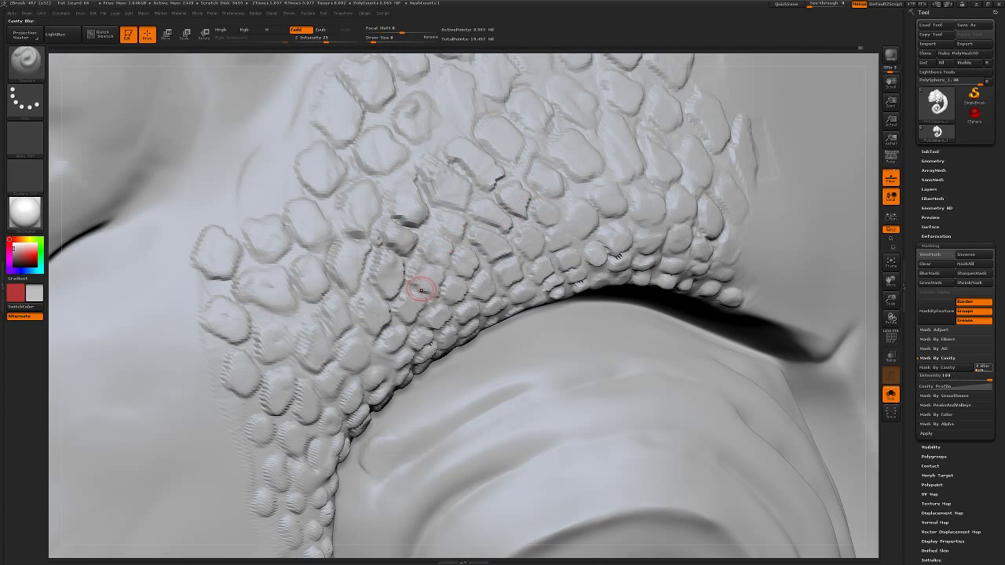
left_click_drag(981, 367, 954, 368)
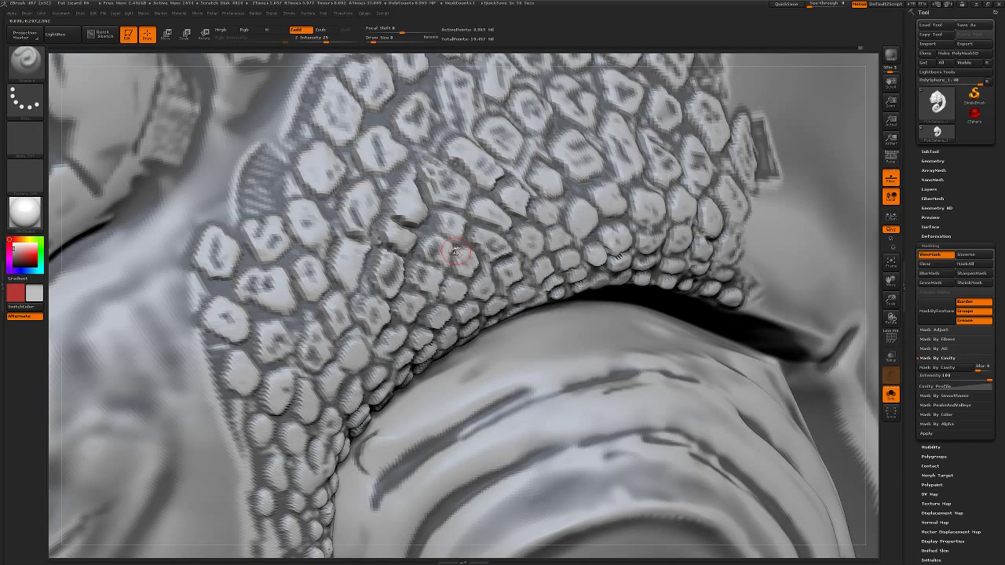
- Smooth the eye area with a freehand round brush, turning the head to frame the scales
key("b")
key("p")
key("a")
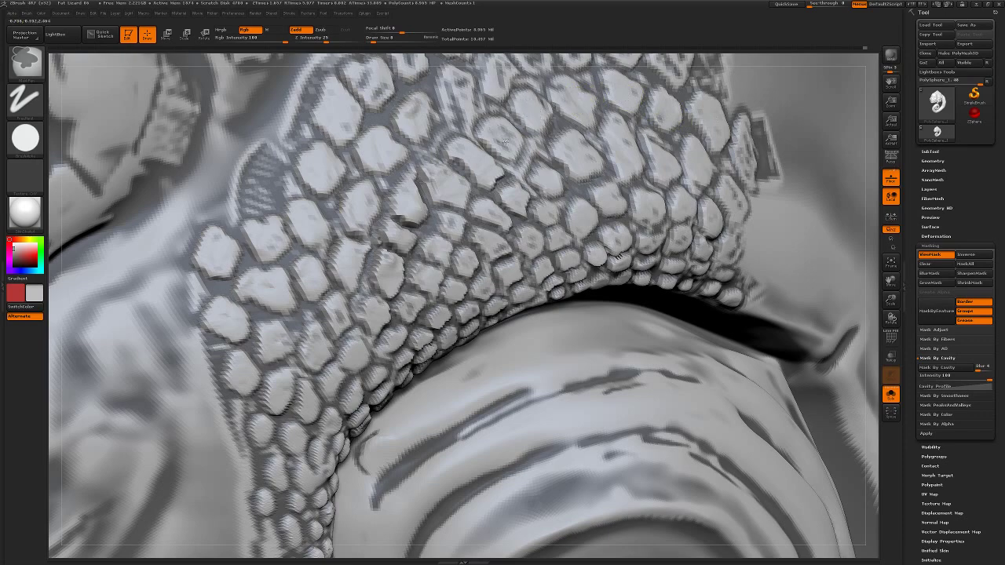
key("shift")
mouse_move(871, 184)
left_mouse_down("alt")
mouse_move(845, 56)
mouse_move(480, 264)
left_mouse_up("alt")
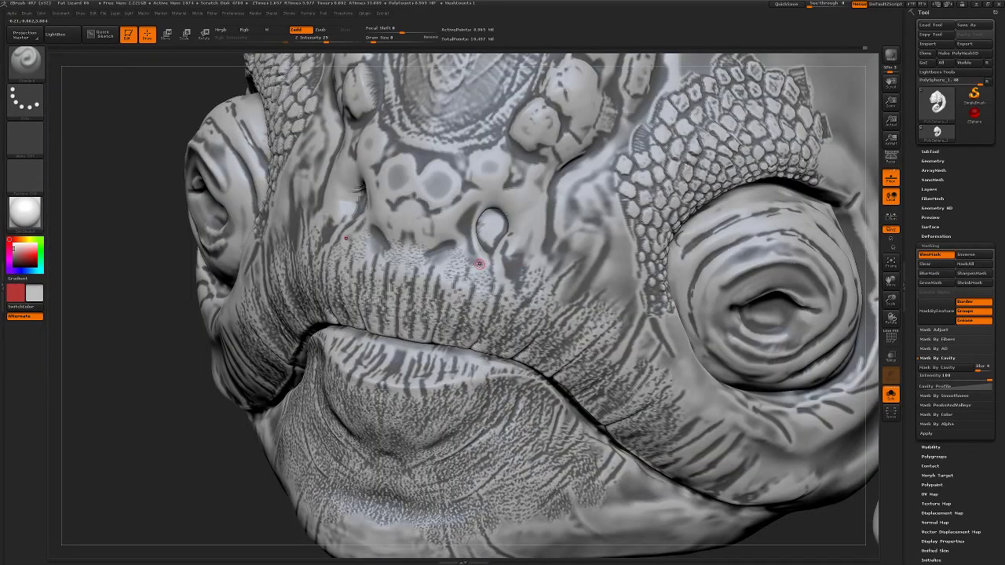
mouse_move(244, 482)
left_mouse_down()
mouse_move(236, 480)
mouse_move(279, 394)
mouse_move(186, 493)
left_mouse_up()
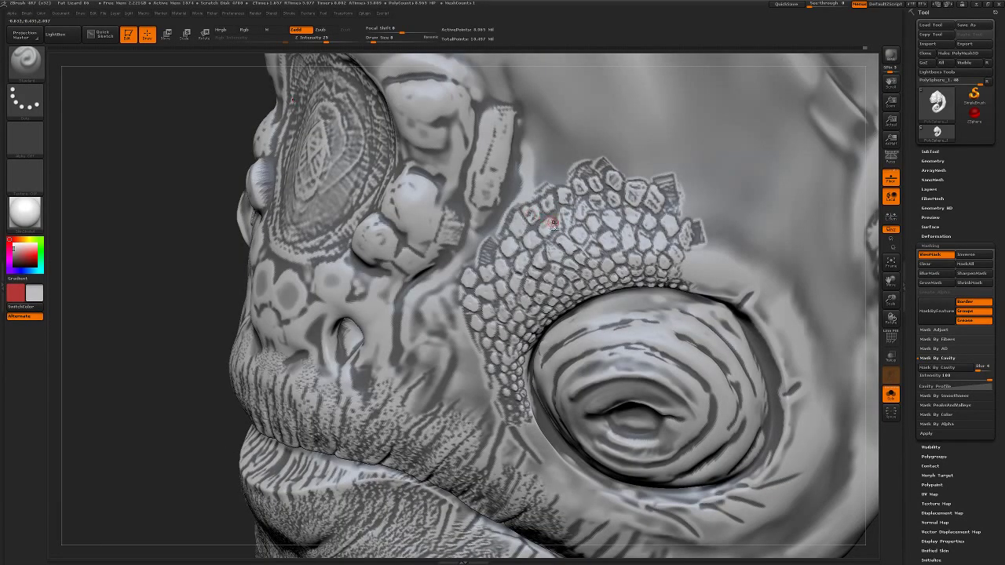
- Select the MaskPen brush for masking the scale border
key("ctrl")
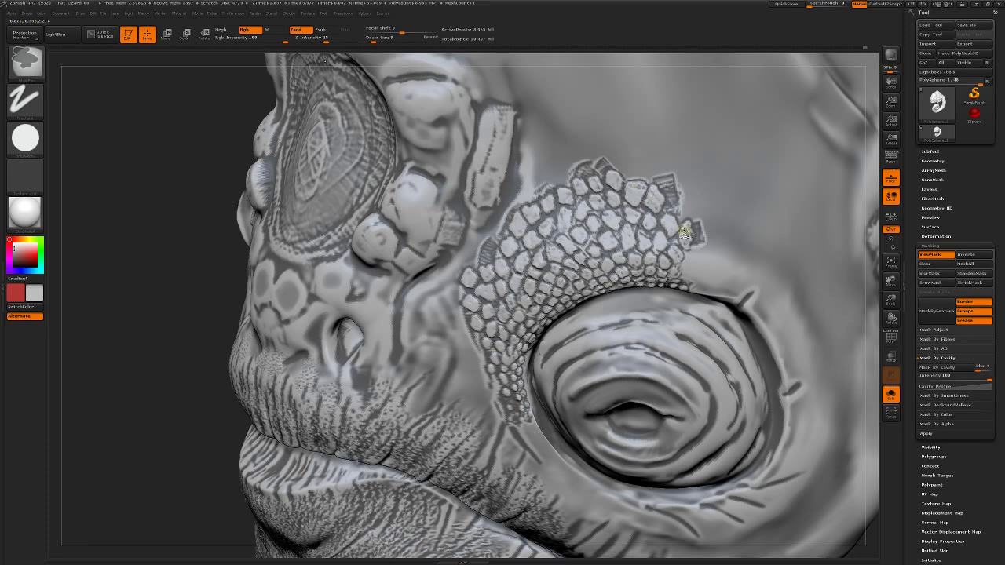
key("ctrl")
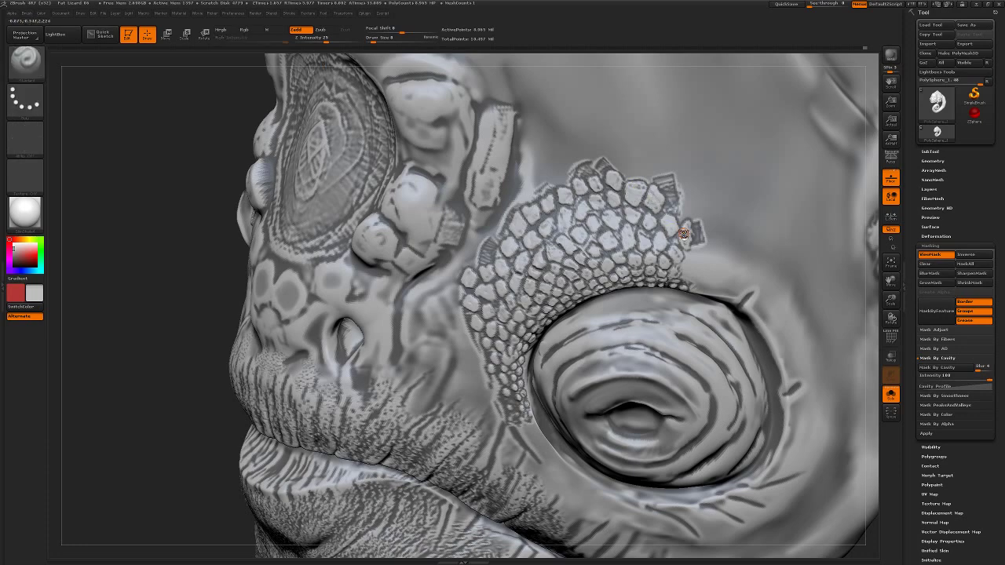
key("b")
key("m")
key("p")
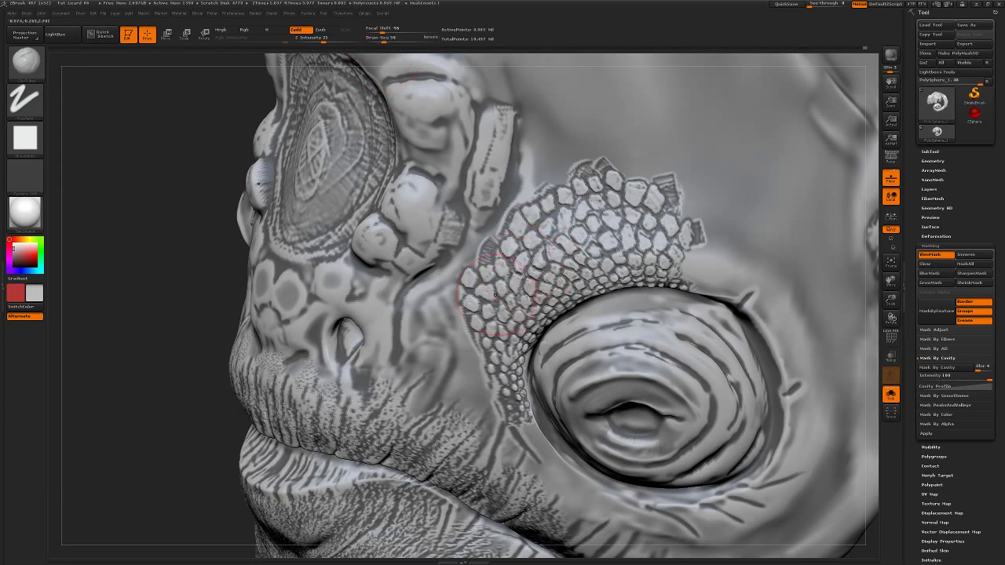
- Mask the scale border toward the eye, invert the mask, and deepen the lower-lip crease
mouse_move(496, 293)
left_mouse_down("ctrl")
mouse_move(485, 297)
mouse_move(520, 383)
left_mouse_up("ctrl")
left_click(192, 334, "ctrl")
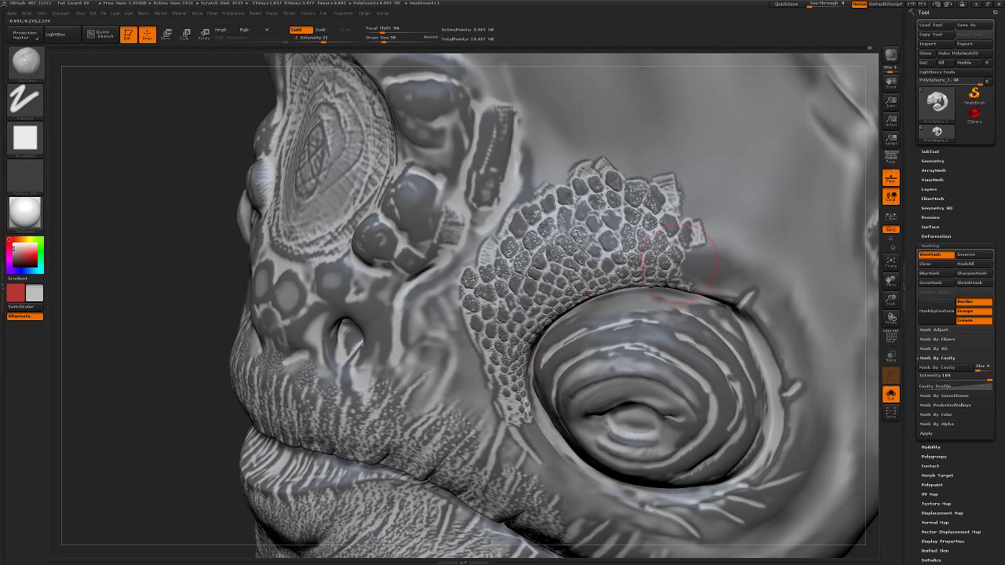
left_click_drag(183, 328, 183, 324)
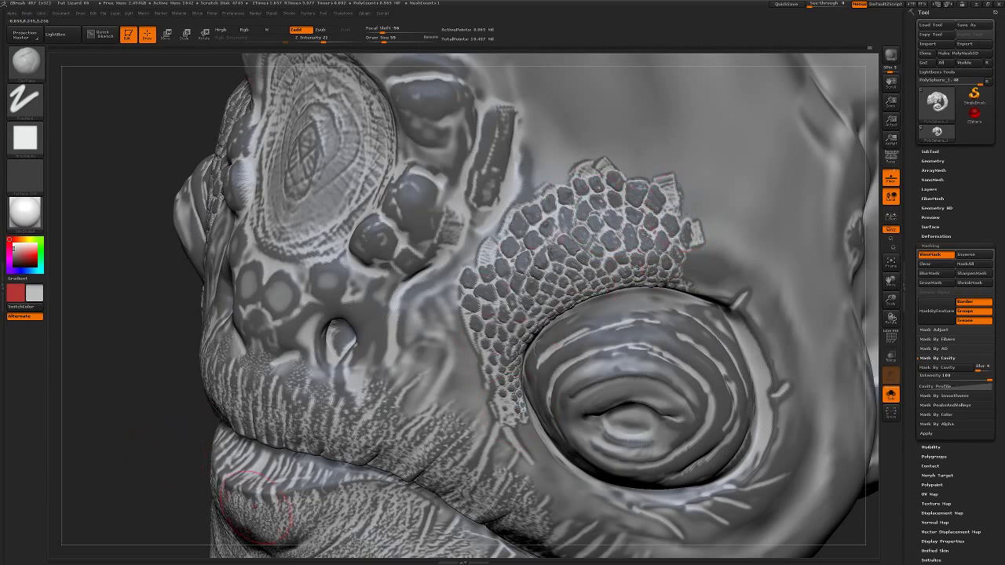
left_click_drag(408, 468, 420, 486)
- Hide the mask display and bring up the Tool > Geometry subdivision settings
key("ctrl+h")
key("b")
key("p")
key("a")
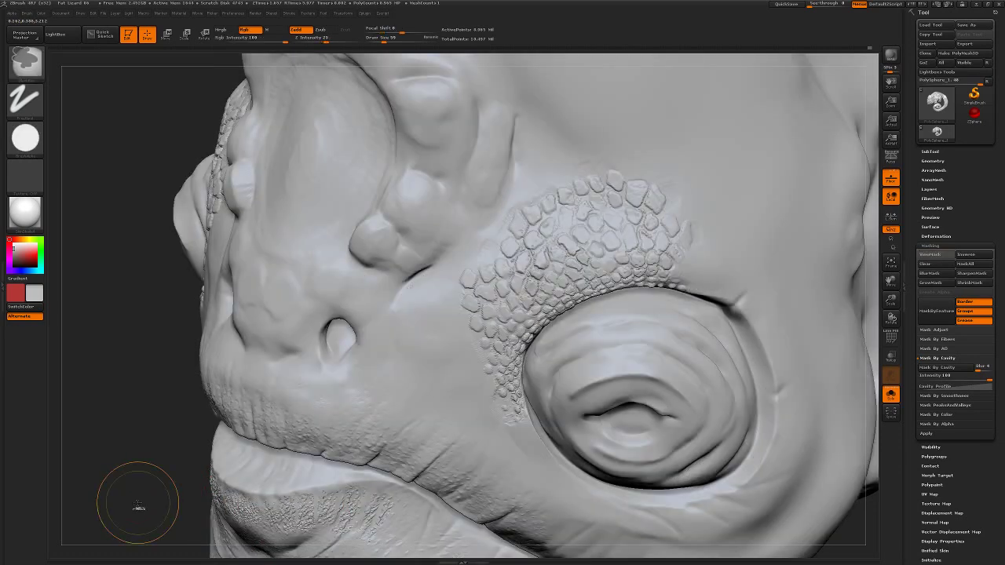
key("ctrl+h")
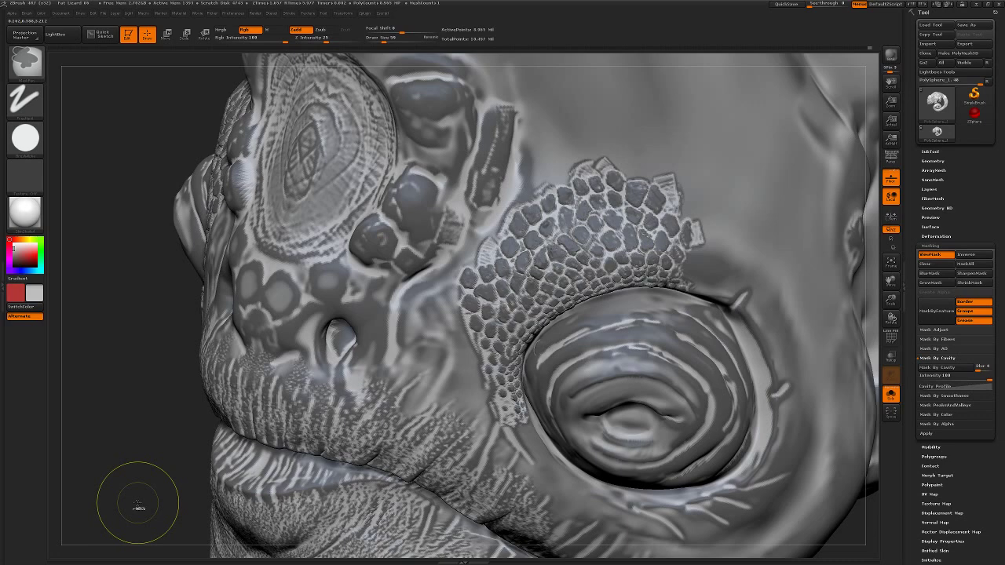
key("b")
key("c")
key("b")
key("ctrl+h")
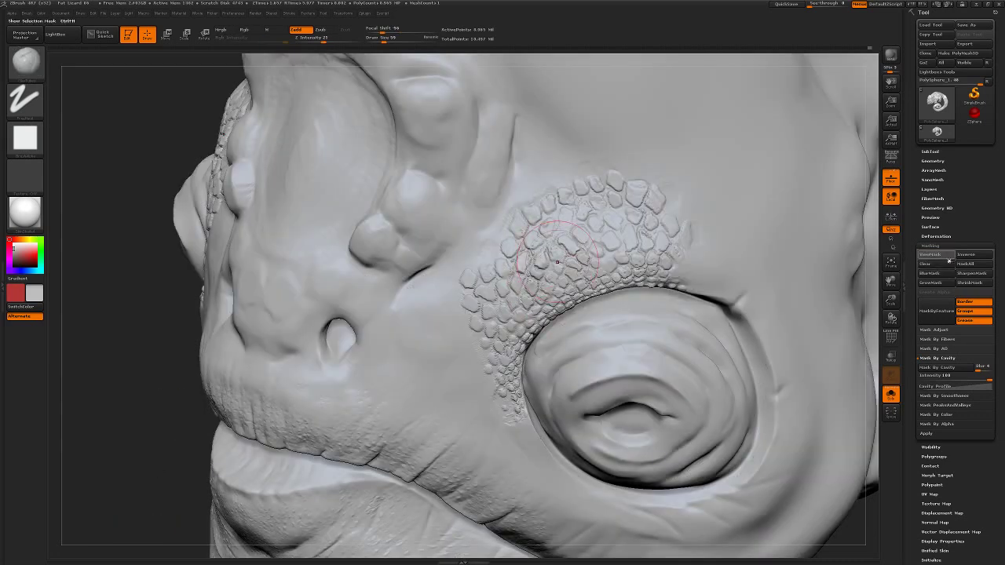
left_click(930, 162)
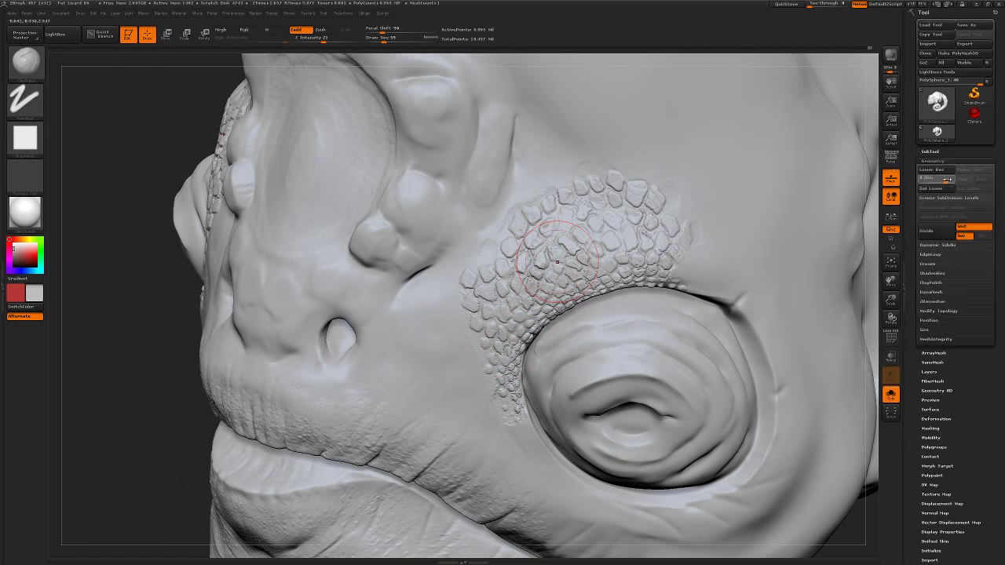
- Drop one subdivision level, drag SDiv back to the top, and turn the head to a front view
key("shift+d")
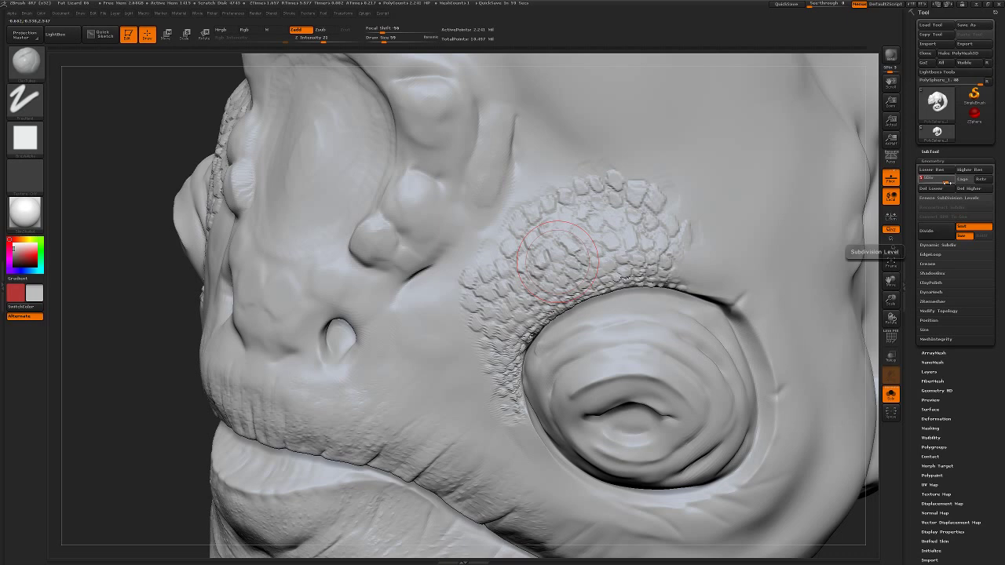
key("b")
key("s")
key("t")
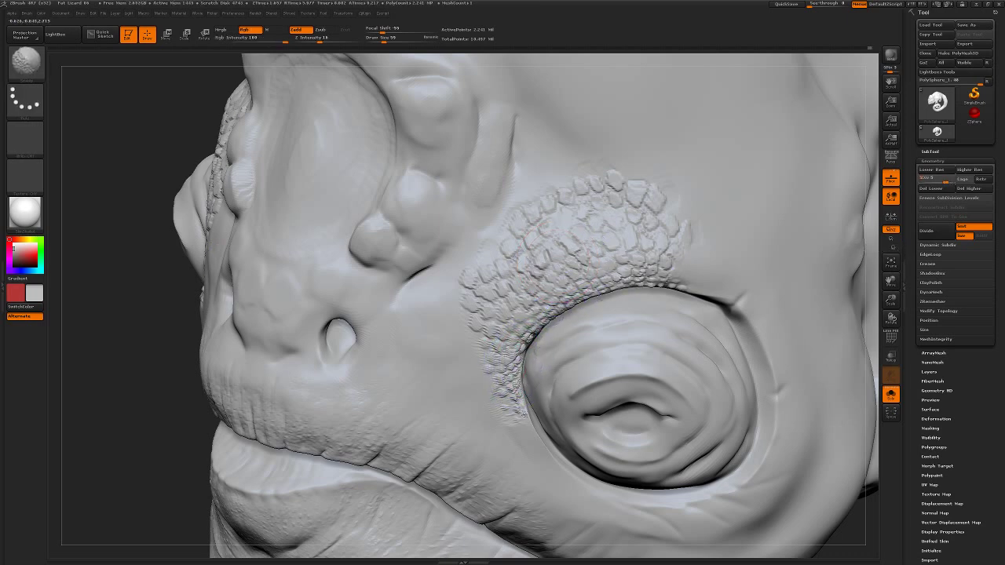
key("b")
key("c")
key("b")
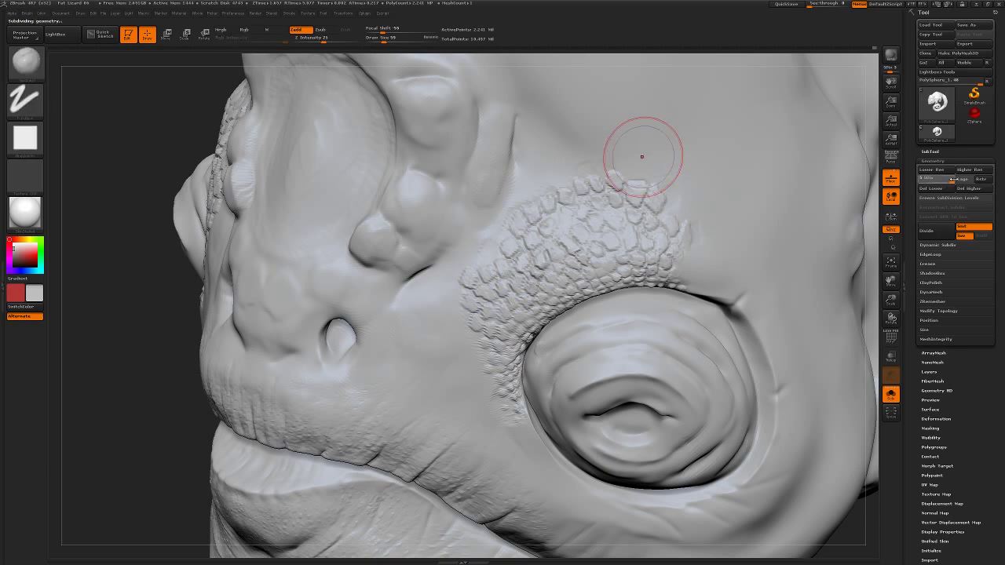
left_click_drag(951, 179, 954, 179)
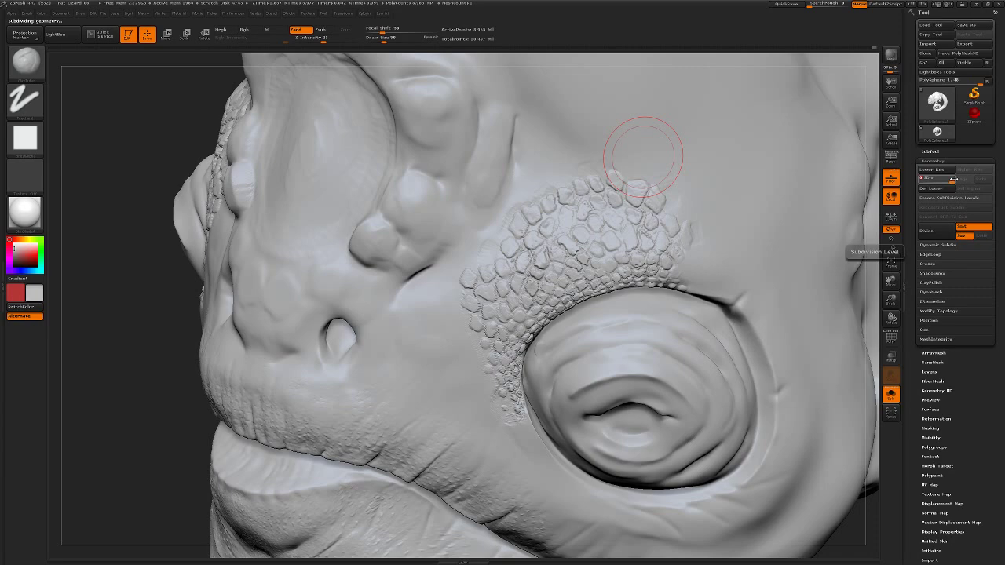
mouse_move(202, 258)
left_mouse_down()
mouse_move(152, 298)
mouse_move(381, 393)
mouse_move(244, 342)
left_mouse_up()
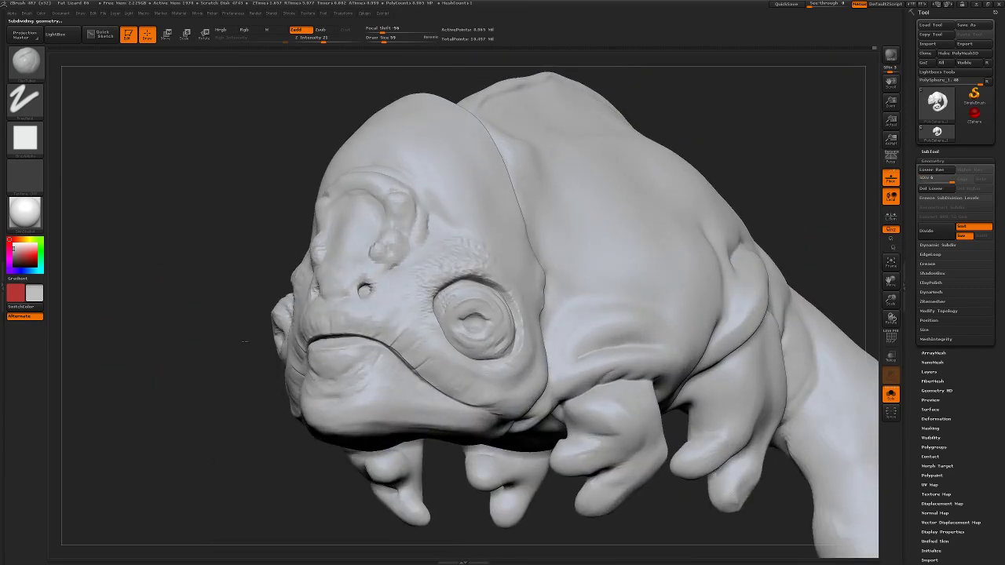
mouse_move(193, 269)
left_mouse_down()
mouse_move(635, 218)
mouse_move(689, 245)
mouse_move(639, 226)
mouse_move(651, 229)
left_mouse_up()
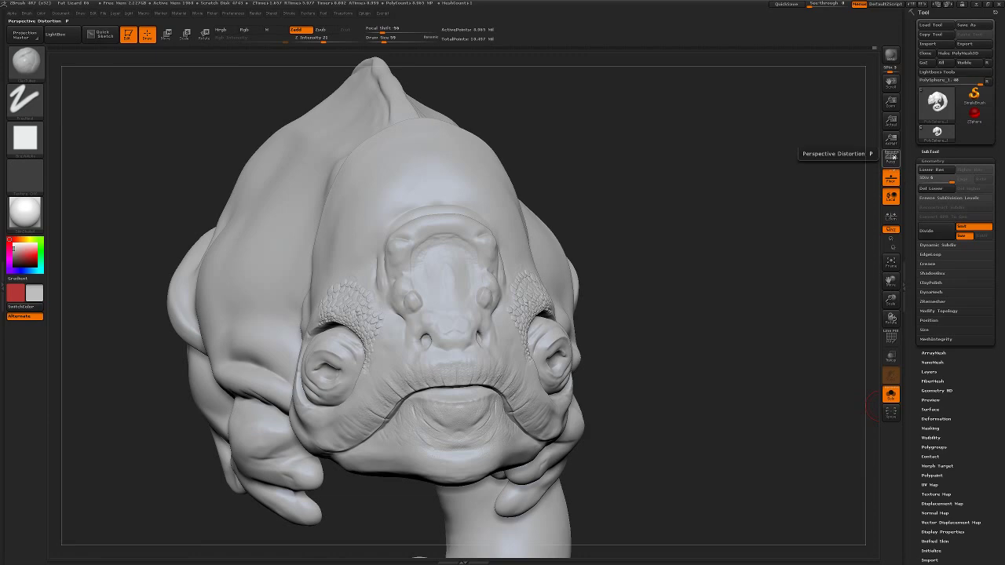
- Enable Perspective, turn off Solo to reveal horn, body and log, and rotate to the head top
left_click(892, 157)
left_click(891, 394)
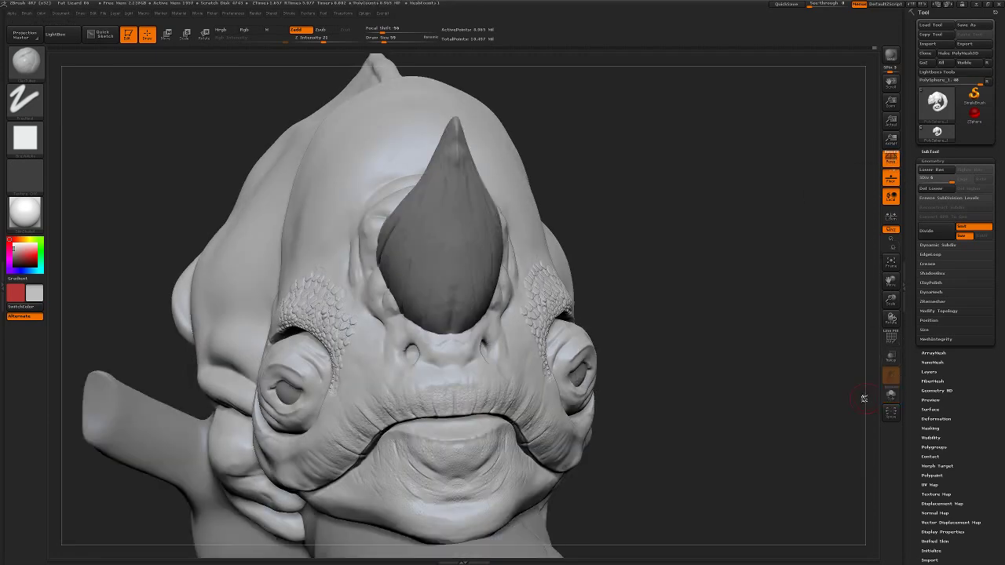
mouse_move(717, 351)
left_mouse_down()
mouse_move(293, 360)
mouse_move(363, 234)
left_mouse_up()
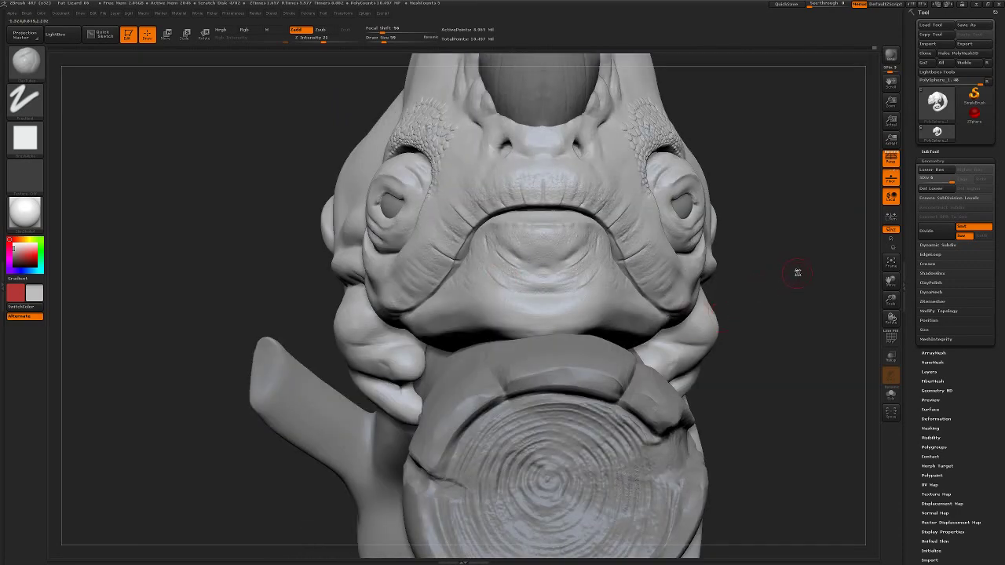
mouse_move(796, 269)
left_mouse_down()
mouse_move(796, 313)
mouse_move(572, 303)
mouse_move(233, 257)
left_mouse_up()
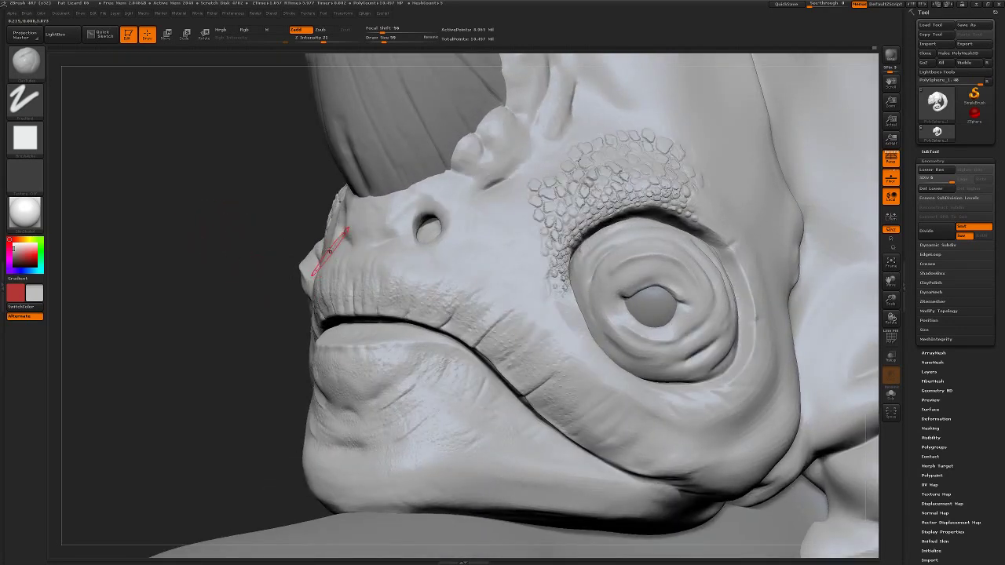
key("1")
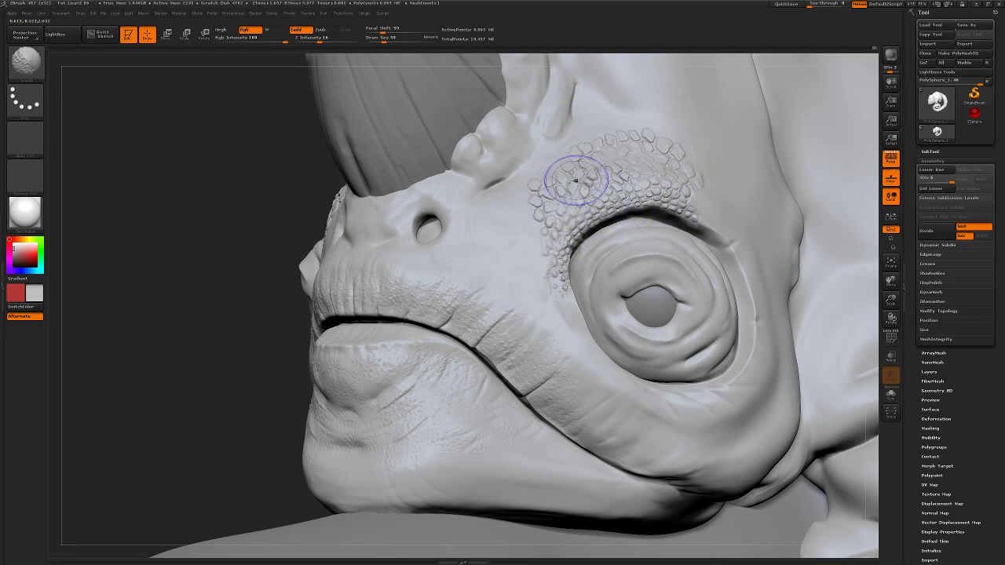
key("2")
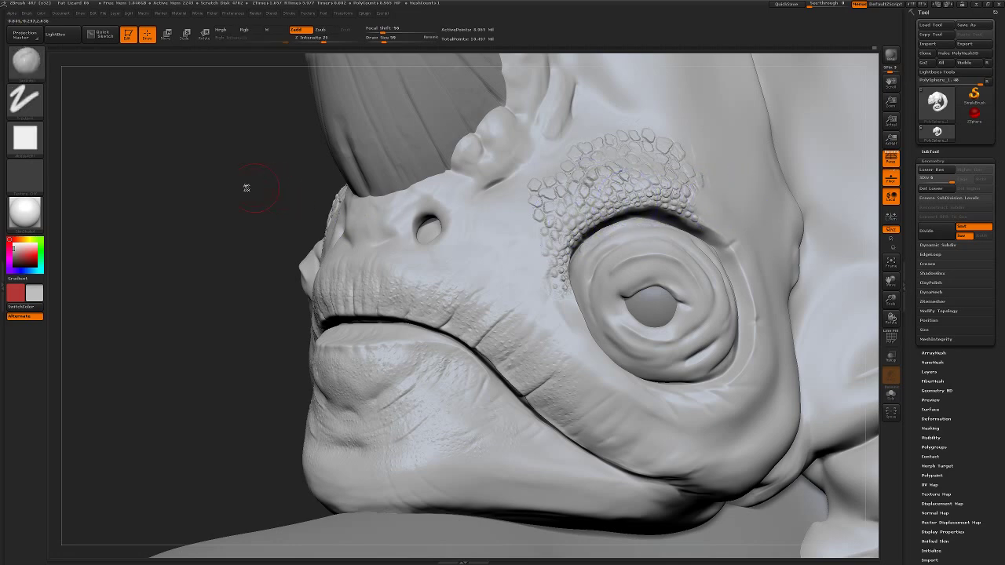
left_click(30, 71)
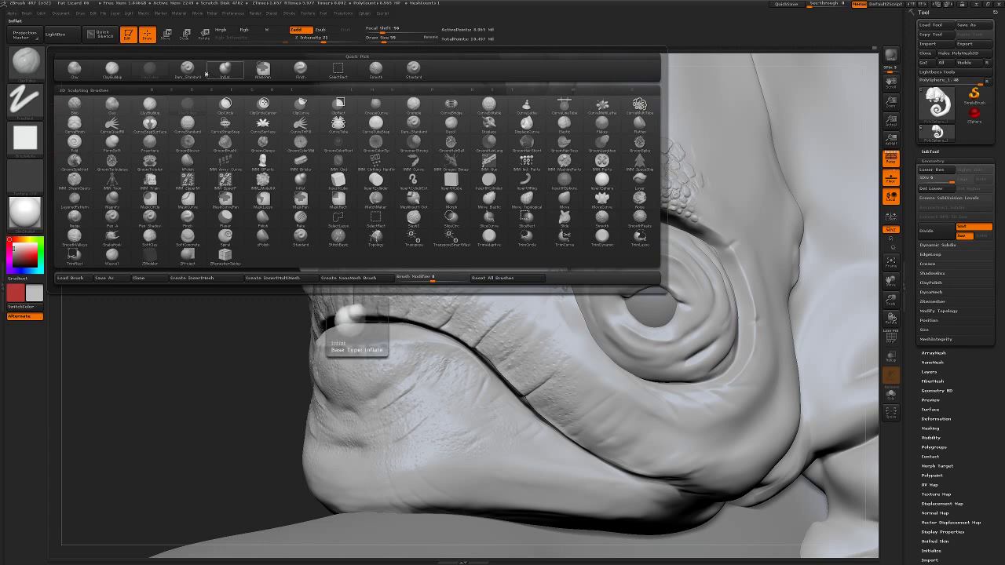
- Set up ClayBuildup with the Bumpy Skin2 alpha and a DragRect stroke
left_click(167, 100)
left_click(25, 138)
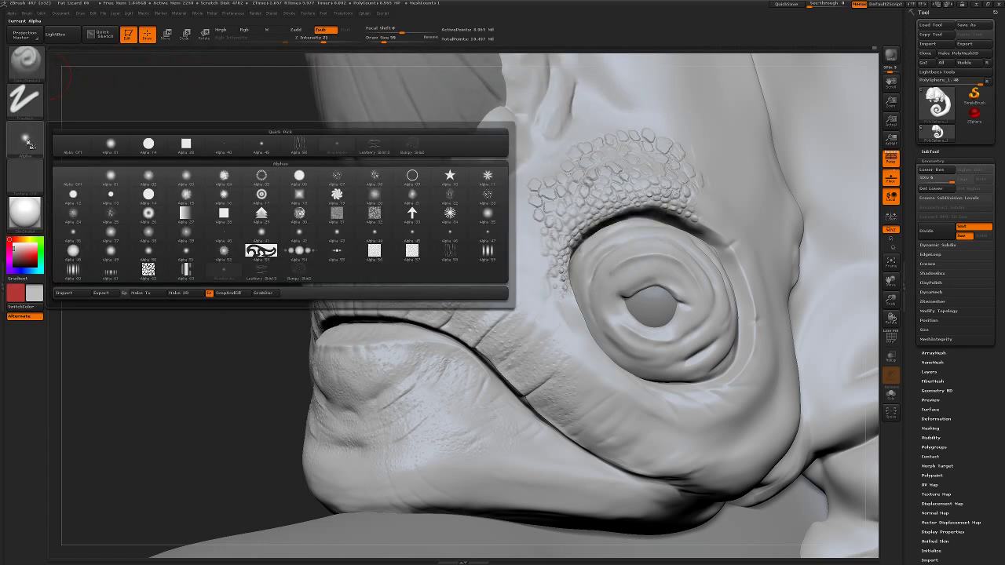
left_click(305, 271)
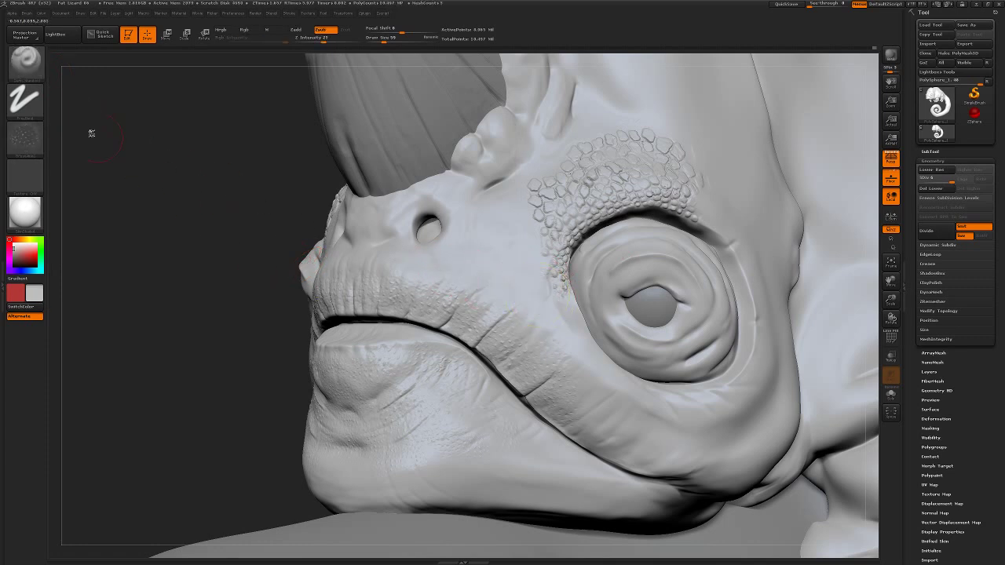
left_click(32, 99)
left_click(110, 107)
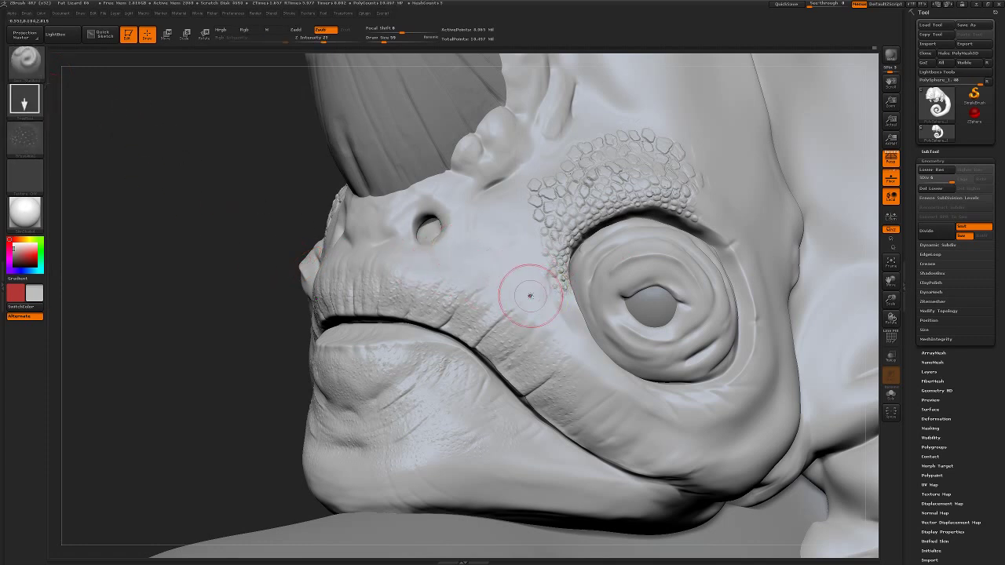
key("b")
key("c")
key("l")
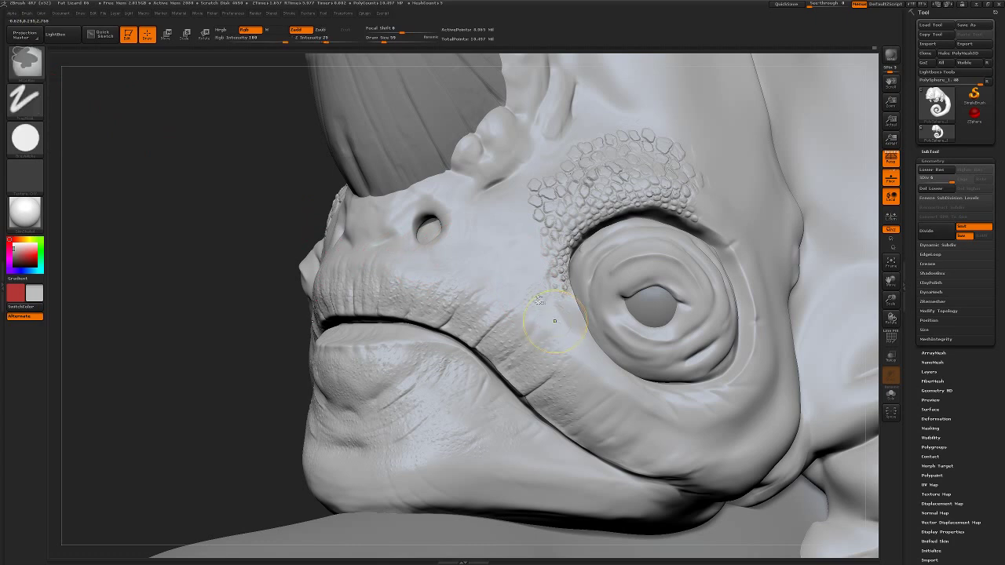
key("b")
key("s")
key("t")
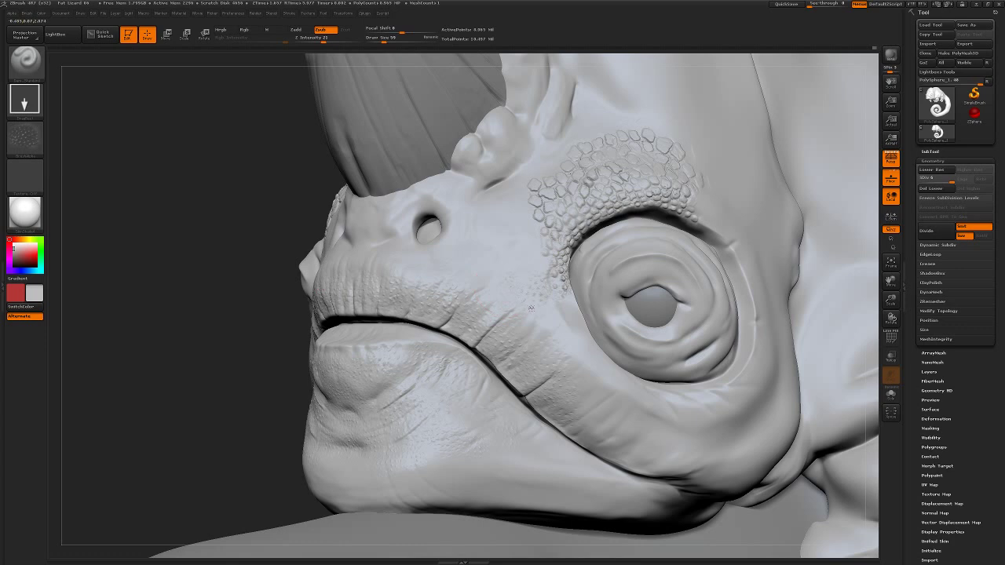
- Stipple raised scales across the cheek below and left of the eye
mouse_move(539, 269)
left_mouse_down()
mouse_move(552, 284)
mouse_move(529, 276)
left_mouse_up()
left_click_drag(542, 315, 575, 327)
mouse_move(551, 249)
left_mouse_down()
mouse_move(539, 197)
mouse_move(540, 253)
left_mouse_up()
left_click_drag(530, 210, 537, 229)
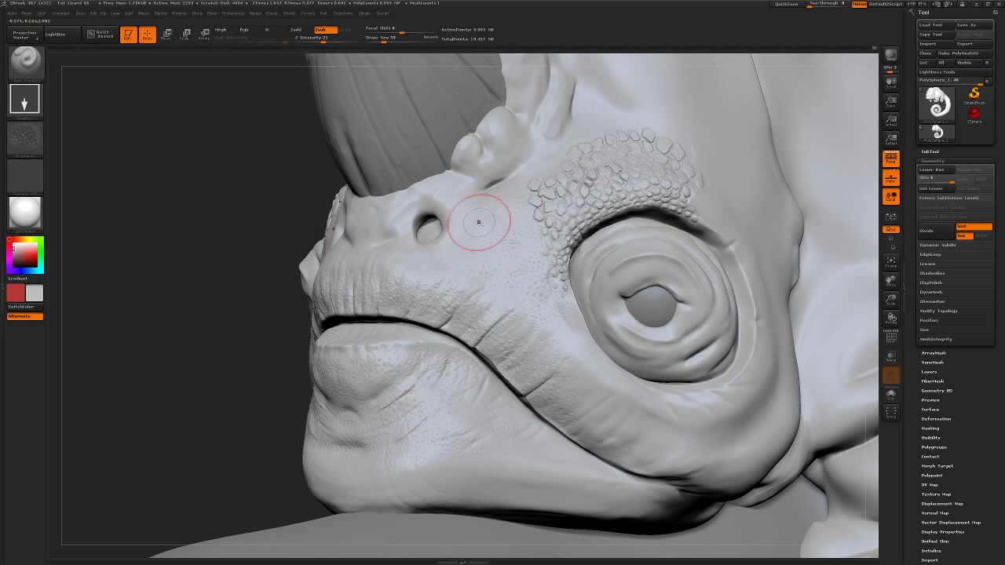
left_click_drag(511, 230, 536, 265)
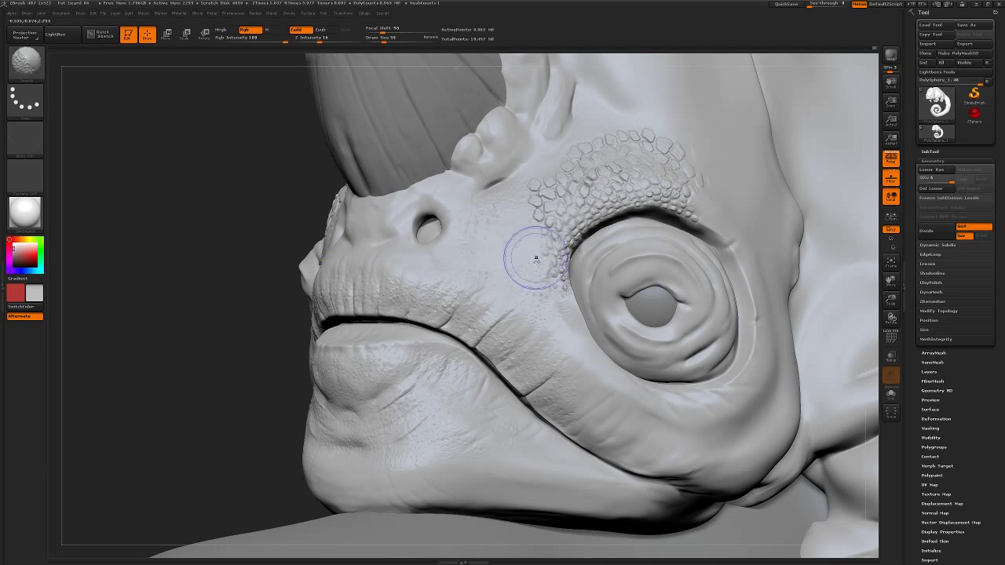
right_click_drag(511, 292, 504, 271)
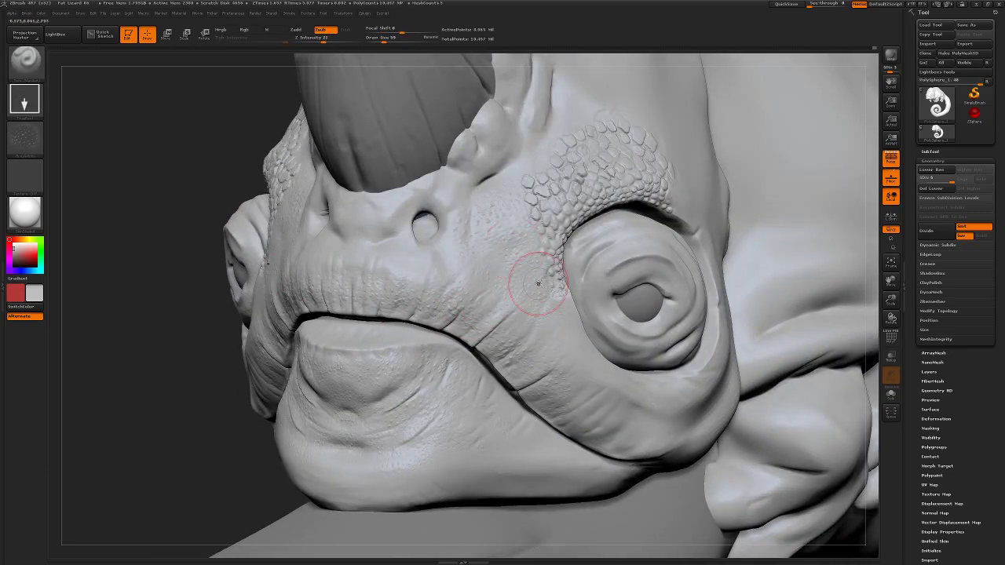
- Stamp a subtractive noise texture around the nostril and from the lip toward the eye
key("b")
key("s")
key("t")
key("b")
key("s")
key("t")
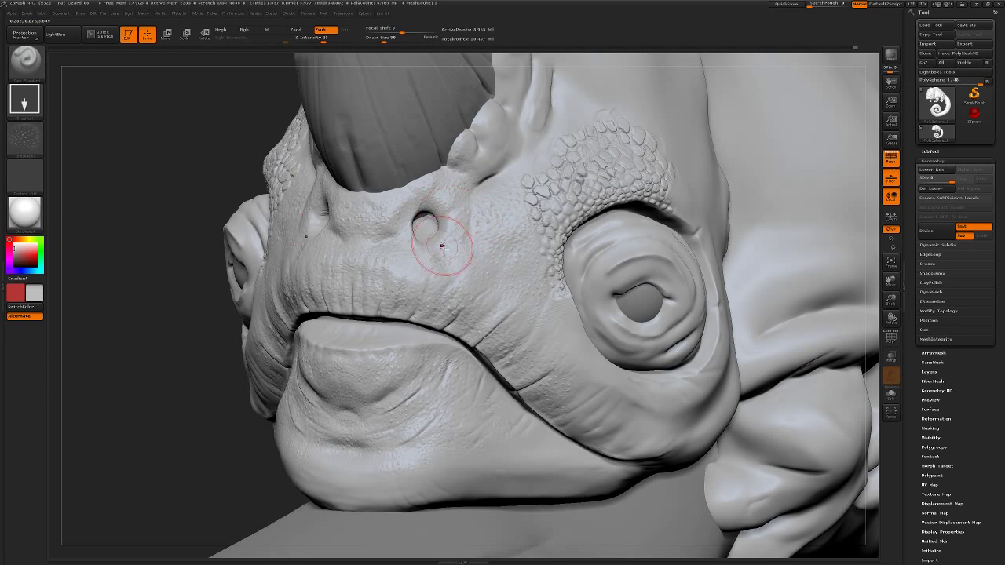
left_click_drag(449, 263, 440, 245)
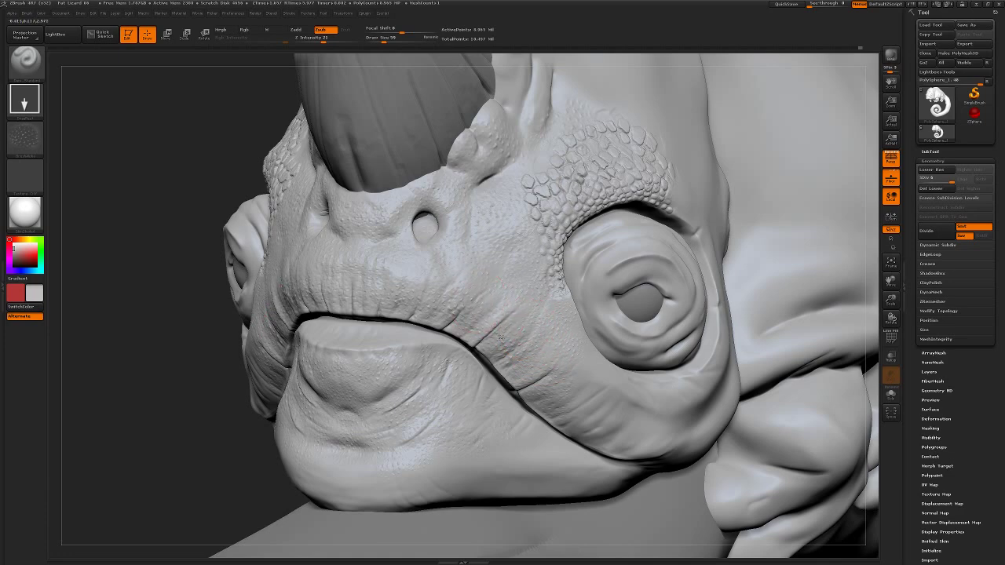
left_click_drag(501, 338, 226, 271)
- Turn to the right eye and start a raised ridge at the horn base
left_click_drag(195, 175, 398, 216)
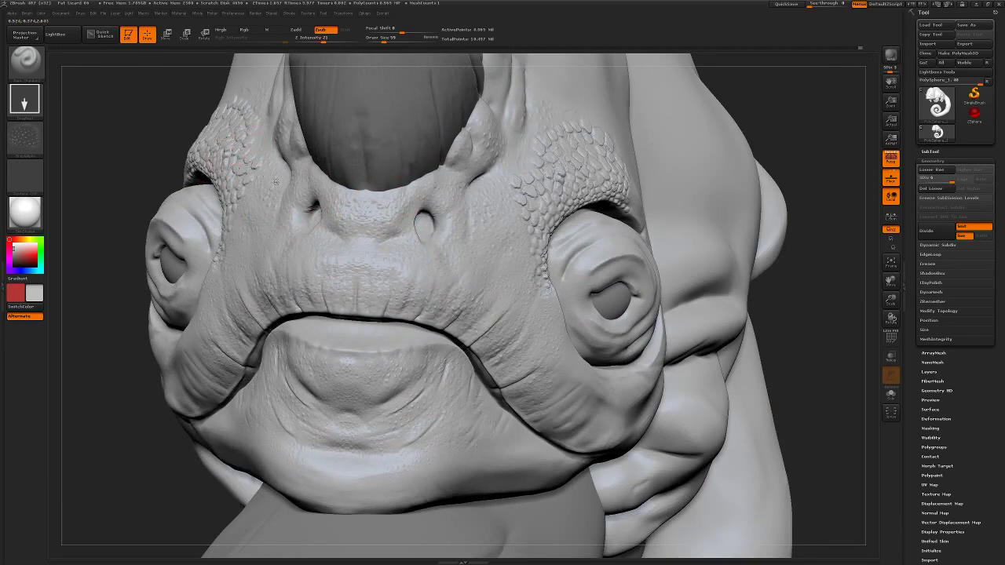
mouse_move(696, 146)
left_mouse_down()
mouse_move(748, 142)
mouse_move(408, 267)
left_mouse_up()
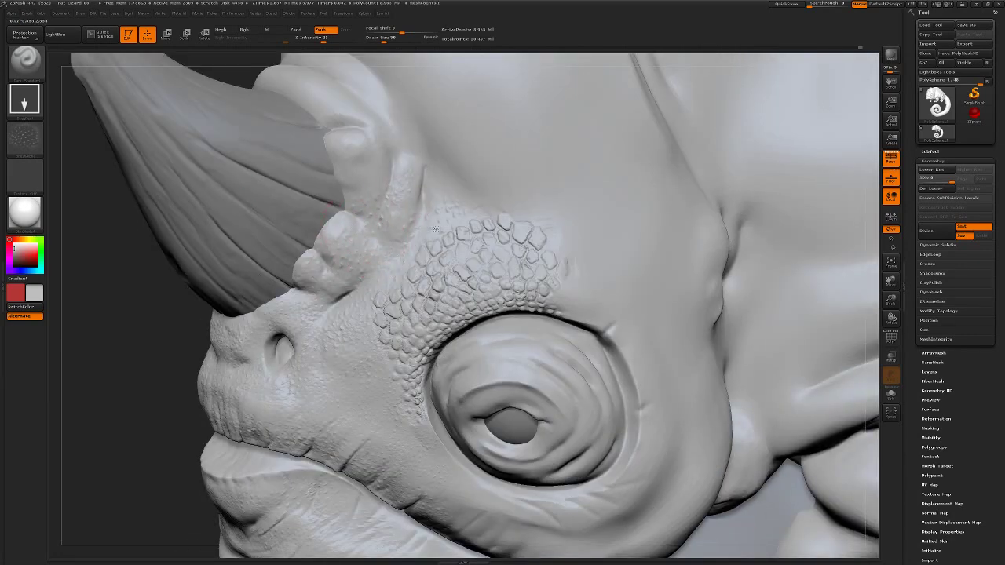
left_click_drag(381, 175, 395, 207)
- Bulk up the bumpy horn-base ridge and droop the upper eyelid over the eyeball
left_click_drag(416, 196, 351, 146)
left_click_drag(342, 238, 338, 270)
mouse_move(202, 393)
right_mouse_down()
mouse_move(161, 344)
mouse_move(489, 427)
right_mouse_up()
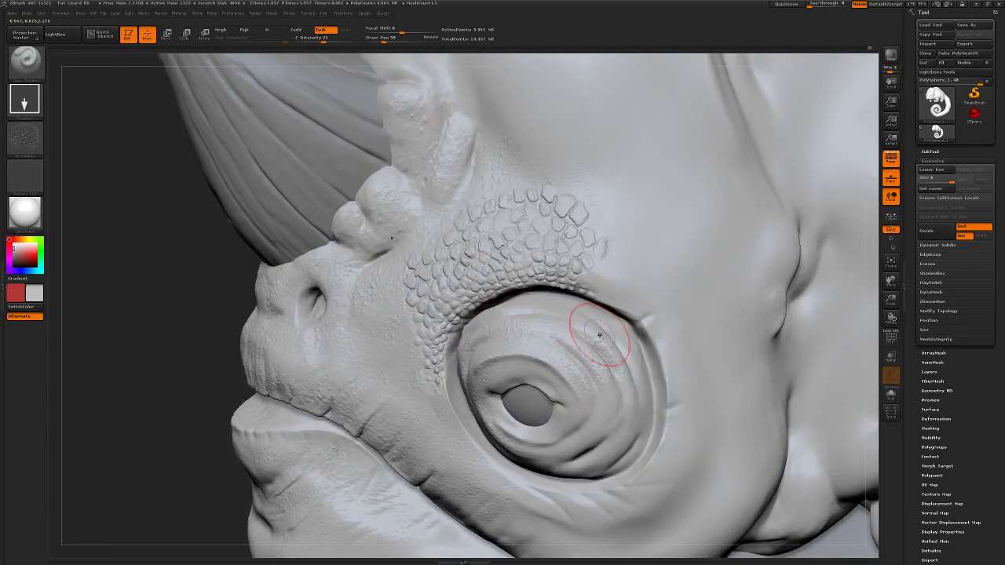
left_click_drag(567, 368, 560, 390)
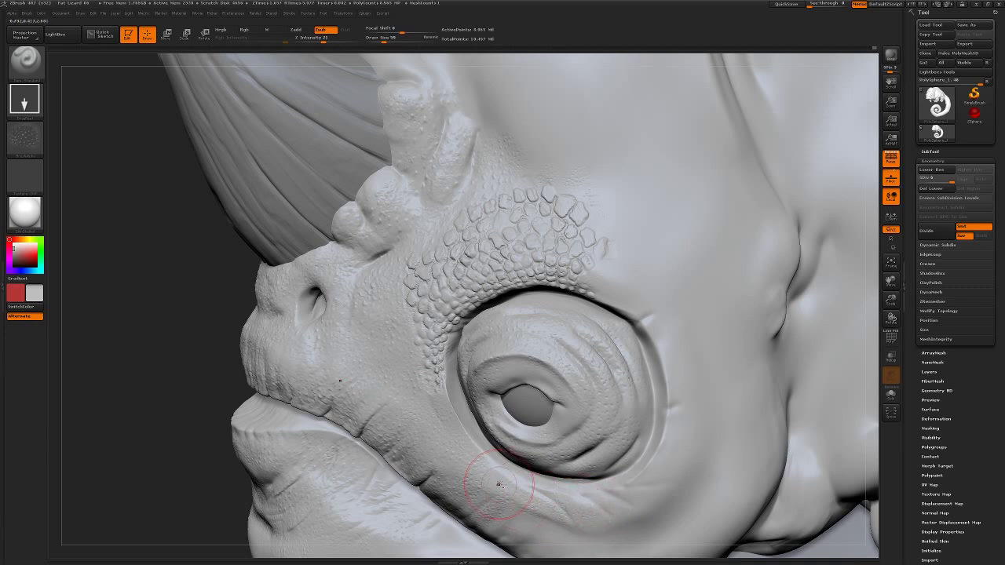
mouse_move(174, 311)
left_mouse_down("alt")
mouse_move(181, 246)
mouse_move(753, 169)
mouse_move(236, 280)
mouse_move(677, 212)
mouse_move(758, 117)
left_mouse_up("alt")
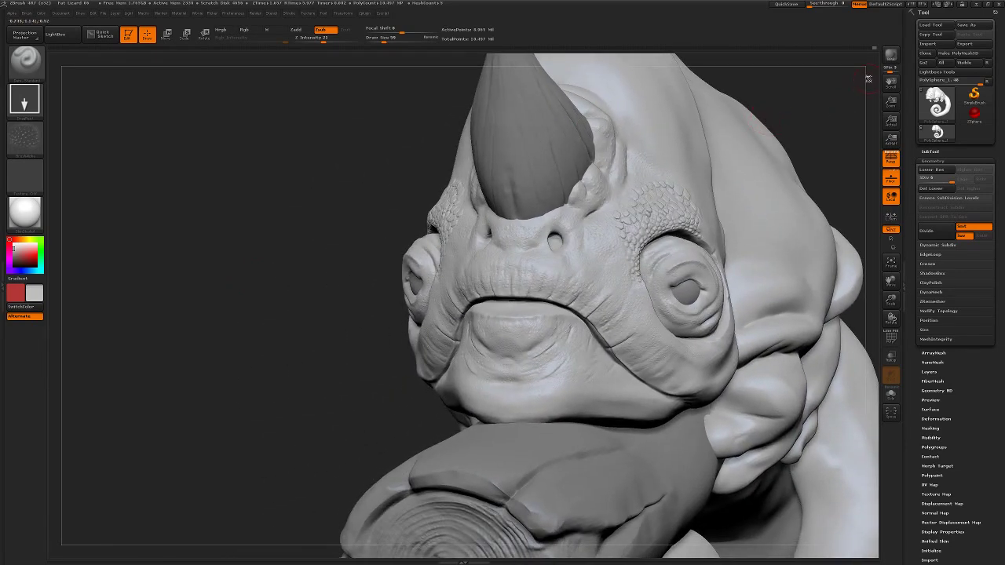
mouse_move(332, 213)
left_mouse_down()
mouse_move(311, 211)
mouse_move(311, 257)
mouse_move(321, 243)
mouse_move(354, 267)
mouse_move(315, 252)
left_mouse_up()
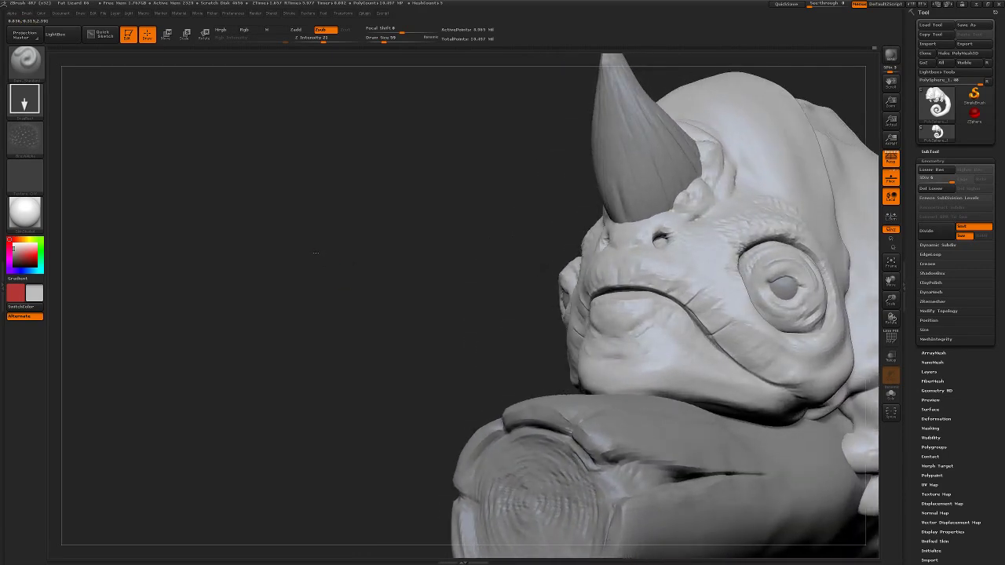
left_click(316, 210)
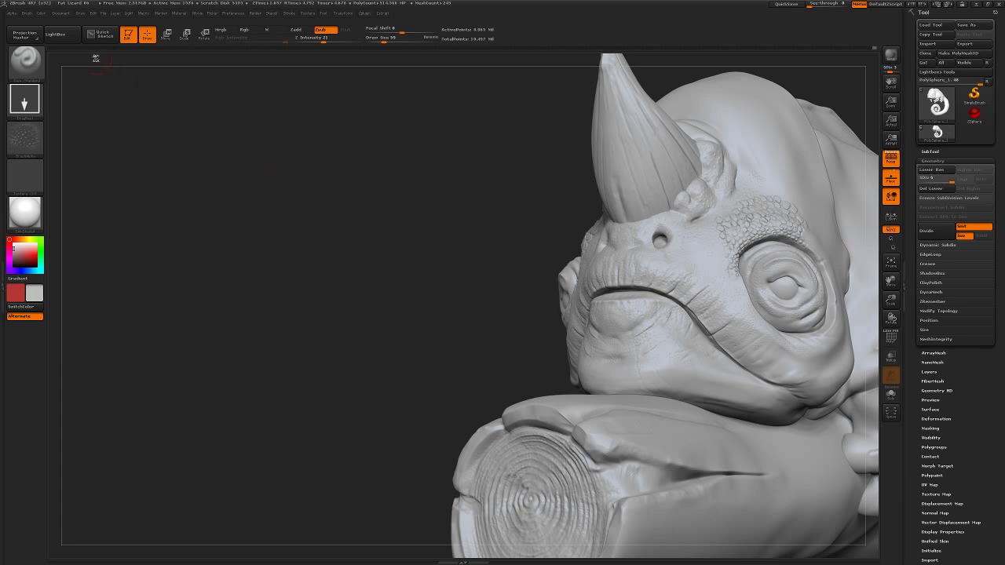
- Save the project over the existing Fat Lizard 06.ZPR, confirming the overwrite
left_click(93, 13)
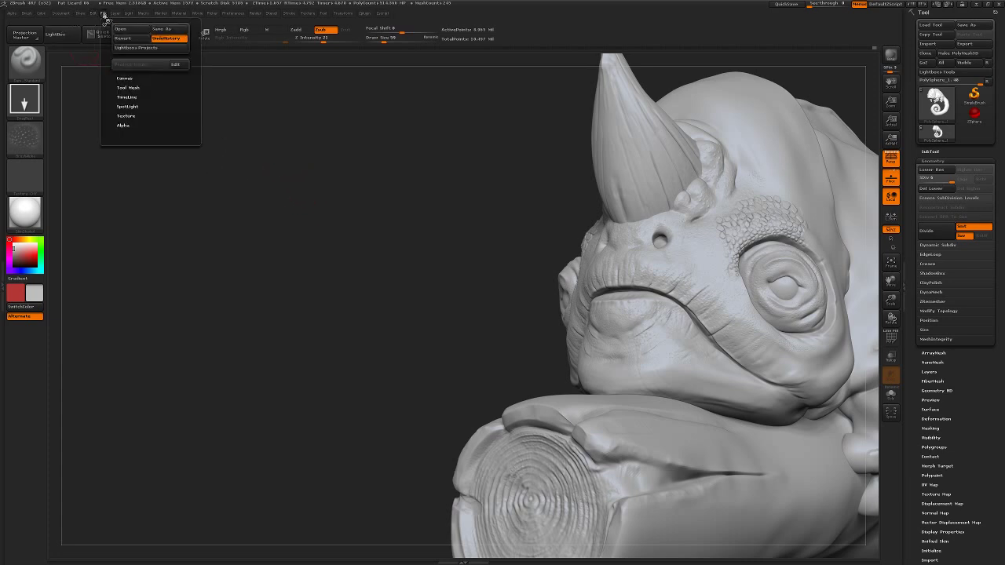
left_click(161, 29)
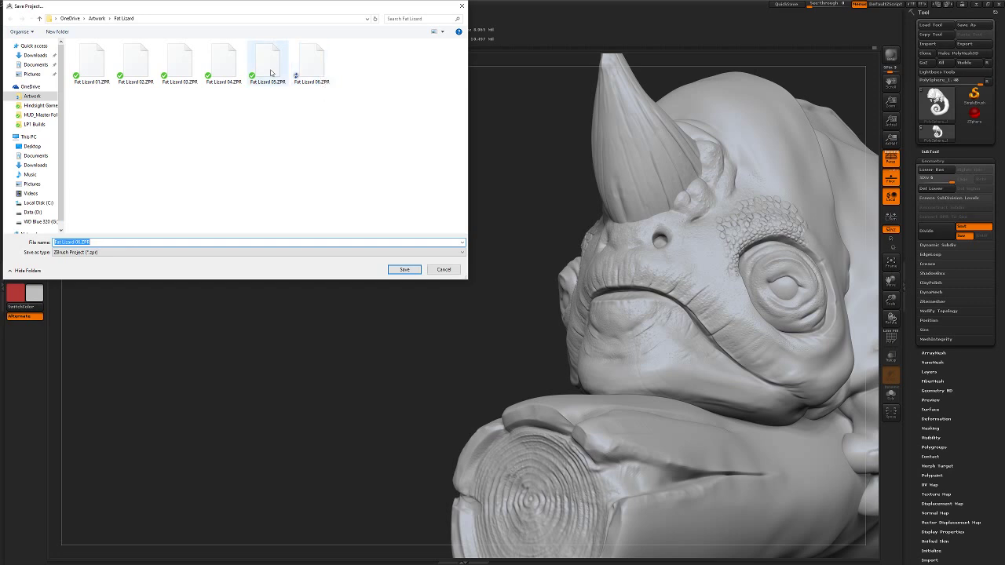
mouse_move(266, 61)
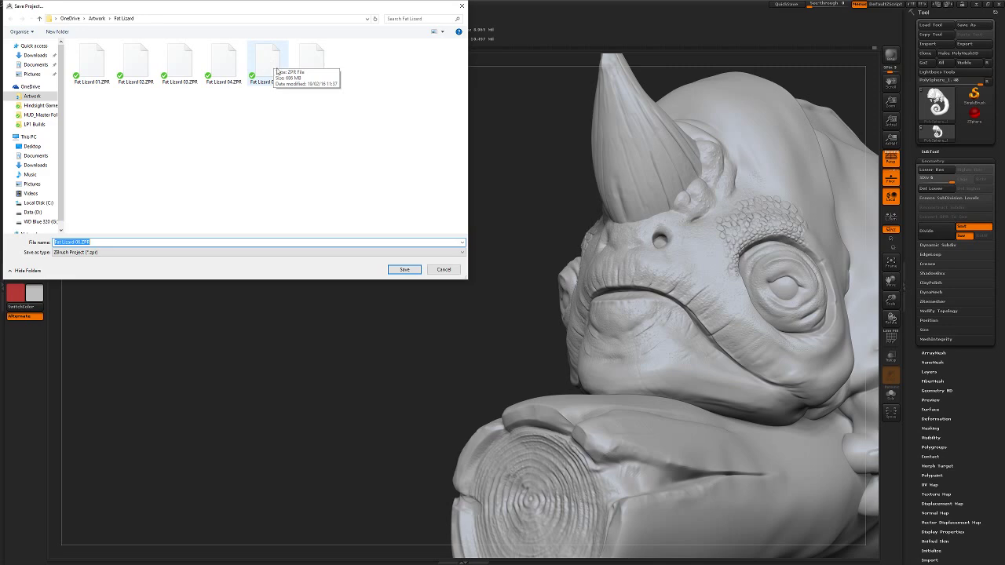
left_click(310, 72)
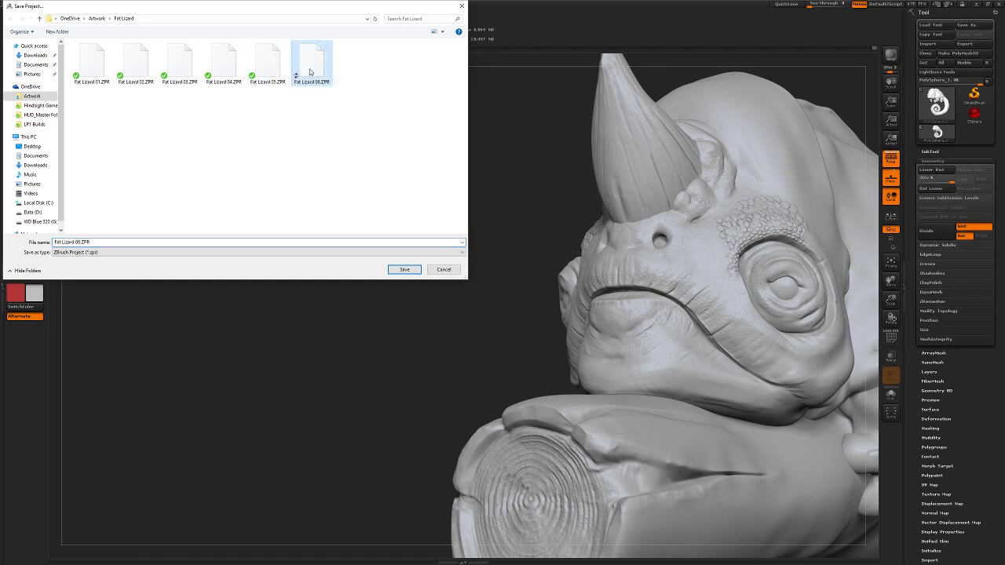
double_click(310, 72)
left_click(523, 281)
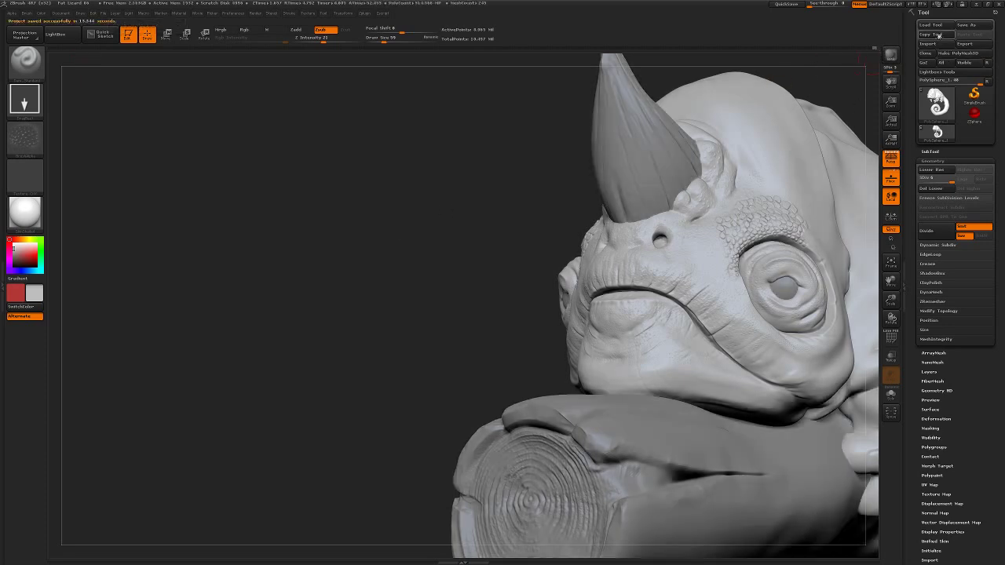
- Save the model as a ZTool in the Fat Lizard folder
left_click(965, 24)
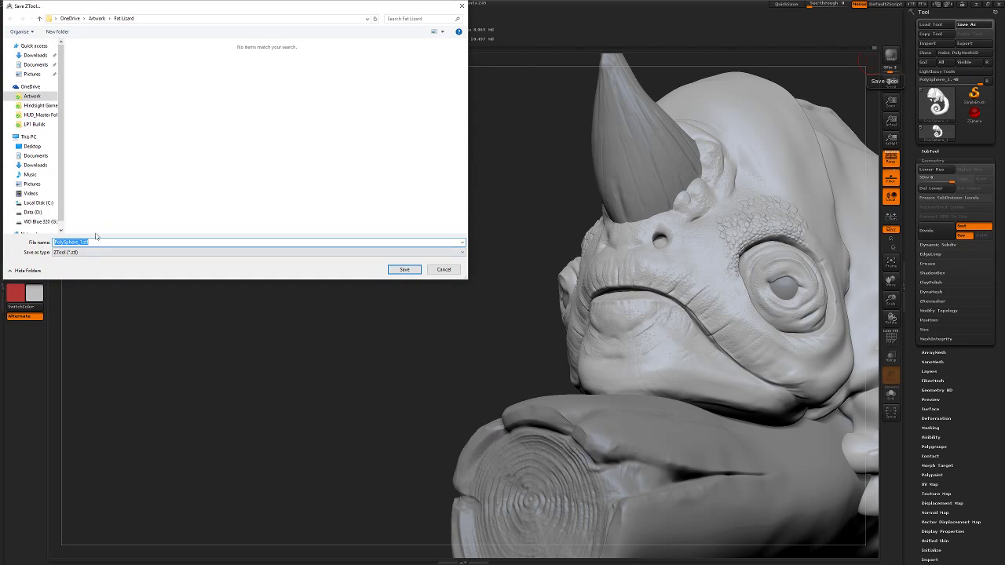
type("fliz")
left_click(408, 271)
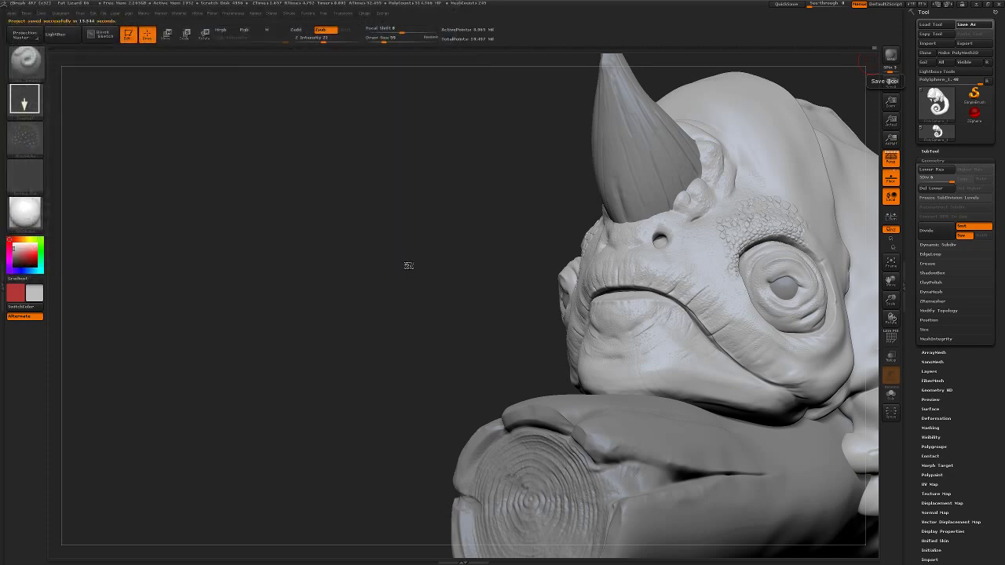
- Frame the whole chameleon in a three-quarter view showing the tail and run a BPR preview render
left_click_drag(492, 258, 471, 260)
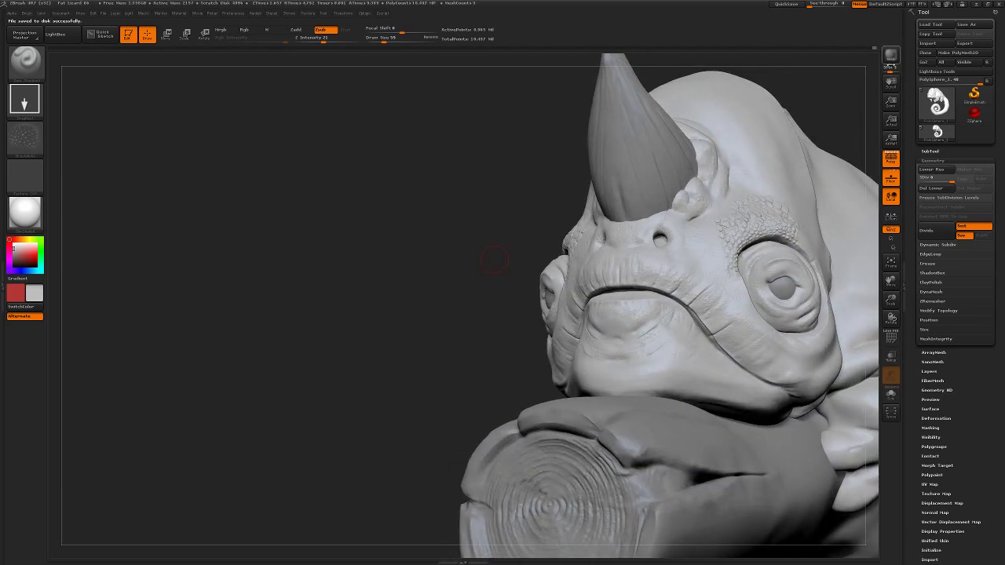
mouse_move(485, 255)
left_mouse_down()
mouse_move(419, 235)
mouse_move(415, 280)
mouse_move(298, 257)
mouse_move(507, 307)
left_mouse_up()
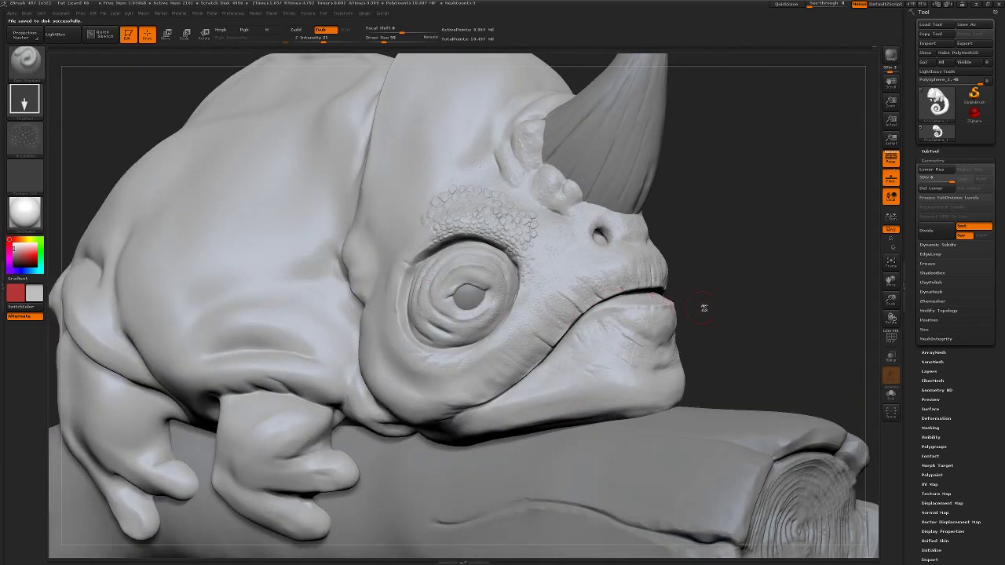
key("f")
mouse_move(728, 322)
left_mouse_down()
mouse_move(623, 286)
mouse_move(354, 323)
mouse_move(292, 288)
left_mouse_up()
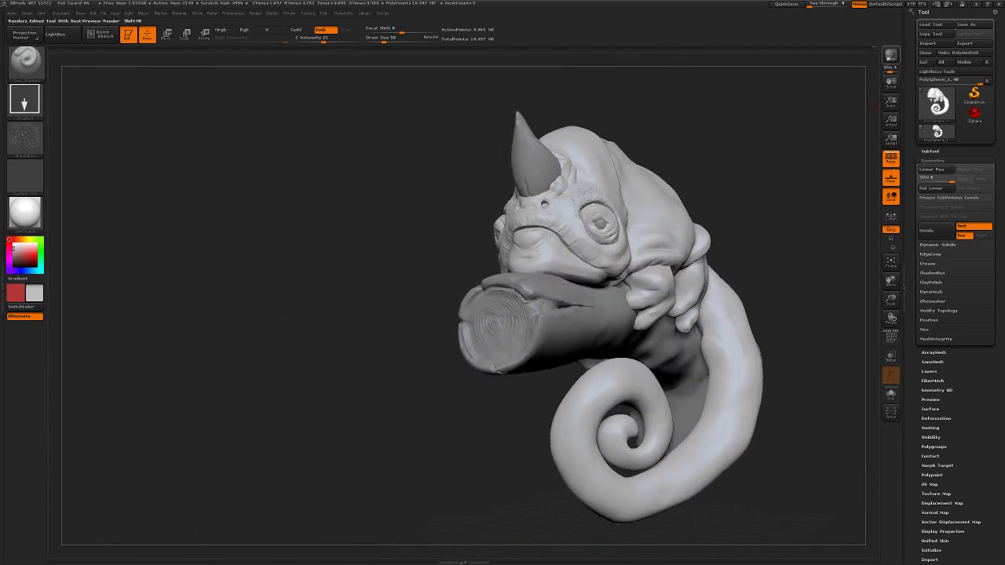
left_click(891, 53)
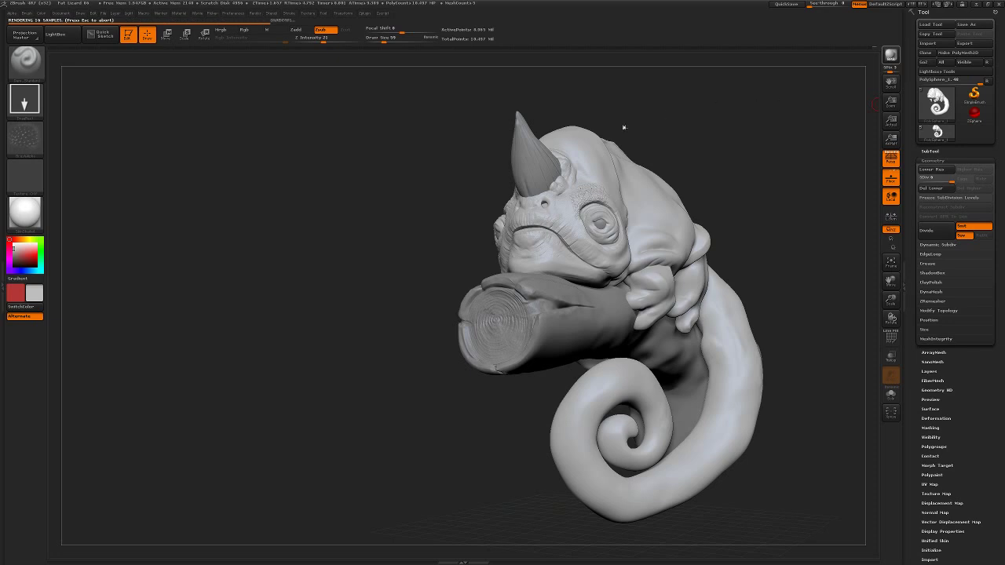